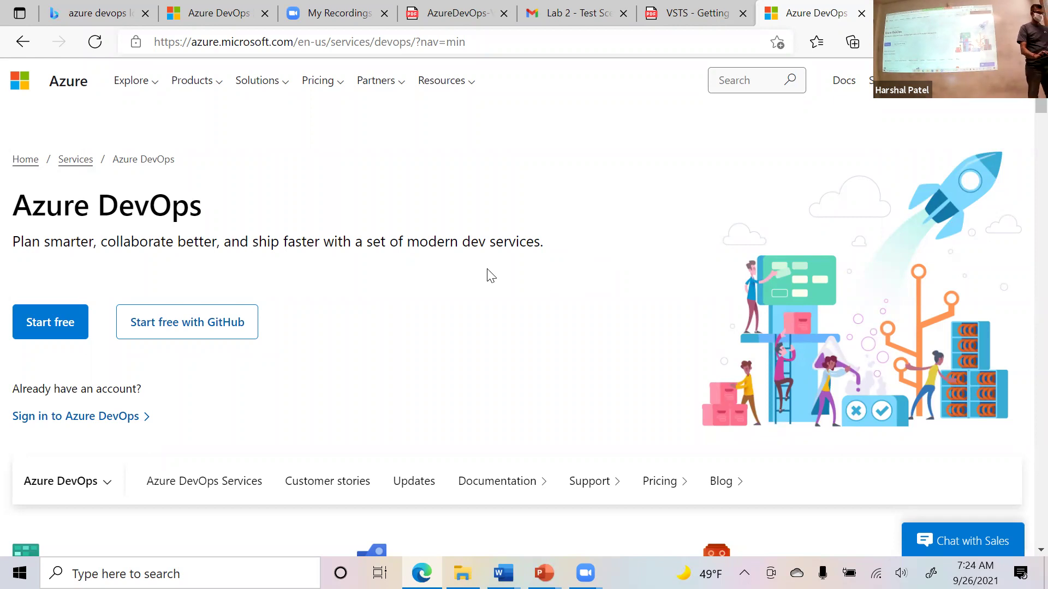
Return to the top of the Azure DevOps services page and begin the free sign-up.
{"action": "scroll", "coordinate": [487, 276], "scroll_direction": "up", "scroll_amount": 4}
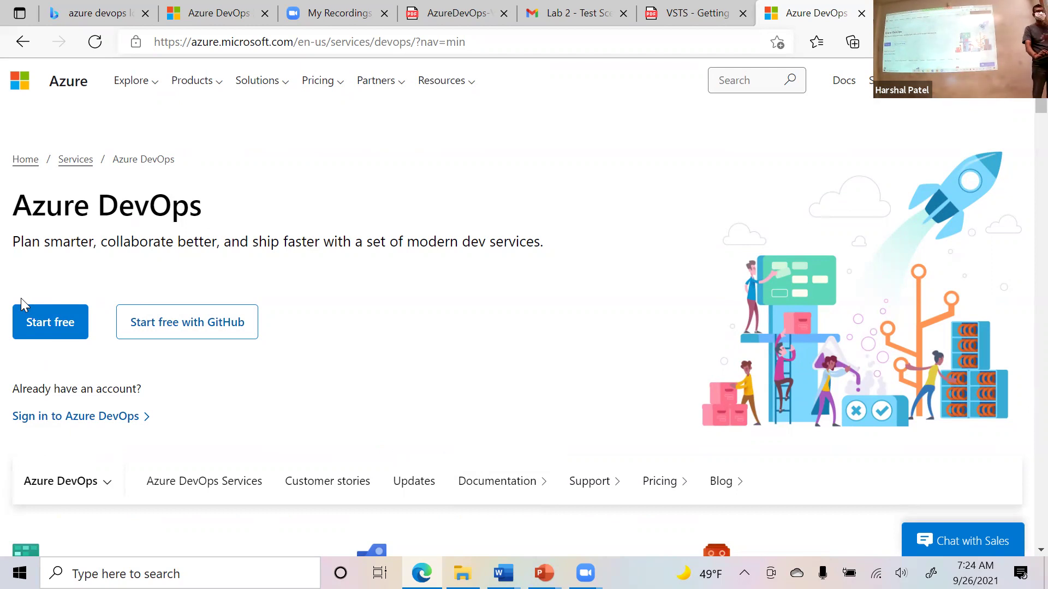
{"action": "left_click", "coordinate": [39, 327]}
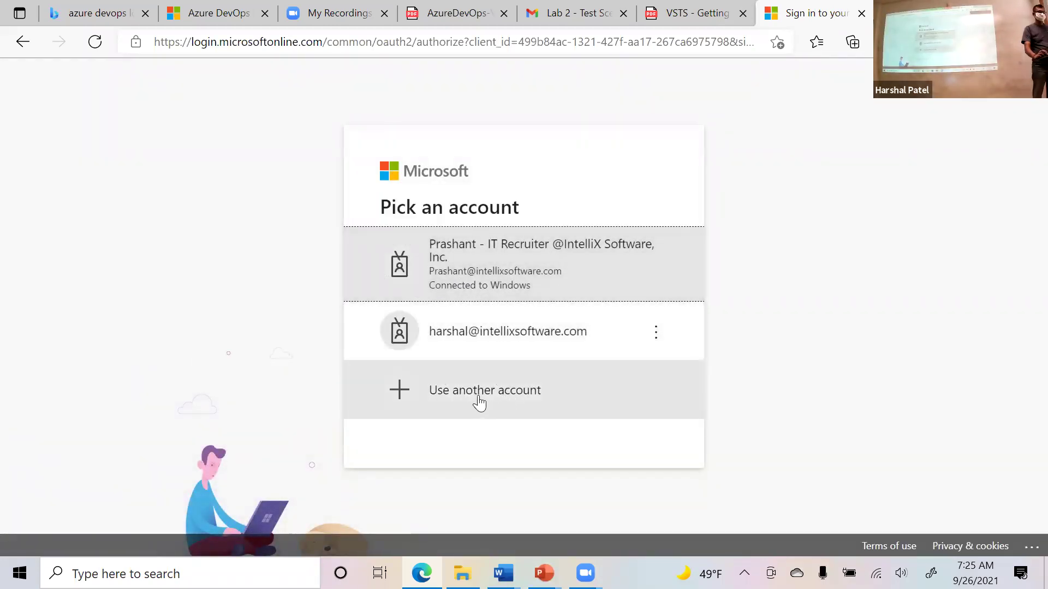
Sign in with another account using the class Outlook e-mail and its password, declining to stay signed in.
{"action": "left_click", "coordinate": [510, 391]}
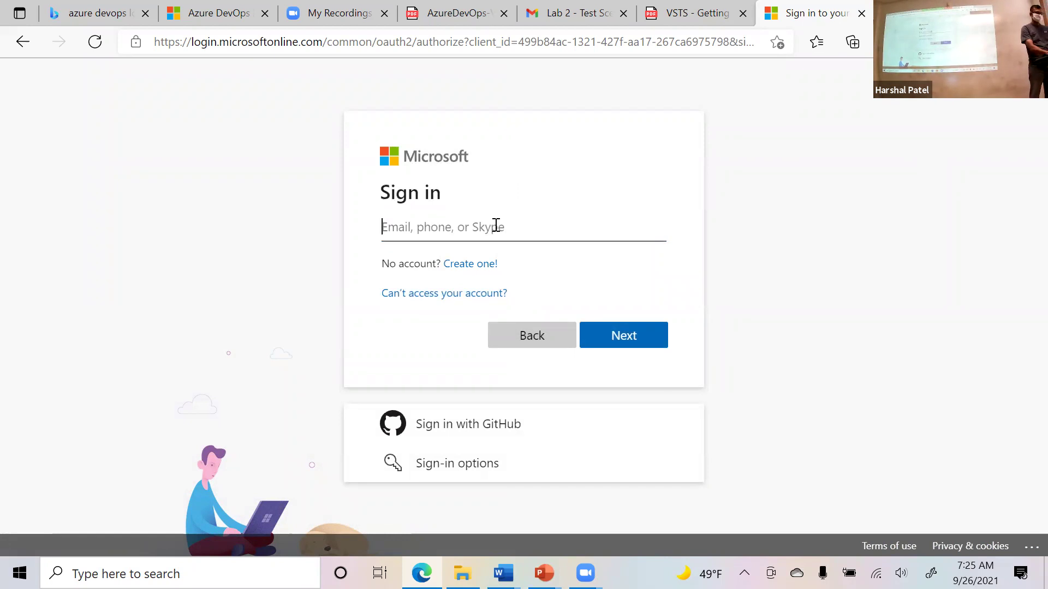
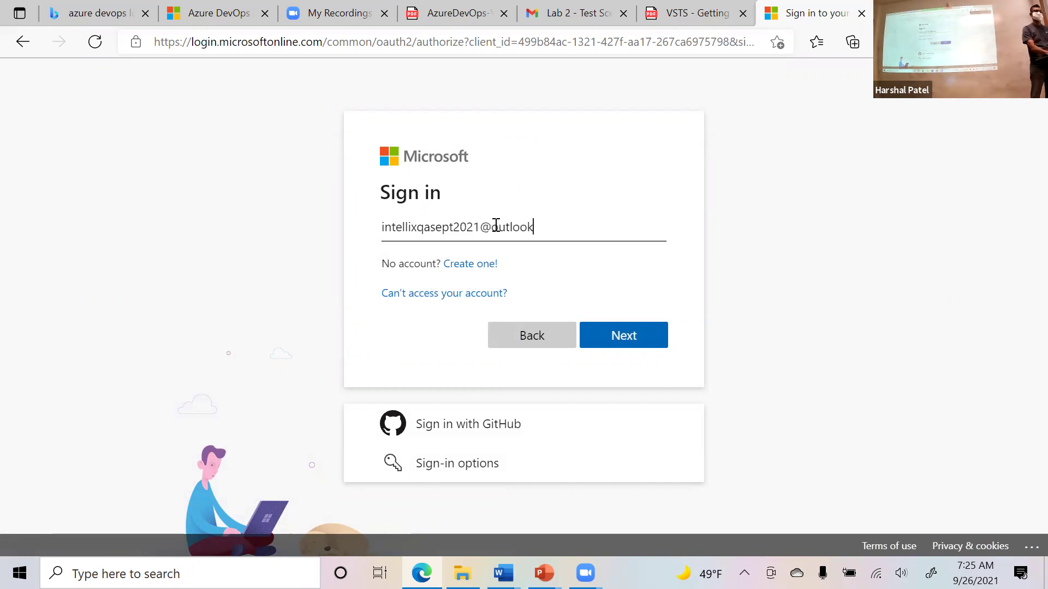
{"action": "left_click", "coordinate": [647, 338]}
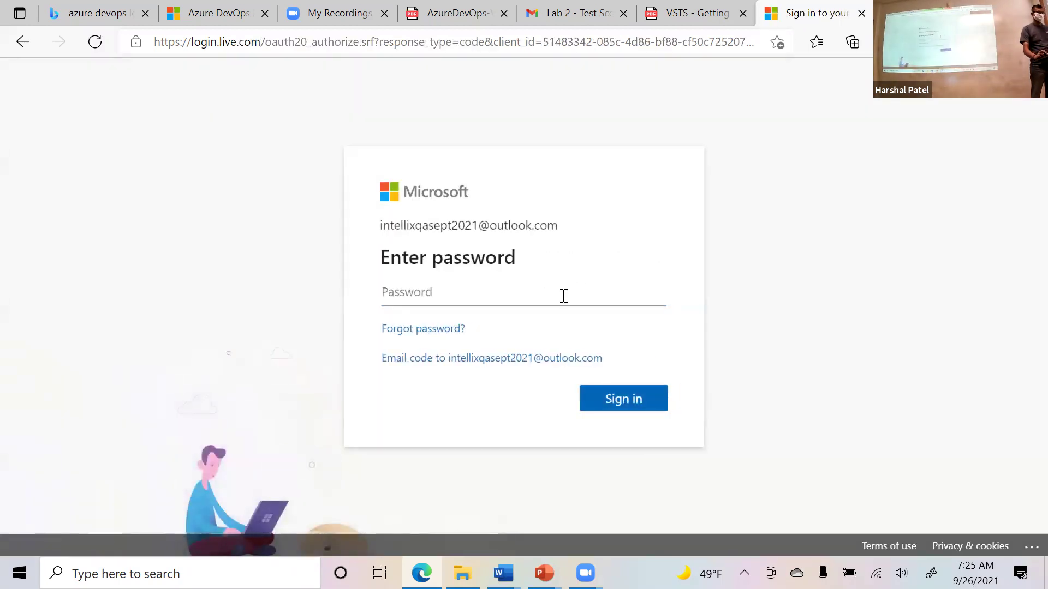
{"action": "type", "text": "•••••••••"}
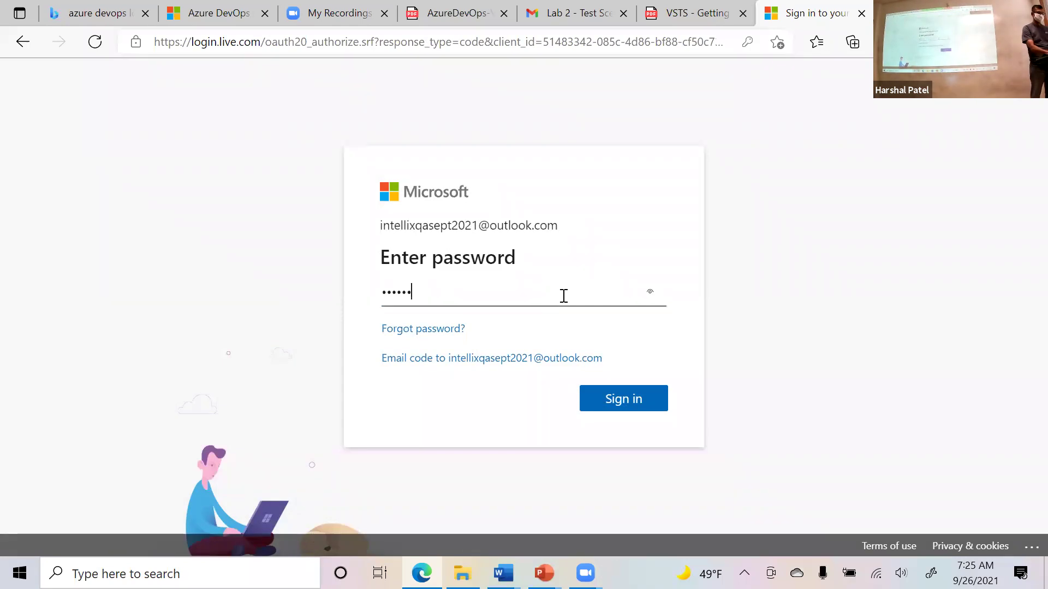
{"action": "left_click", "coordinate": [620, 402]}
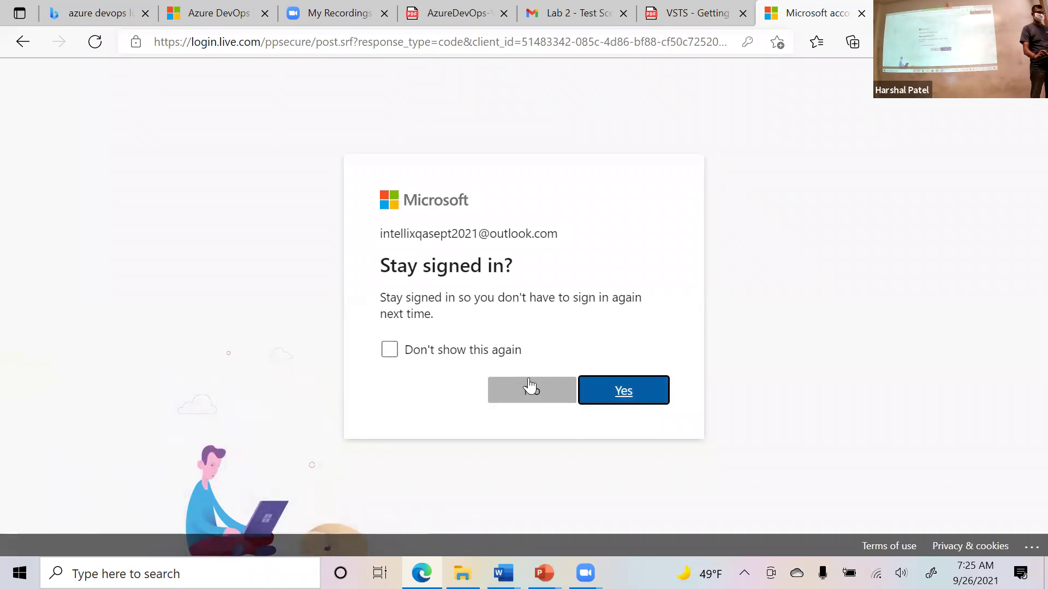
{"action": "left_click", "coordinate": [505, 385]}
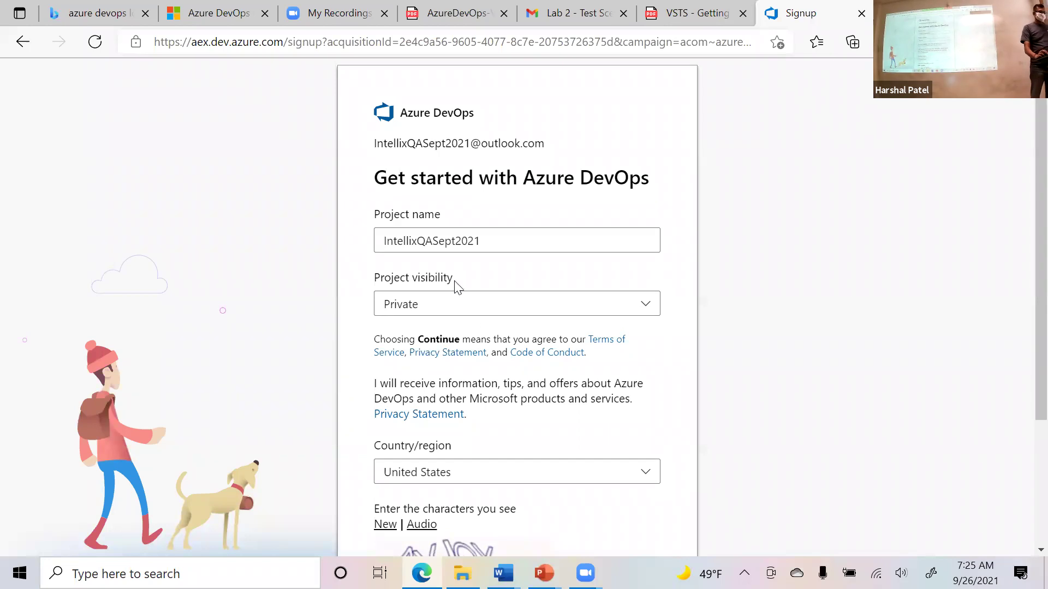
Replace the suggested project name with 'Arfloan' and set project visibility to Public.
{"action": "double_click", "coordinate": [494, 241]}
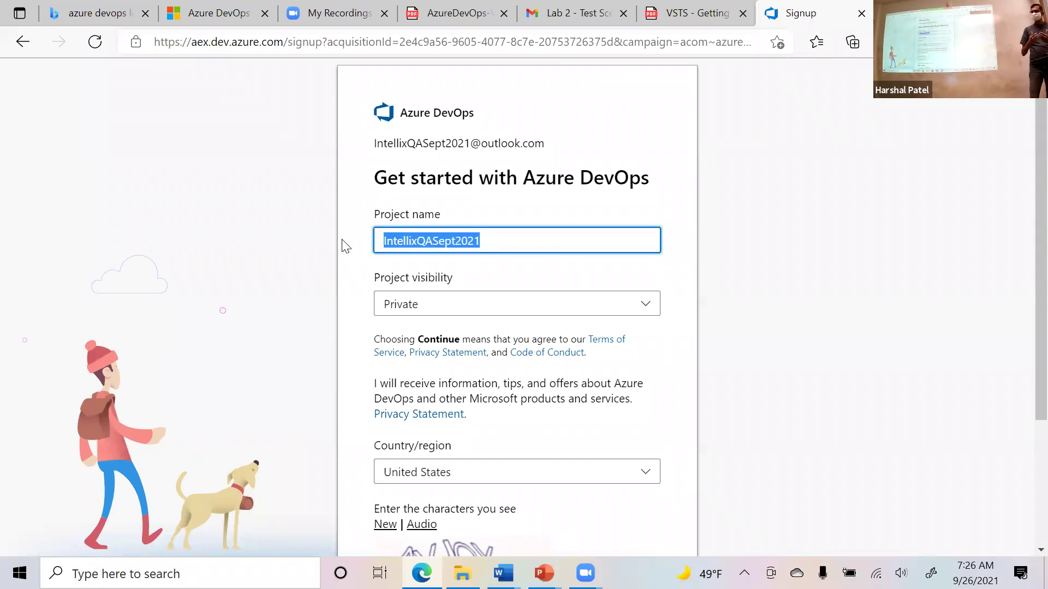
{"action": "type", "text": "Arfloan"}
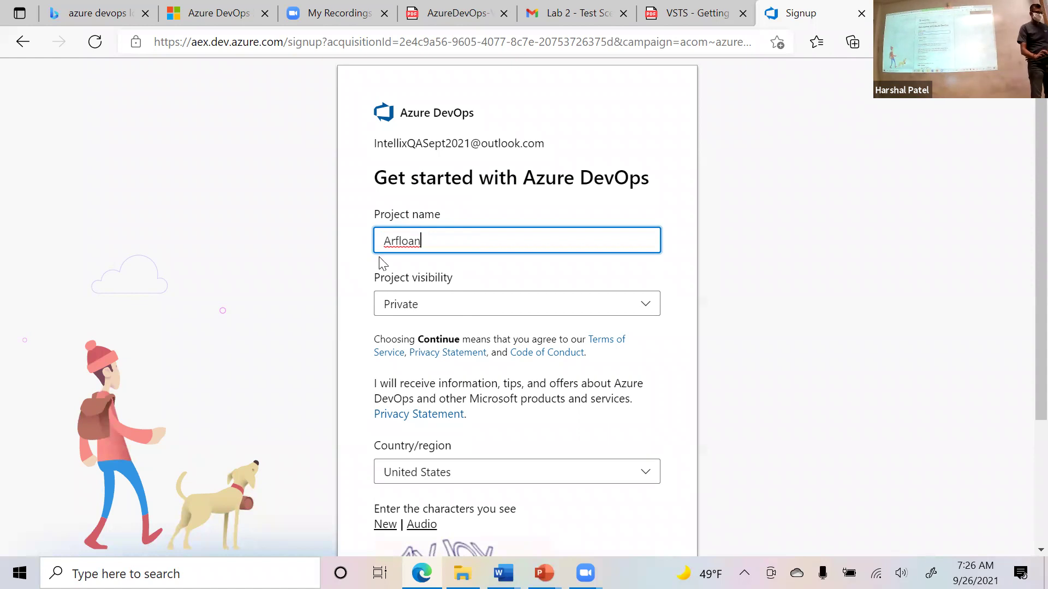
{"action": "left_click", "coordinate": [534, 304]}
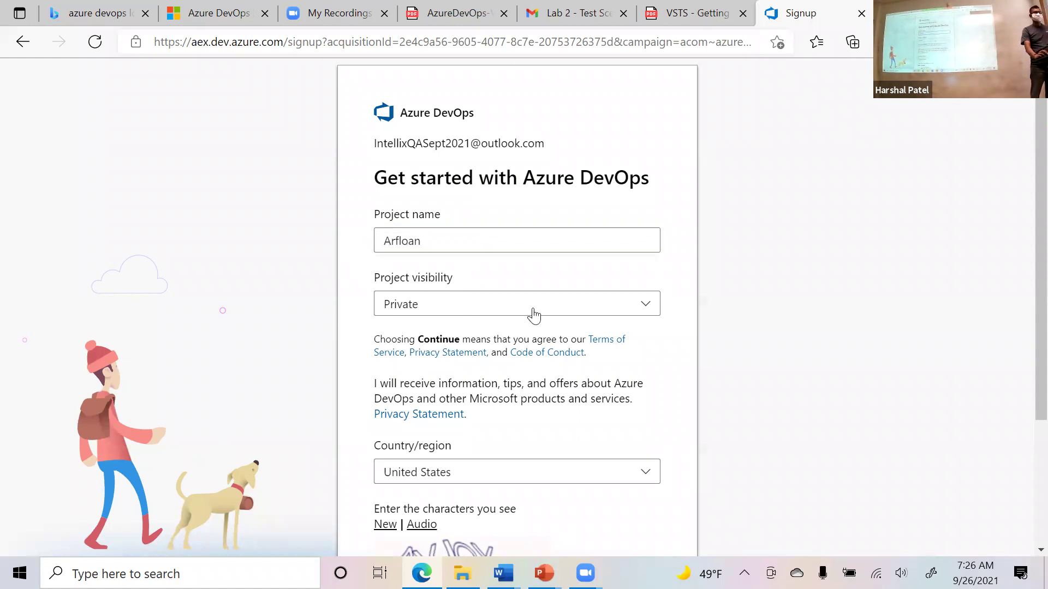
{"action": "left_click", "coordinate": [486, 366]}
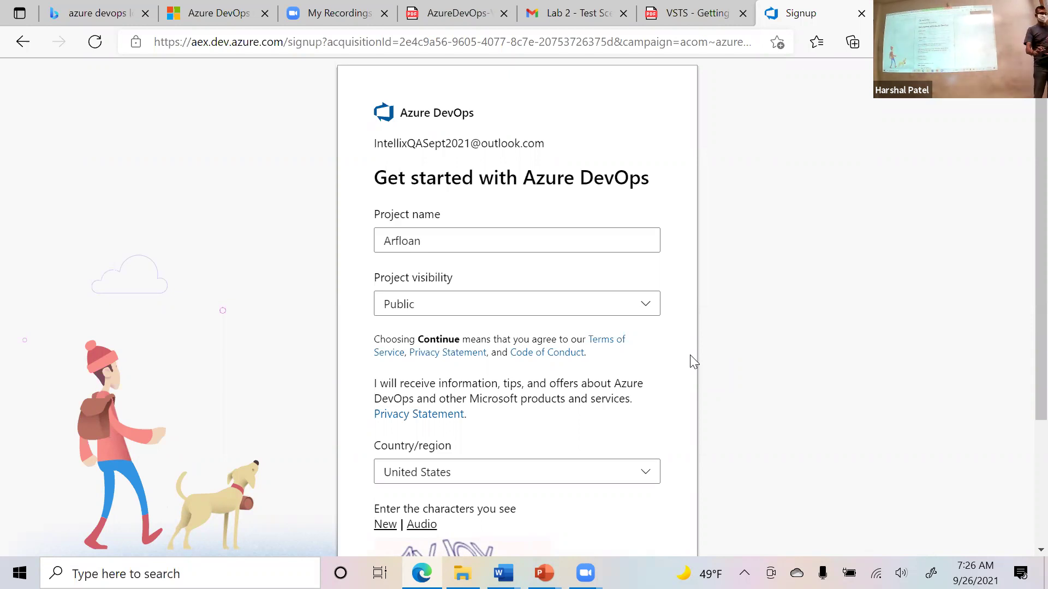
Append '-Harshal' to the project name so it reads 'Arfloan-Harshal'.
{"action": "left_click", "coordinate": [405, 240]}
{"action": "double_click", "coordinate": [382, 240]}
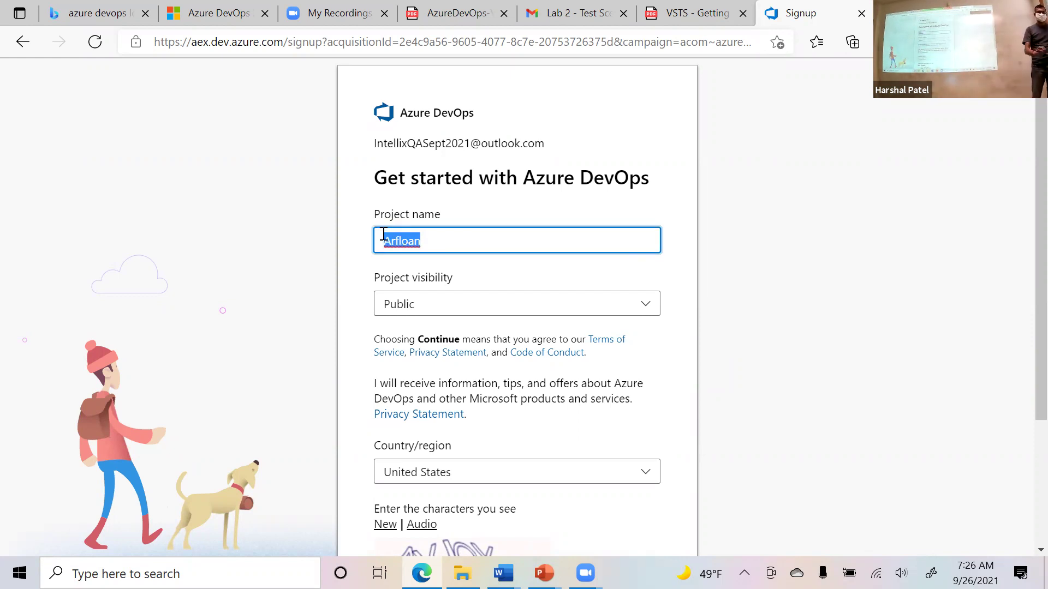
{"action": "left_click", "coordinate": [475, 248]}
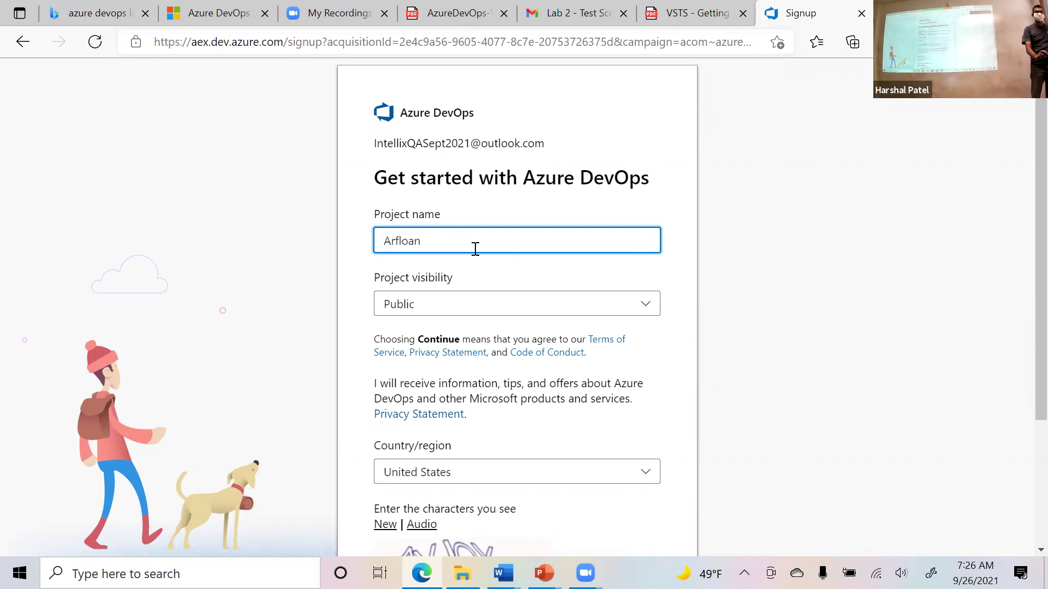
{"action": "type", "text": "-"}
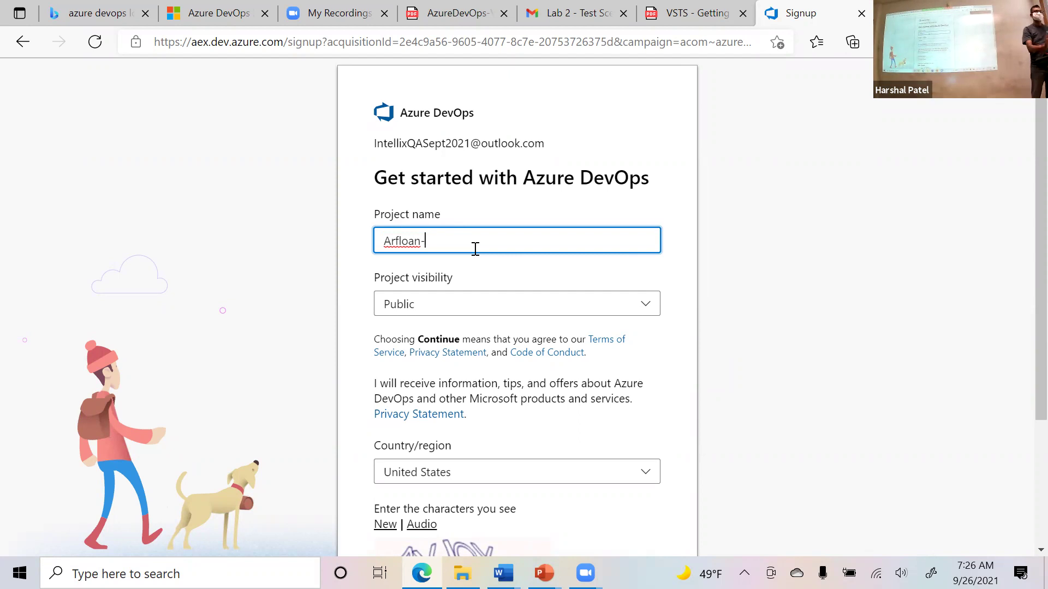
{"action": "type", "text": "Harshal"}
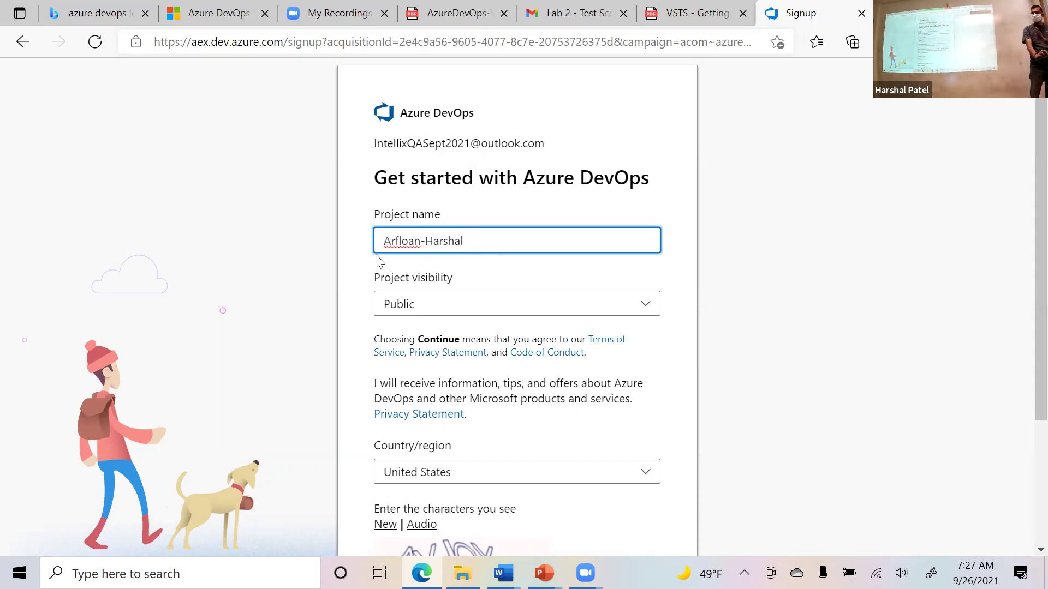
Enter the captcha characters and create the project, then select the Azure DevOps URL on the PowerPoint slide.
{"action": "scroll", "coordinate": [342, 361], "scroll_direction": "down", "scroll_amount": 3}
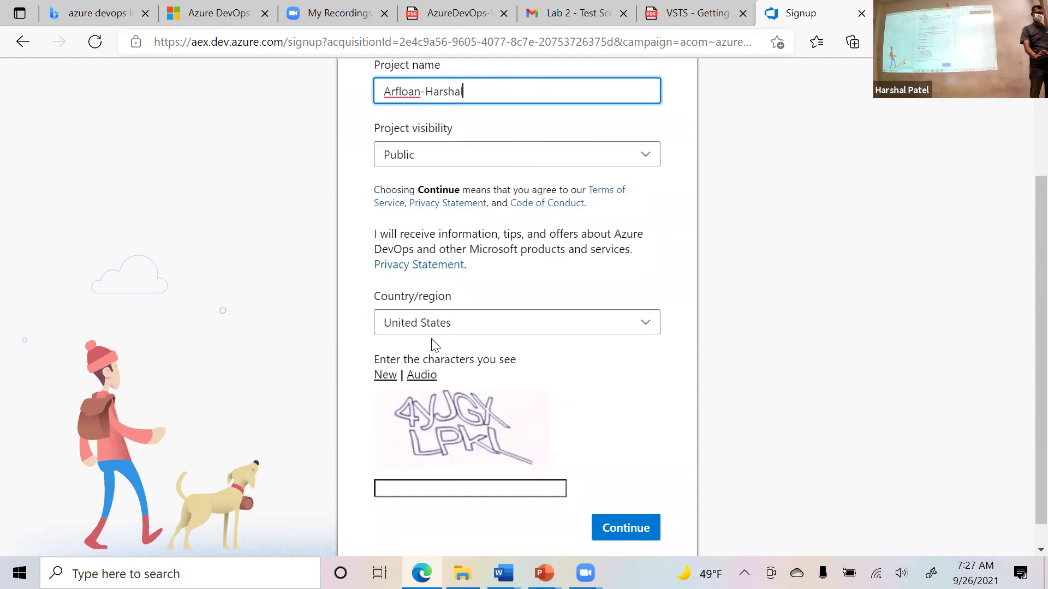
{"action": "left_click", "coordinate": [397, 487]}
{"action": "type", "text": "4YJ"}
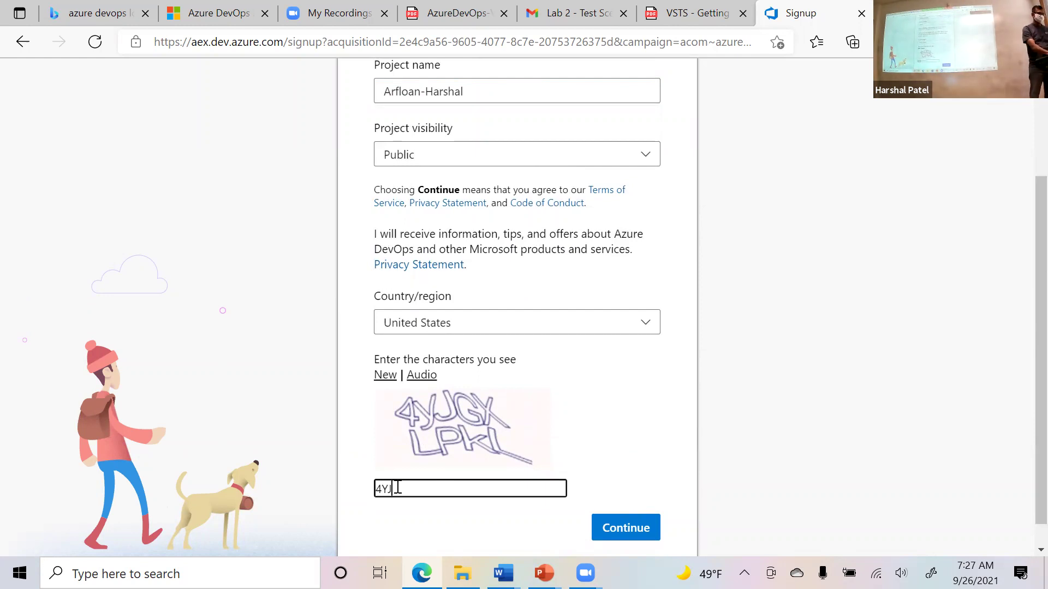
{"action": "type", "text": "GXLPKL"}
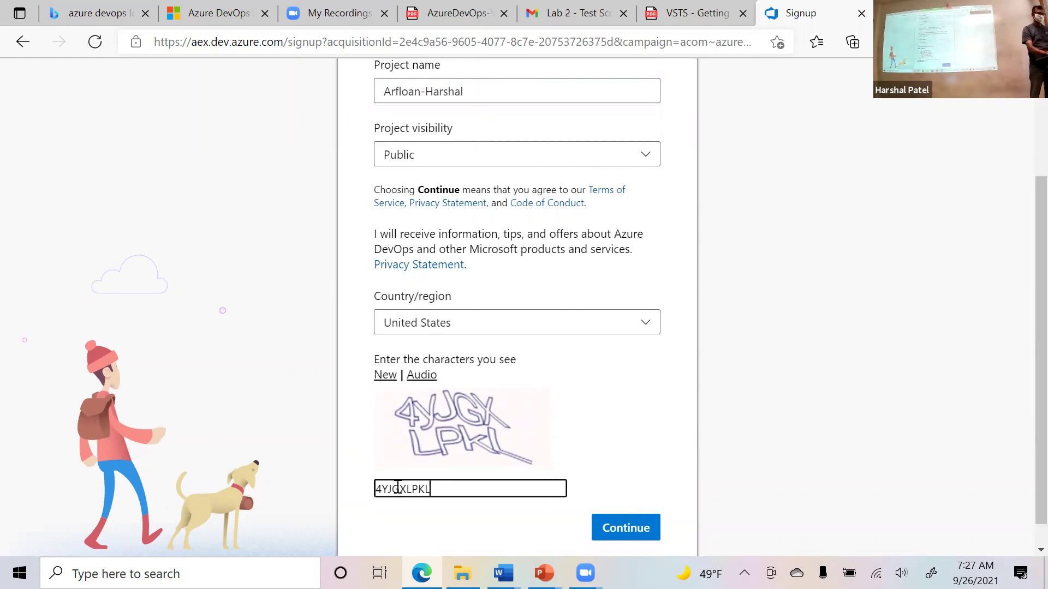
{"action": "left_click", "coordinate": [647, 528]}
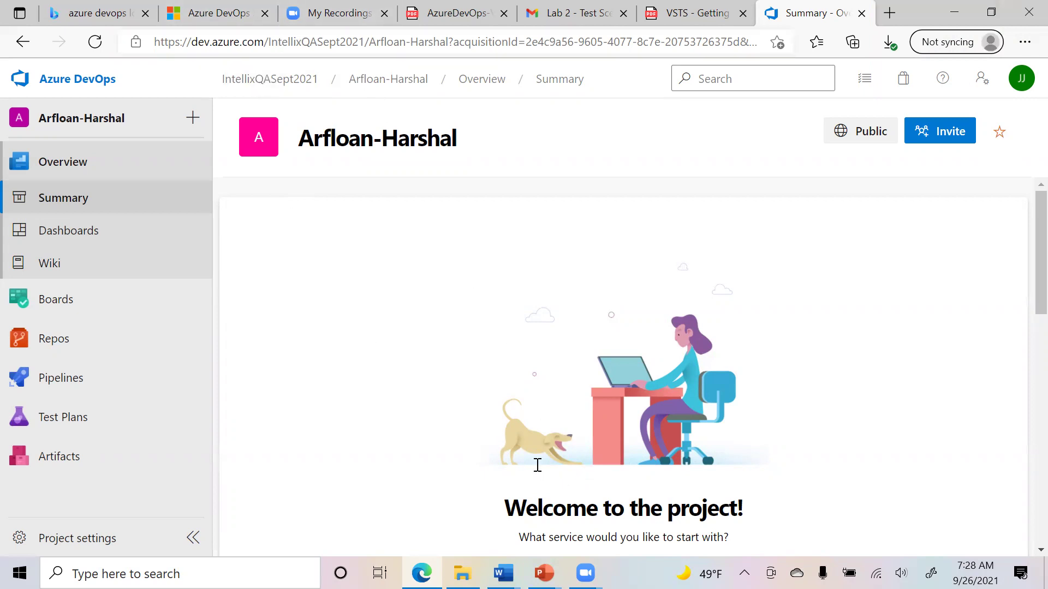
{"action": "key", "text": "alt+Tab"}
{"action": "left_click_drag", "start_coordinate": [212, 190], "coordinate": [828, 188]}
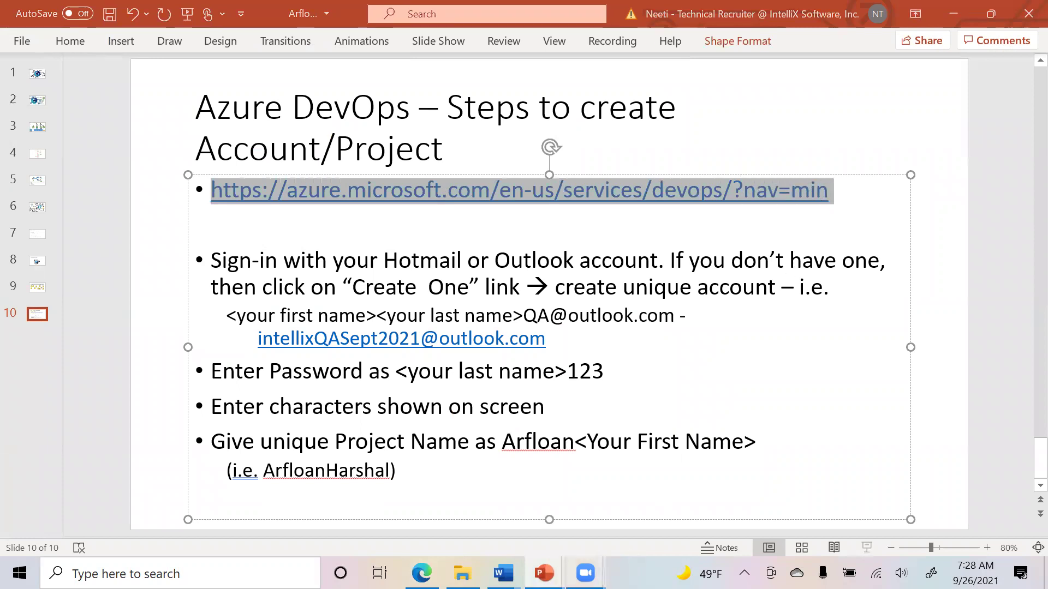
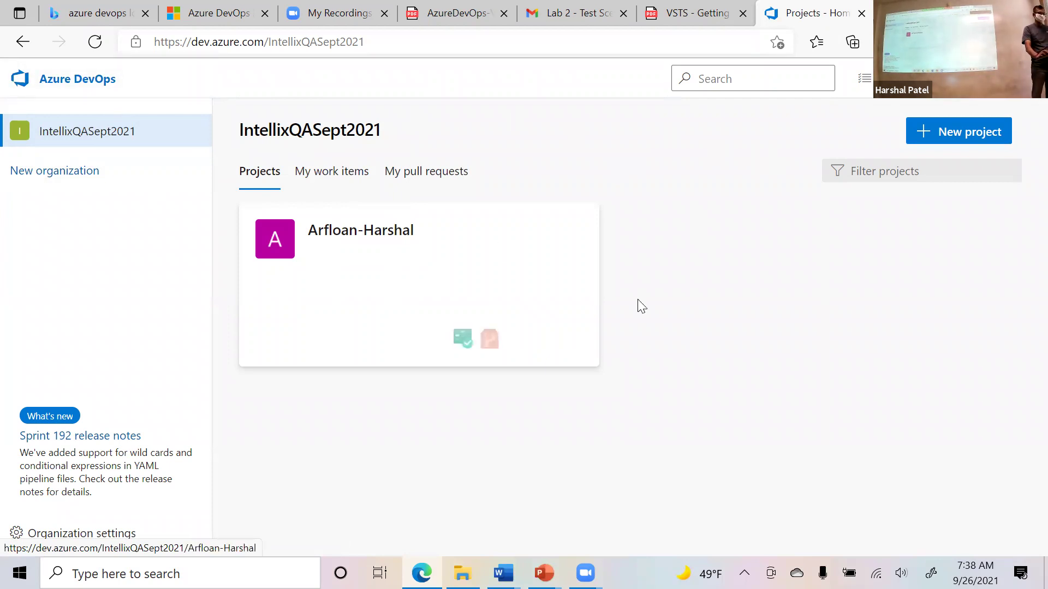
Start a new project named 'Arfloan-Harshal-2' and make it Public.
{"action": "left_click", "coordinate": [959, 143]}
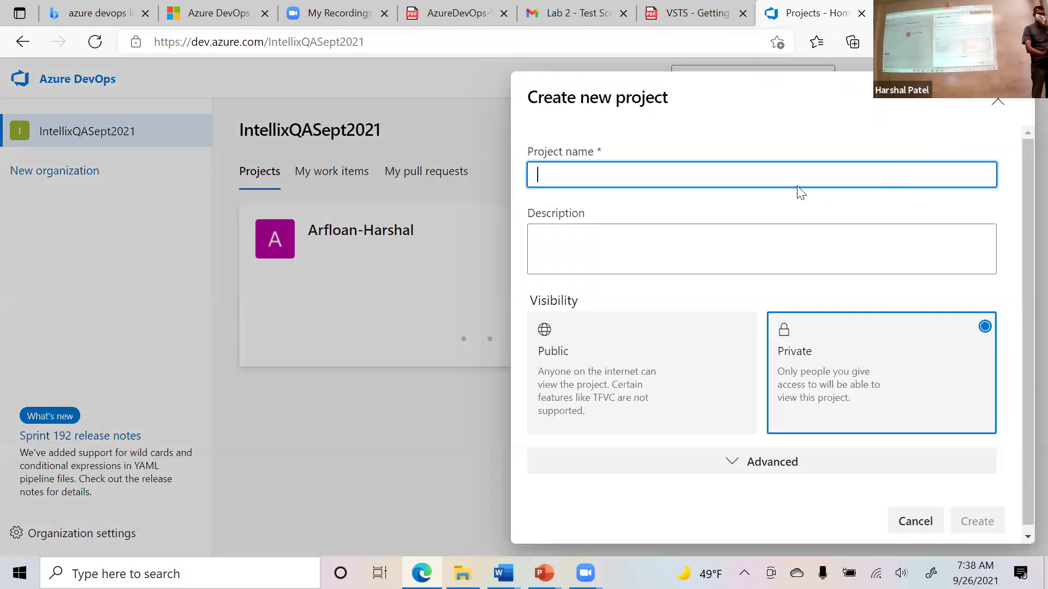
{"action": "type", "text": "Arlfoa"}
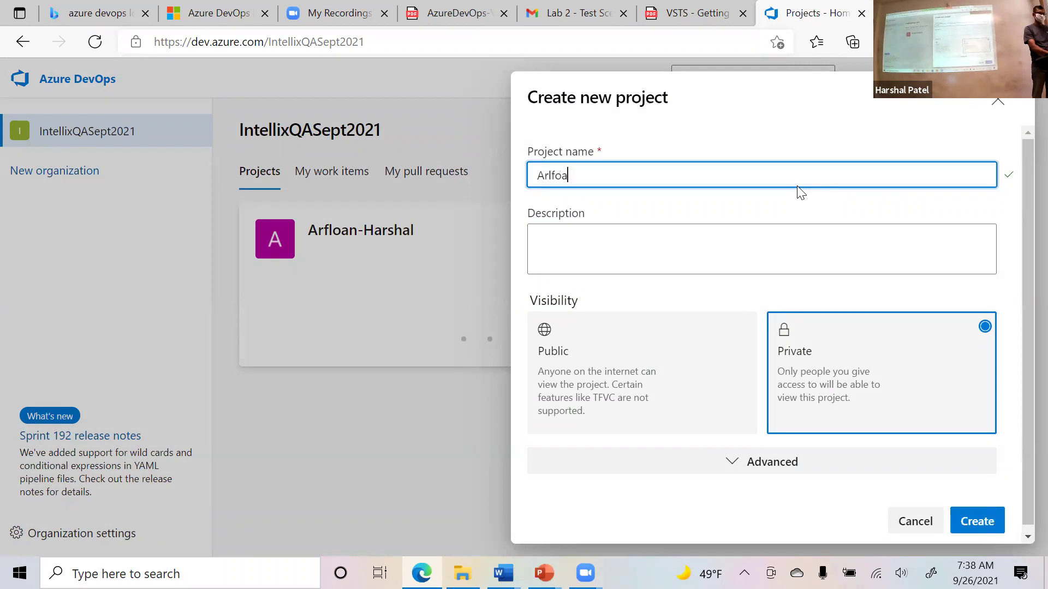
{"action": "type", "text": "n-Harshal2"}
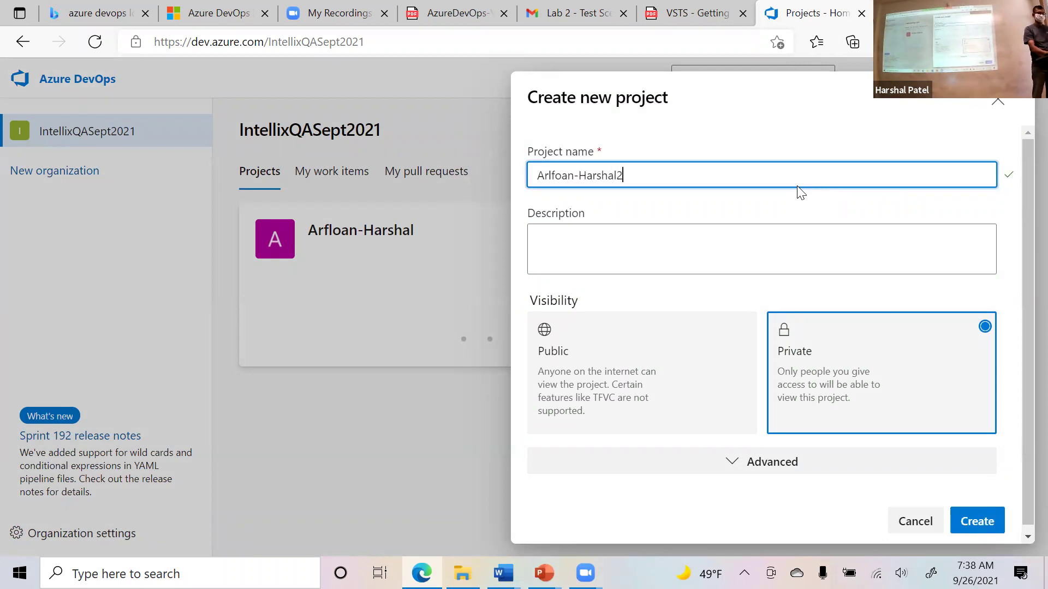
{"action": "key", "text": "BackSpace"}
{"action": "type", "text": "-2"}
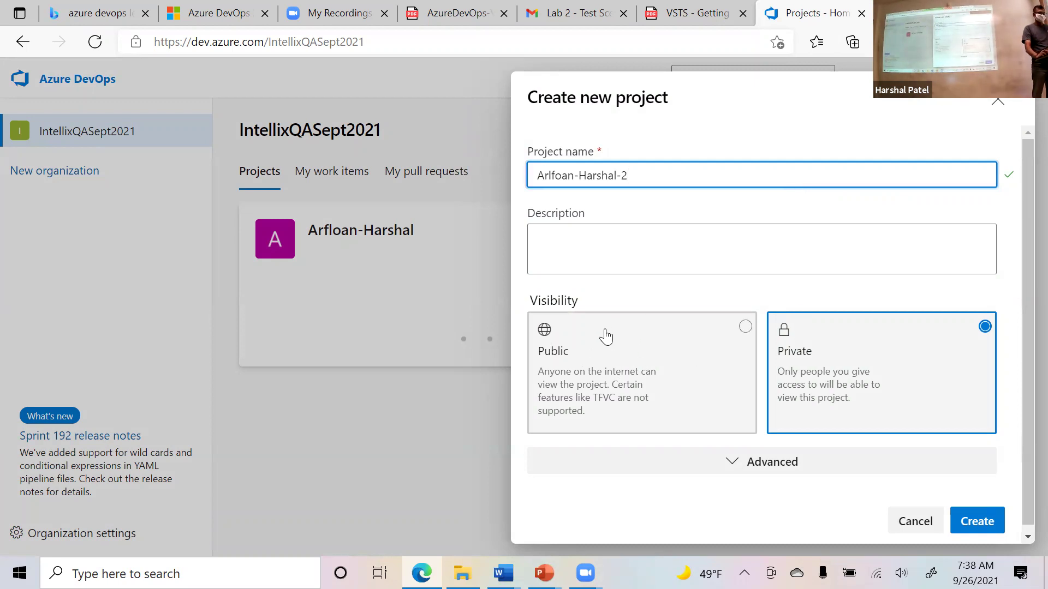
{"action": "left_click", "coordinate": [573, 352]}
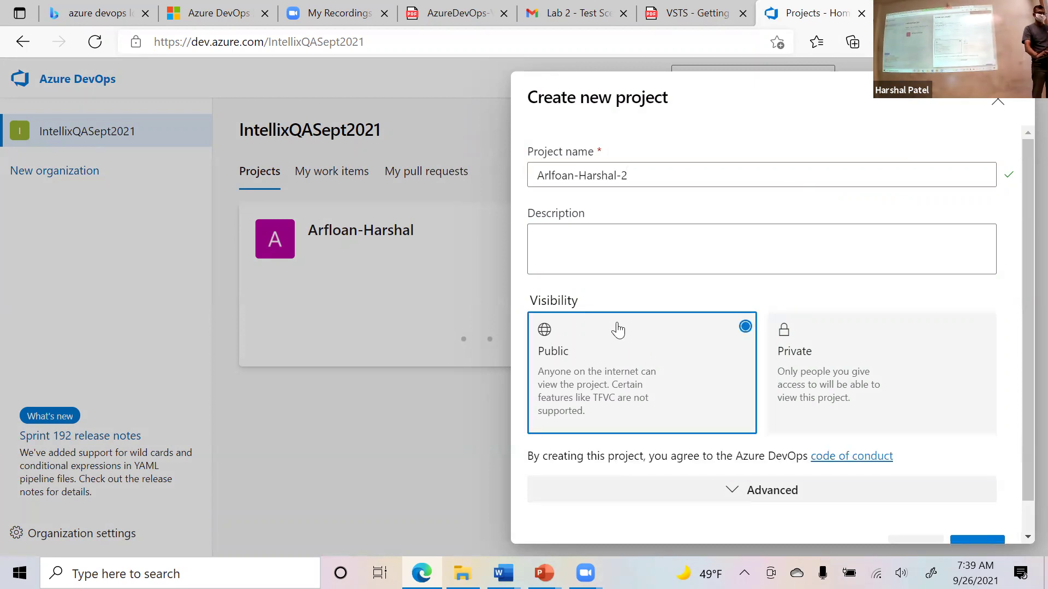
Set the new project's work item process to Scrum under Advanced options.
{"action": "scroll", "coordinate": [748, 346], "scroll_direction": "down", "scroll_amount": 1}
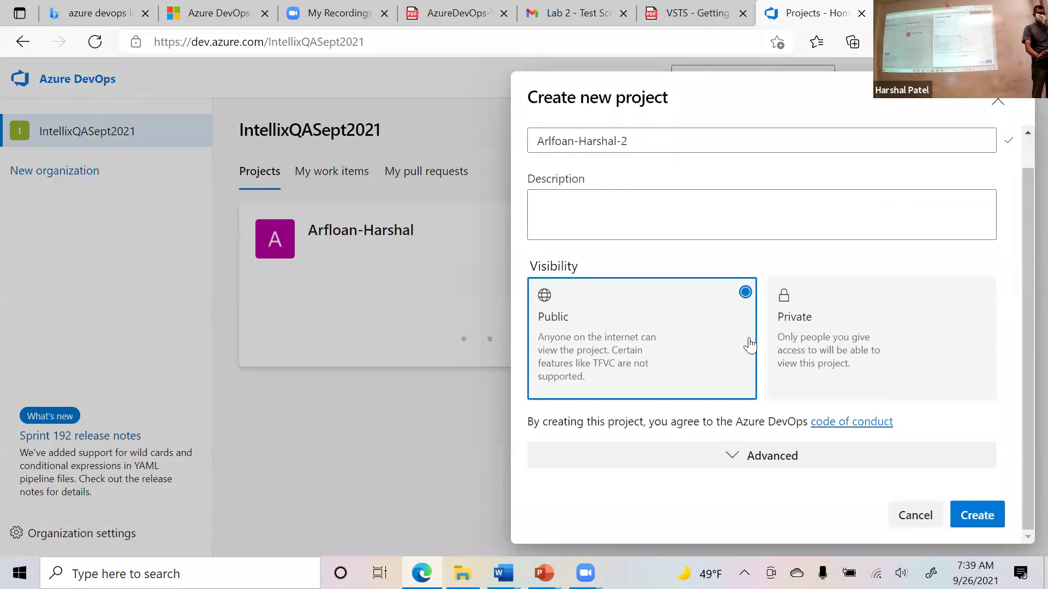
{"action": "left_click", "coordinate": [774, 454]}
{"action": "scroll", "coordinate": [816, 406], "scroll_direction": "down", "scroll_amount": 2}
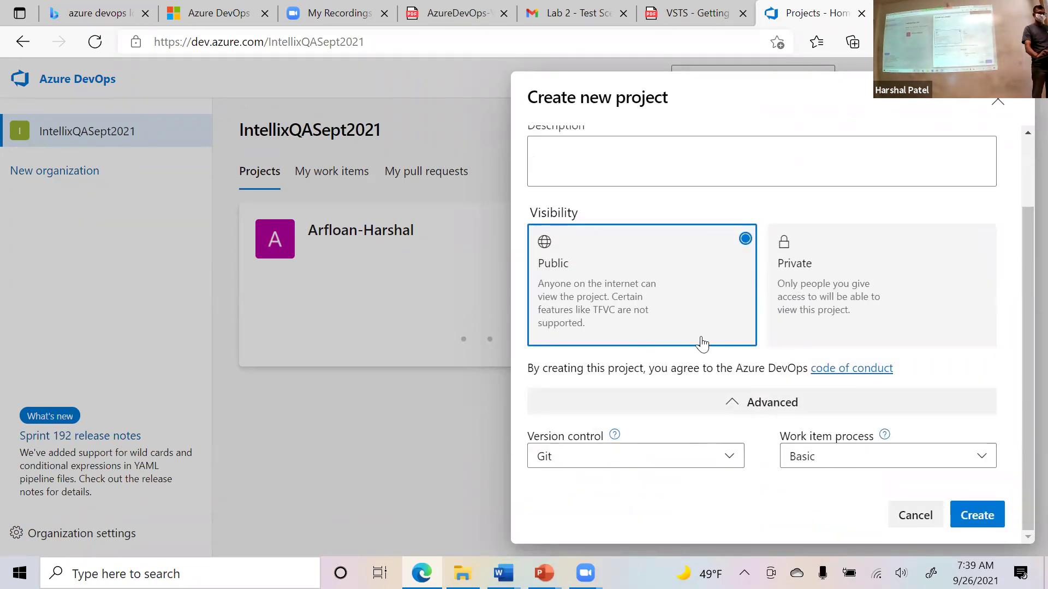
{"action": "left_click", "coordinate": [841, 462]}
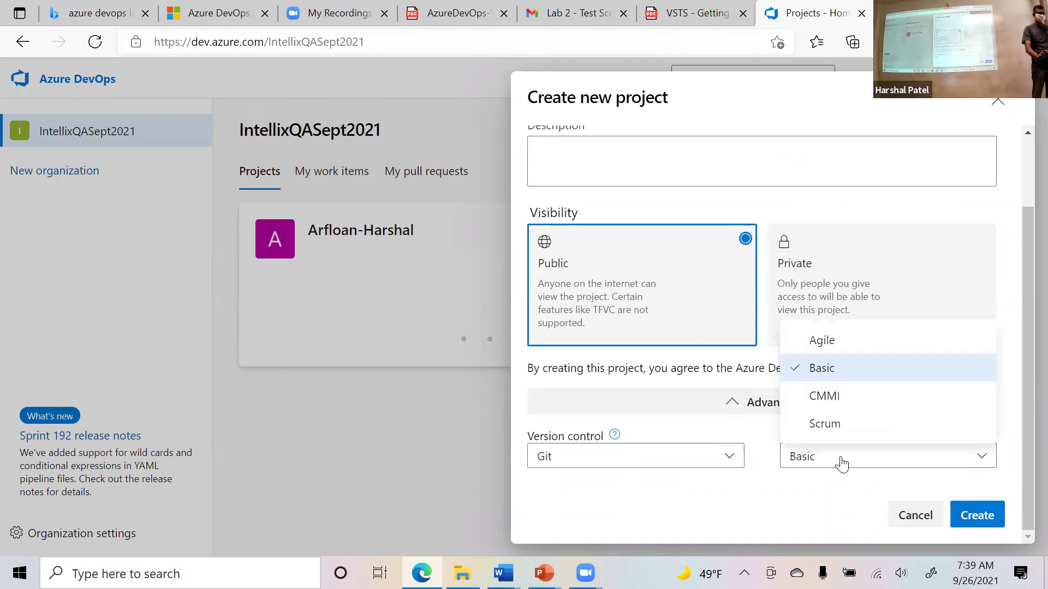
{"action": "left_click", "coordinate": [826, 430]}
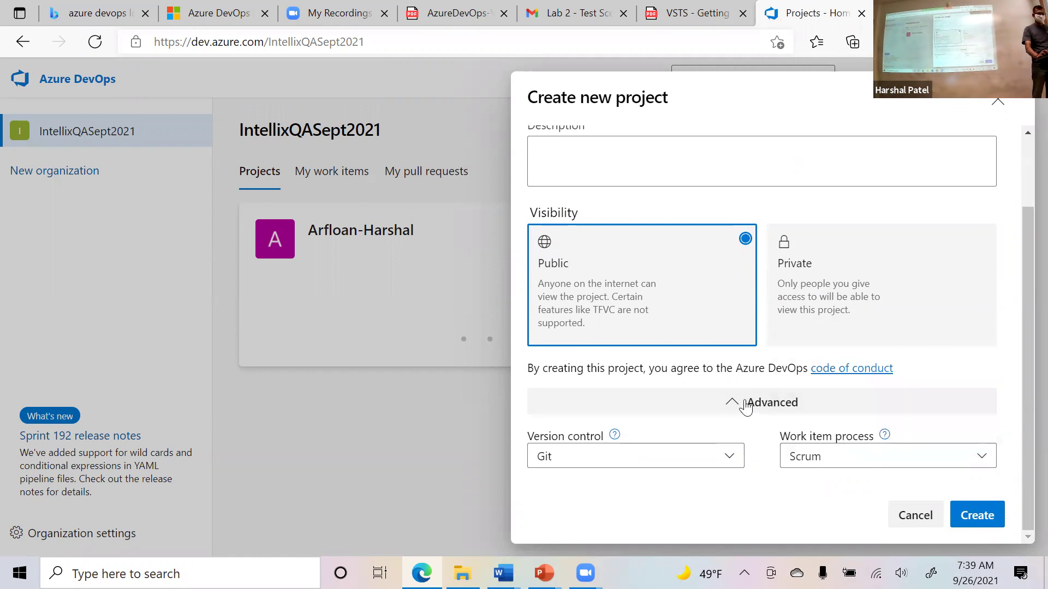
{"action": "left_click", "coordinate": [745, 406]}
{"action": "left_click", "coordinate": [737, 457]}
{"action": "scroll", "coordinate": [705, 417], "scroll_direction": "up", "scroll_amount": 3}
{"action": "left_click", "coordinate": [671, 168]}
Discard the form and return to the organization's projects page.
{"action": "left_click", "coordinate": [998, 98]}
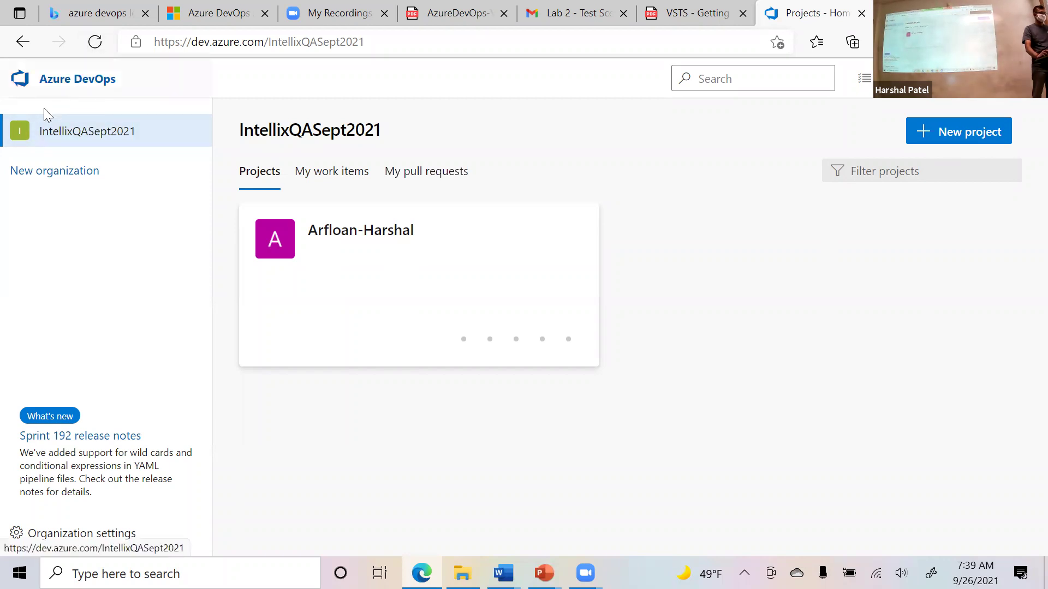
{"action": "left_click", "coordinate": [21, 43]}
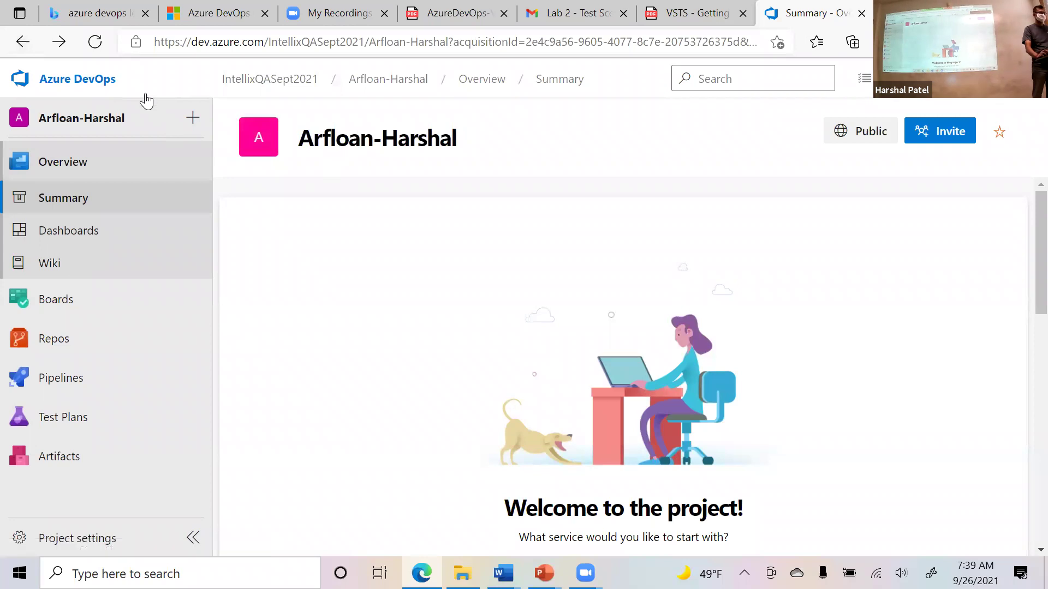
{"action": "left_click", "coordinate": [101, 93]}
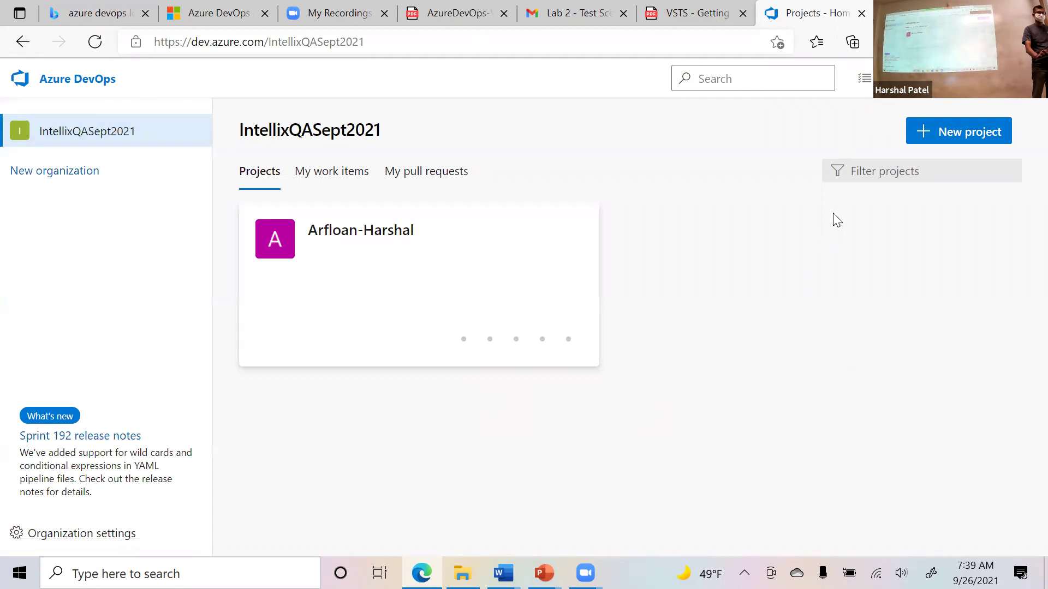
Begin the project again as 'Arfloan-Harshal-2' with Public visibility.
{"action": "left_click", "coordinate": [952, 142]}
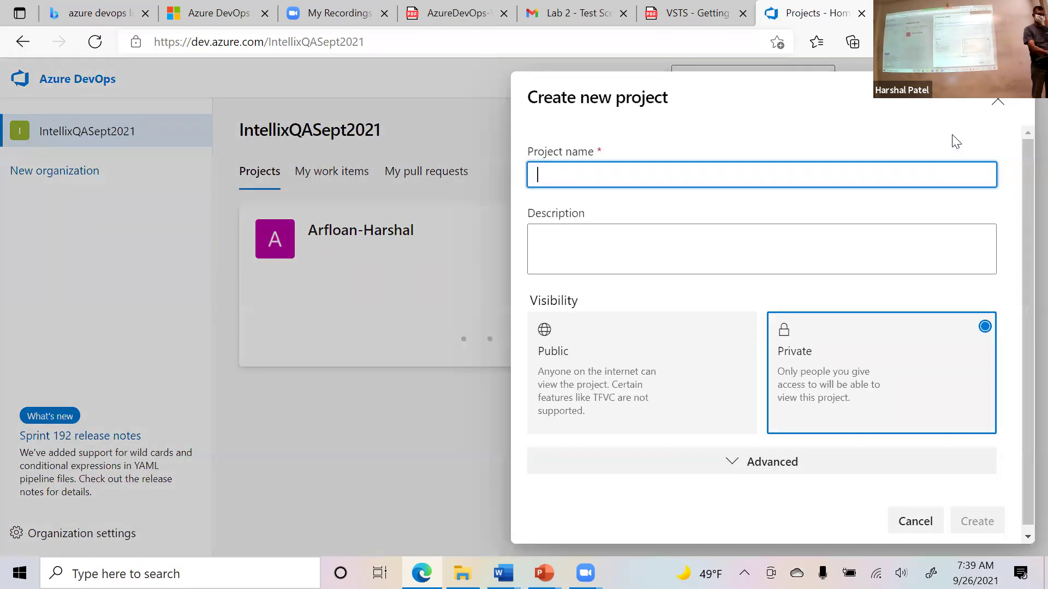
{"action": "type", "text": "Arfloan-H"}
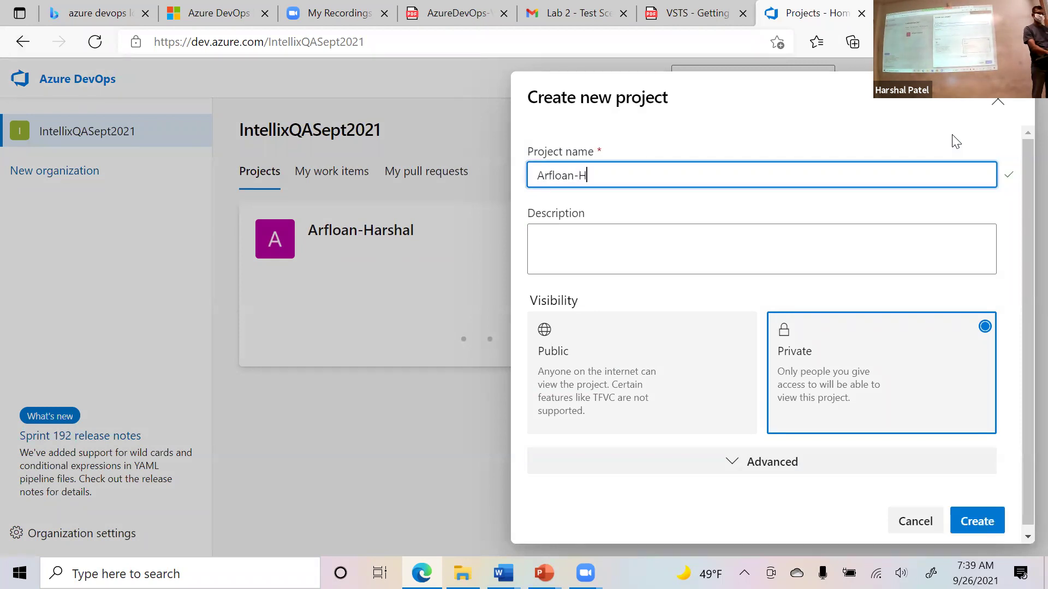
{"action": "type", "text": "arshal-2"}
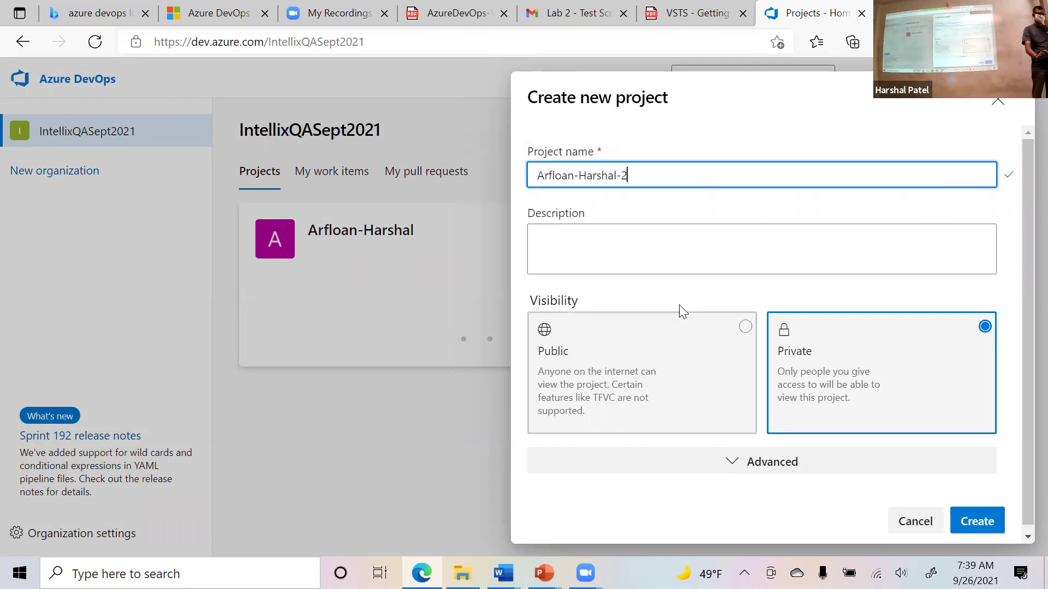
{"action": "triple_click", "coordinate": [557, 175]}
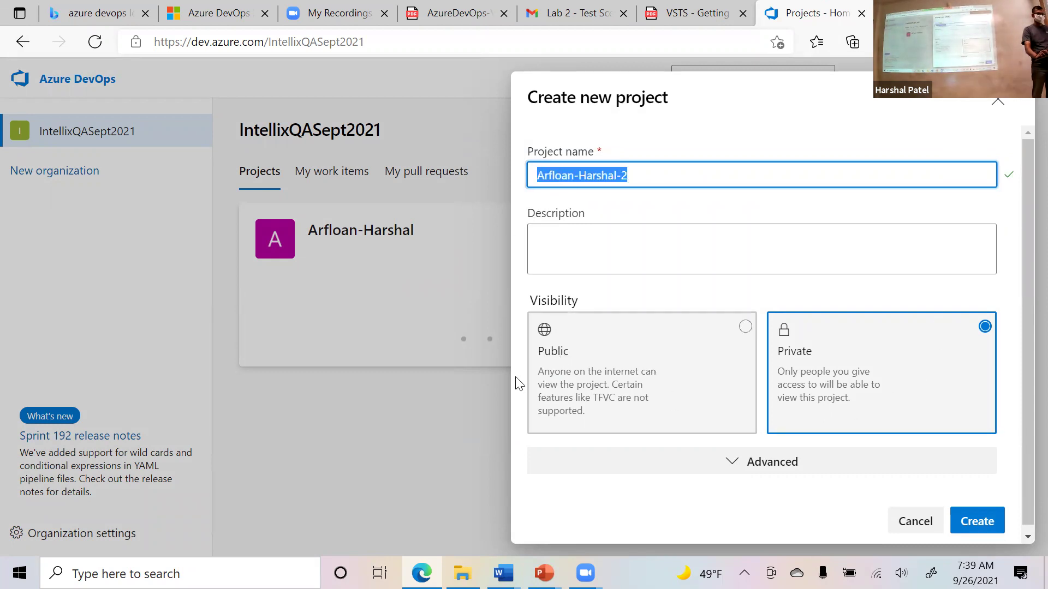
{"action": "left_click", "coordinate": [613, 359]}
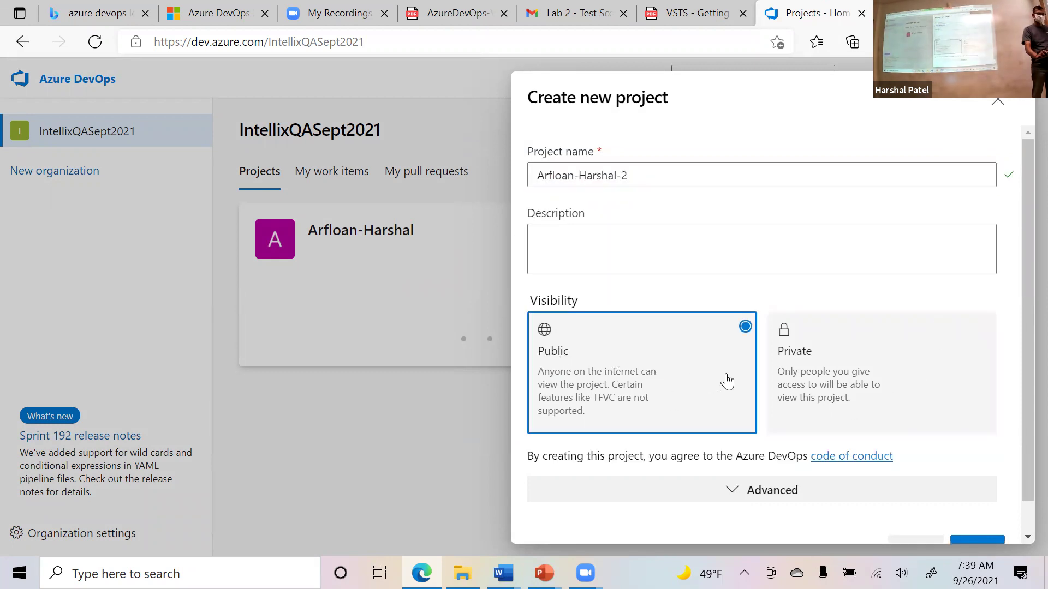
Choose Scrum as the work item process in the Advanced options.
{"action": "scroll", "coordinate": [731, 384], "scroll_direction": "down", "scroll_amount": 1}
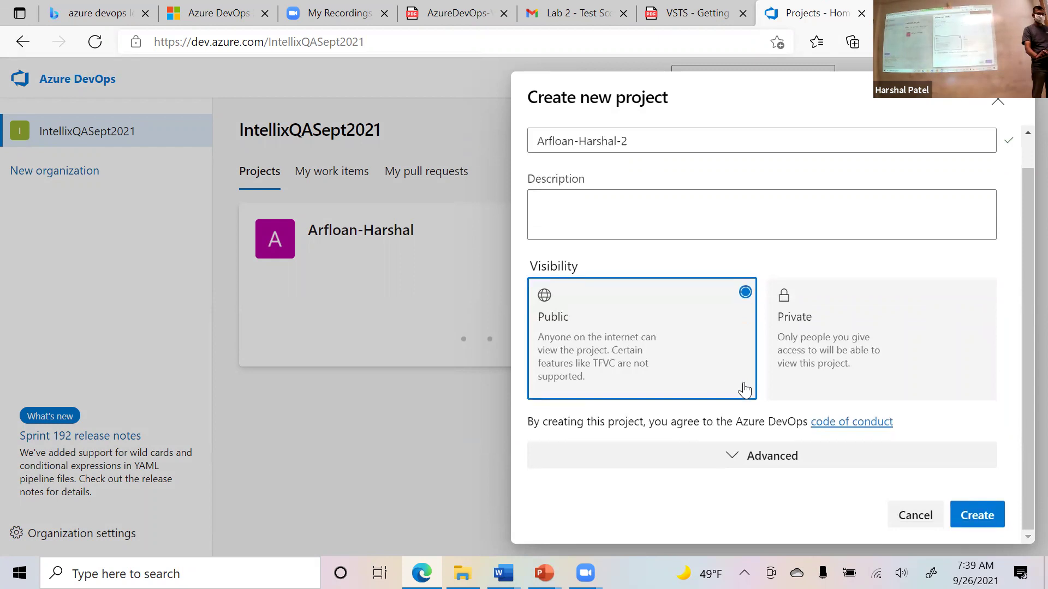
{"action": "left_click", "coordinate": [732, 462]}
{"action": "scroll", "coordinate": [767, 421], "scroll_direction": "down", "scroll_amount": 1}
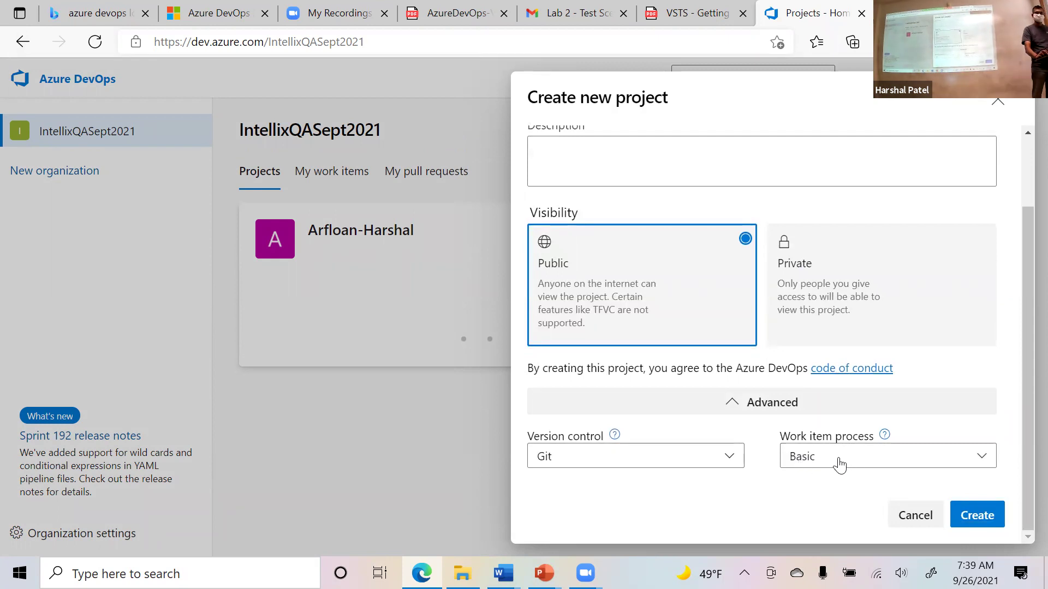
{"action": "left_click", "coordinate": [829, 456]}
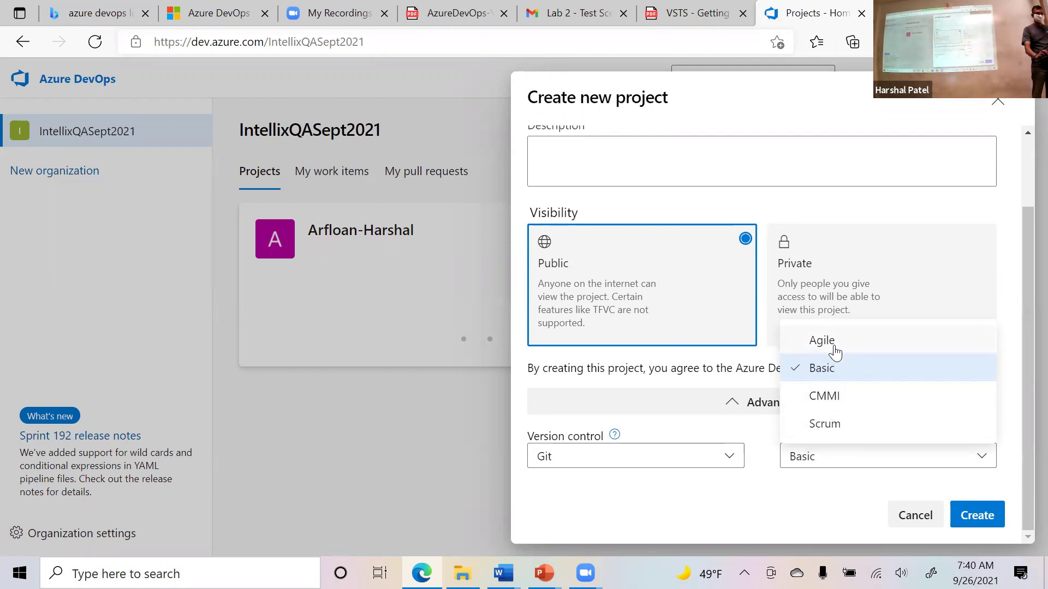
{"action": "left_click", "coordinate": [824, 425]}
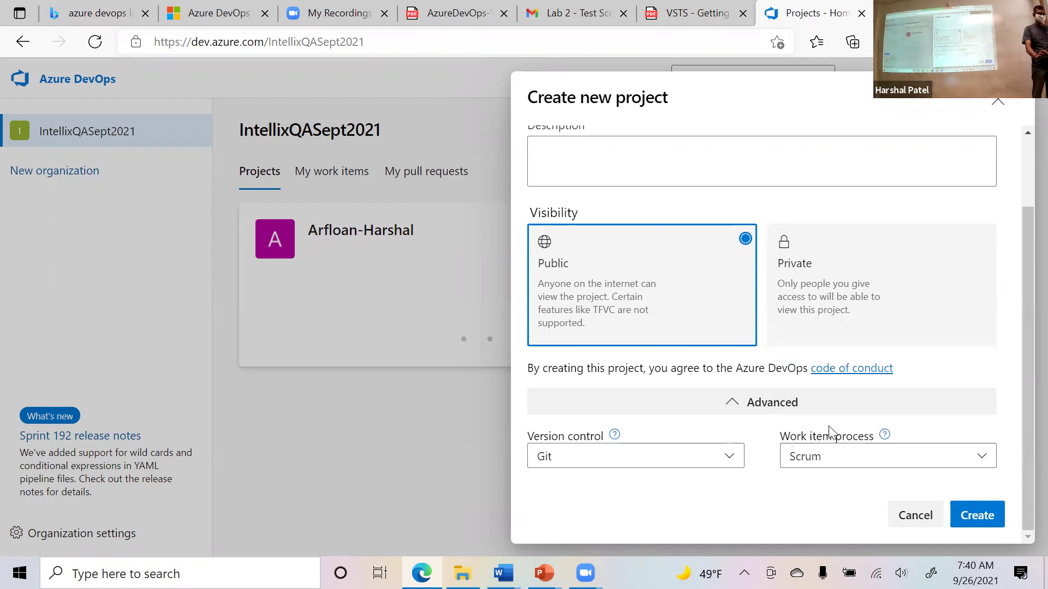
Create the Arfloan-Harshal-2 project and wait for its Summary page to load.
{"action": "left_click", "coordinate": [986, 521]}
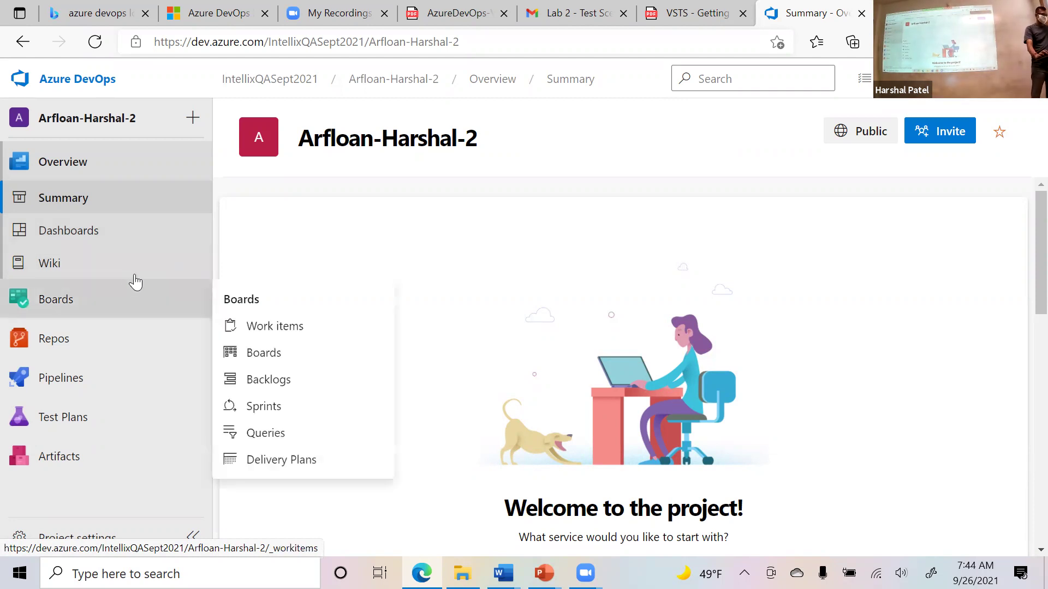
Open Boards from the Boards flyout in the project's left navigation.
{"action": "mouse_move", "coordinate": [135, 312]}
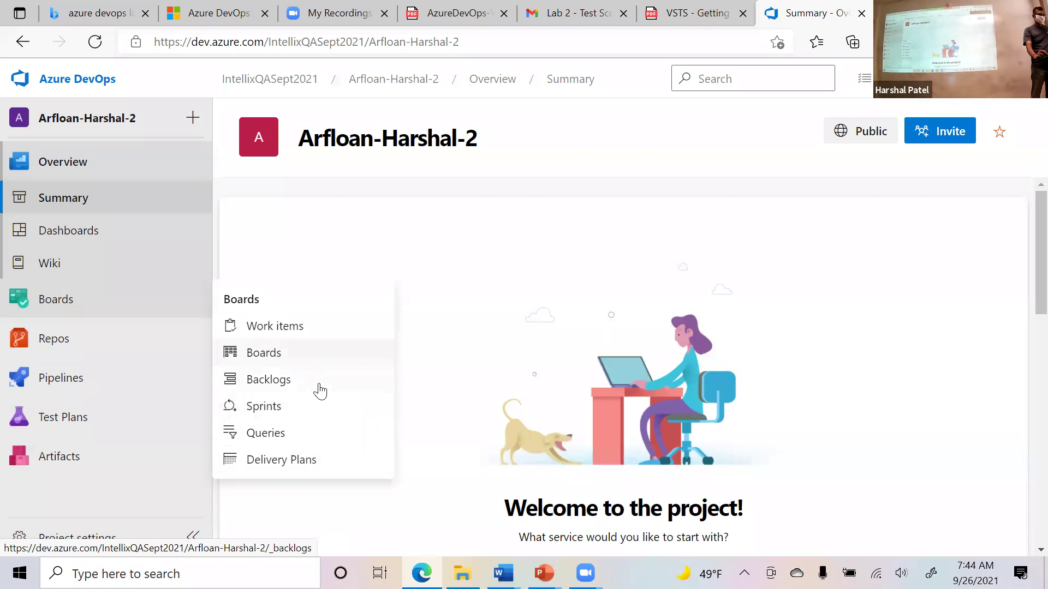
{"action": "left_click", "coordinate": [271, 355]}
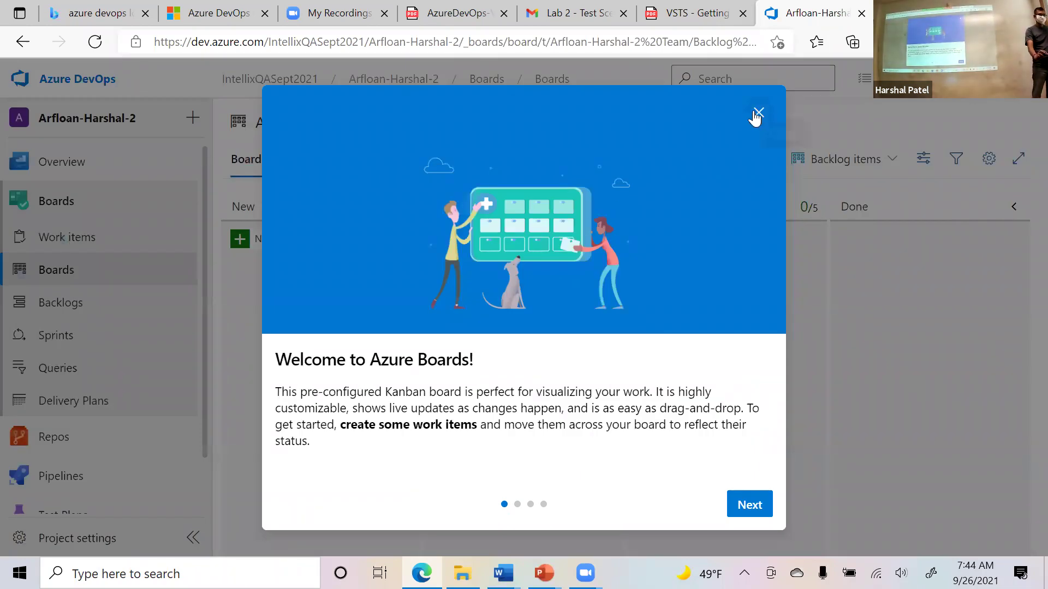
Close the 'Welcome to Azure Boards!' introduction.
{"action": "left_click", "coordinate": [757, 113]}
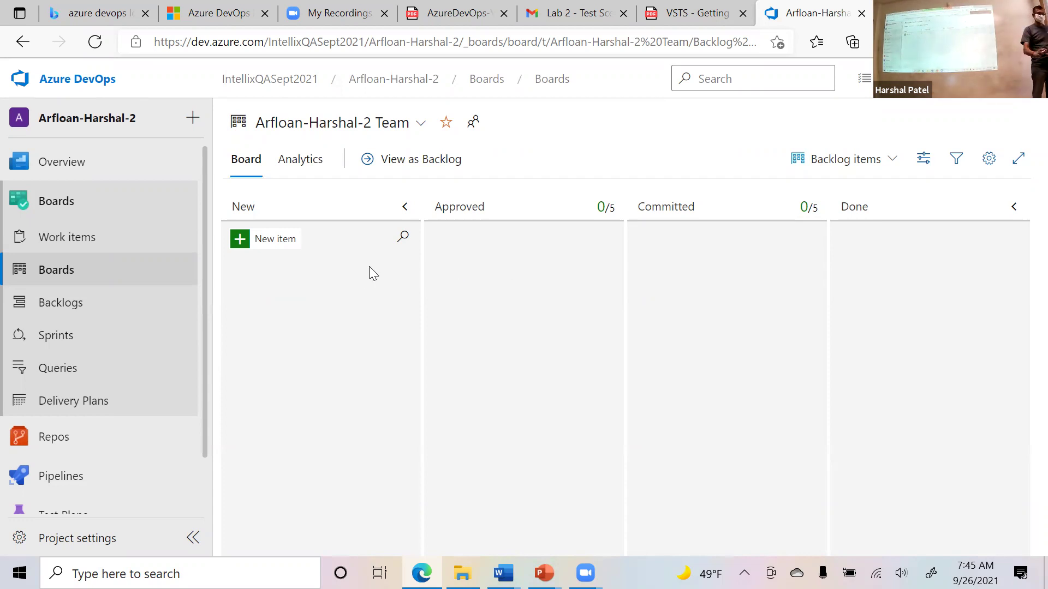
Add a Product Backlog Item card in the New column, its title reading 'Sit' so far.
{"action": "left_click", "coordinate": [262, 250]}
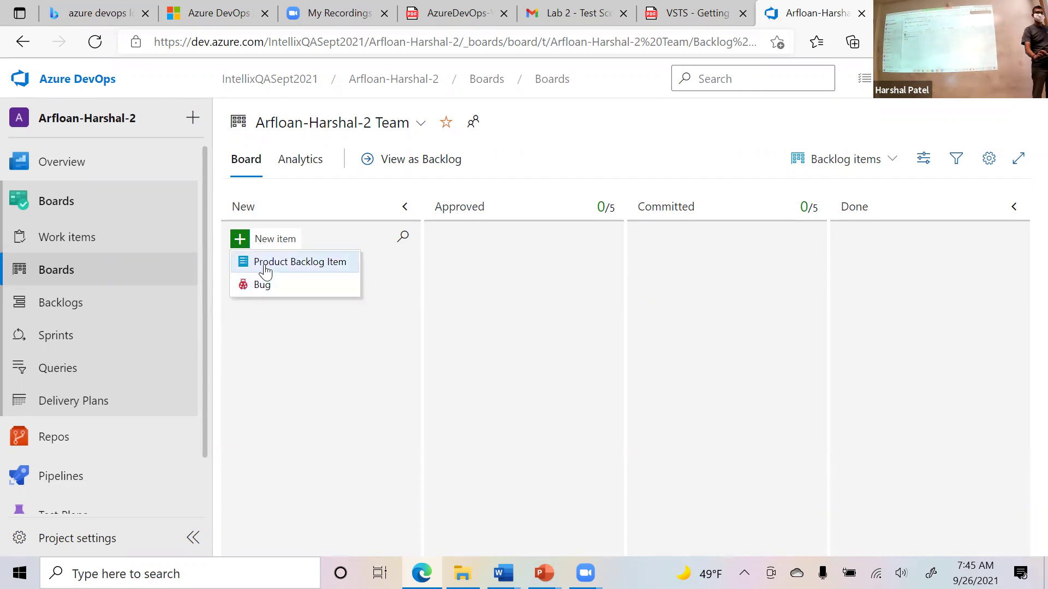
{"action": "left_click", "coordinate": [268, 268]}
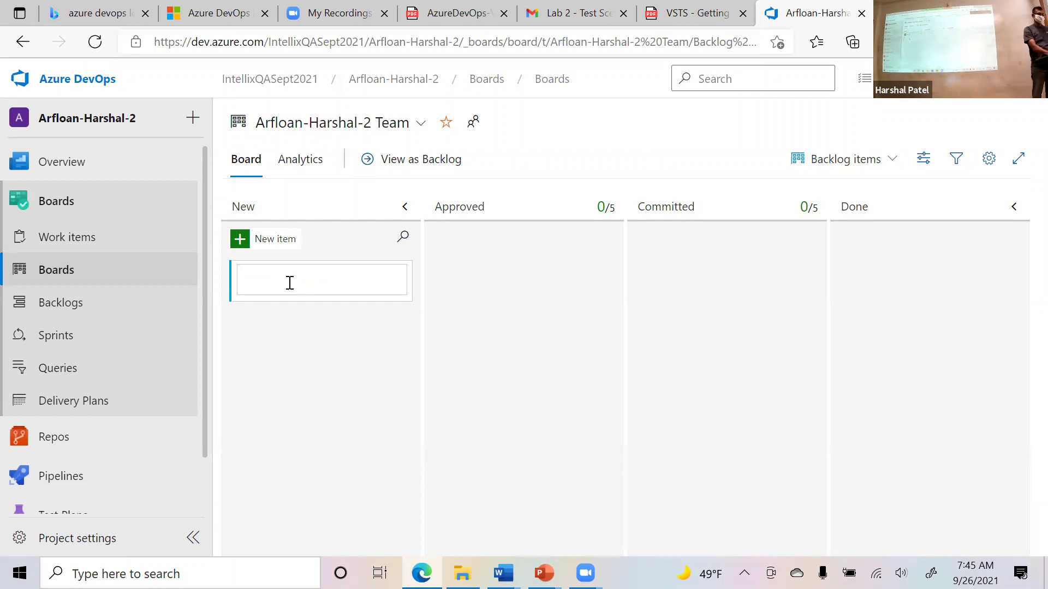
{"action": "type", "text": "Sitara"}
{"action": "key", "text": "BackSpace"}
{"action": "key", "text": "BackSpace"}
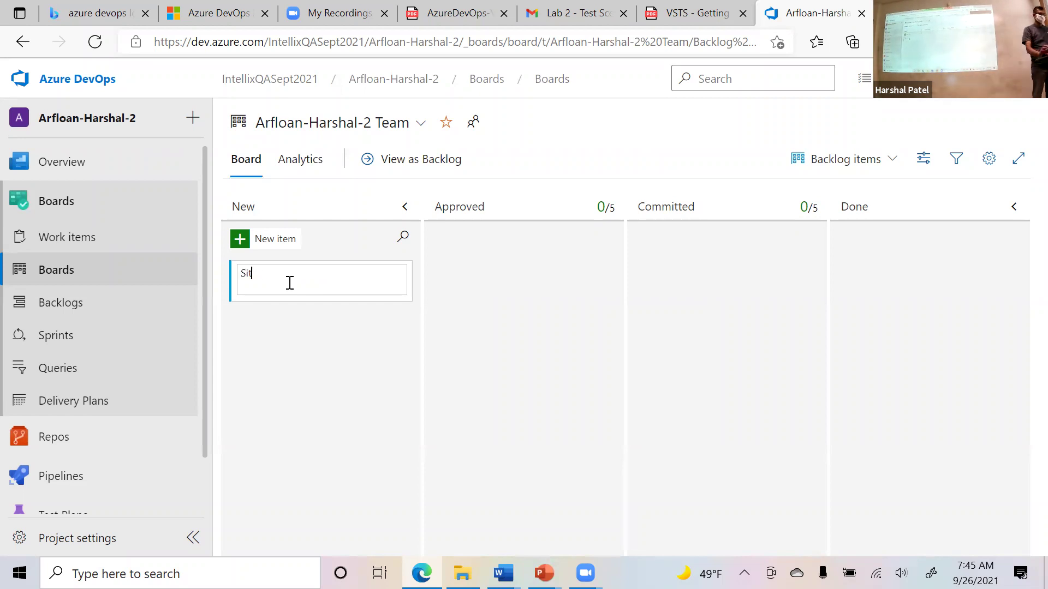
Open Arfloan Requirements Specification from SQA Training > Arfloan Documents in File Explorer.
{"action": "left_click", "coordinate": [462, 573]}
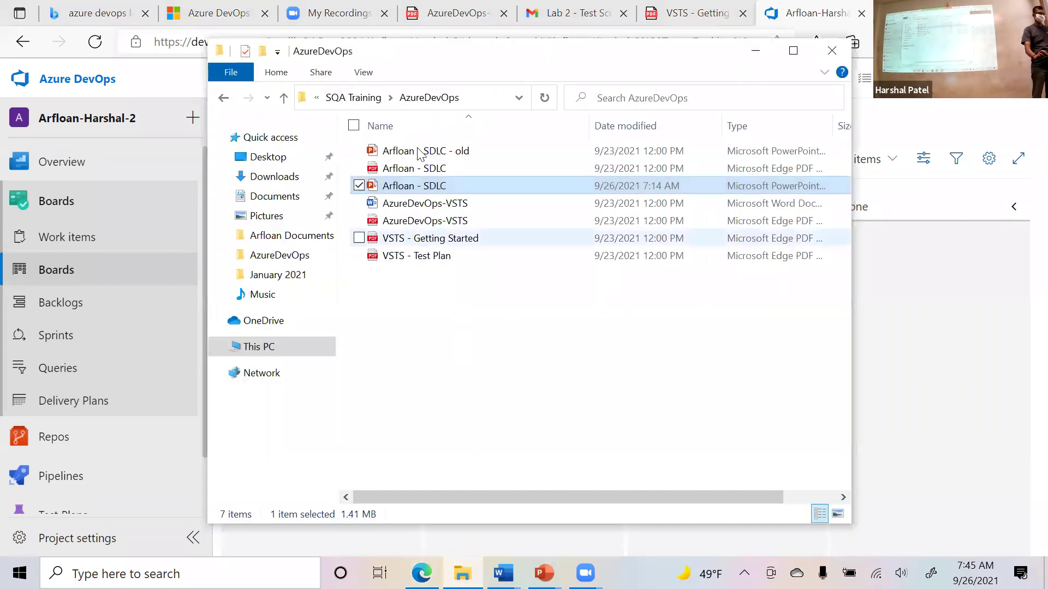
{"action": "left_click", "coordinate": [376, 98]}
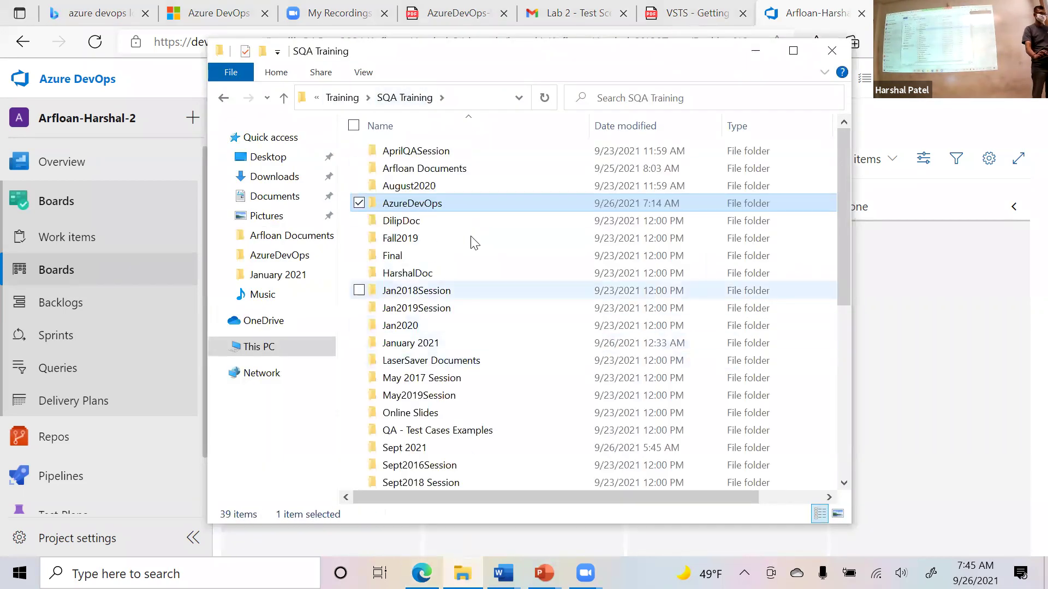
{"action": "scroll", "coordinate": [497, 328], "scroll_direction": "down", "scroll_amount": 2}
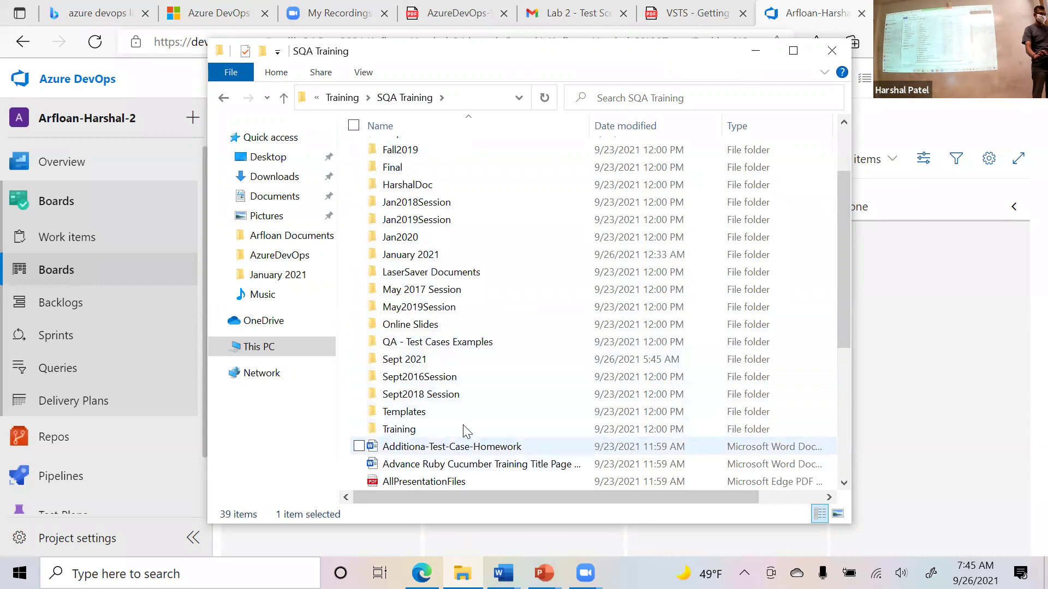
{"action": "scroll", "coordinate": [450, 219], "scroll_direction": "up", "scroll_amount": 2}
{"action": "double_click", "coordinate": [450, 169]}
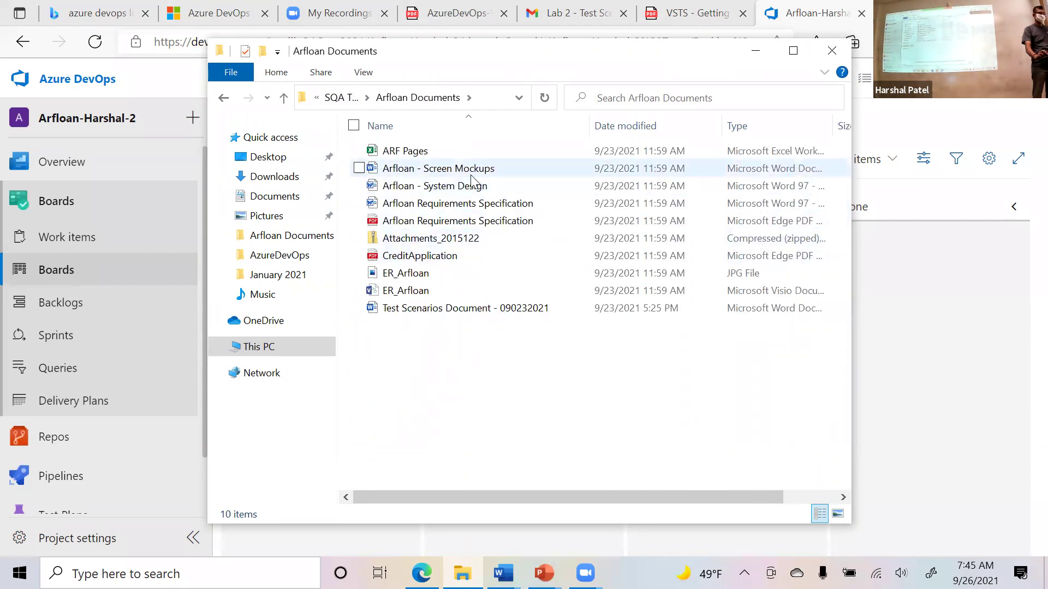
{"action": "double_click", "coordinate": [476, 204]}
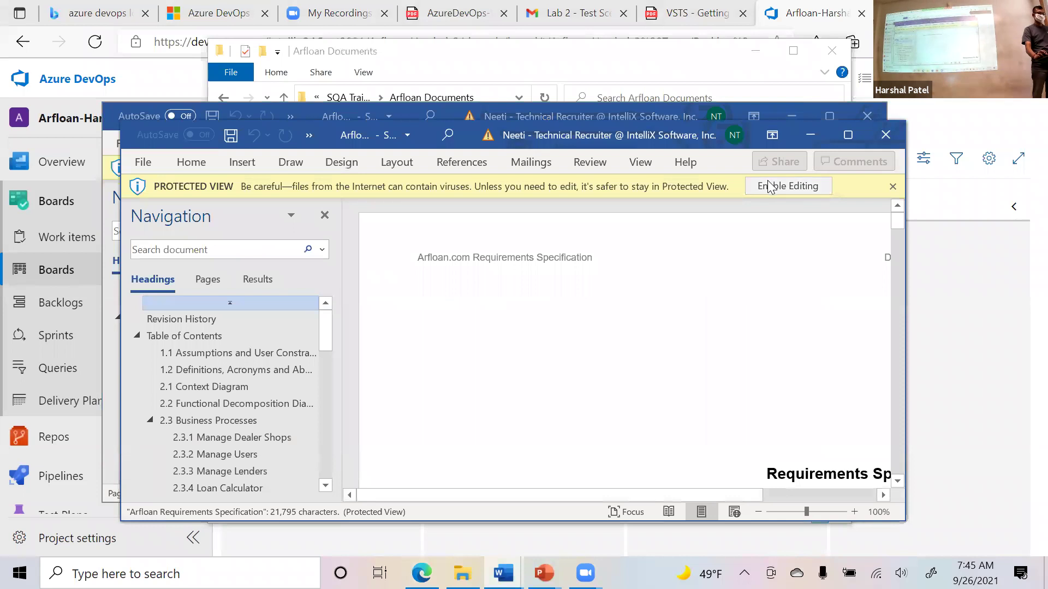
Maximize the Word document and scroll to the 2.6.3 Manage Lender section.
{"action": "left_click", "coordinate": [848, 135]}
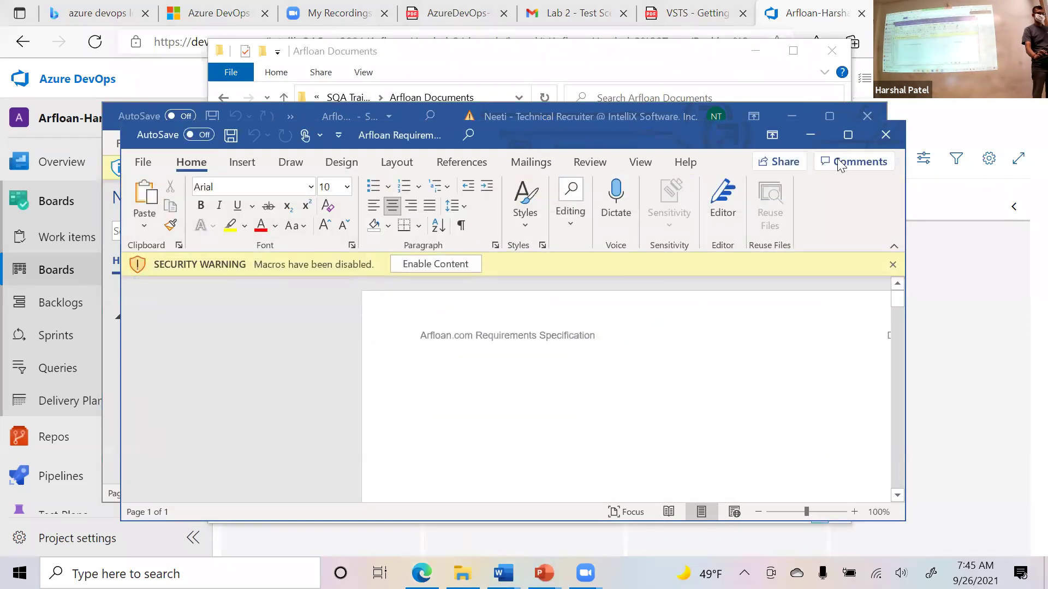
{"action": "scroll", "coordinate": [1023, 213], "scroll_direction": "down", "scroll_amount": 6}
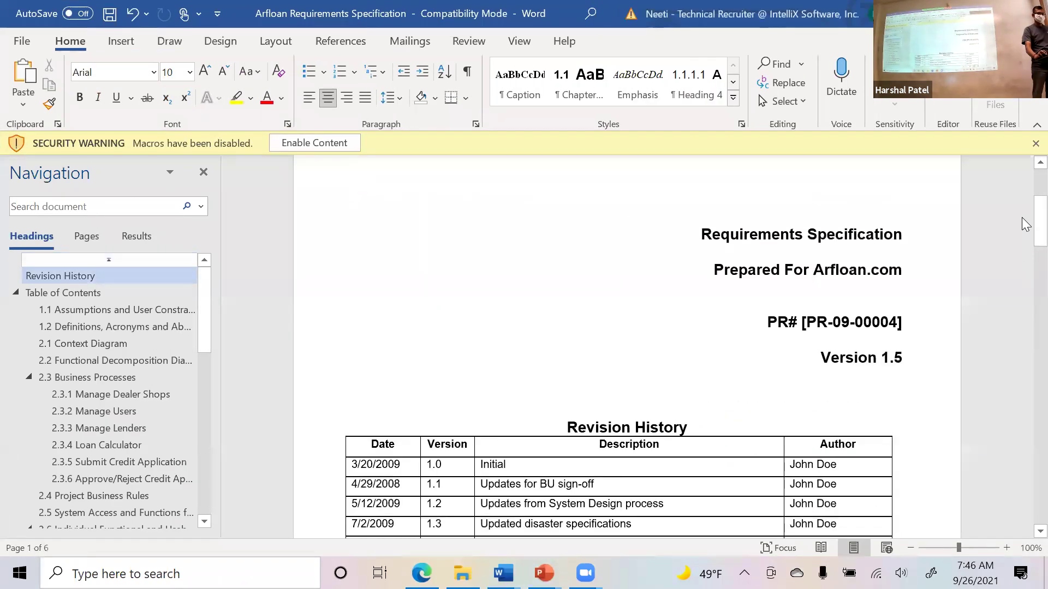
{"action": "left_click_drag", "start_coordinate": [1025, 203], "coordinate": [1030, 500]}
{"action": "scroll", "coordinate": [954, 426], "scroll_direction": "down", "scroll_amount": 20}
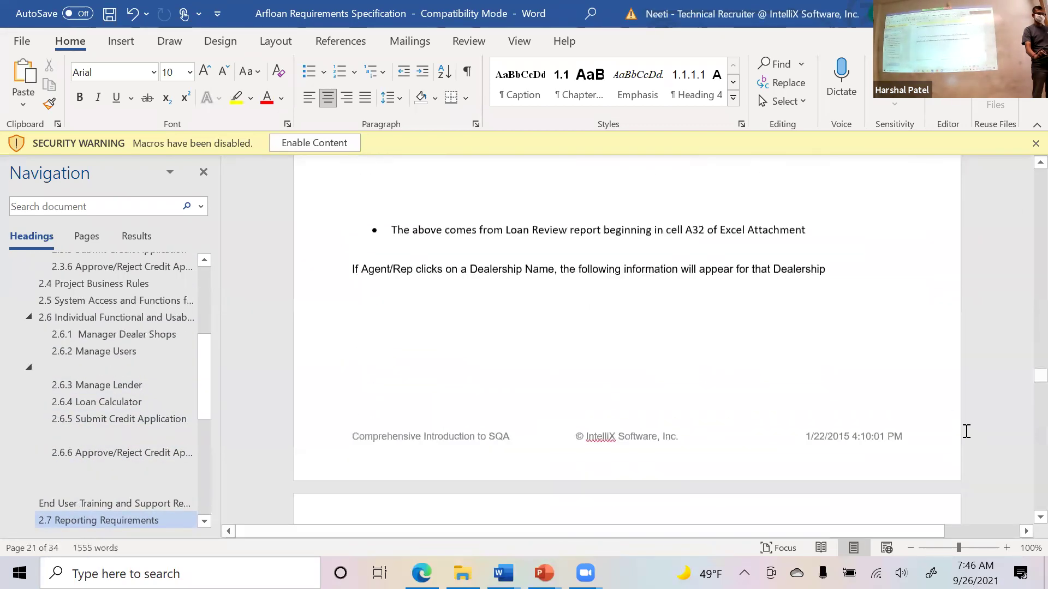
{"action": "scroll", "coordinate": [1024, 490], "scroll_direction": "down", "scroll_amount": 15}
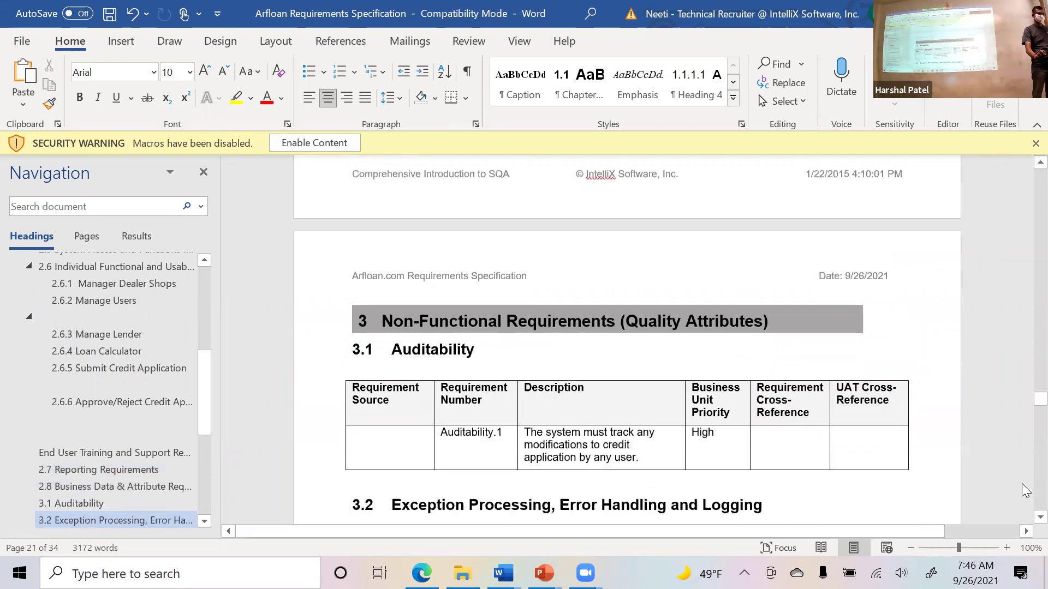
{"action": "scroll", "coordinate": [1025, 491], "scroll_direction": "down", "scroll_amount": 10}
{"action": "scroll", "coordinate": [1028, 218], "scroll_direction": "up", "scroll_amount": 15}
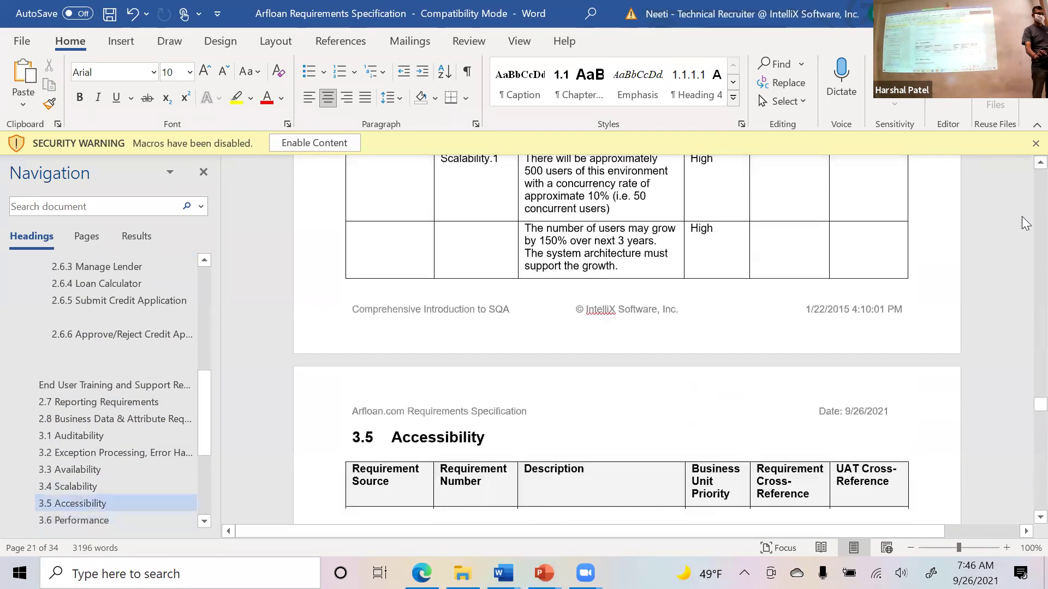
{"action": "scroll", "coordinate": [1026, 222], "scroll_direction": "up", "scroll_amount": 15}
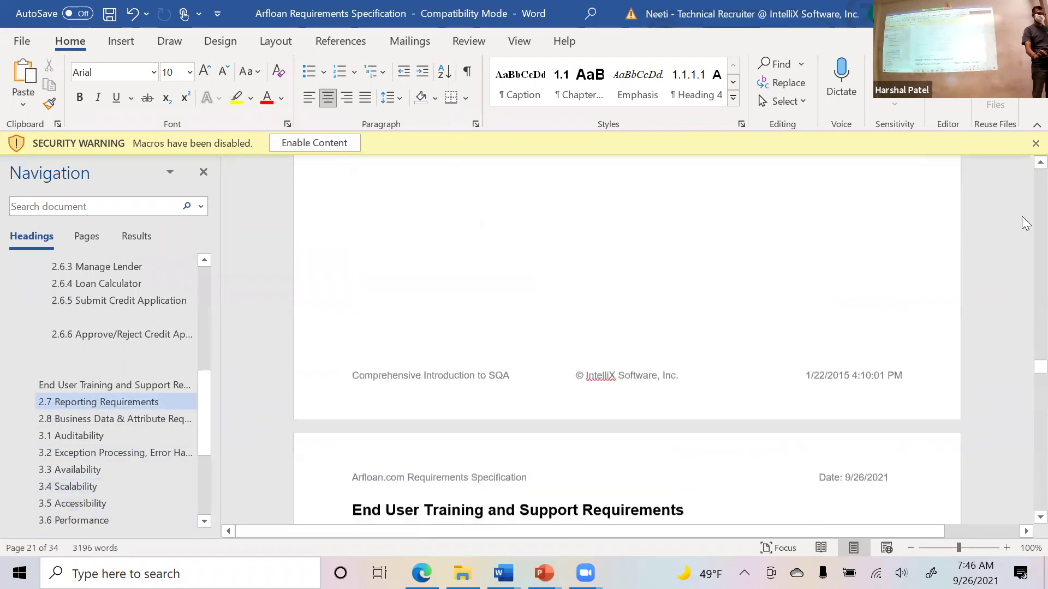
{"action": "scroll", "coordinate": [1025, 222], "scroll_direction": "up", "scroll_amount": 7}
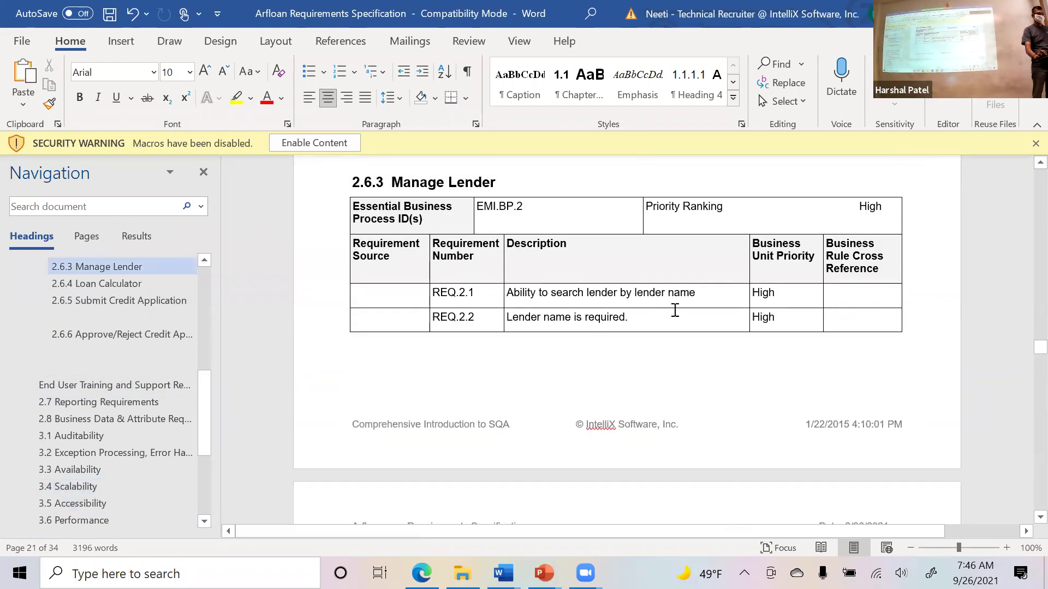
Copy 'Ability to search lender by lender name', then return to the Azure DevOps board.
{"action": "left_click_drag", "start_coordinate": [699, 293], "coordinate": [527, 302]}
{"action": "key", "text": "ctrl+c"}
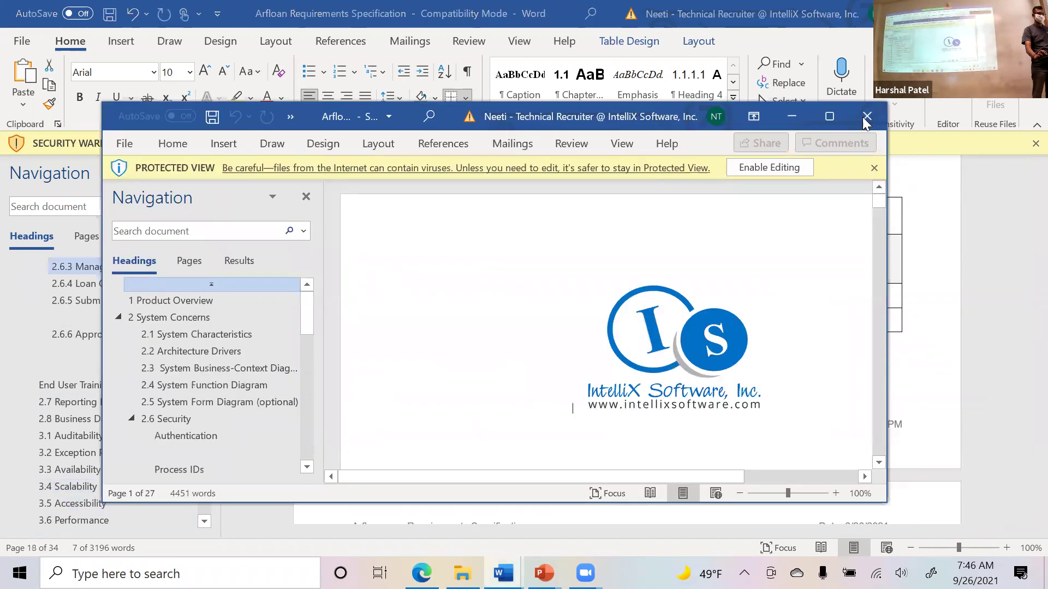
{"action": "left_click", "coordinate": [866, 117]}
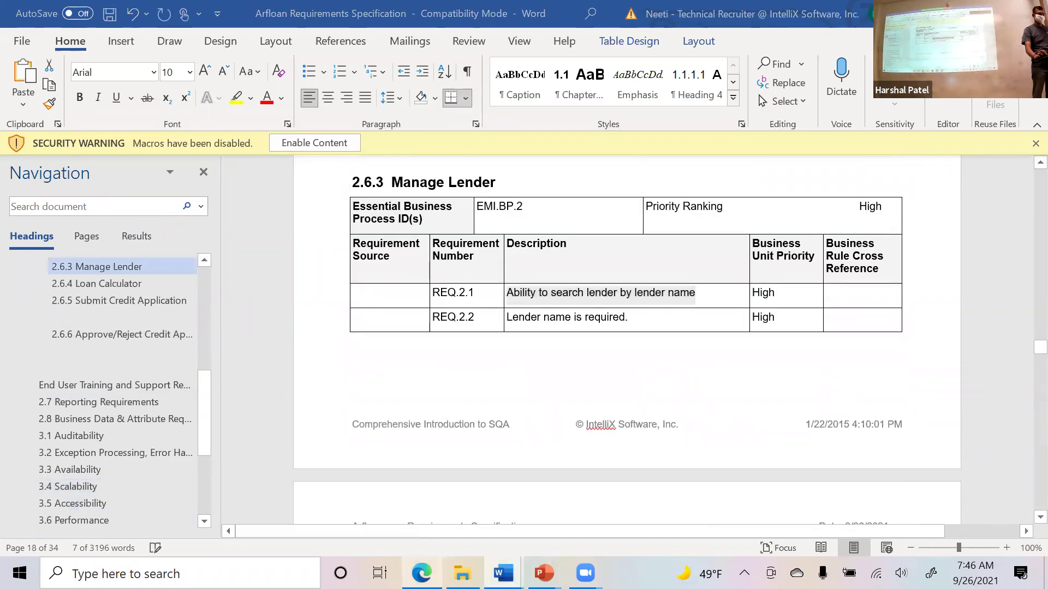
{"action": "key", "text": "alt+Tab"}
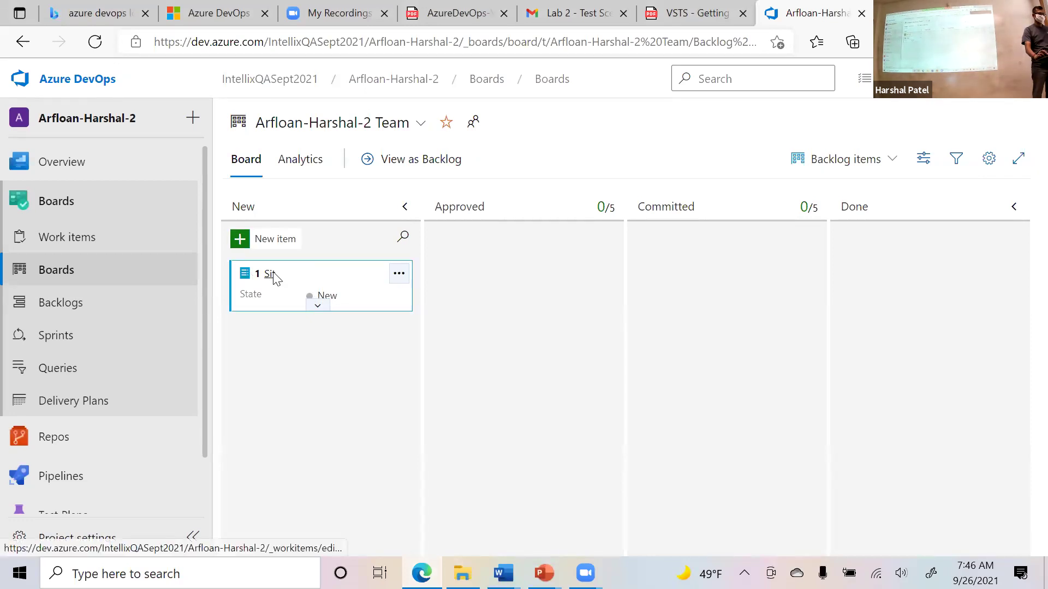
Paste 'Ability to search lender by lender name' as item 1's title, save, and add another backlog item.
{"action": "left_click", "coordinate": [271, 274]}
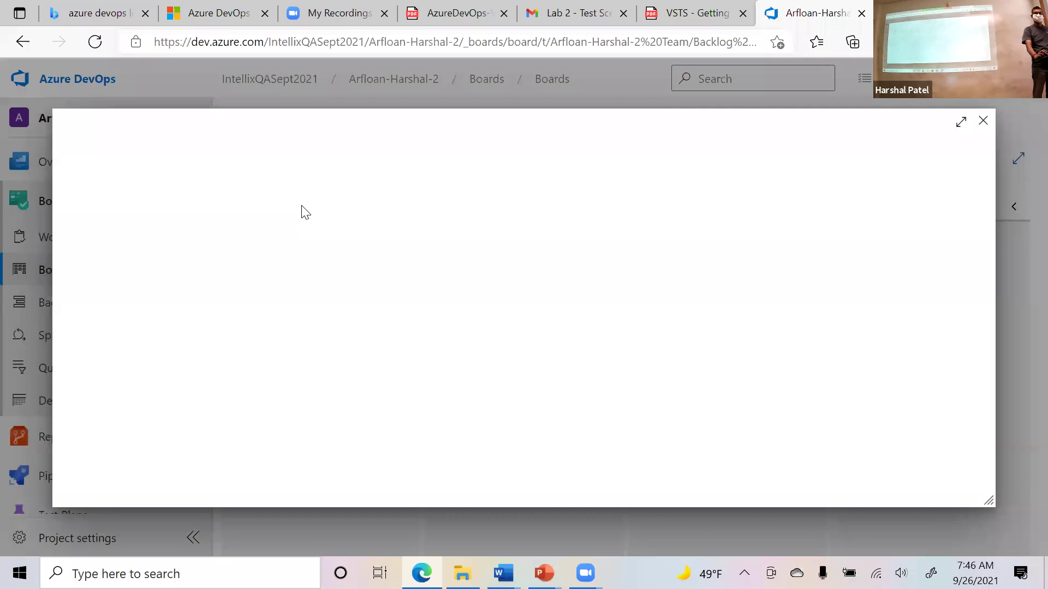
{"action": "double_click", "coordinate": [94, 147]}
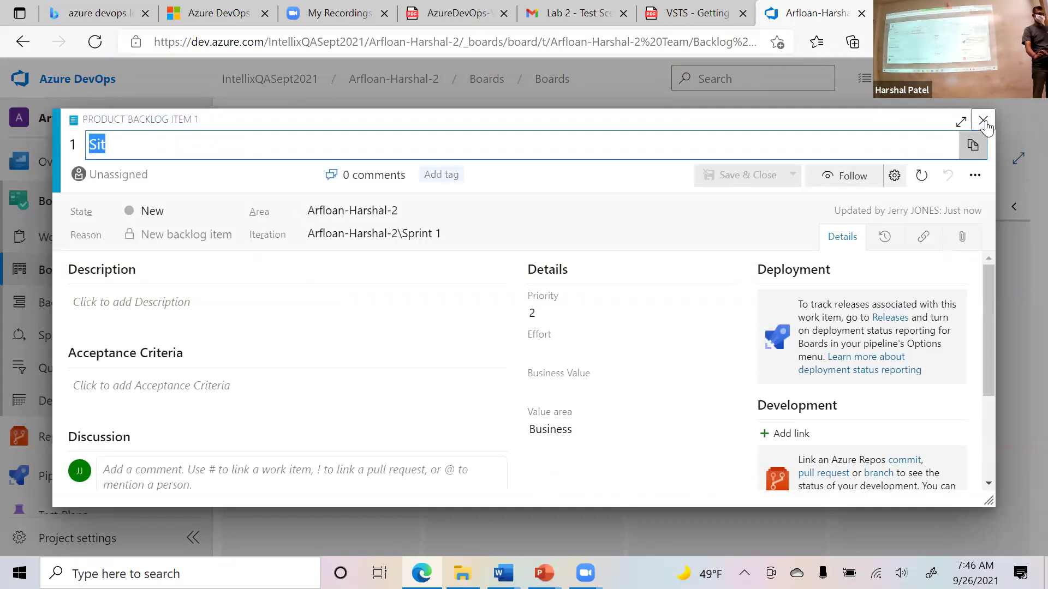
{"action": "key", "text": "ctrl+v"}
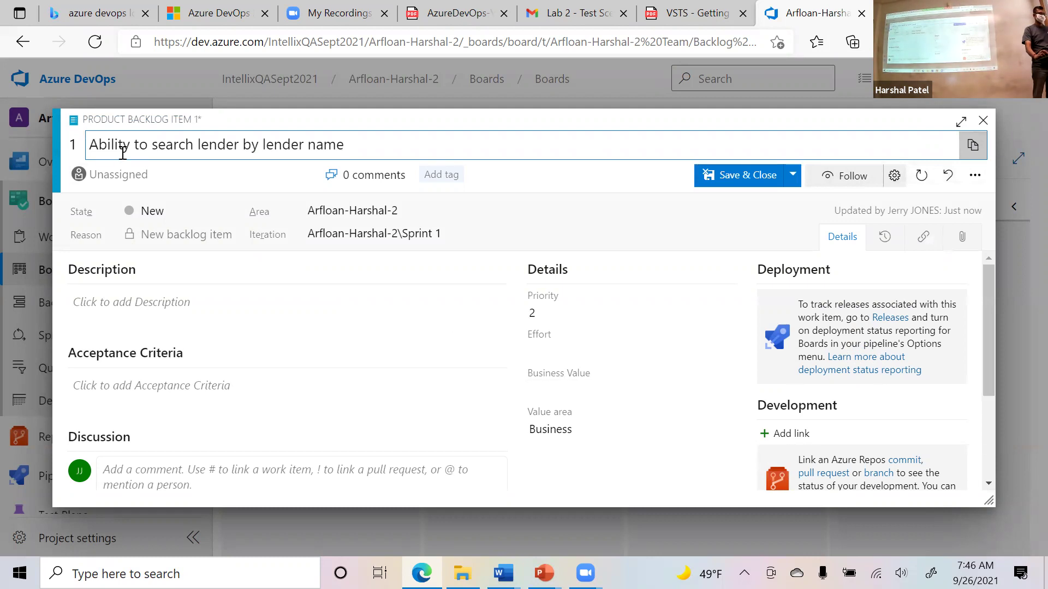
{"action": "left_click", "coordinate": [775, 175]}
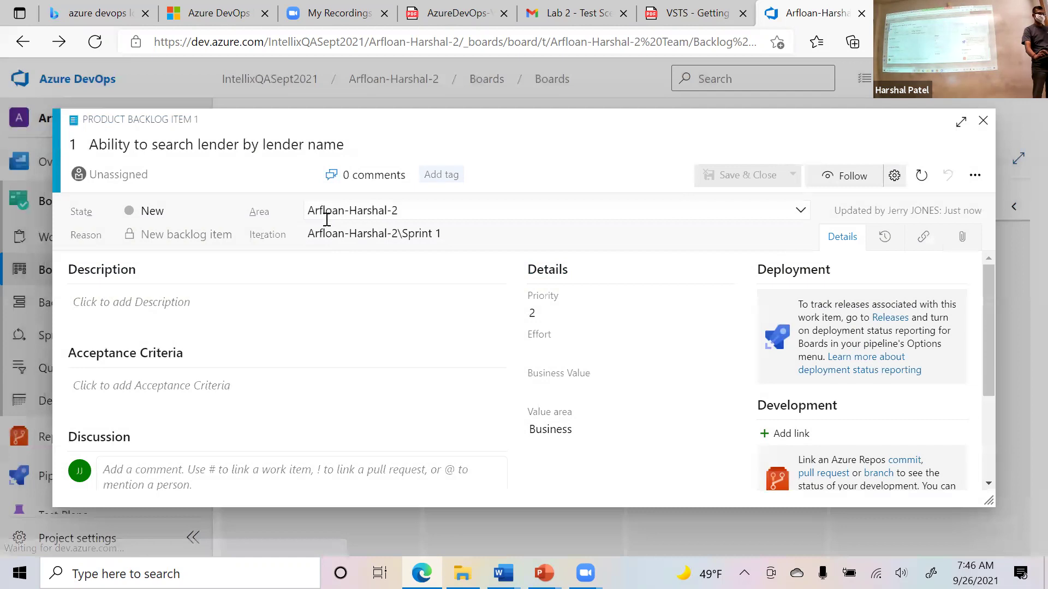
{"action": "left_click", "coordinate": [981, 120]}
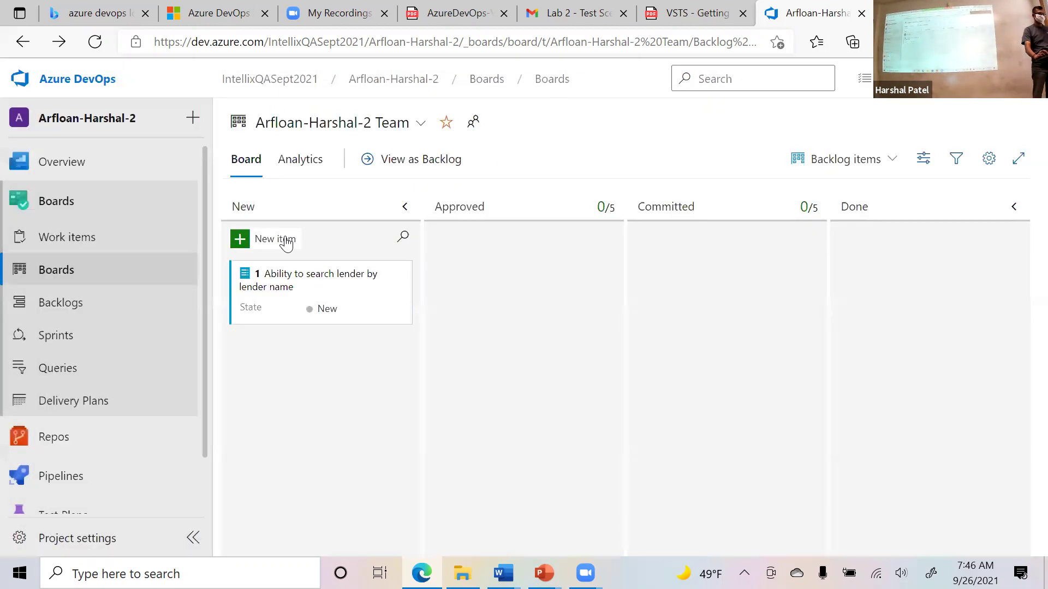
{"action": "left_click", "coordinate": [285, 241]}
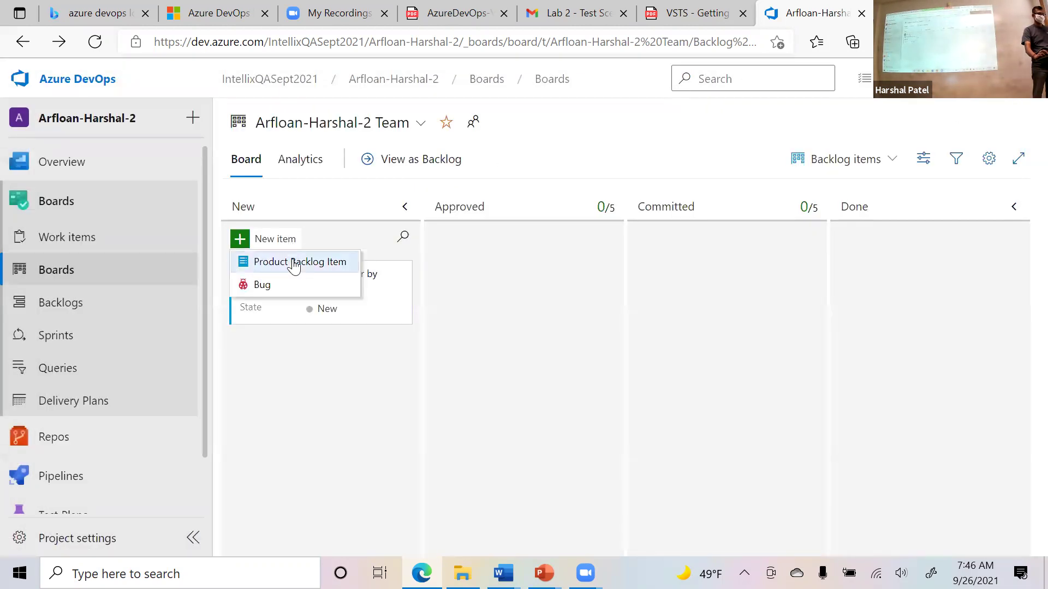
{"action": "left_click", "coordinate": [290, 263]}
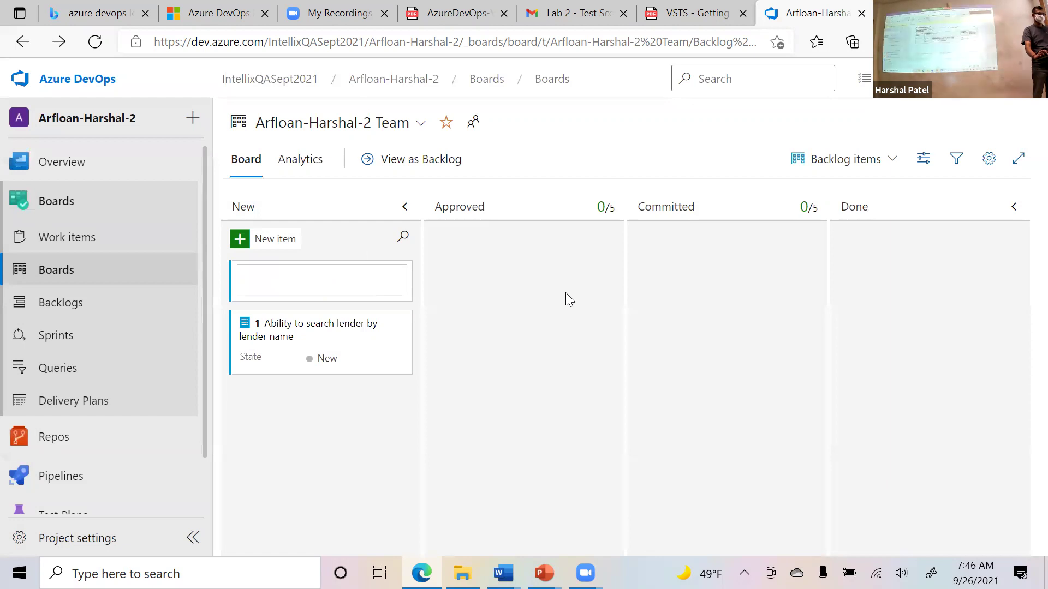
Create Product Backlog Item 2 titled 'Lender name is required.' from the Word table and open it.
{"action": "key", "text": "alt+Tab"}
{"action": "triple_click", "coordinate": [521, 317]}
{"action": "key", "text": "ctrl+c"}
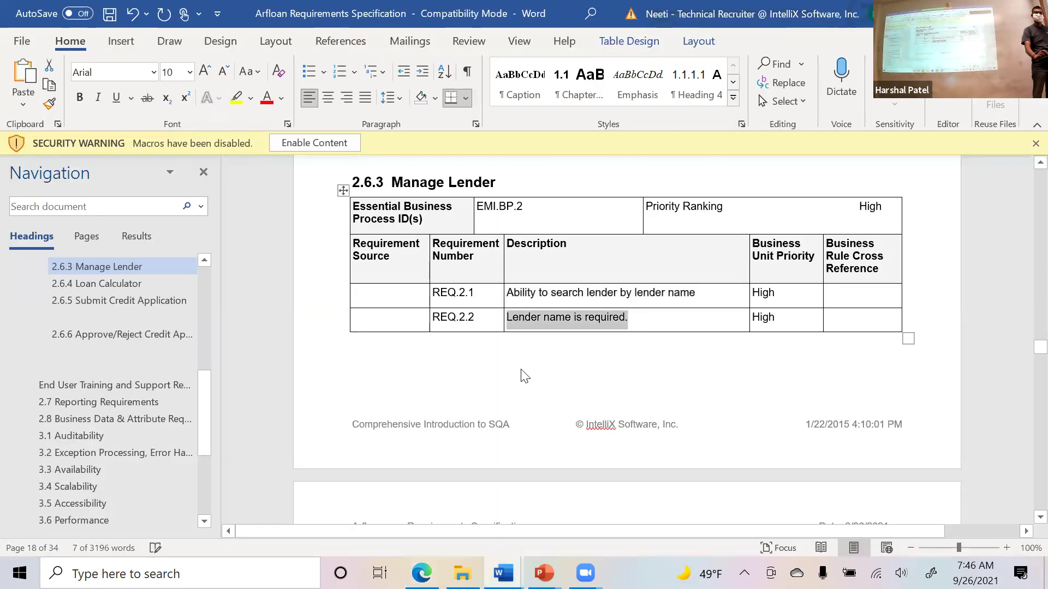
{"action": "key", "text": "alt+Tab"}
{"action": "left_click", "coordinate": [282, 244]}
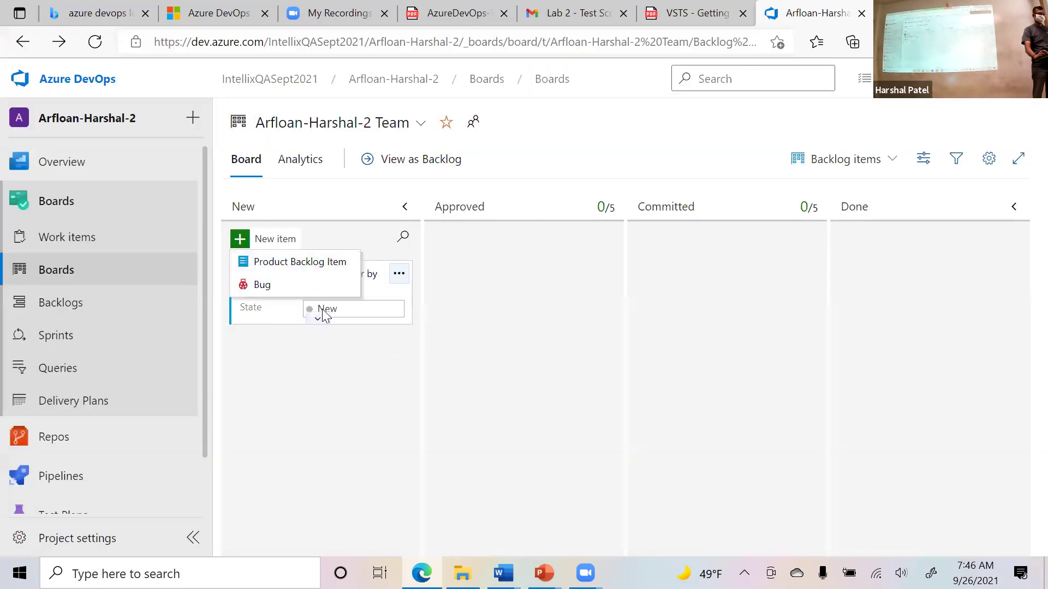
{"action": "left_click", "coordinate": [273, 263]}
{"action": "key", "text": "ctrl+v"}
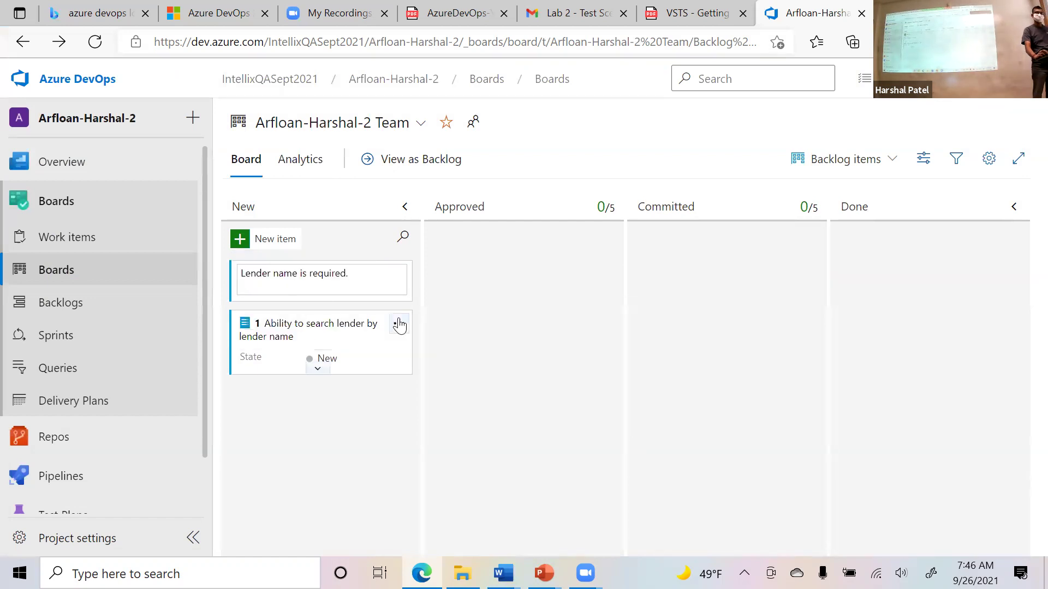
{"action": "left_click", "coordinate": [547, 286]}
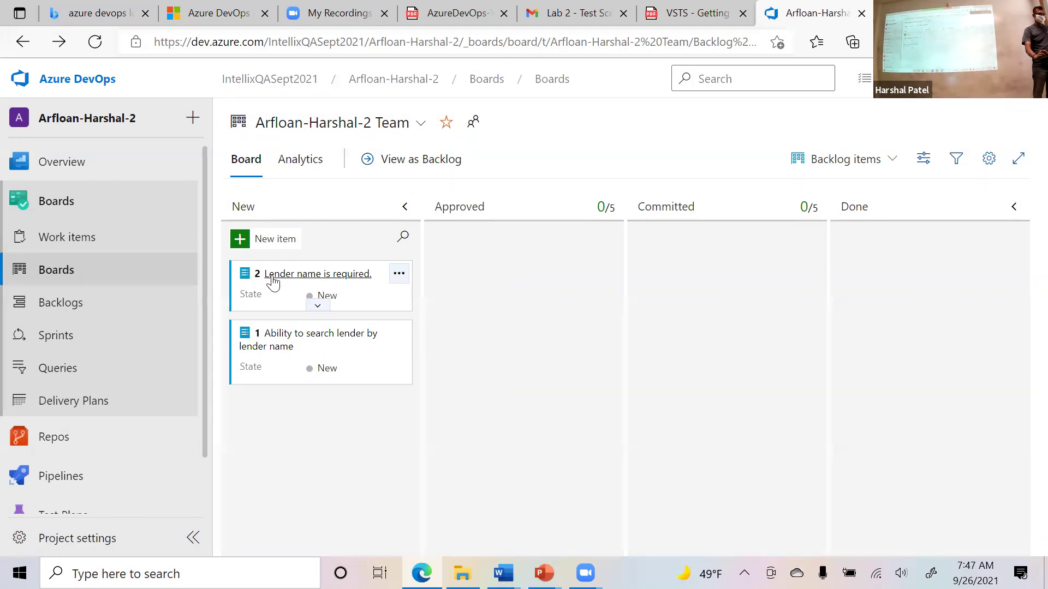
{"action": "left_click", "coordinate": [310, 278]}
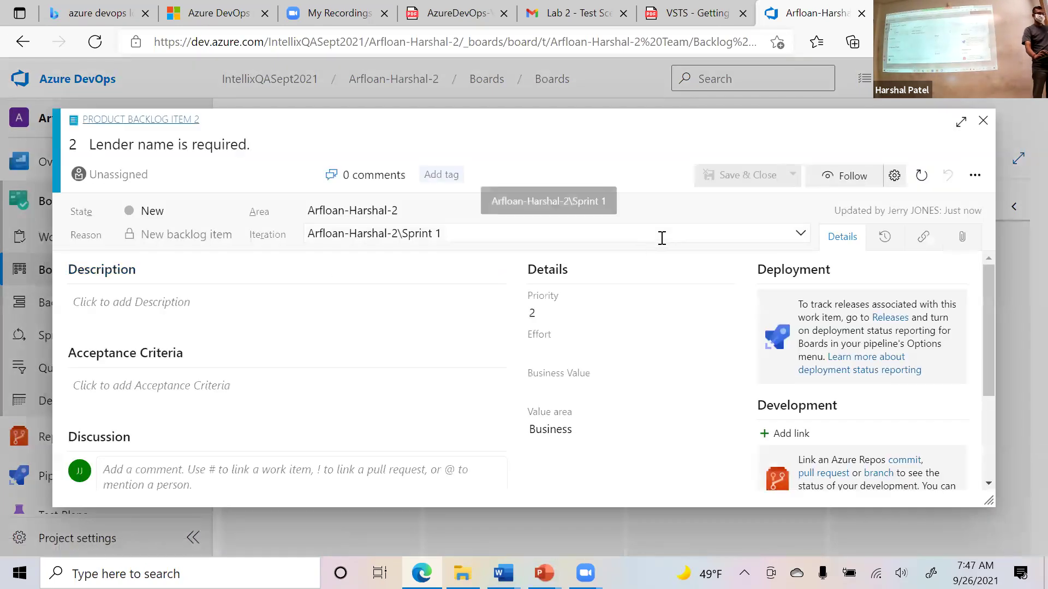
Expand work item 2 to full screen and place the cursor in its empty Description.
{"action": "left_click", "coordinate": [960, 125]}
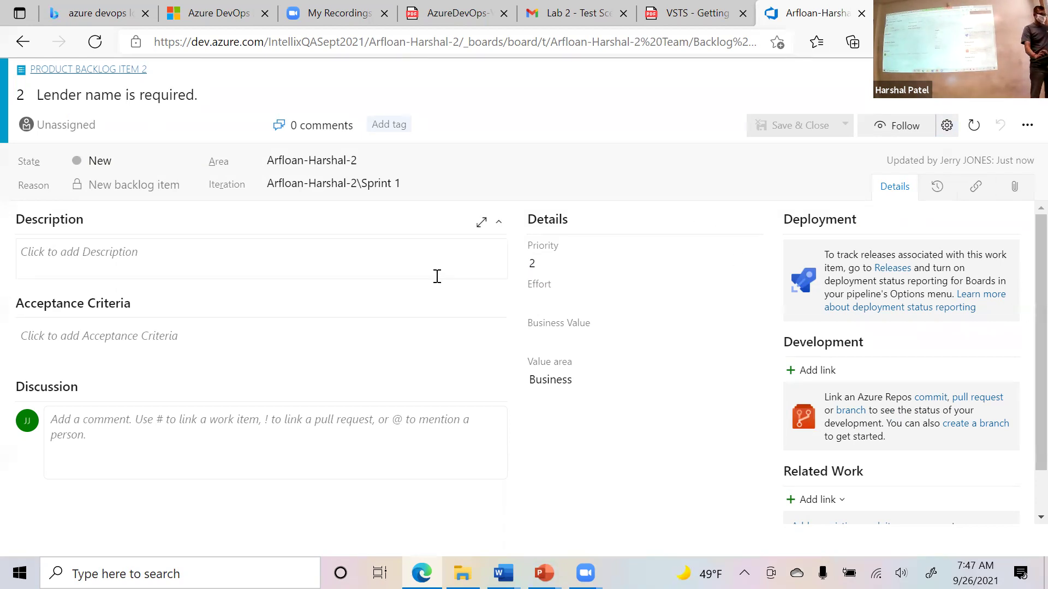
{"action": "left_click", "coordinate": [356, 261]}
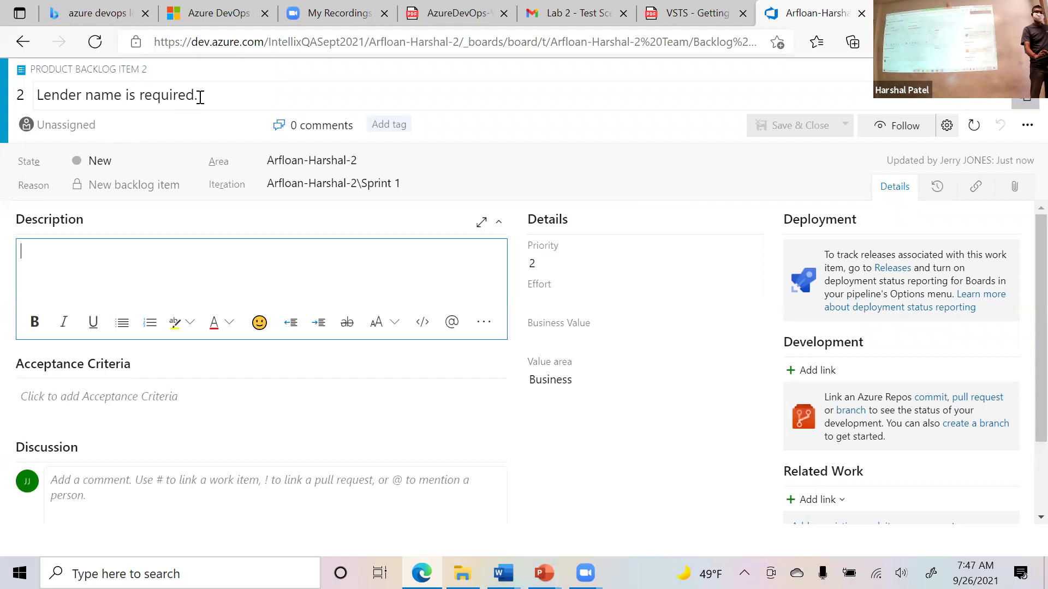
{"action": "left_click_drag", "start_coordinate": [226, 100], "coordinate": [32, 107]}
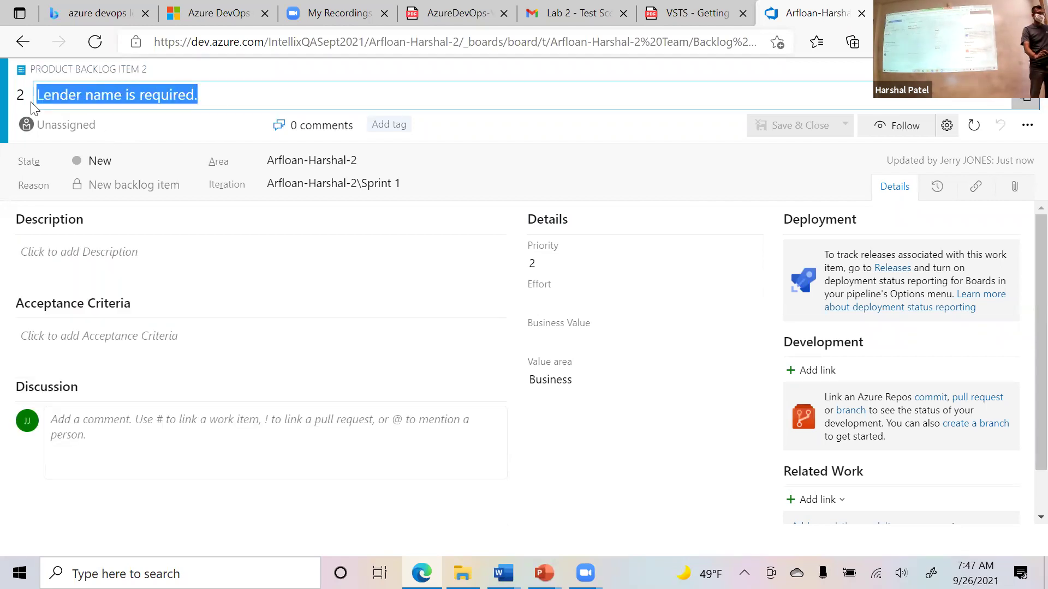
{"action": "left_click", "coordinate": [150, 260]}
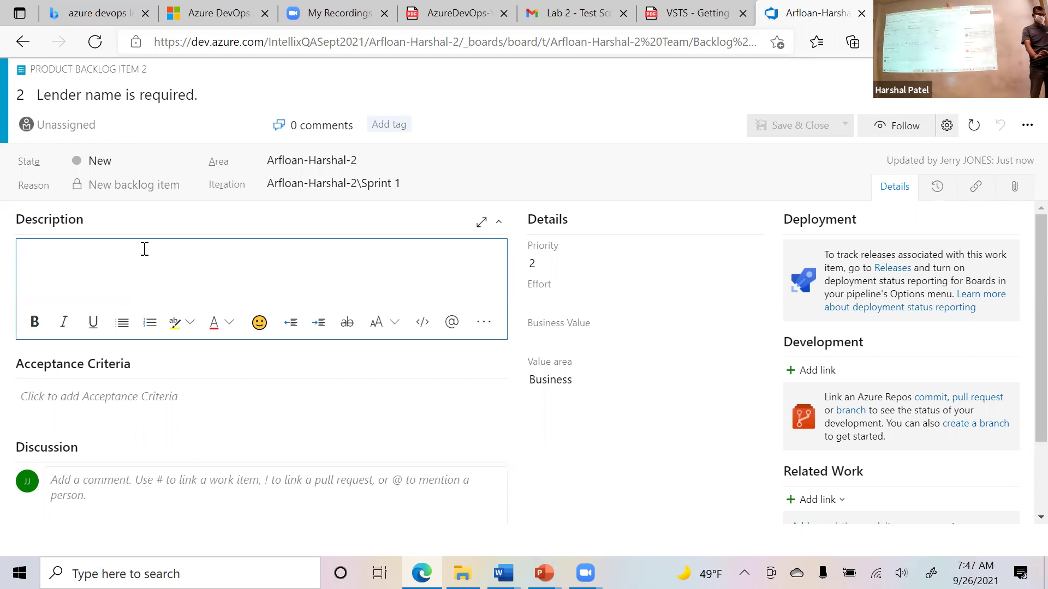
Capture the lower part of the work item page with Snipping Tool and copy it.
{"action": "left_click", "coordinate": [213, 568]}
{"action": "type", "text": "s ni"}
{"action": "key", "text": "BackSpace"}
{"action": "key", "text": "BackSpace"}
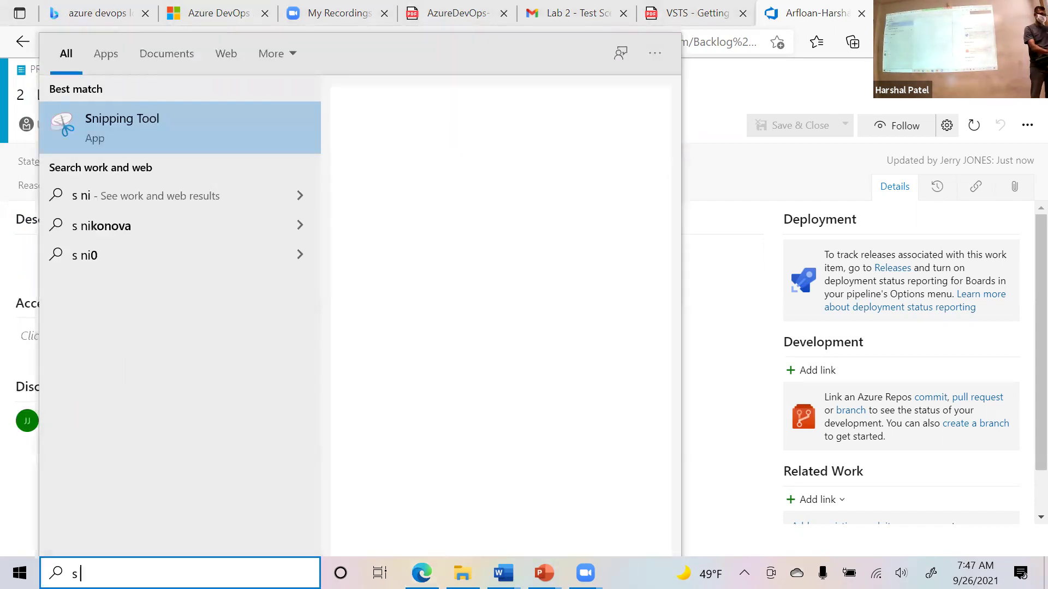
{"action": "type", "text": "nipp"}
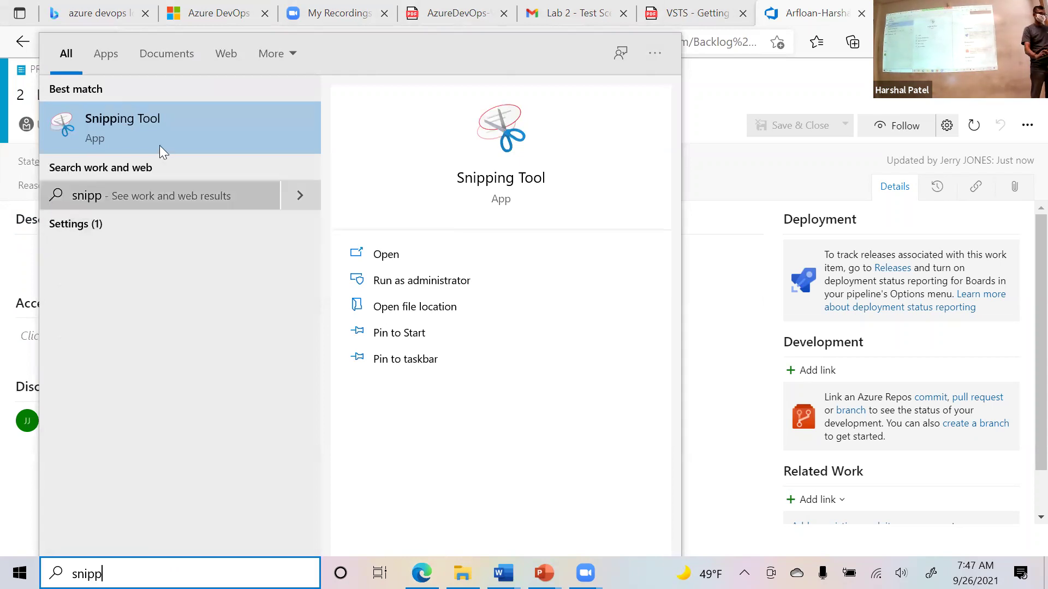
{"action": "left_click", "coordinate": [156, 138]}
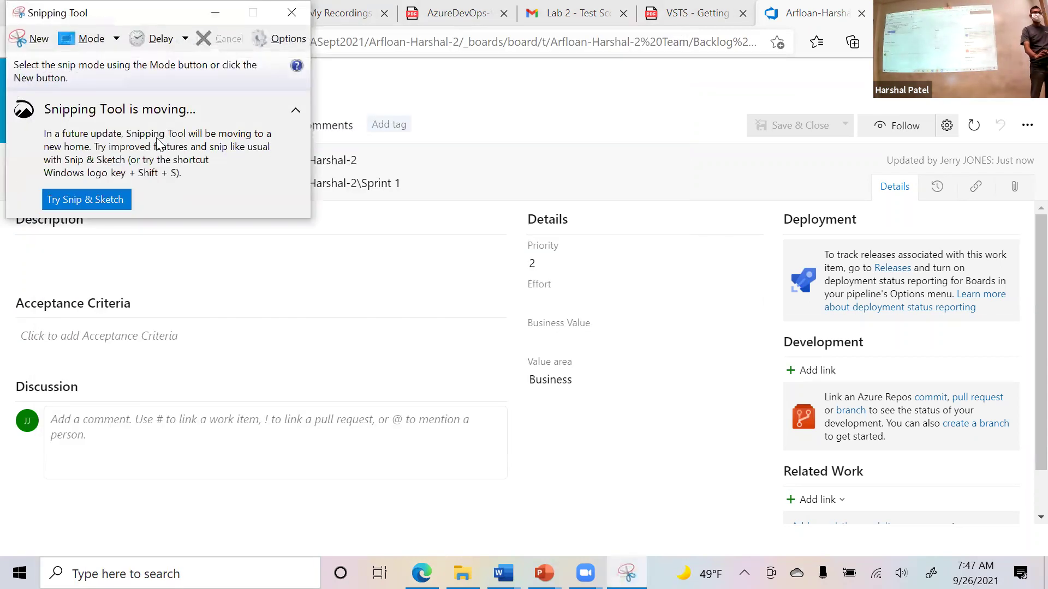
{"action": "left_click", "coordinate": [37, 39]}
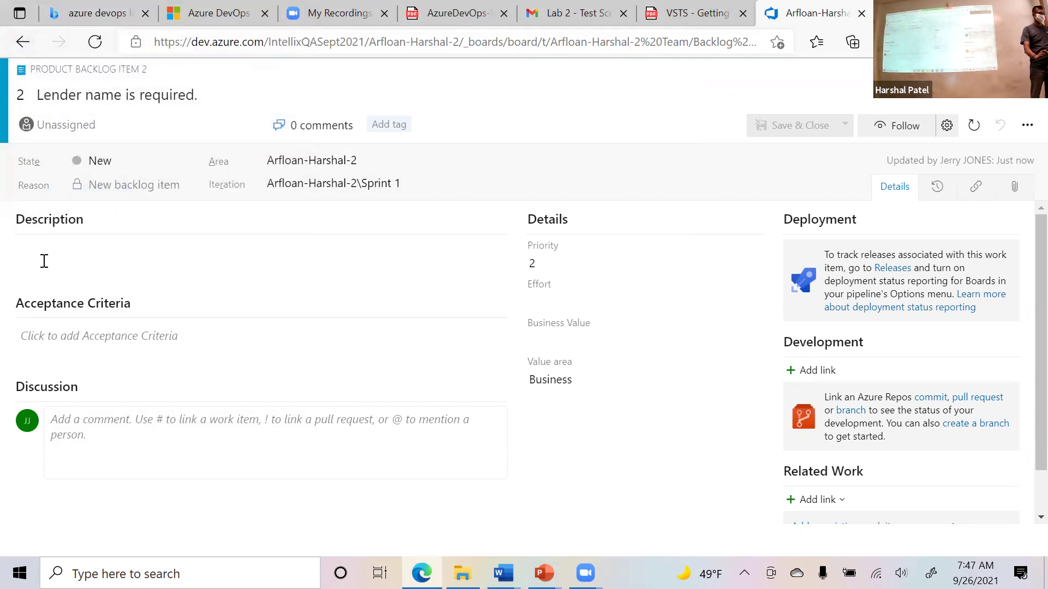
{"action": "left_click_drag", "start_coordinate": [38, 341], "coordinate": [742, 494]}
{"action": "left_click", "coordinate": [229, 210]}
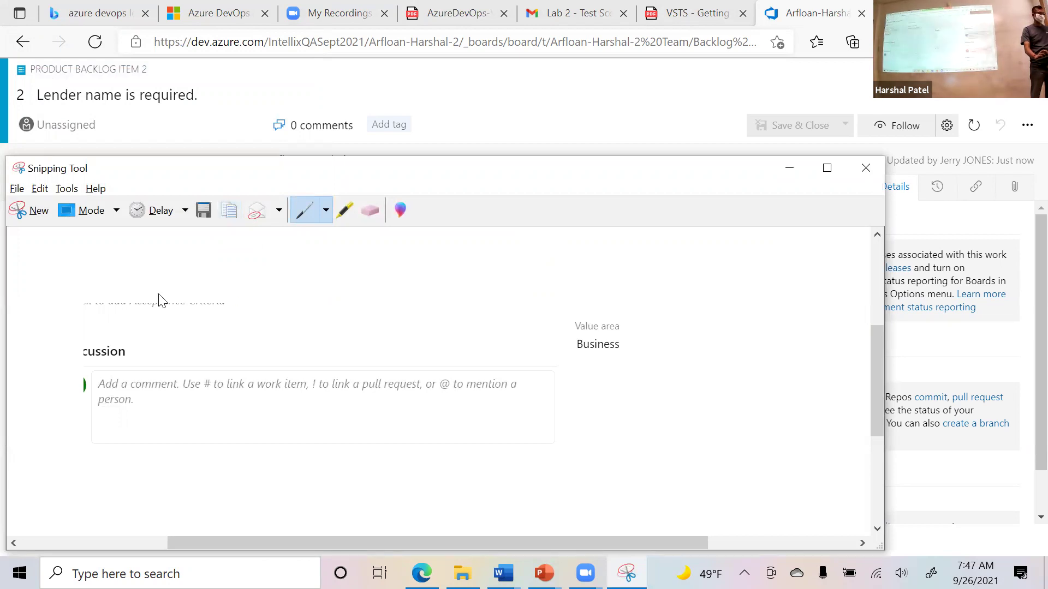
Paste the screenshot into item 2's Description and save and close the item.
{"action": "key", "text": "alt+Tab"}
{"action": "key", "text": "ctrl+v"}
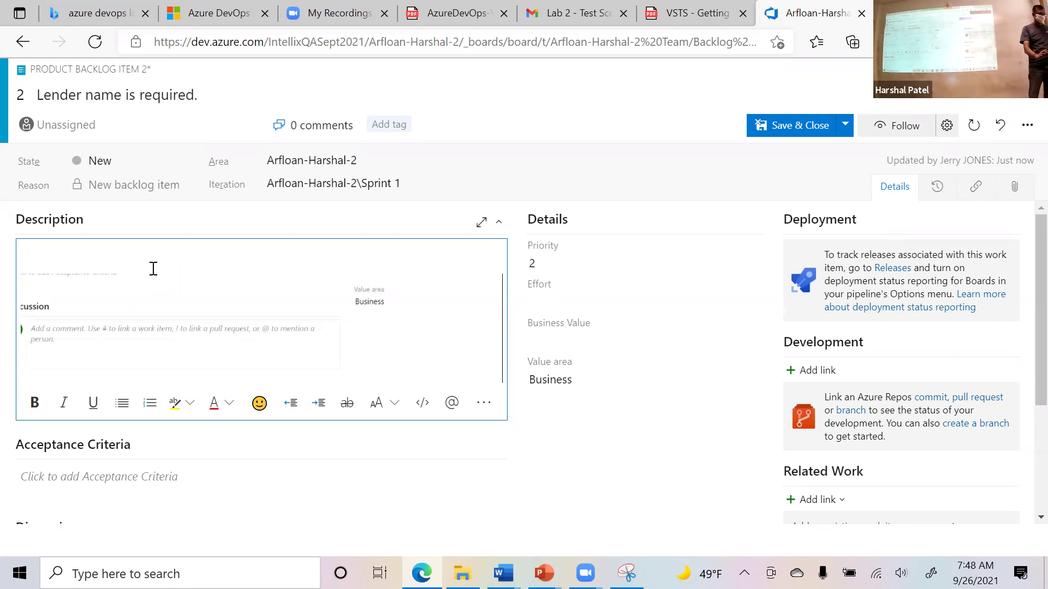
{"action": "left_click", "coordinate": [787, 126]}
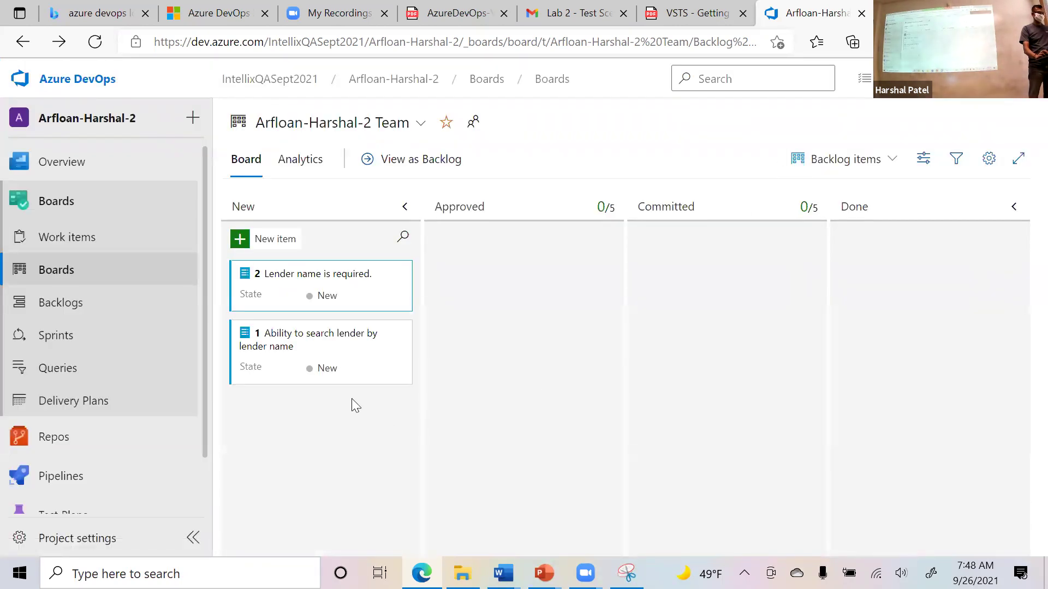
Create a Product Backlog Item titled 'Secure access to Arfloan functionality' in the New column.
{"action": "left_click", "coordinate": [274, 244]}
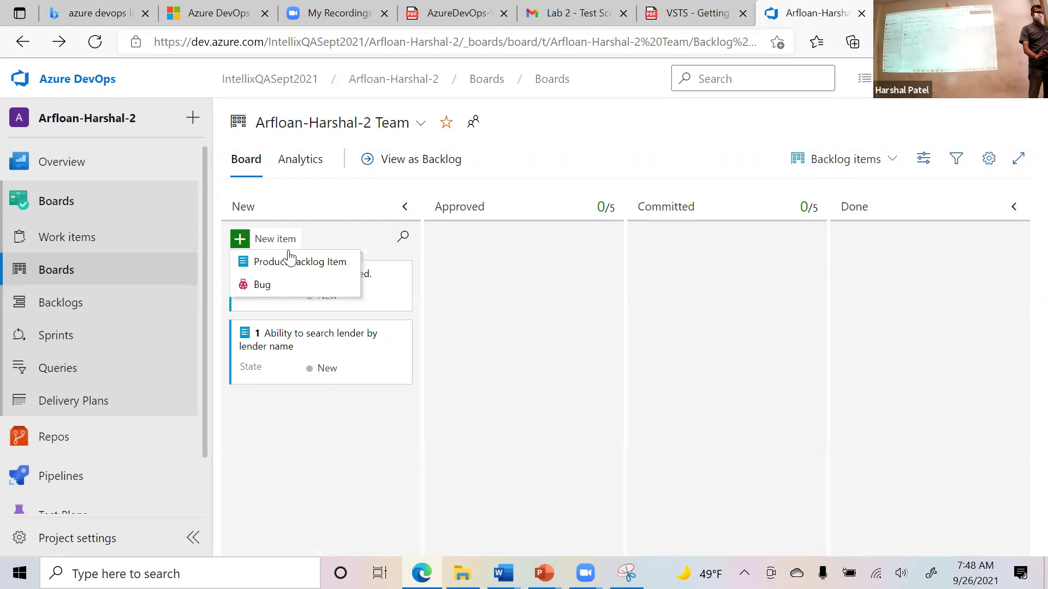
{"action": "left_click", "coordinate": [333, 272]}
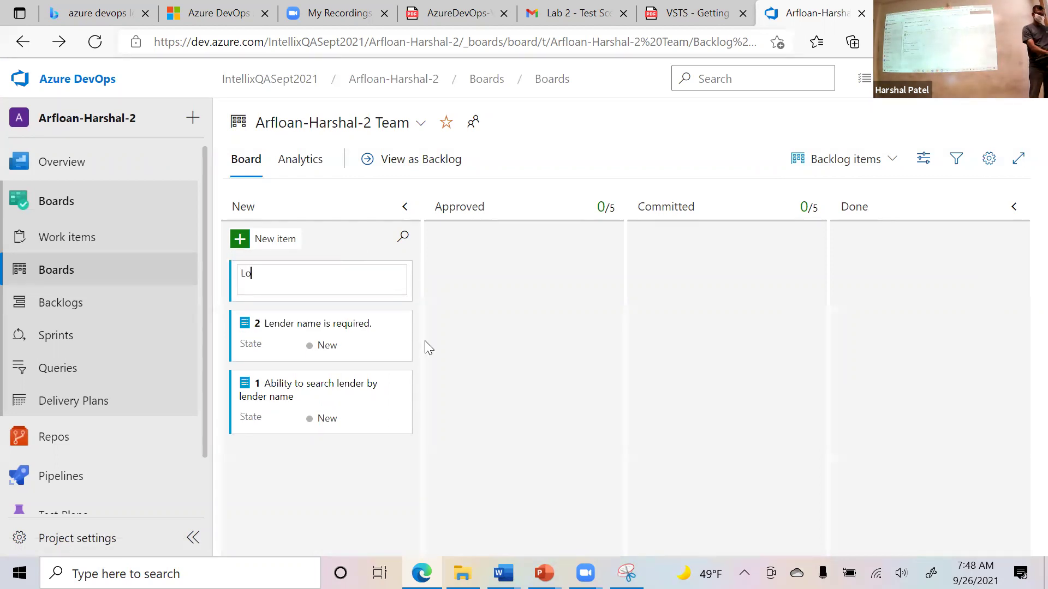
{"action": "type", "text": "ogin to"}
{"action": "key", "text": "BackSpace"}
{"action": "key", "text": "BackSpace"}
{"action": "key", "text": "BackSpace"}
{"action": "key", "text": "BackSpace"}
{"action": "key", "text": "BackSpace"}
{"action": "key", "text": "BackSpace"}
{"action": "key", "text": "BackSpace"}
{"action": "key", "text": "BackSpace"}
{"action": "type", "text": "Secure ac"}
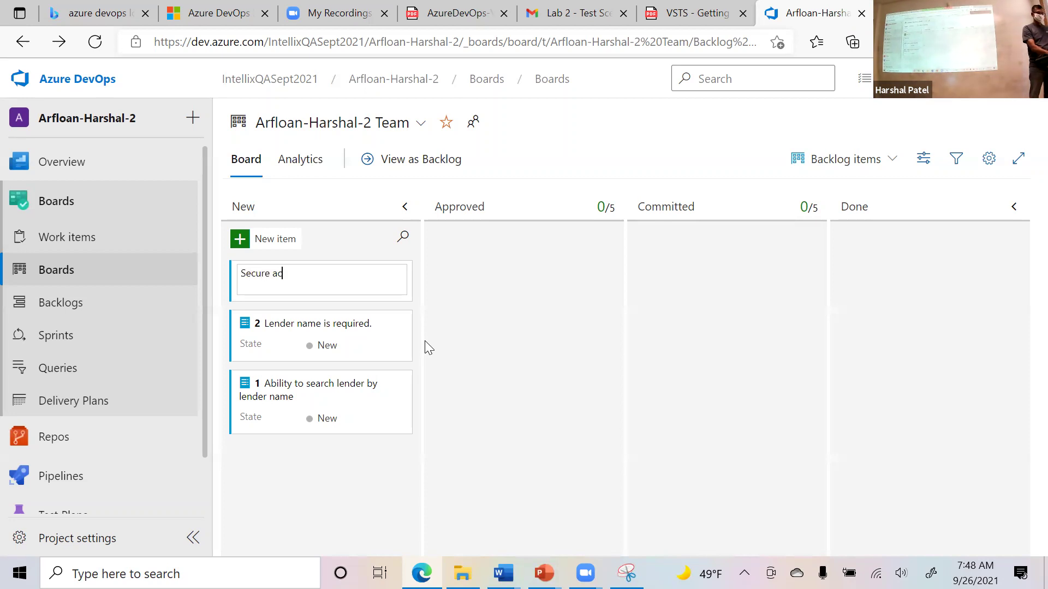
{"action": "type", "text": "cess to "}
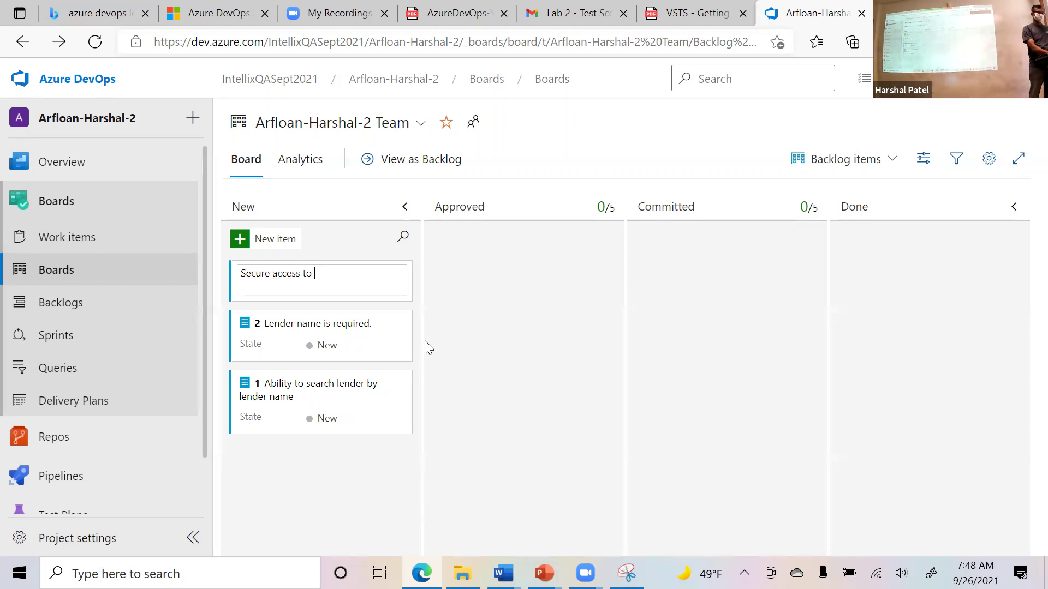
{"action": "type", "text": "Arfloan functionality"}
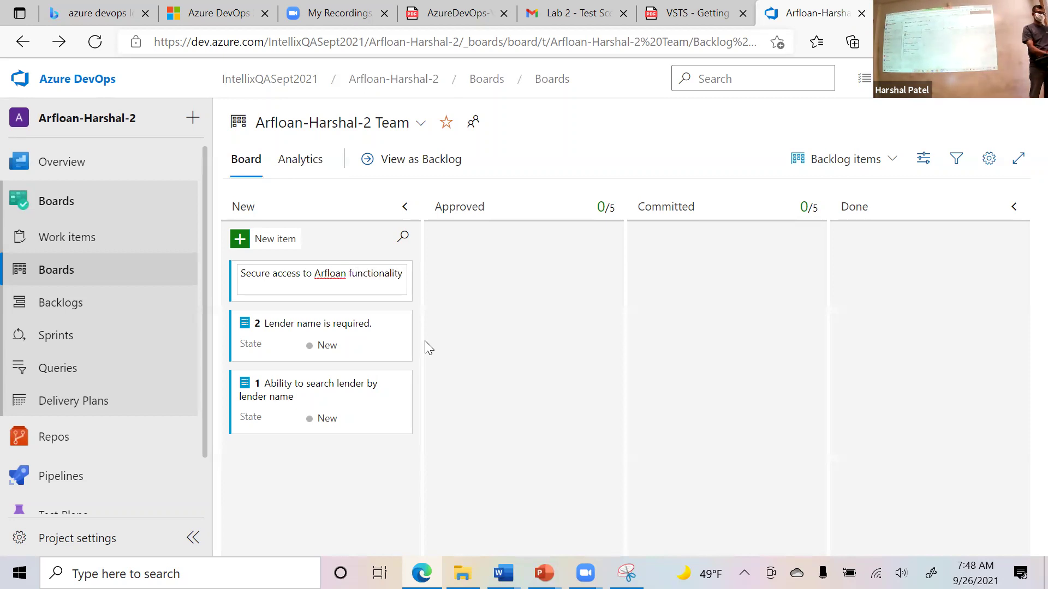
{"action": "key", "text": "Return"}
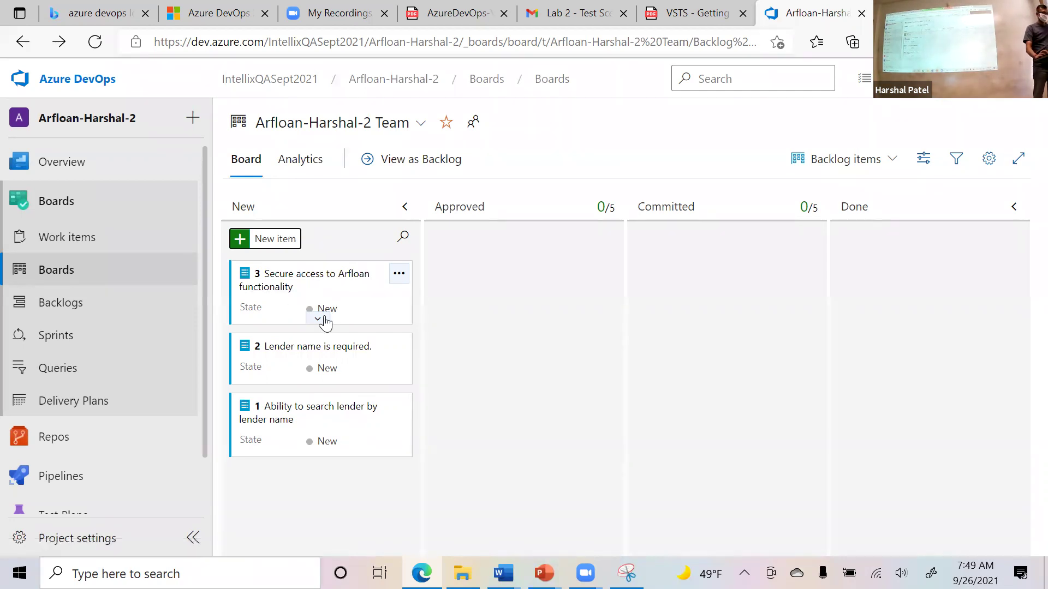
Drag the Secure access card through Approved and Done, ending in New below item 2.
{"action": "mouse_move", "coordinate": [324, 322]}
{"action": "left_mouse_down"}
{"action": "mouse_move", "coordinate": [373, 322]}
{"action": "mouse_move", "coordinate": [335, 312]}
{"action": "left_mouse_up"}
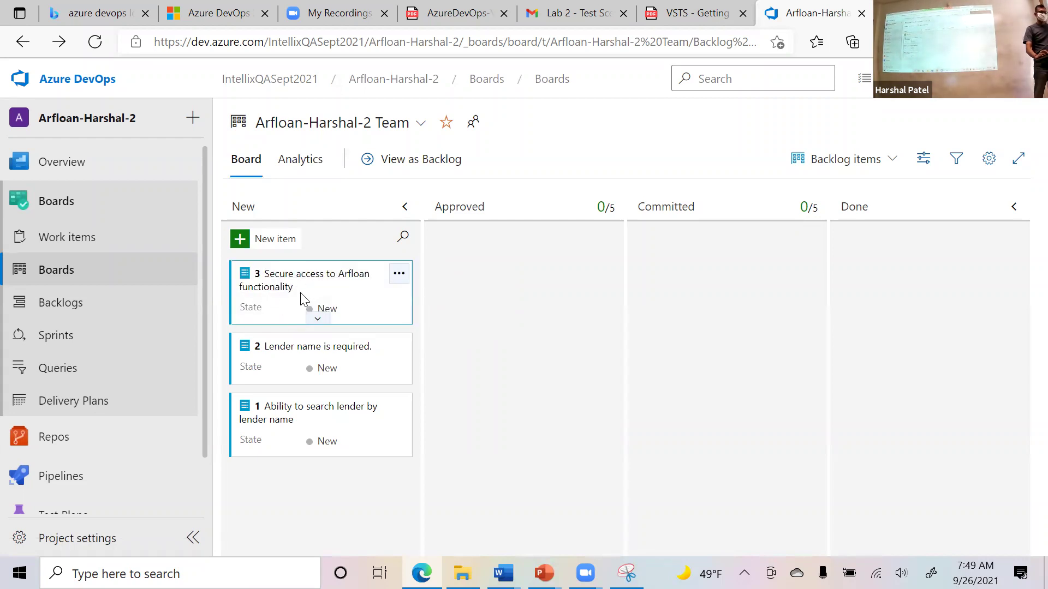
{"action": "left_click_drag", "start_coordinate": [300, 292], "coordinate": [491, 275]}
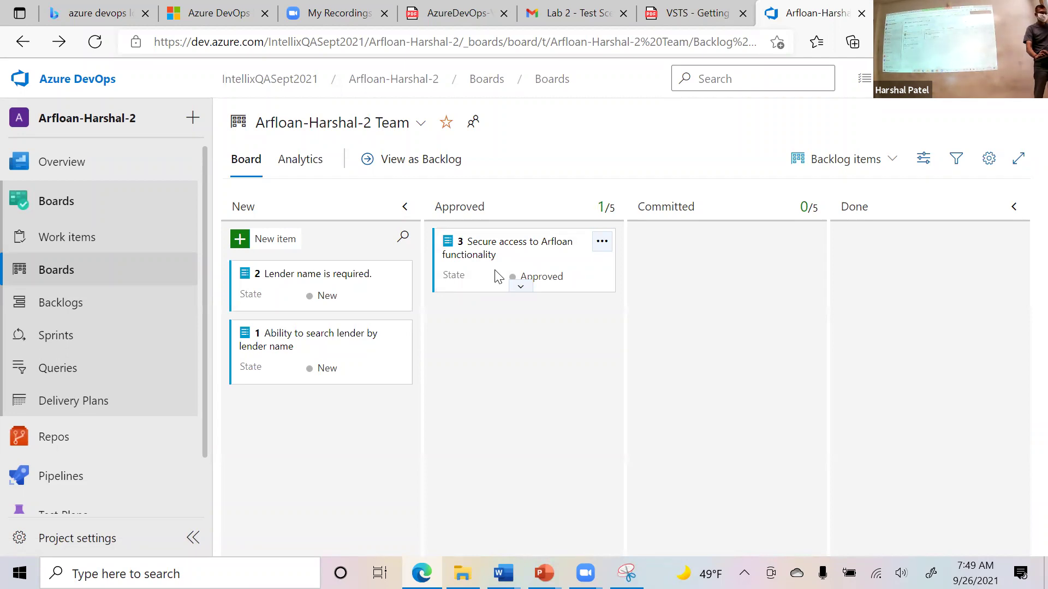
{"action": "left_click_drag", "start_coordinate": [486, 277], "coordinate": [881, 261]}
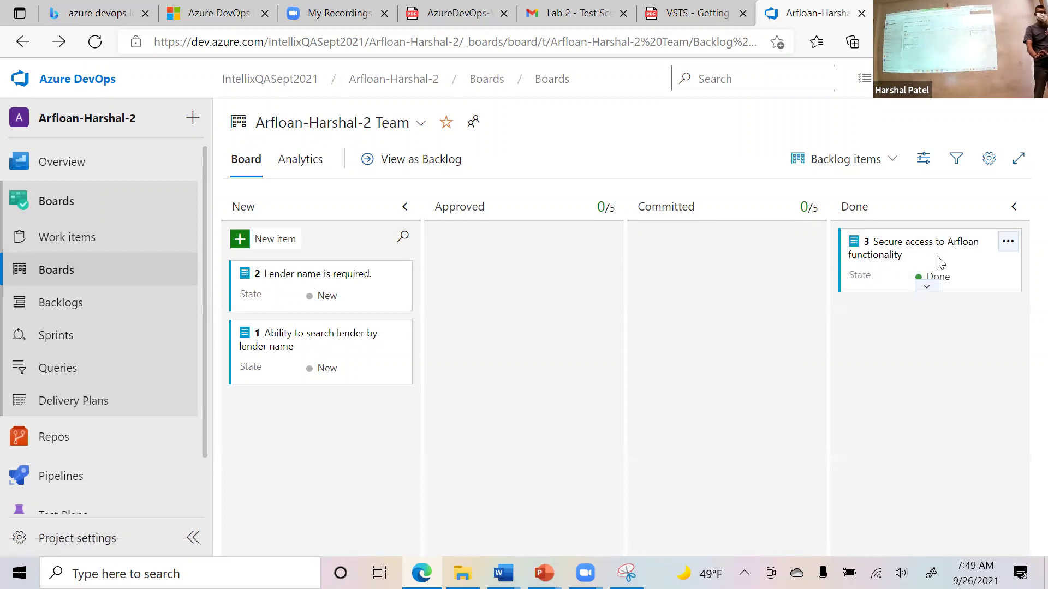
{"action": "left_click_drag", "start_coordinate": [941, 264], "coordinate": [326, 297]}
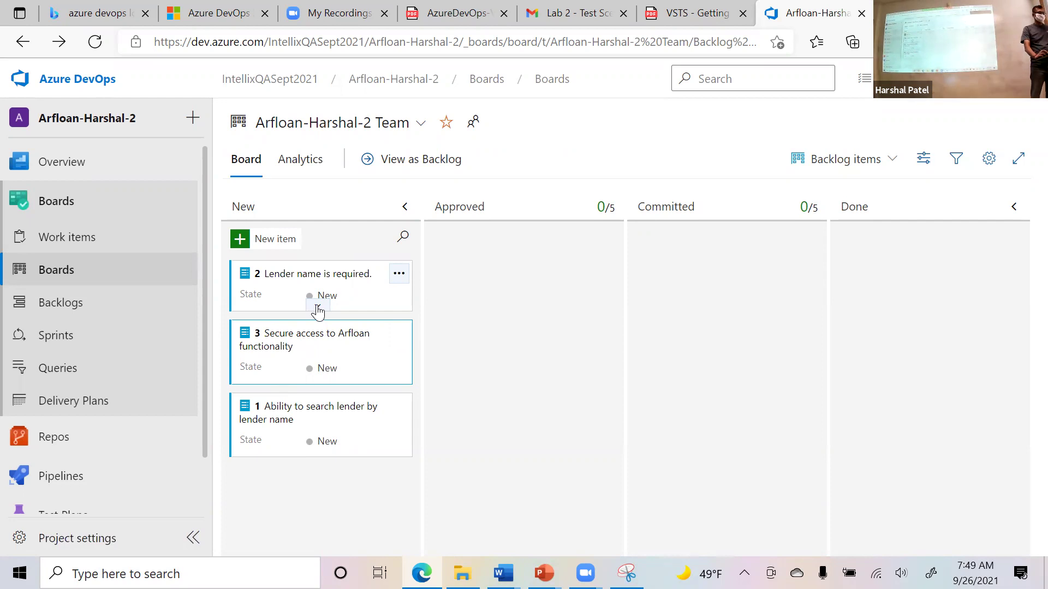
Add tasks 'Add logic in code to require lender name during save' and 'Add a new field called Lender name in Lender' to item 2.
{"action": "left_click", "coordinate": [399, 275]}
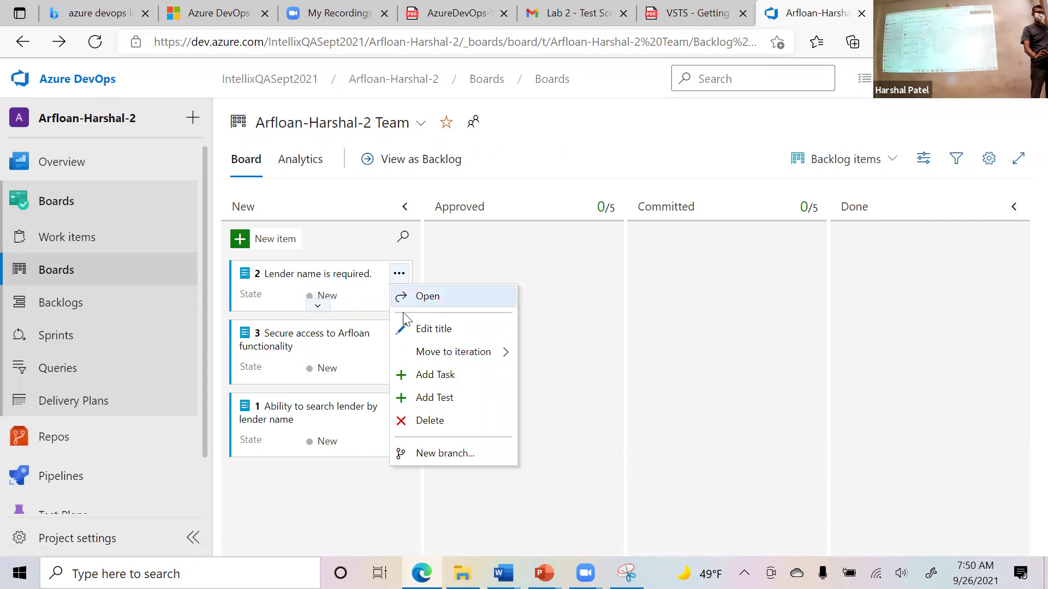
{"action": "left_click", "coordinate": [417, 380]}
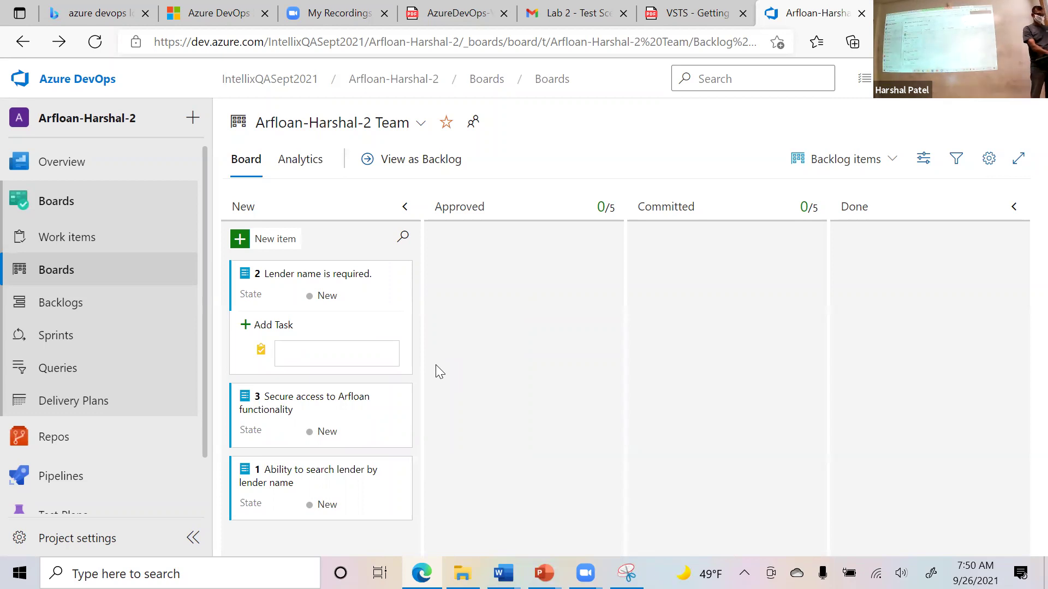
{"action": "type", "text": "Add logic in code"}
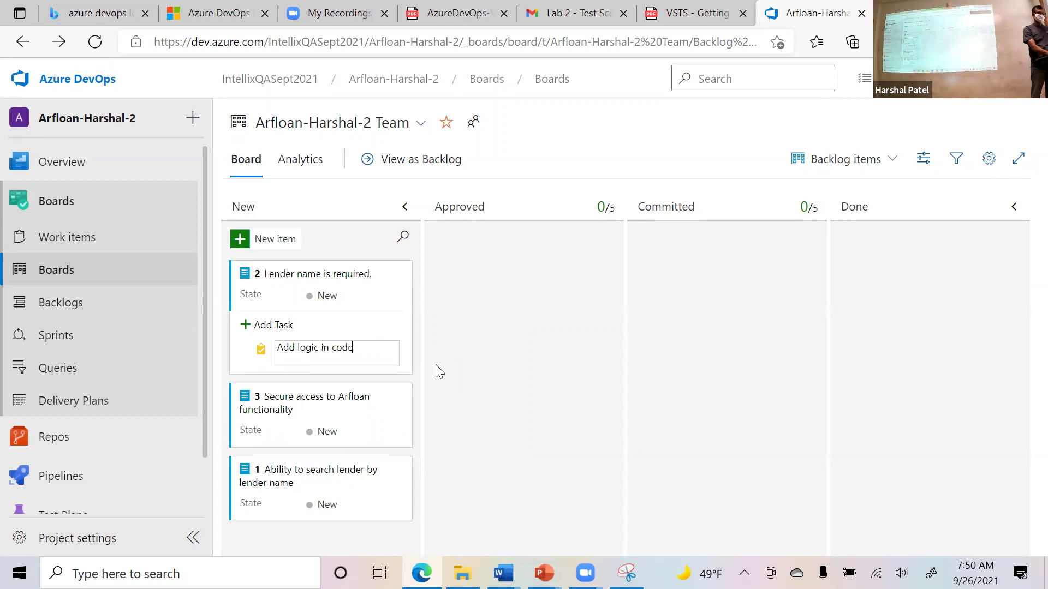
{"action": "type", "text": " to require lender nam"}
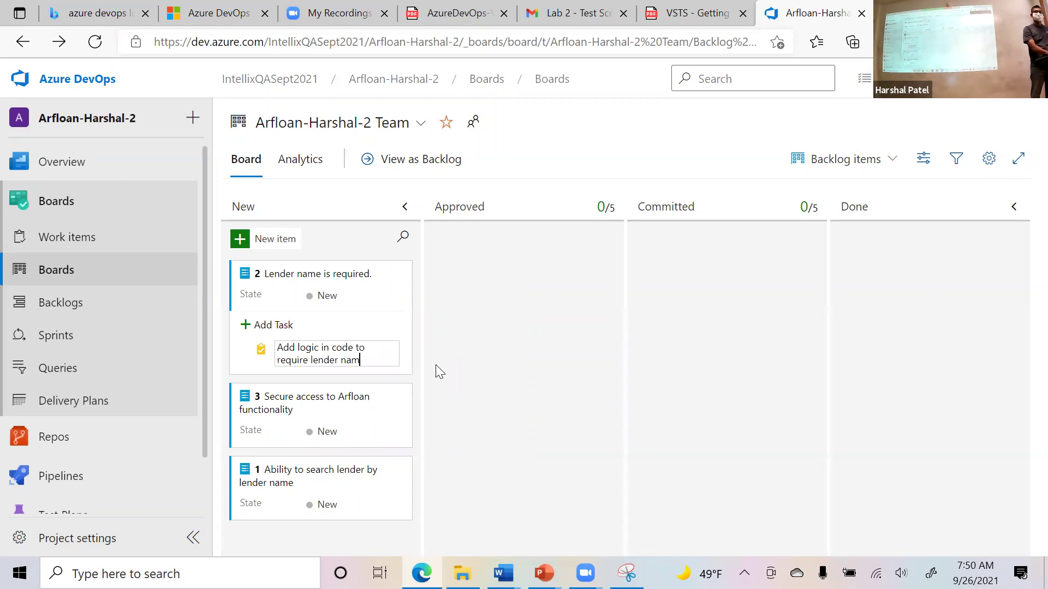
{"action": "type", "text": "e during save"}
{"action": "key", "text": "Return"}
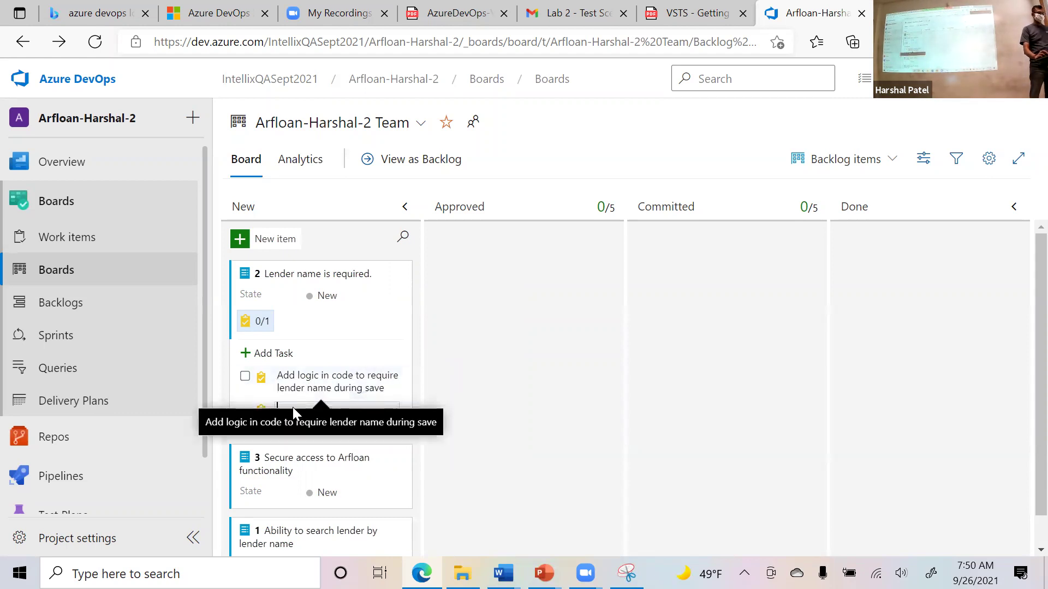
{"action": "key", "text": "Escape"}
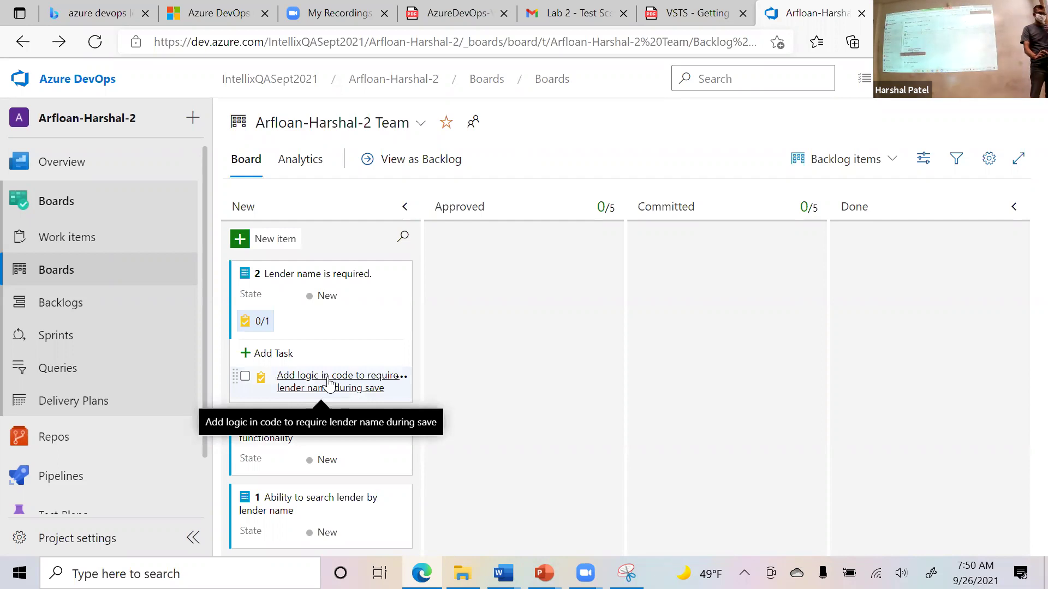
{"action": "left_click", "coordinate": [288, 354]}
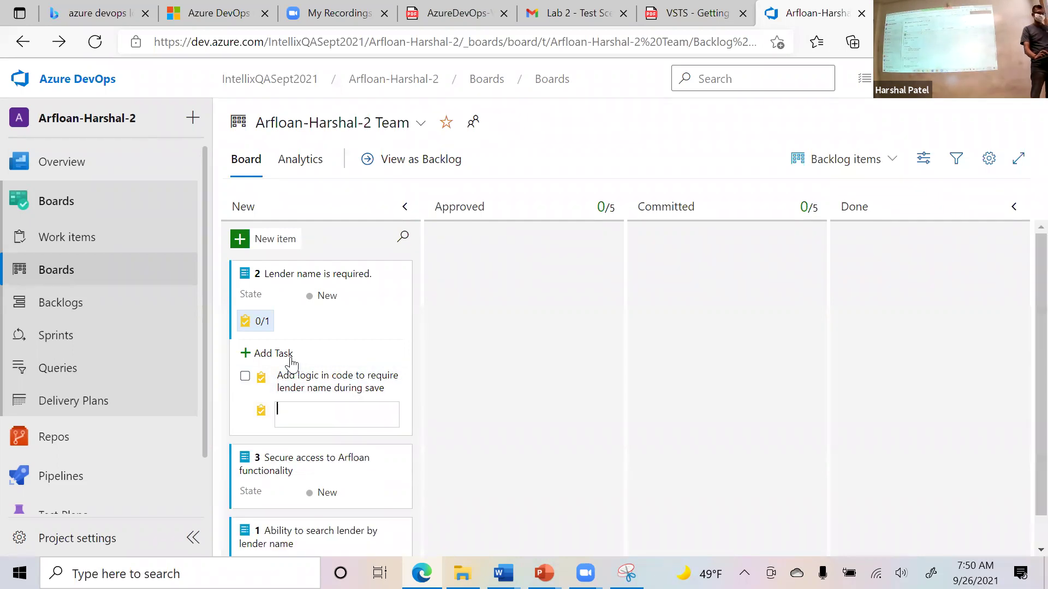
{"action": "type", "text": "Add a new field called Lender name in Lender tab"}
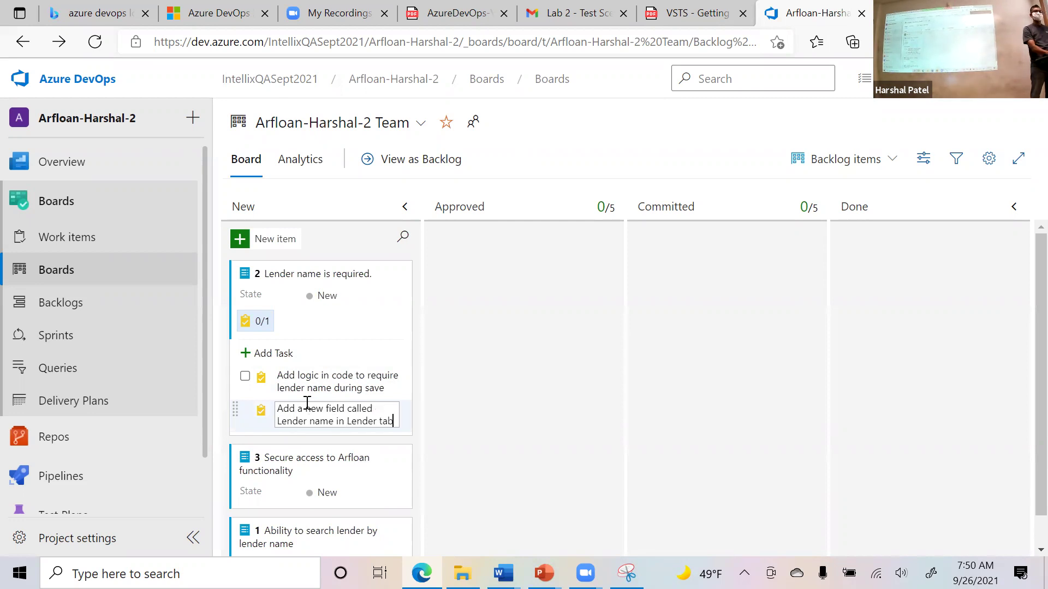
{"action": "key", "text": "Return"}
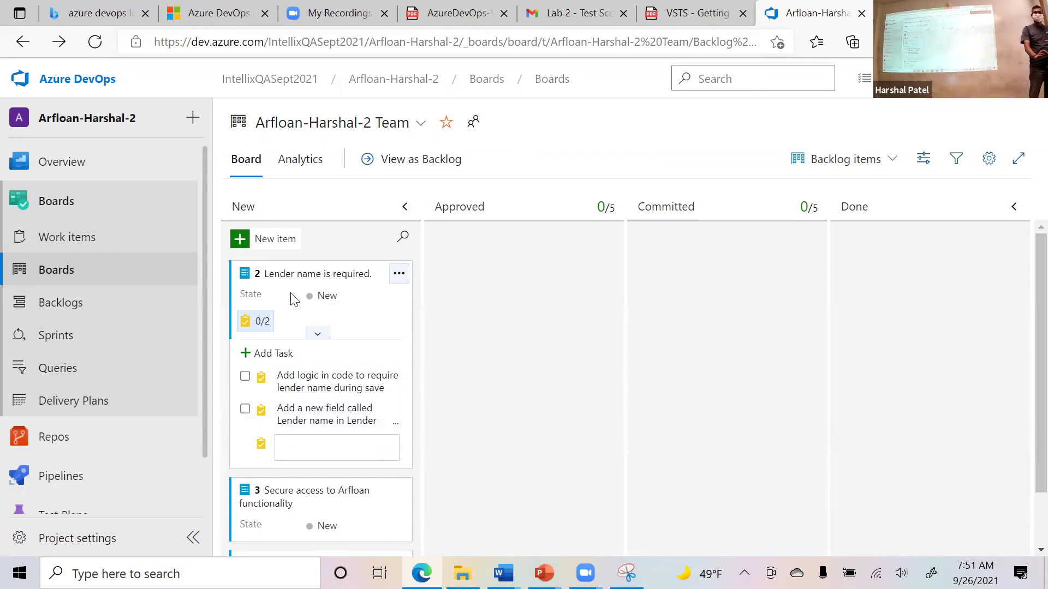
{"action": "left_click", "coordinate": [303, 276]}
Open the 'Lender name is required.' item, then go back to the board showing 0/2 tasks done.
{"action": "left_click", "coordinate": [303, 274]}
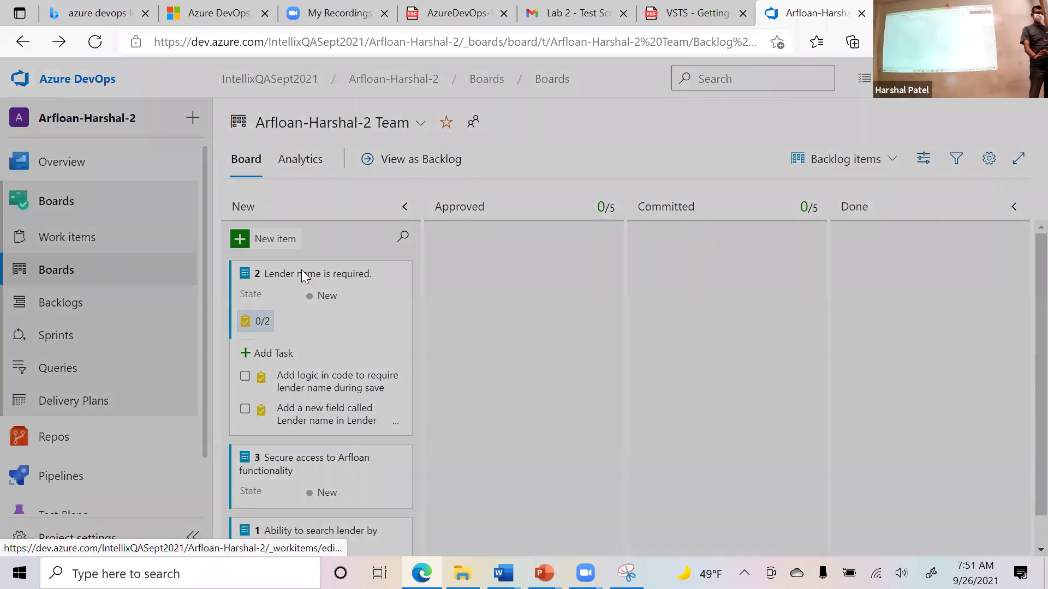
{"action": "scroll", "coordinate": [867, 410], "scroll_direction": "down", "scroll_amount": 3}
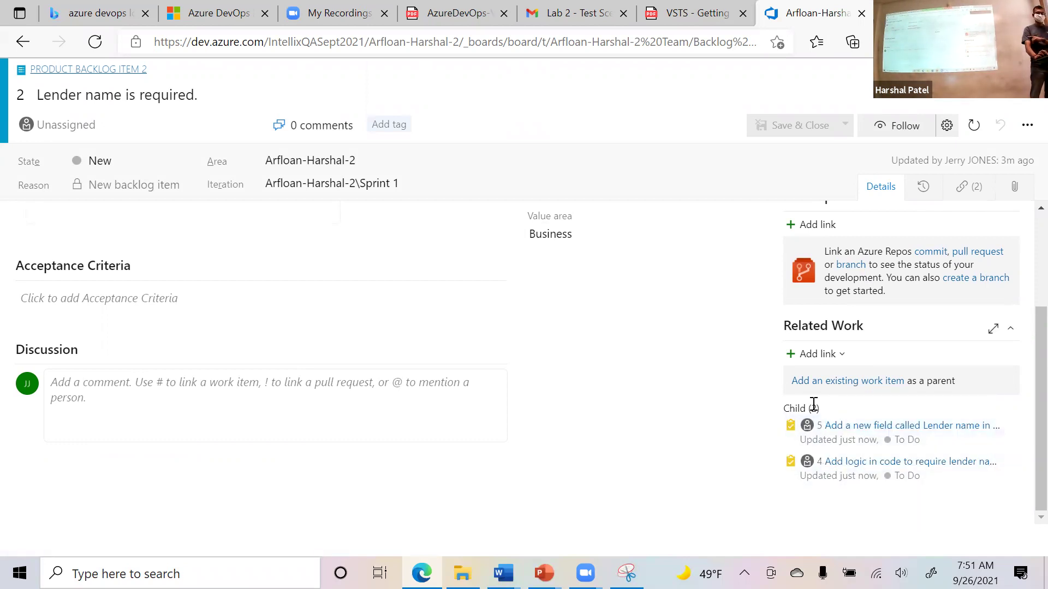
{"action": "left_click", "coordinate": [32, 46]}
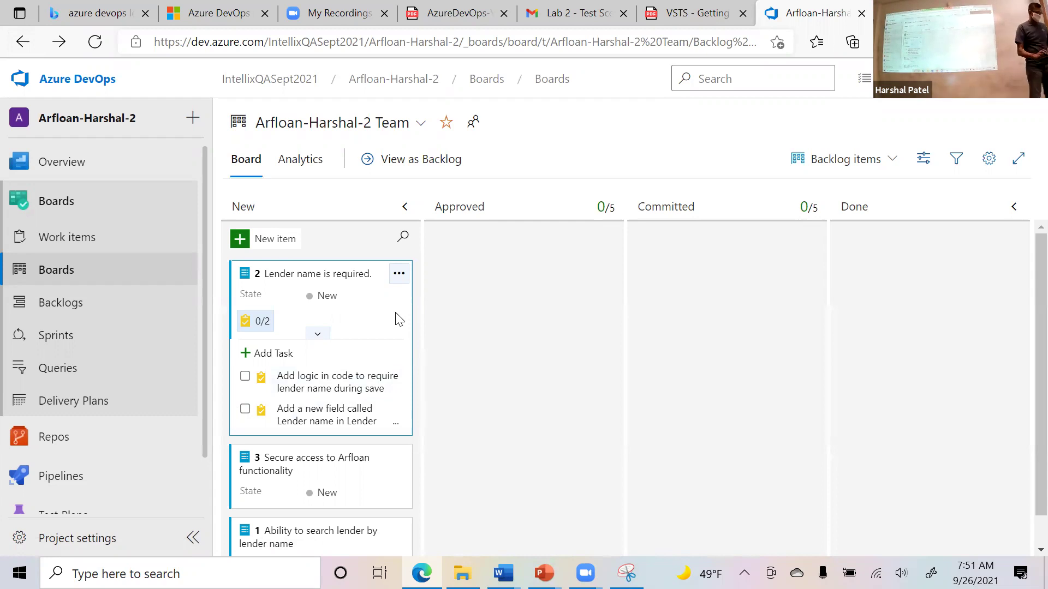
{"action": "scroll", "coordinate": [478, 416], "scroll_direction": "down", "scroll_amount": 1}
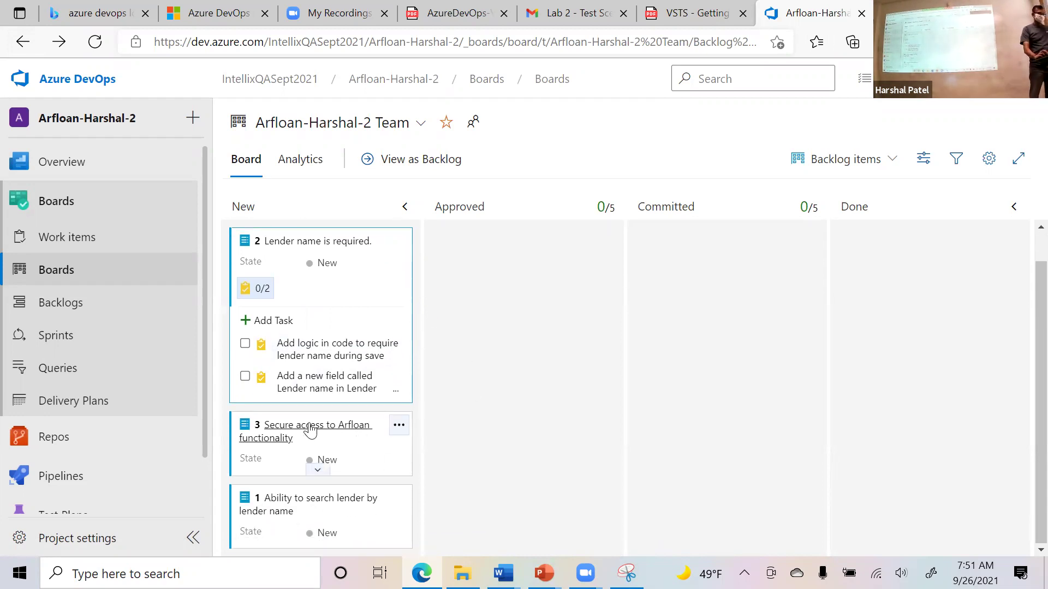
Retitle card 3 to 'Privde Secure access to Arfloan functionality for various users'.
{"action": "left_click", "coordinate": [399, 427]}
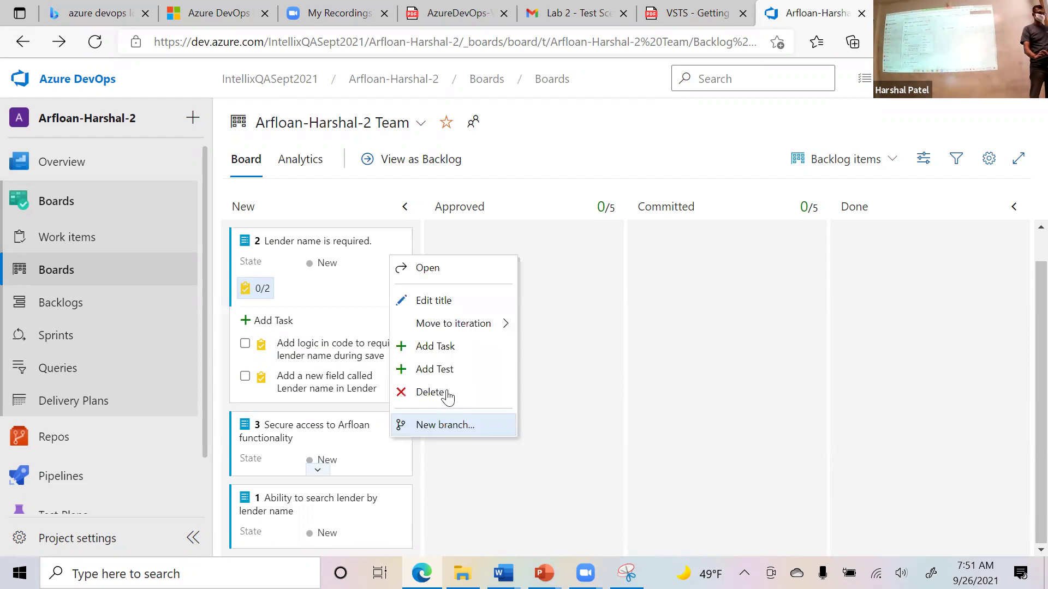
{"action": "left_click", "coordinate": [478, 374]}
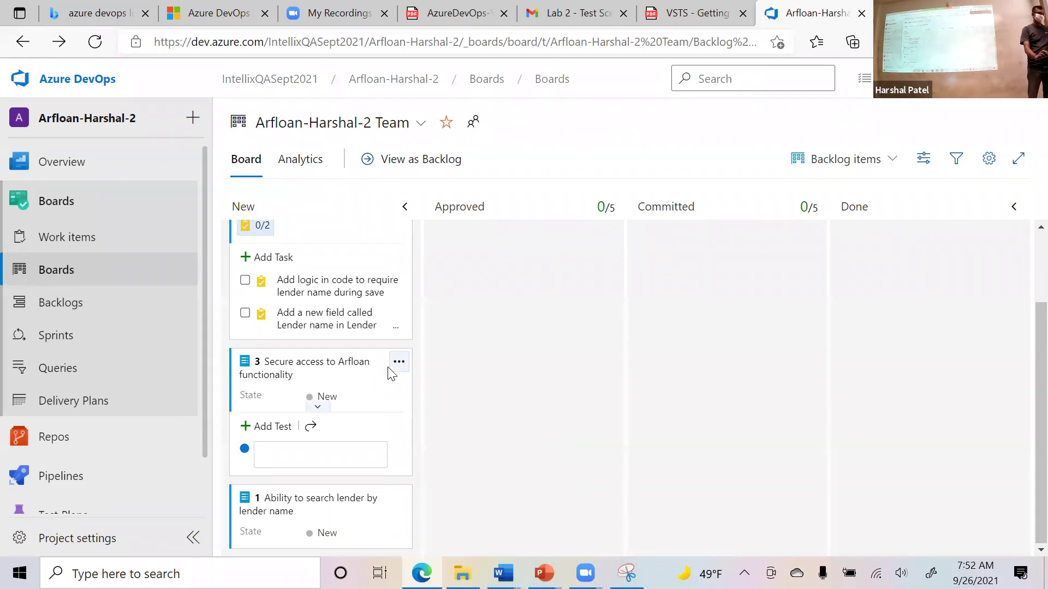
{"action": "left_click", "coordinate": [398, 362]}
{"action": "left_click", "coordinate": [434, 433]}
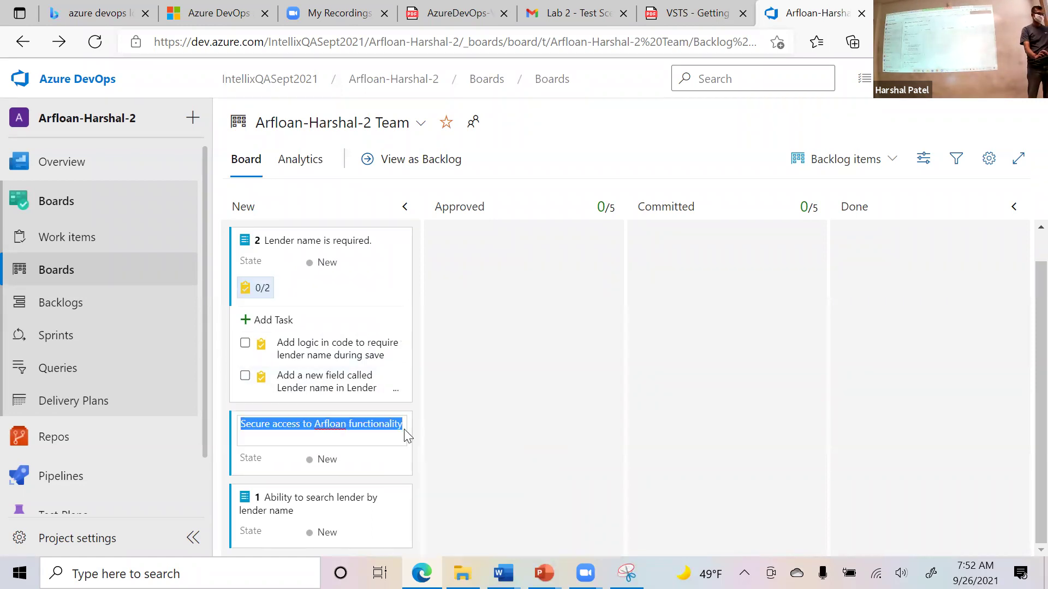
{"action": "left_click", "coordinate": [270, 425]}
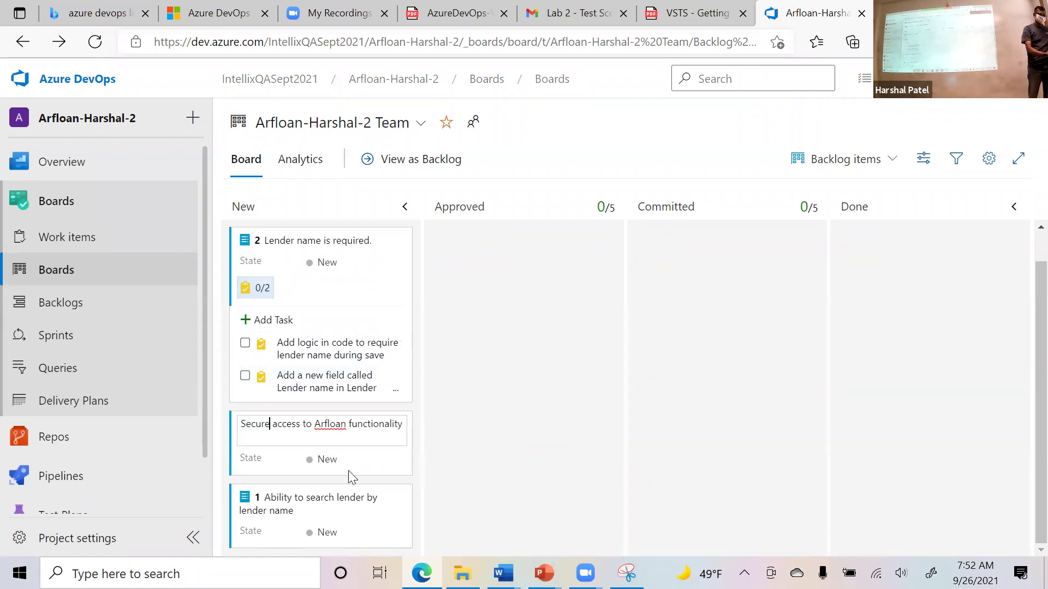
{"action": "type", "text": "Privde "}
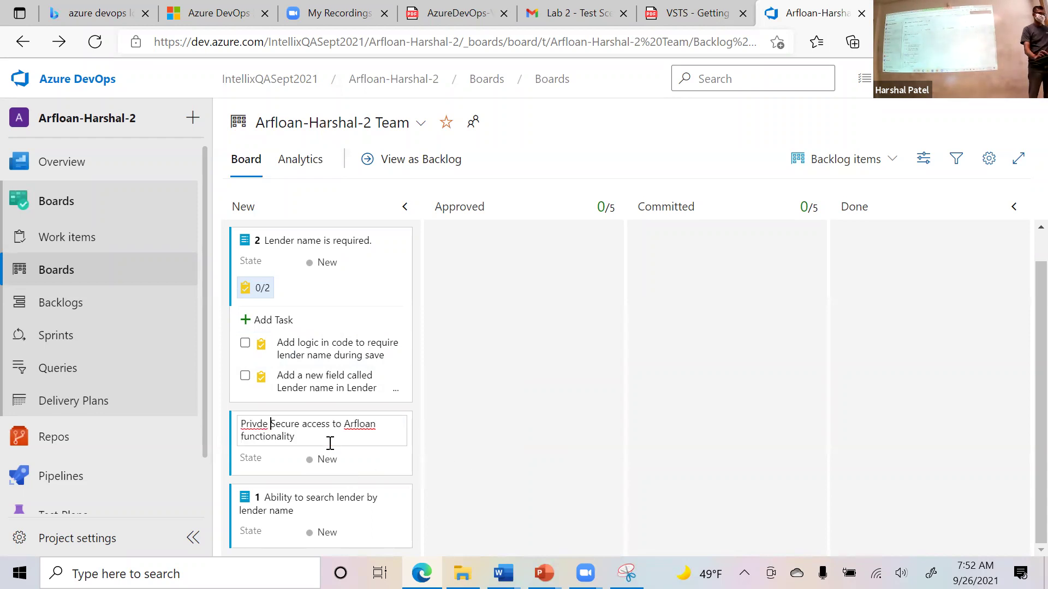
{"action": "type", "text": "r various users"}
{"action": "key", "text": "Return"}
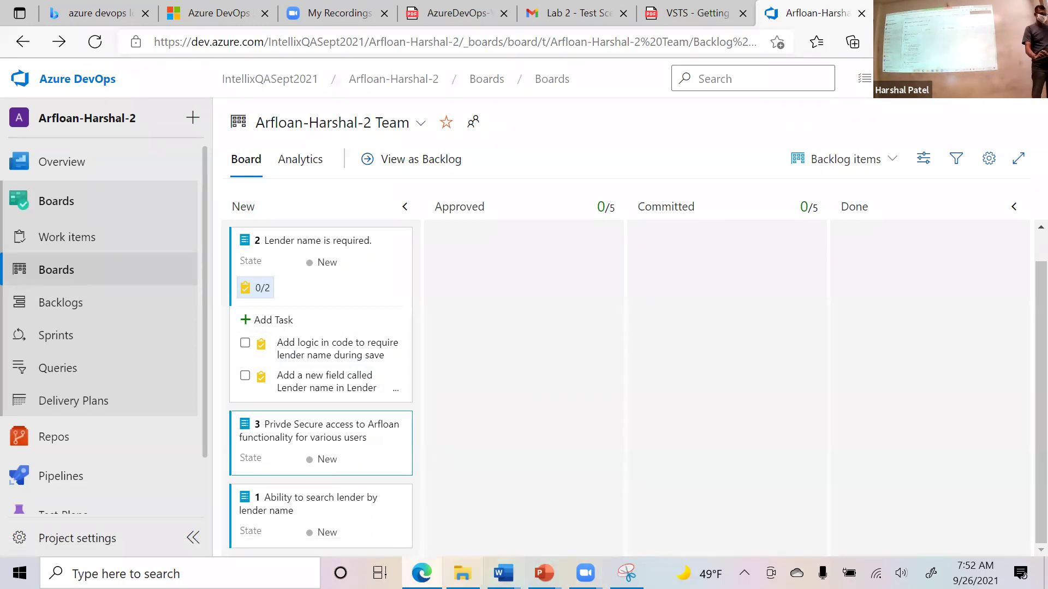
Launch Notepad and type a 'Secnarios' heading.
{"action": "left_click", "coordinate": [180, 573]}
{"action": "type", "text": "notepad"}
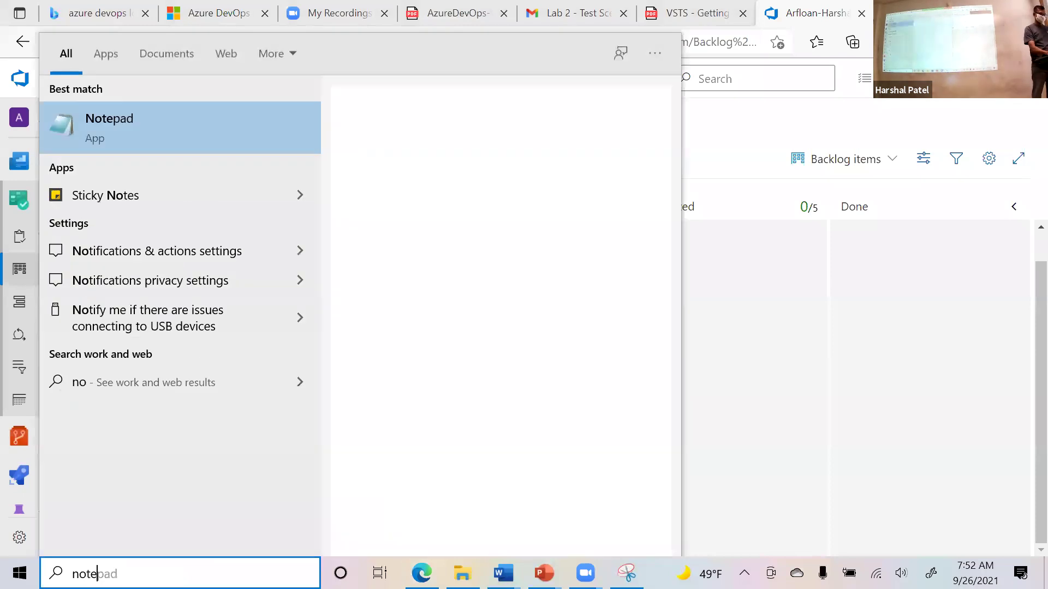
{"action": "key", "text": "Return"}
{"action": "type", "text": "Secnarios"}
{"action": "key", "text": "Return"}
{"action": "key", "text": "Return"}
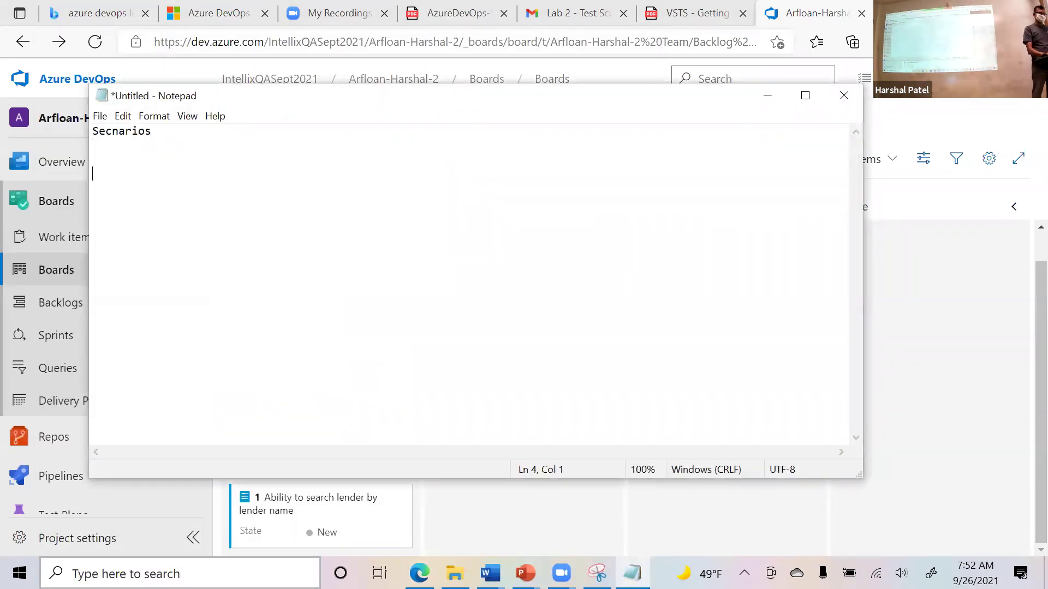
Add lines 'Site Admin can login to arfloan securly' and 'Arfrefp user can login to arfloan securly'.
{"action": "type", "text": "Site Adm"}
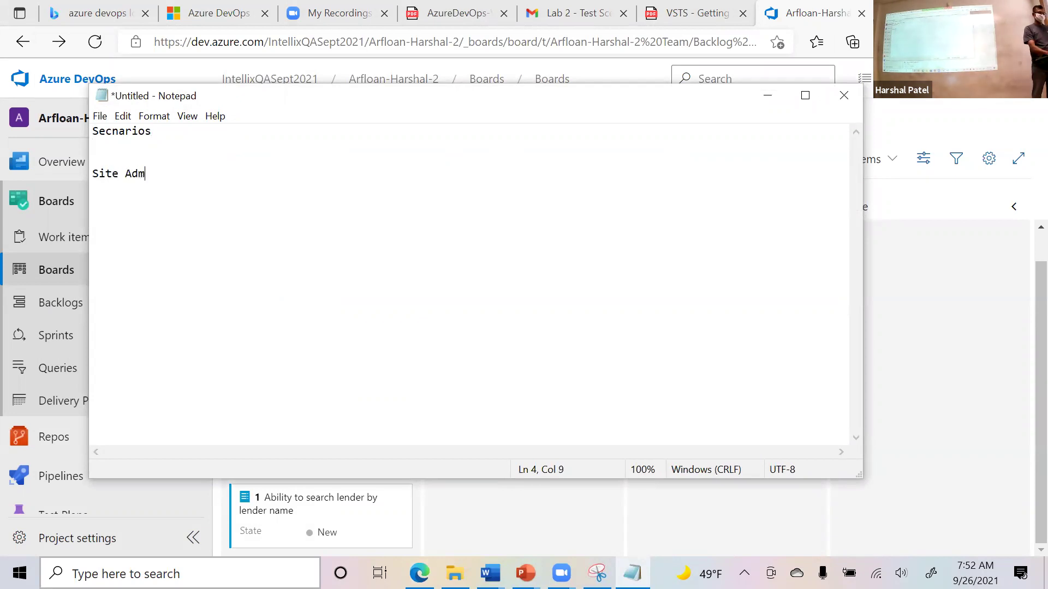
{"action": "type", "text": "in can access"}
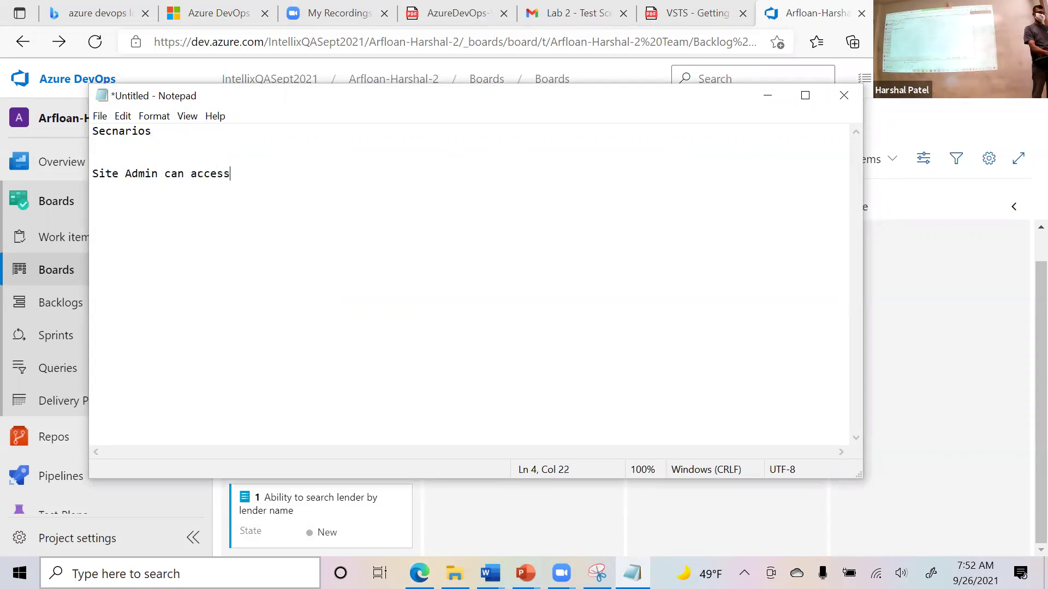
{"action": "key", "text": "BackSpace"}
{"action": "key", "text": "BackSpace"}
{"action": "key", "text": "BackSpace"}
{"action": "key", "text": "BackSpace"}
{"action": "key", "text": "BackSpace"}
{"action": "key", "text": "BackSpace"}
{"action": "key", "text": "BackSpace"}
{"action": "key", "text": "BackSpace"}
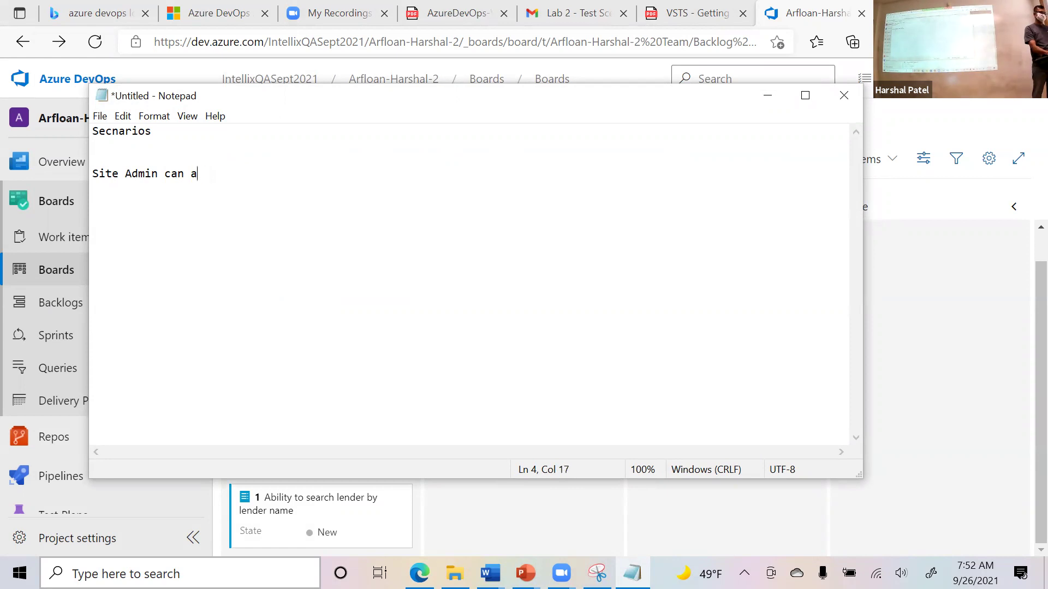
{"action": "type", "text": "login to arfloan securly"}
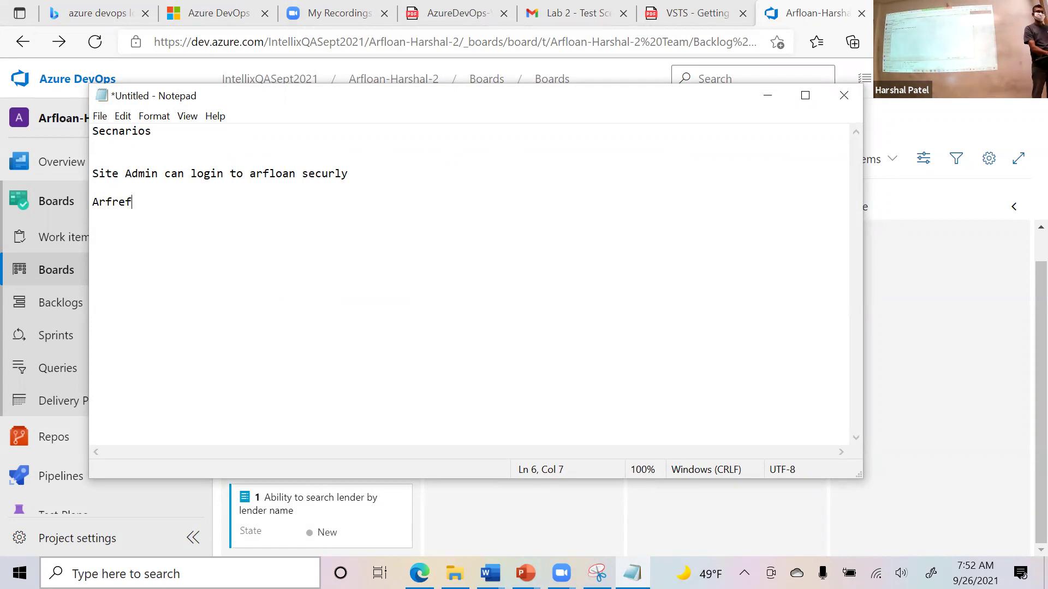
{"action": "type", "text": "an login to arfl"}
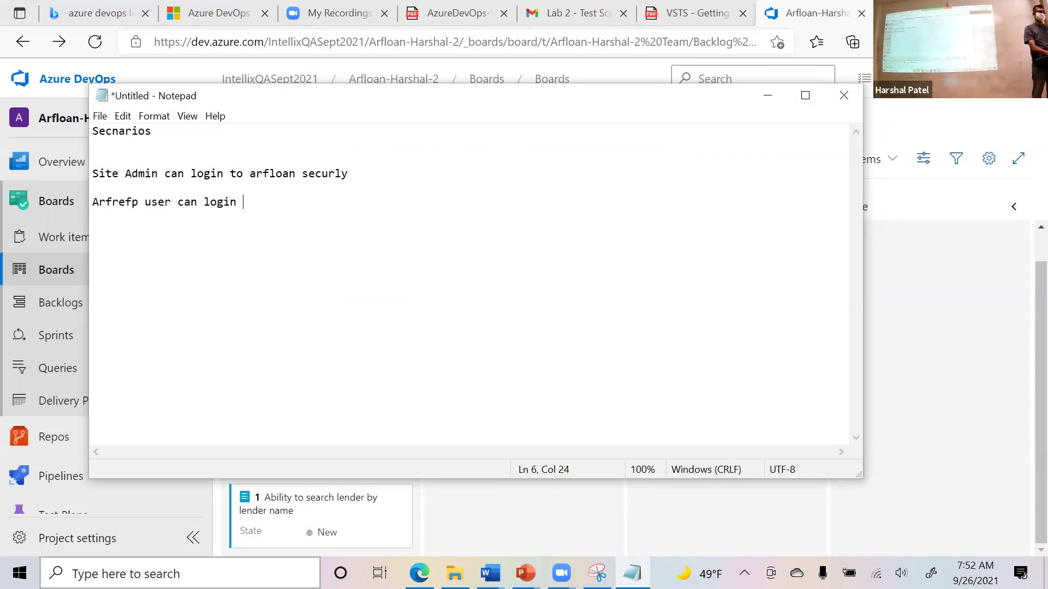
{"action": "type", "text": "oan security"}
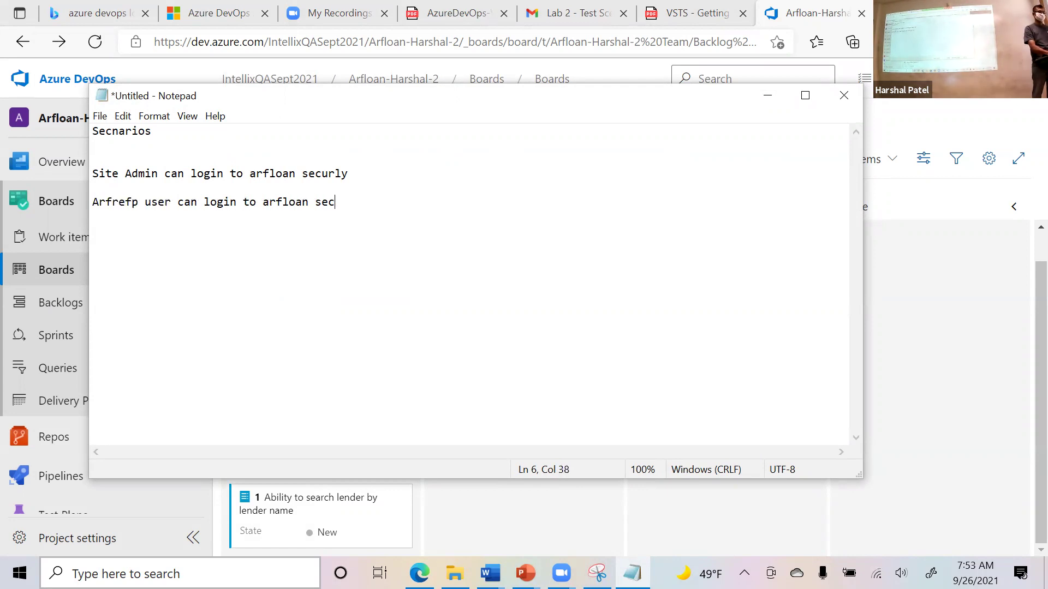
{"action": "key", "text": "BackSpace"}
{"action": "key", "text": "BackSpace"}
{"action": "key", "text": "BackSpace"}
{"action": "type", "text": "ly"}
{"action": "key", "text": "Return"}
{"action": "key", "text": "Return"}
{"action": "key", "text": "Return"}
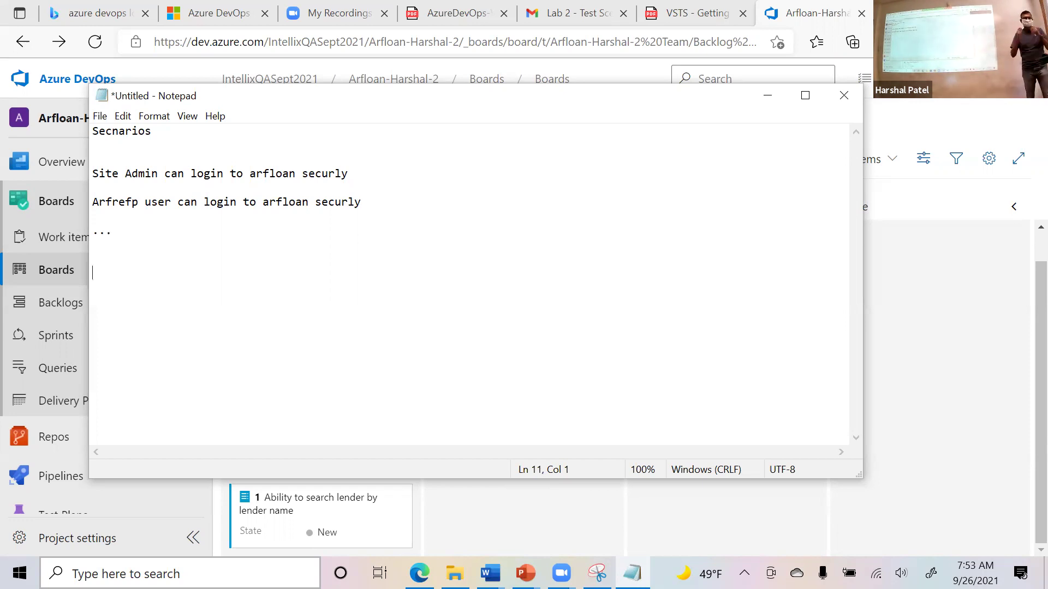
Add a test 'Site Admin can login to arfloan securly' under backlog item 3.
{"action": "left_click", "coordinate": [275, 548]}
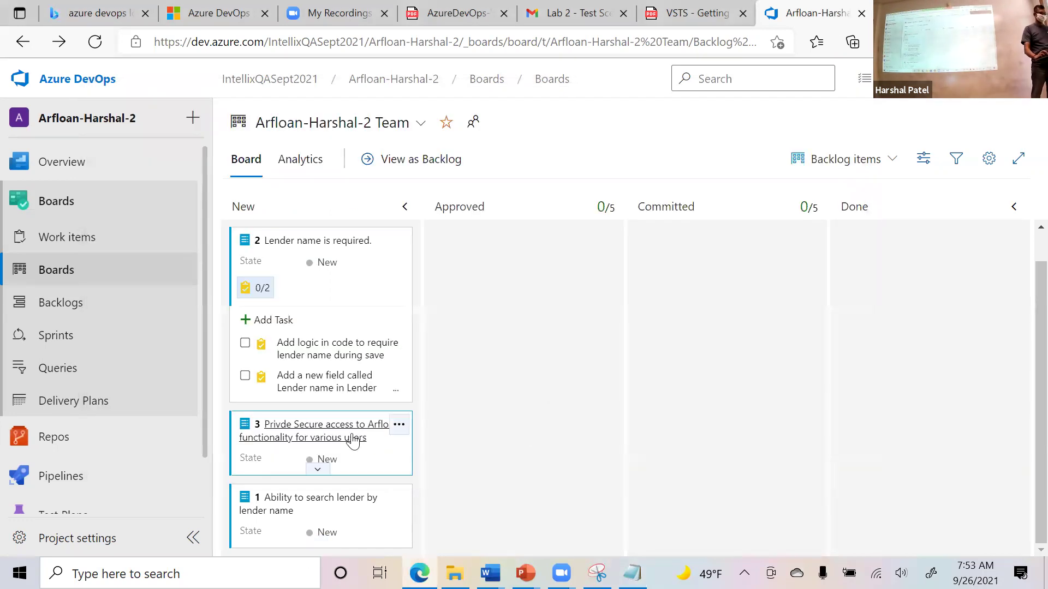
{"action": "left_click", "coordinate": [399, 427]}
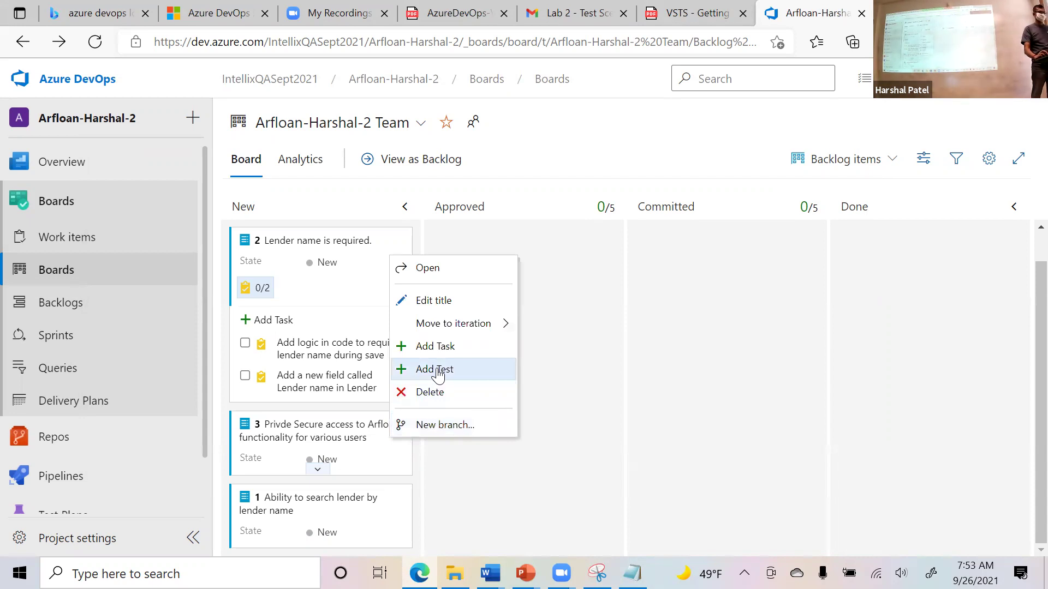
{"action": "left_click", "coordinate": [438, 375]}
{"action": "key", "text": "alt+Tab"}
{"action": "left_click_drag", "start_coordinate": [366, 174], "coordinate": [71, 180]}
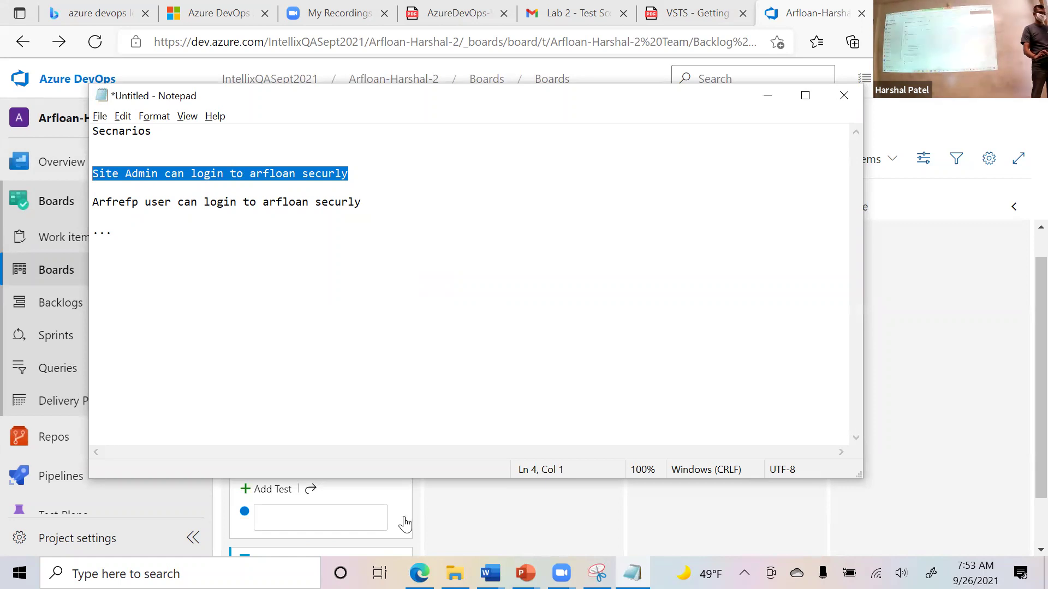
{"action": "key", "text": "ctrl+c"}
{"action": "left_click", "coordinate": [405, 523]}
{"action": "key", "text": "ctrl+v"}
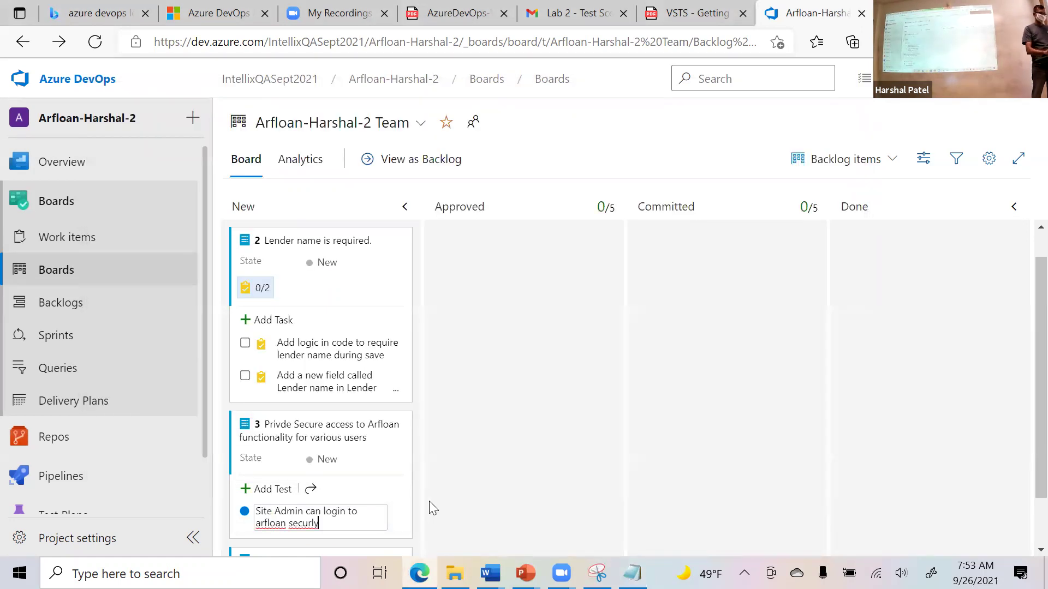
{"action": "key", "text": "Return"}
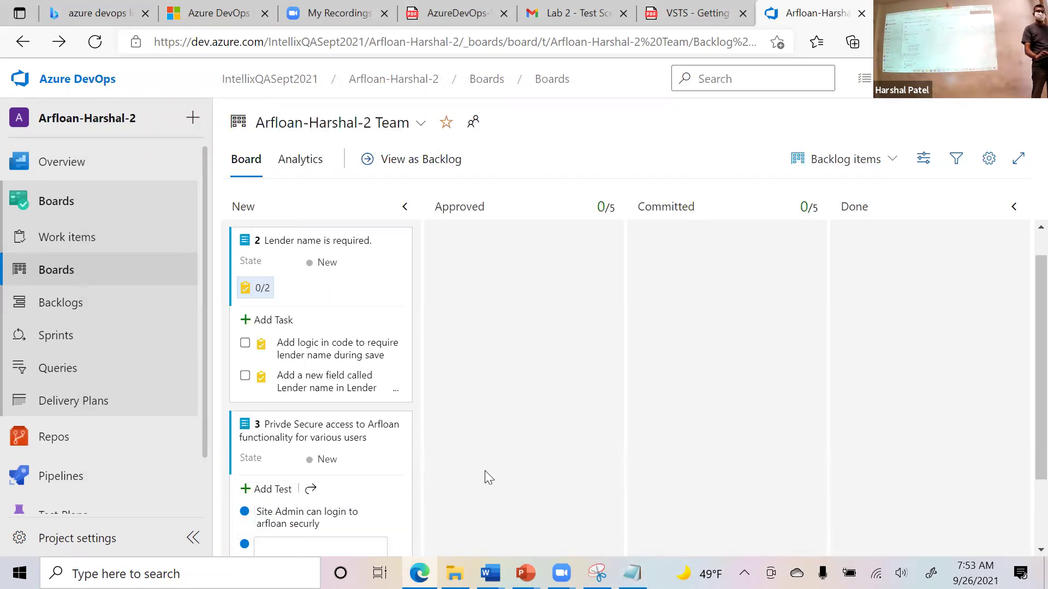
Add two 'Arfrefp user can login to arfloan securly' tests under item 3 and open the last one.
{"action": "scroll", "coordinate": [484, 472], "scroll_direction": "down", "scroll_amount": 2}
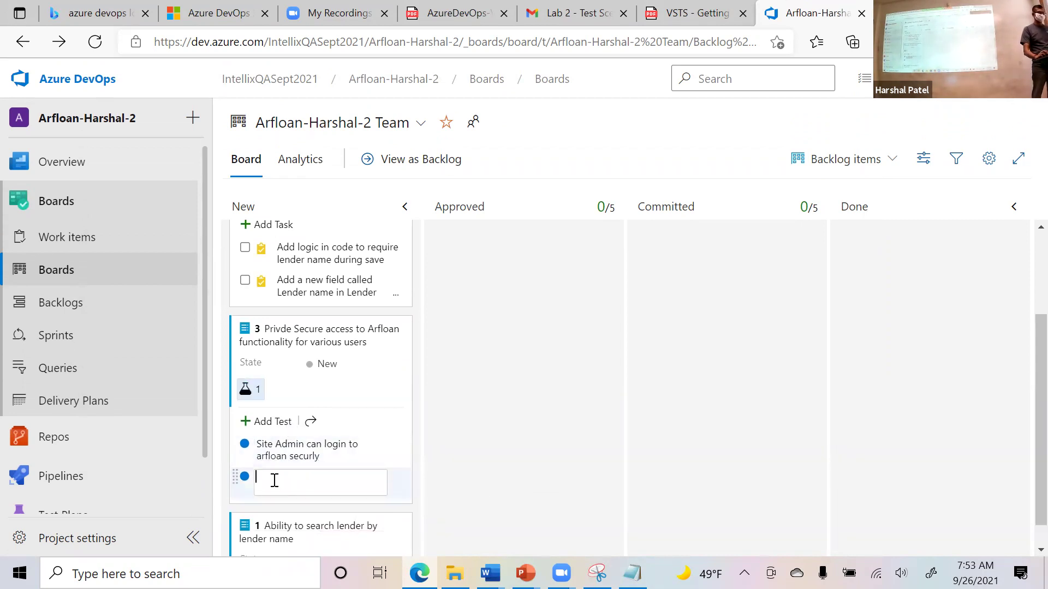
{"action": "key", "text": "alt+Tab"}
{"action": "left_click", "coordinate": [370, 206]}
{"action": "left_click_drag", "start_coordinate": [370, 206], "coordinate": [77, 215]}
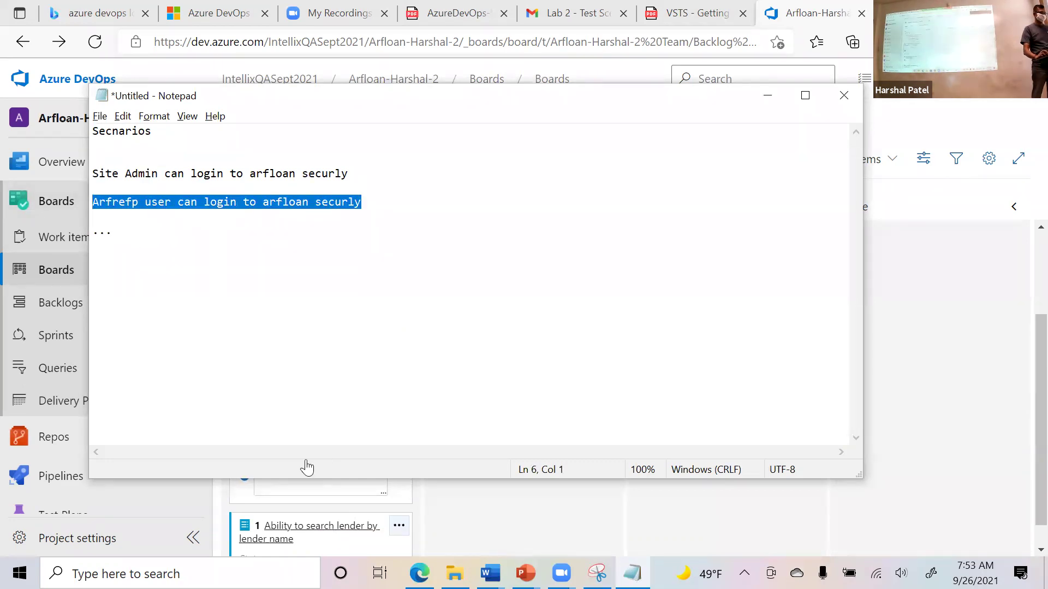
{"action": "left_click", "coordinate": [318, 484]}
{"action": "key", "text": "ctrl+v"}
{"action": "key", "text": "Return"}
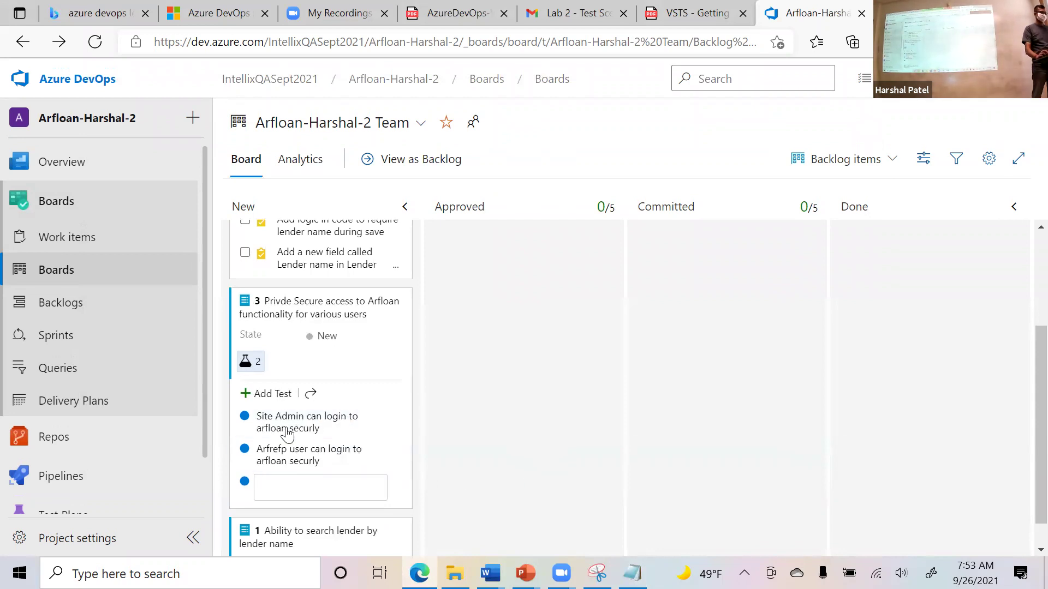
{"action": "key", "text": "ctrl+v"}
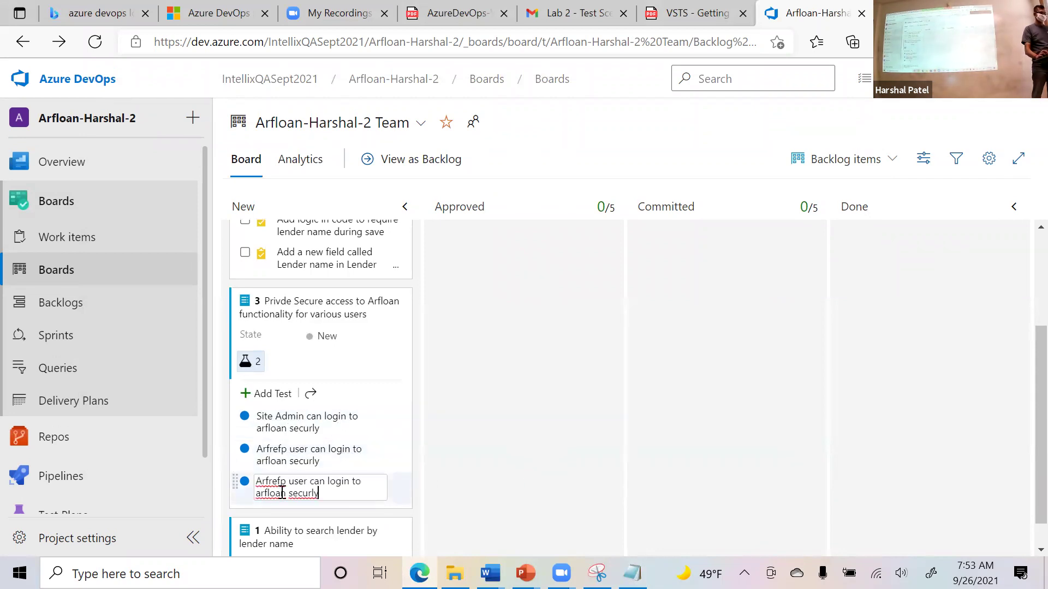
{"action": "key", "text": "Return"}
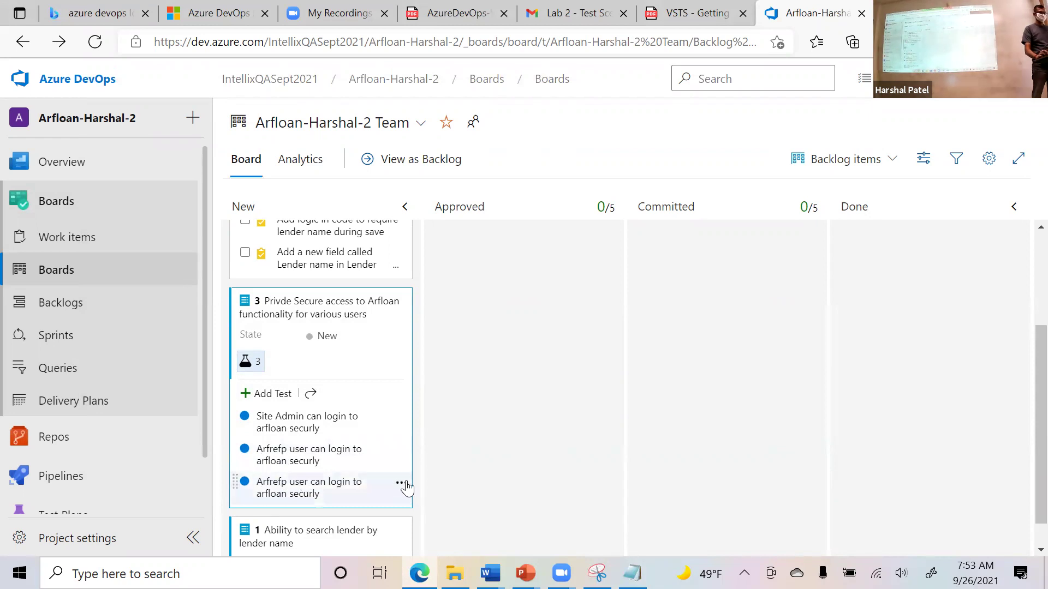
{"action": "left_click", "coordinate": [402, 483]}
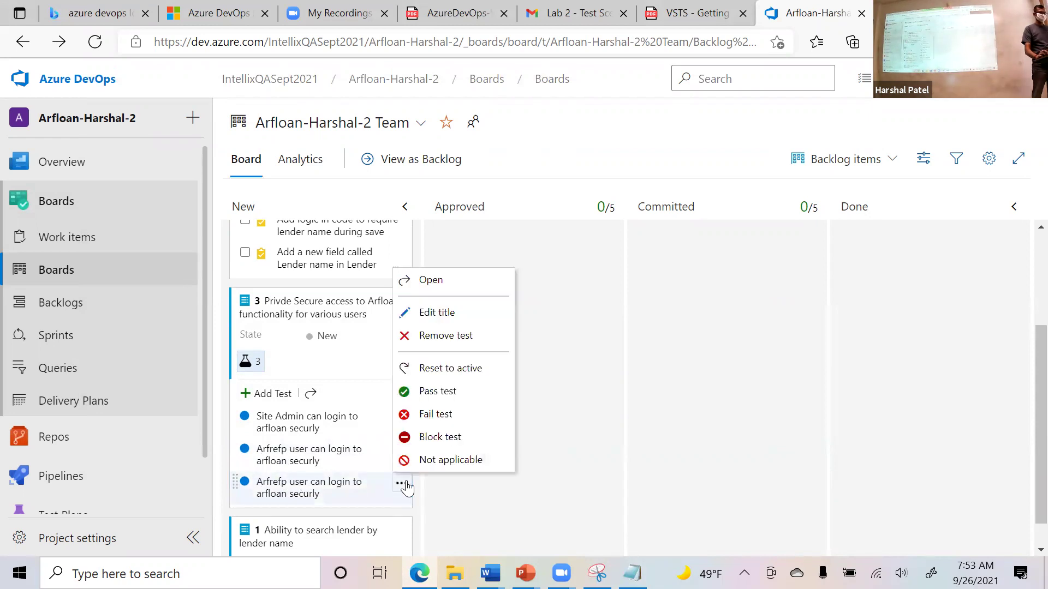
{"action": "left_click", "coordinate": [296, 493]}
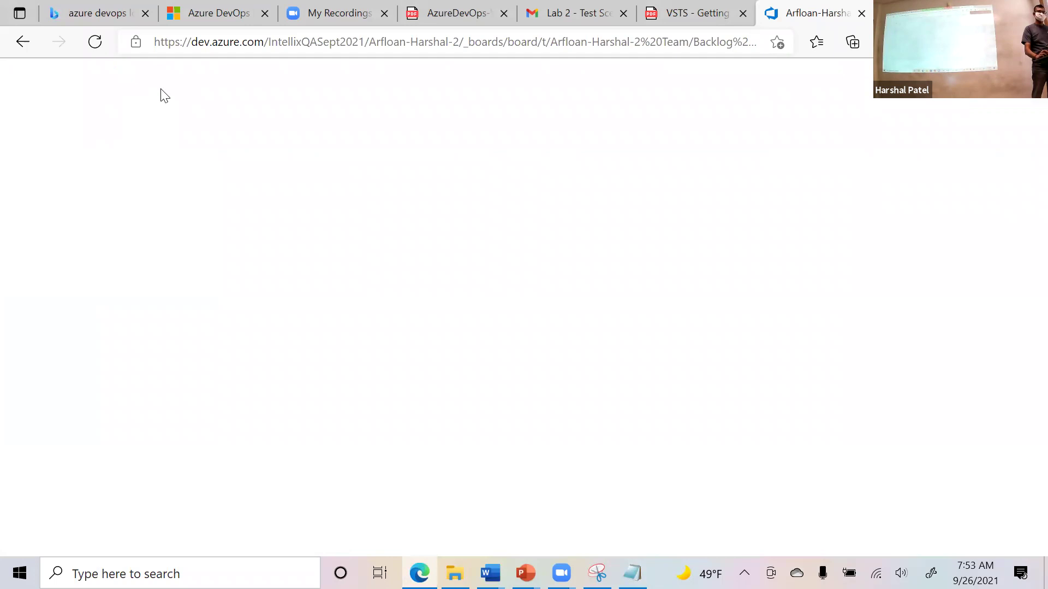
Replace the title's first word with 'Dealer' in test case 11 and save and close it.
{"action": "left_click", "coordinate": [90, 96]}
{"action": "double_click", "coordinate": [59, 96]}
{"action": "key", "text": "BackSpace"}
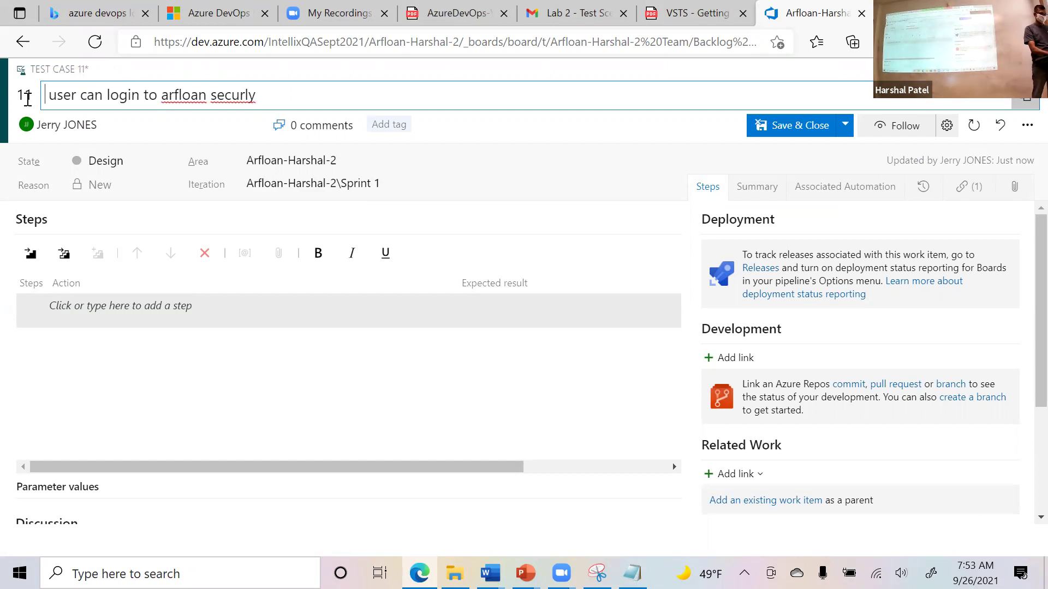
{"action": "type", "text": "Dealer"}
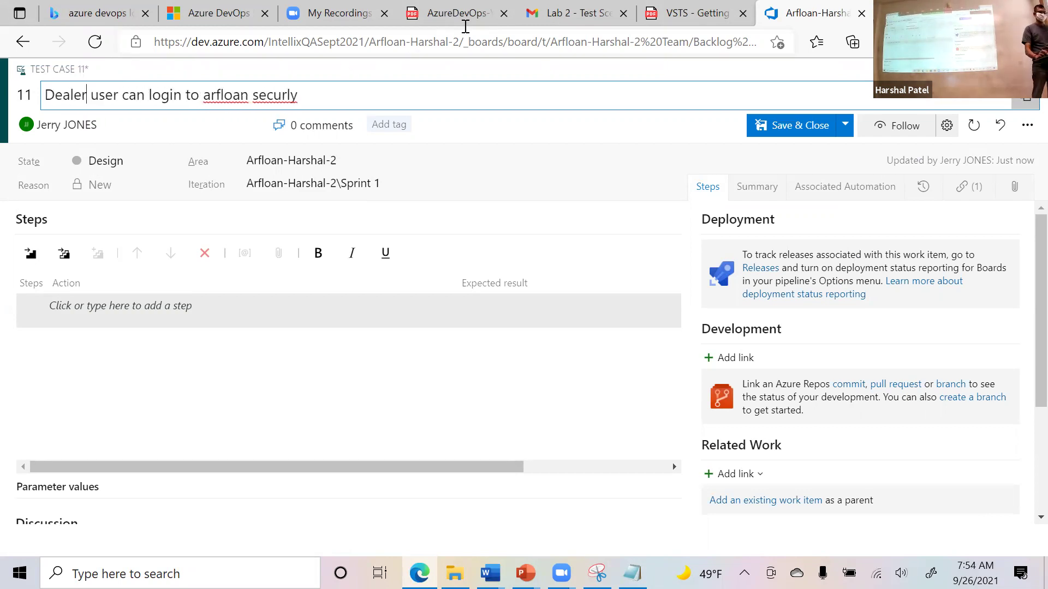
{"action": "left_click", "coordinate": [786, 127]}
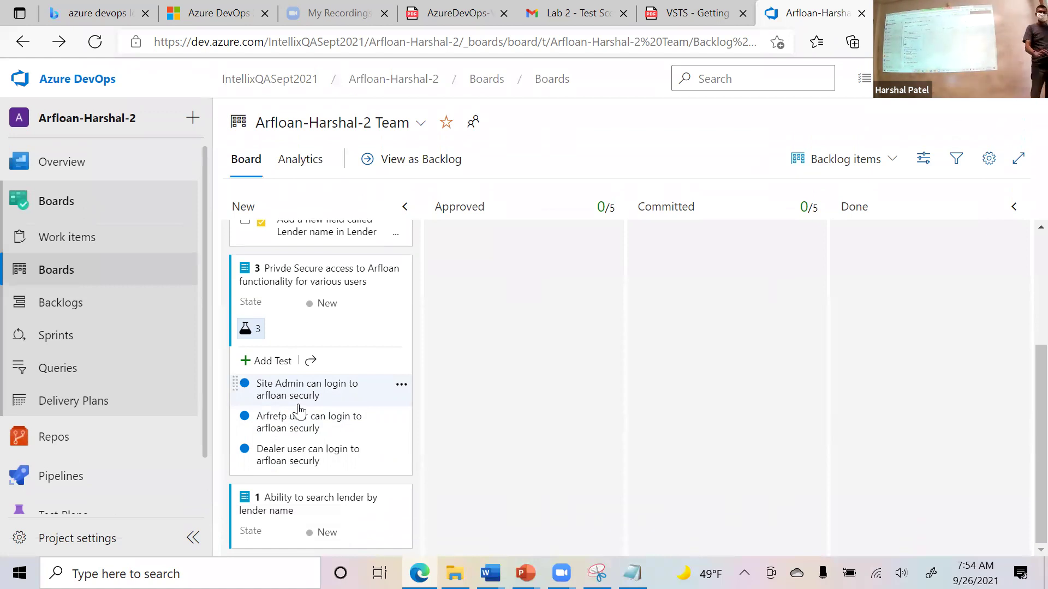
Open and close the Additional Test Cases (Session 6) document from the January 2021 folder.
{"action": "left_click", "coordinate": [454, 573]}
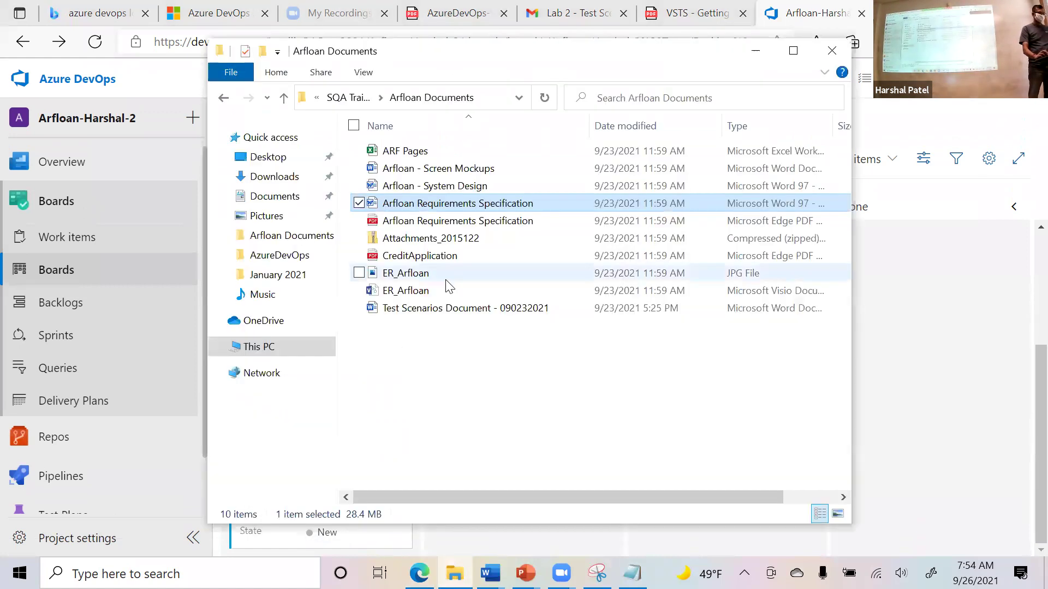
{"action": "left_click", "coordinate": [336, 98]}
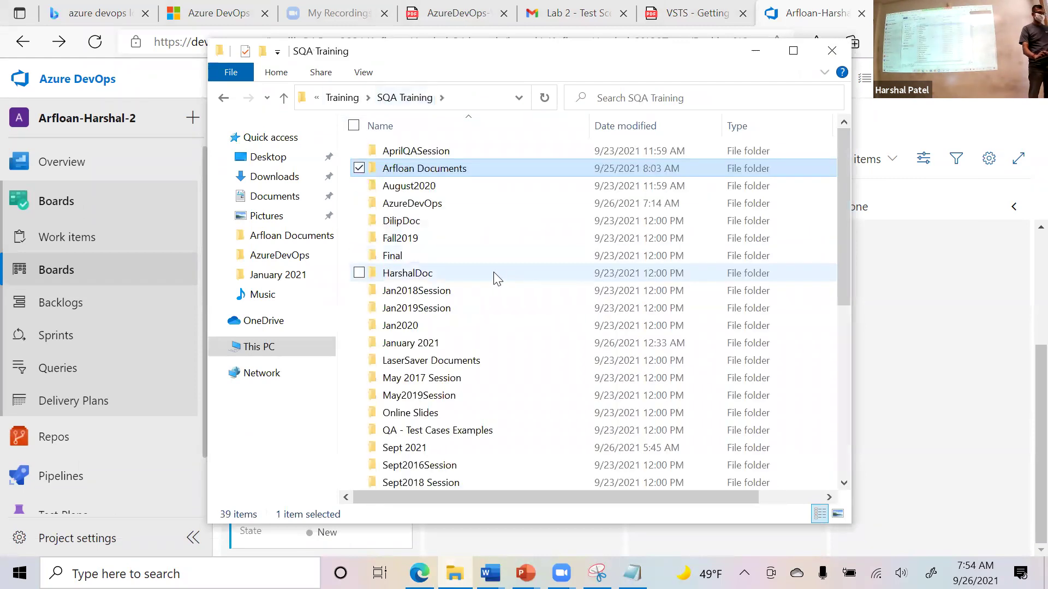
{"action": "scroll", "coordinate": [497, 279], "scroll_direction": "down", "scroll_amount": 1}
{"action": "double_click", "coordinate": [472, 302]}
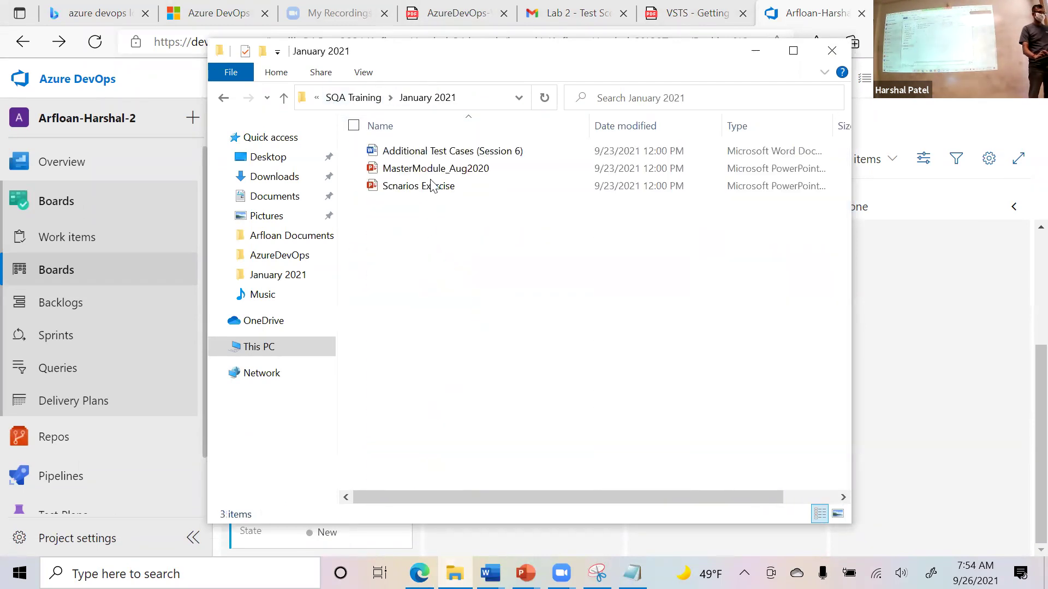
{"action": "left_click", "coordinate": [439, 156]}
{"action": "key", "text": "alt+Tab"}
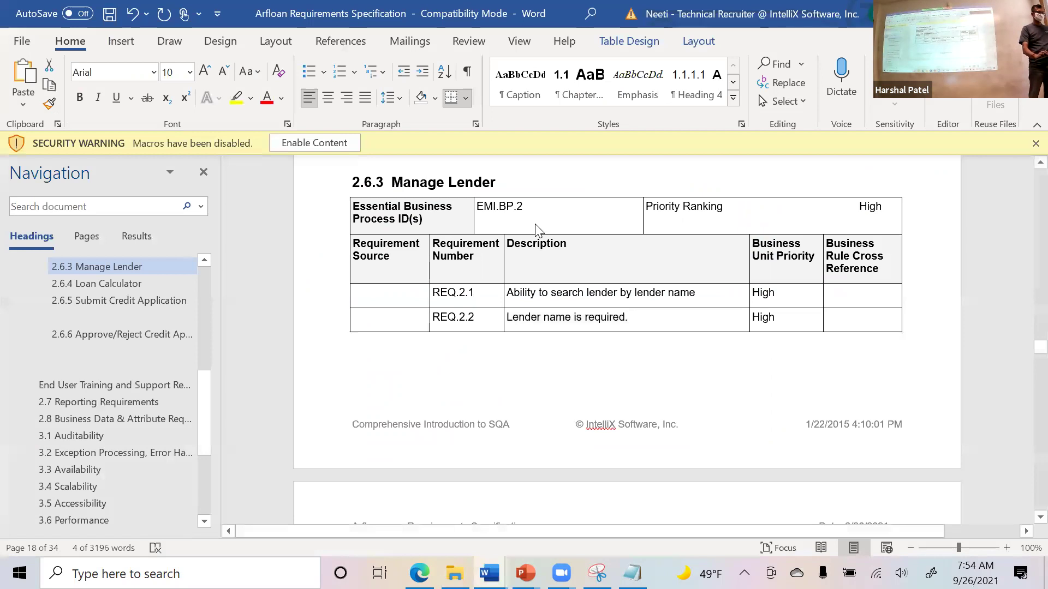
{"action": "scroll", "coordinate": [546, 273], "scroll_direction": "down", "scroll_amount": 15}
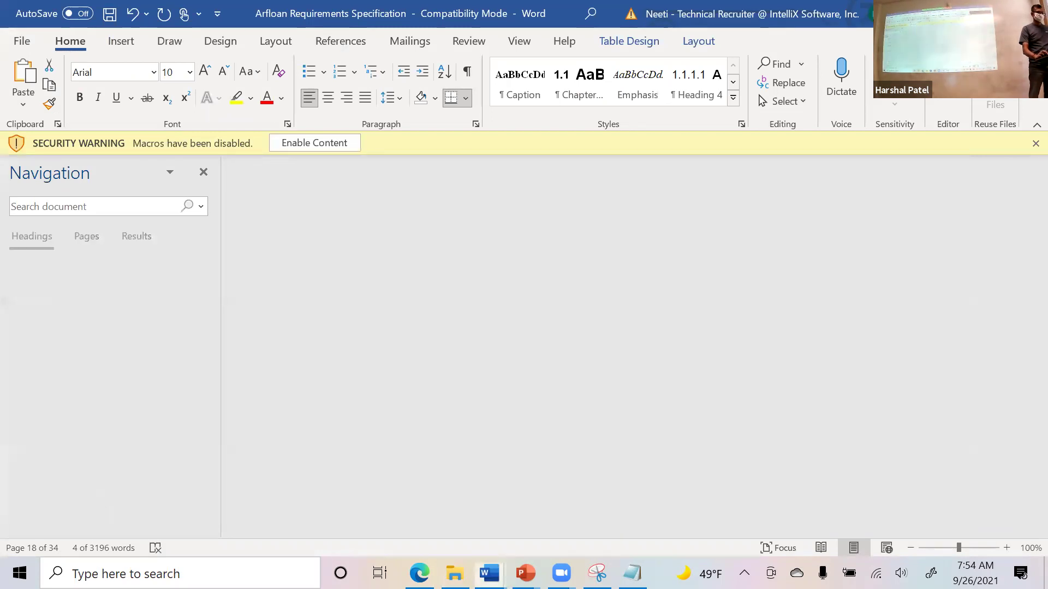
{"action": "key", "text": "alt+Tab"}
{"action": "double_click", "coordinate": [462, 157]}
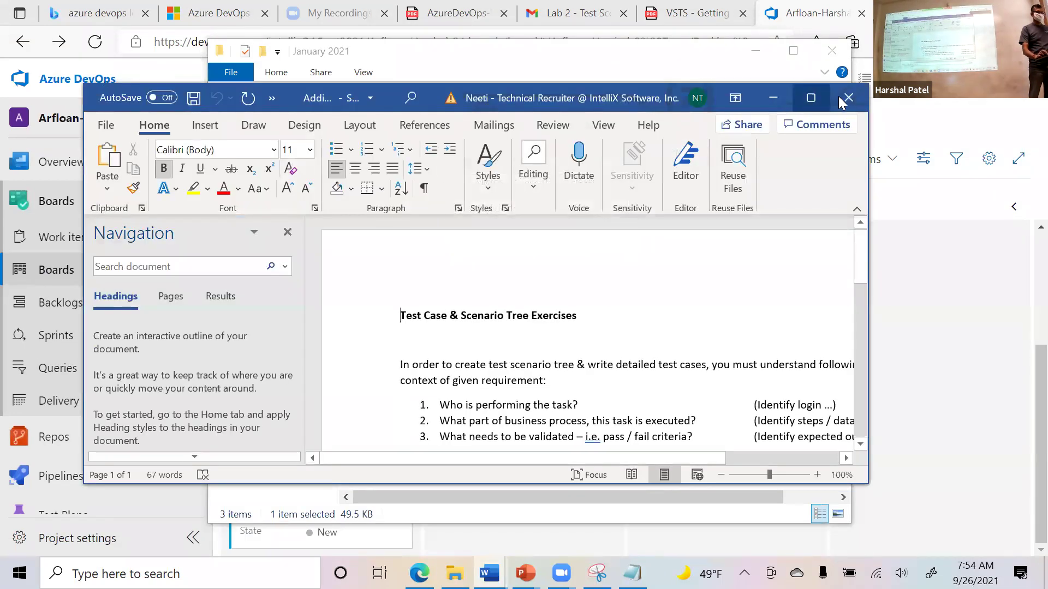
{"action": "left_click", "coordinate": [847, 98]}
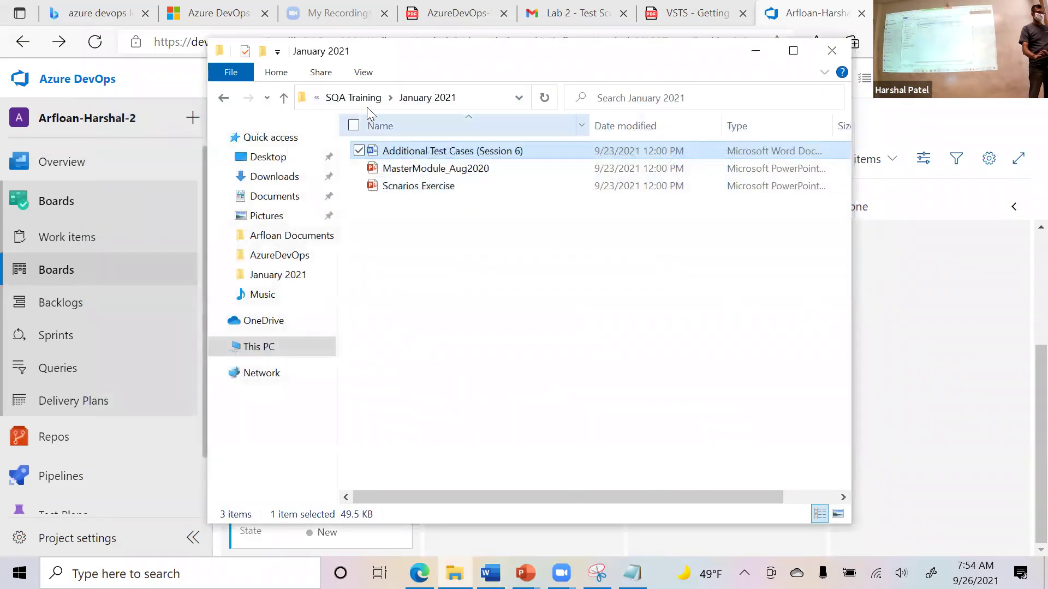
Browse the SQA Training subfolders, then open SuperUserValidLoginTest from Fall2019 in Word.
{"action": "left_click", "coordinate": [365, 103]}
{"action": "scroll", "coordinate": [508, 333], "scroll_direction": "down", "scroll_amount": 3}
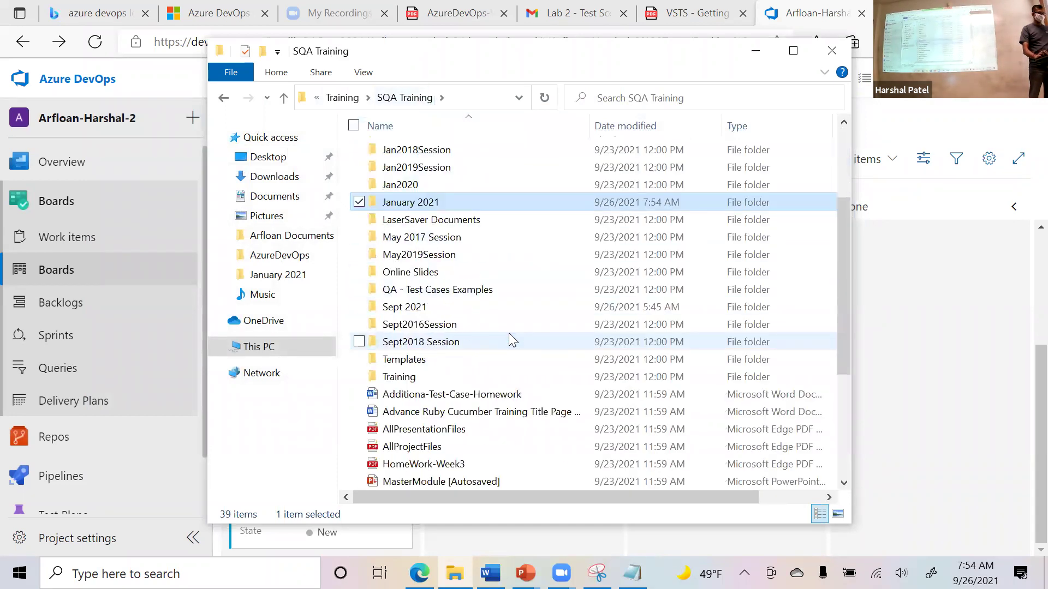
{"action": "double_click", "coordinate": [478, 305]}
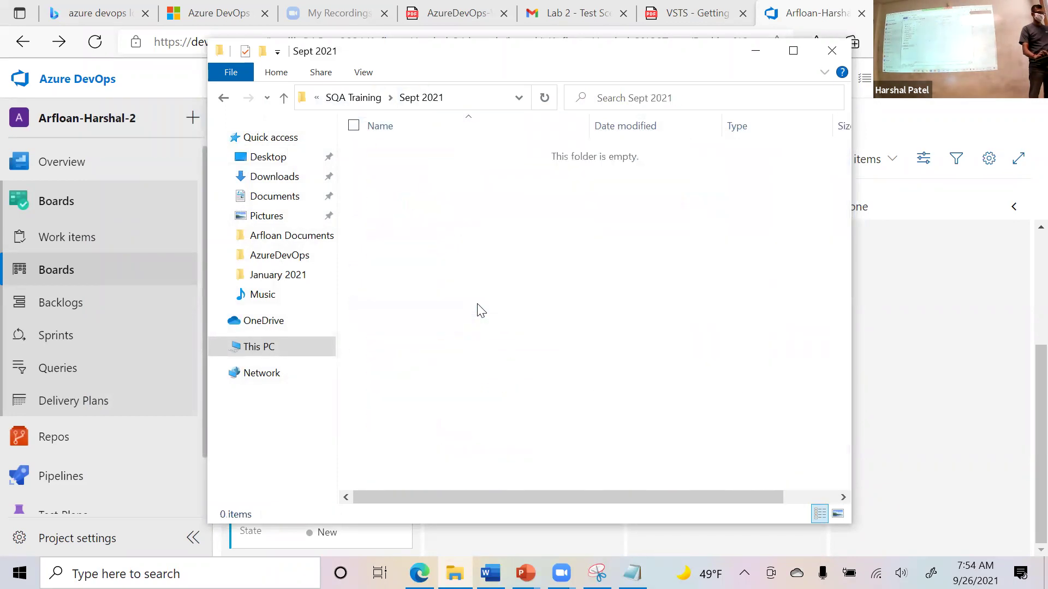
{"action": "left_click", "coordinate": [344, 100]}
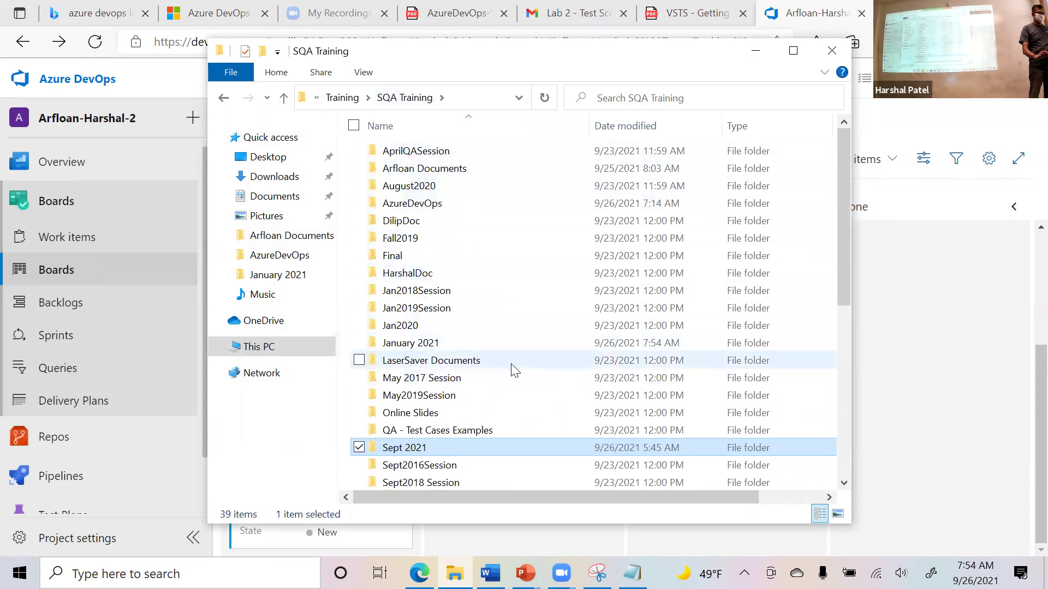
{"action": "scroll", "coordinate": [513, 370], "scroll_direction": "down", "scroll_amount": 3}
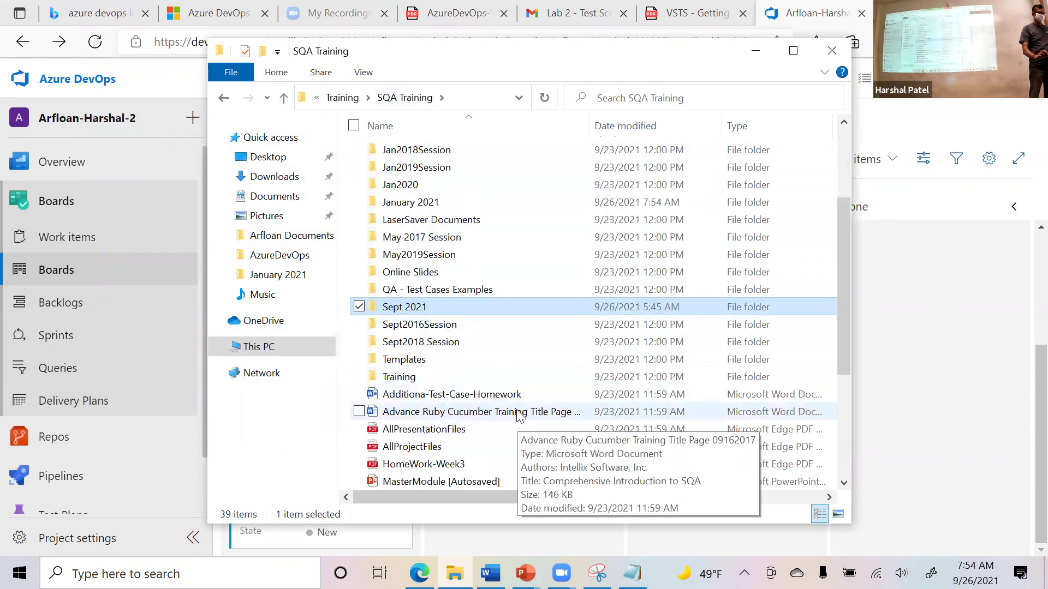
{"action": "scroll", "coordinate": [519, 420], "scroll_direction": "down", "scroll_amount": 4}
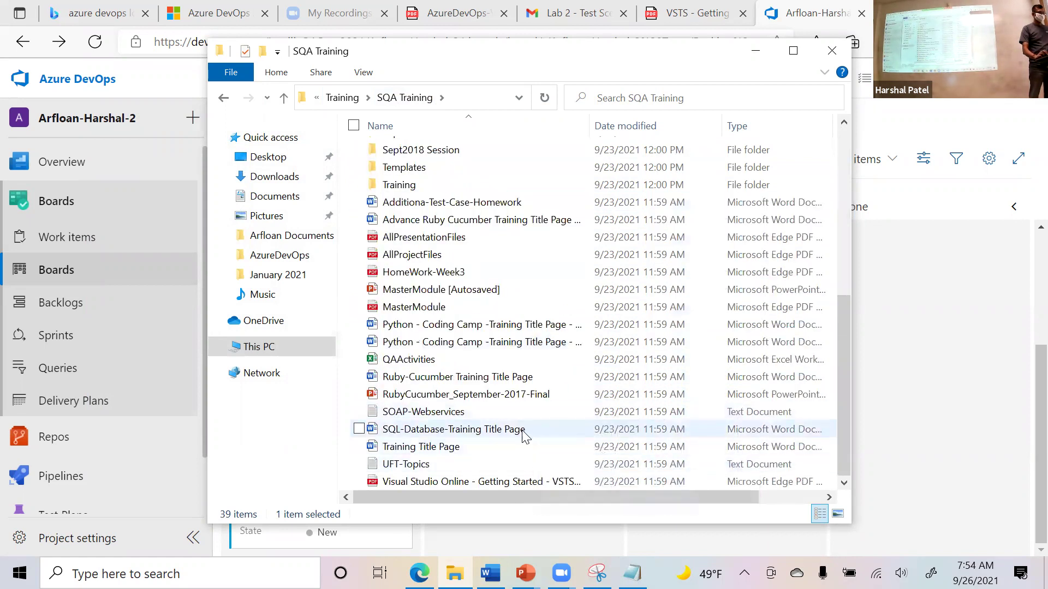
{"action": "scroll", "coordinate": [522, 429], "scroll_direction": "up", "scroll_amount": 5}
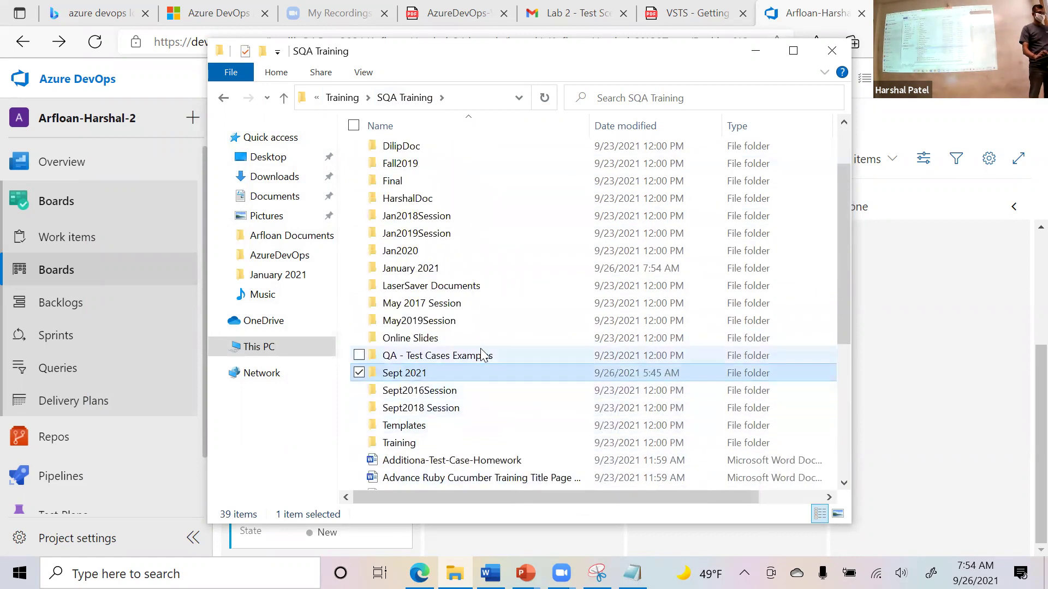
{"action": "double_click", "coordinate": [465, 271]}
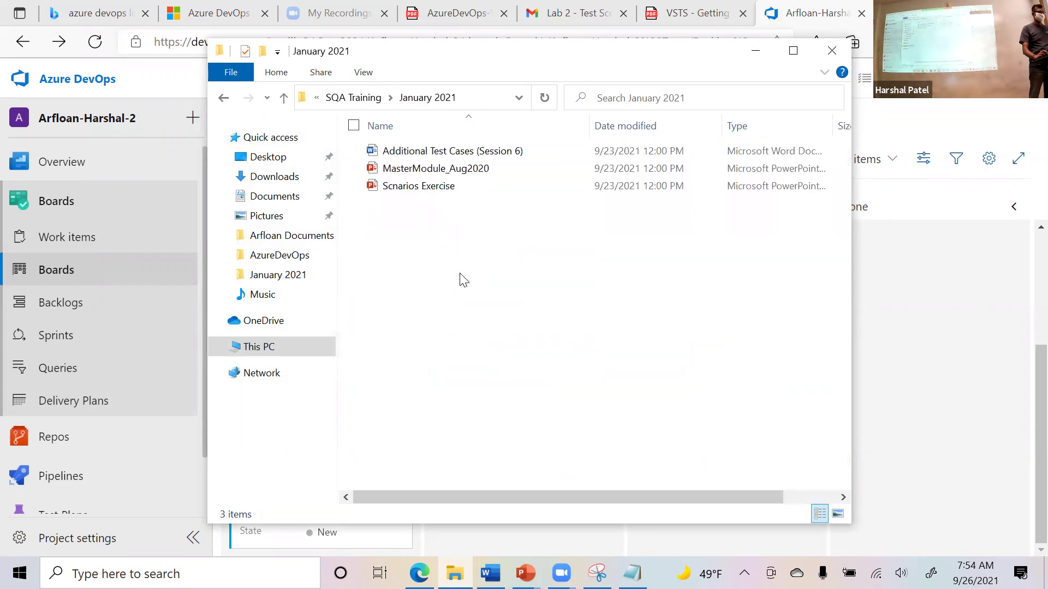
{"action": "key", "text": "BackSpace"}
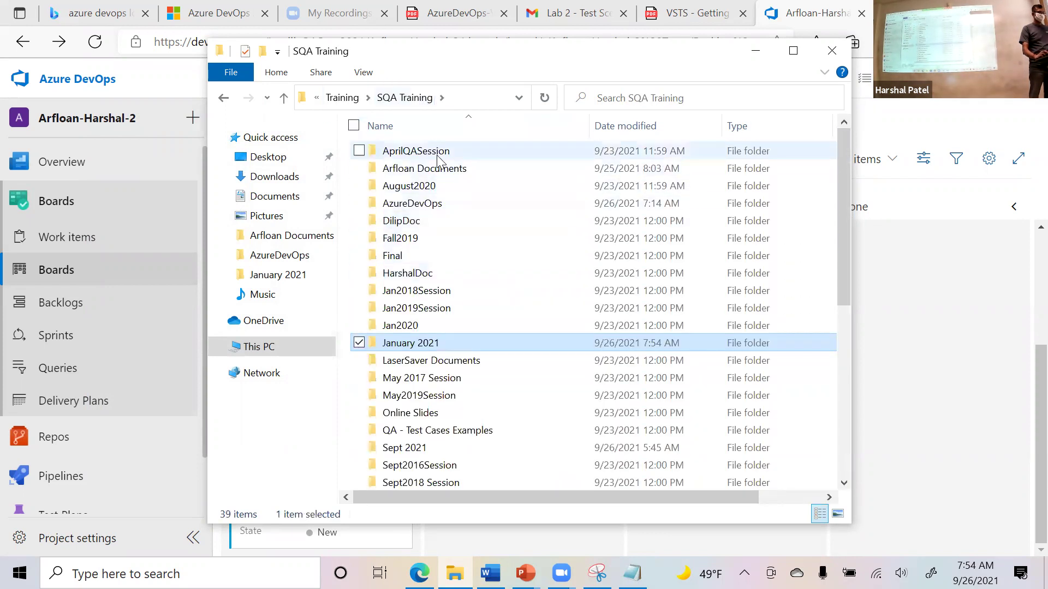
{"action": "double_click", "coordinate": [420, 153]}
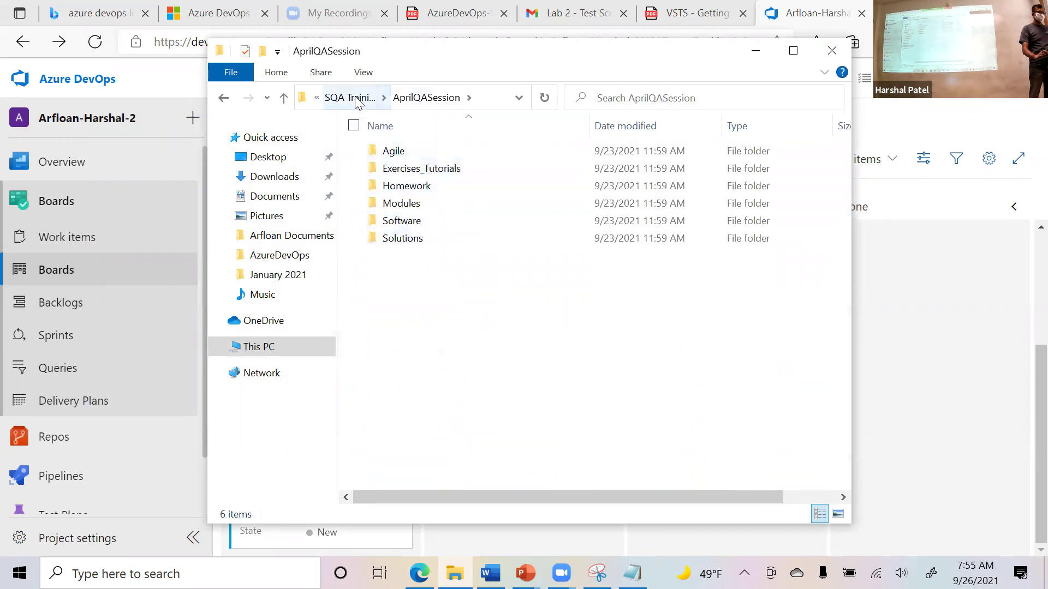
{"action": "left_click", "coordinate": [349, 97]}
{"action": "double_click", "coordinate": [443, 227]}
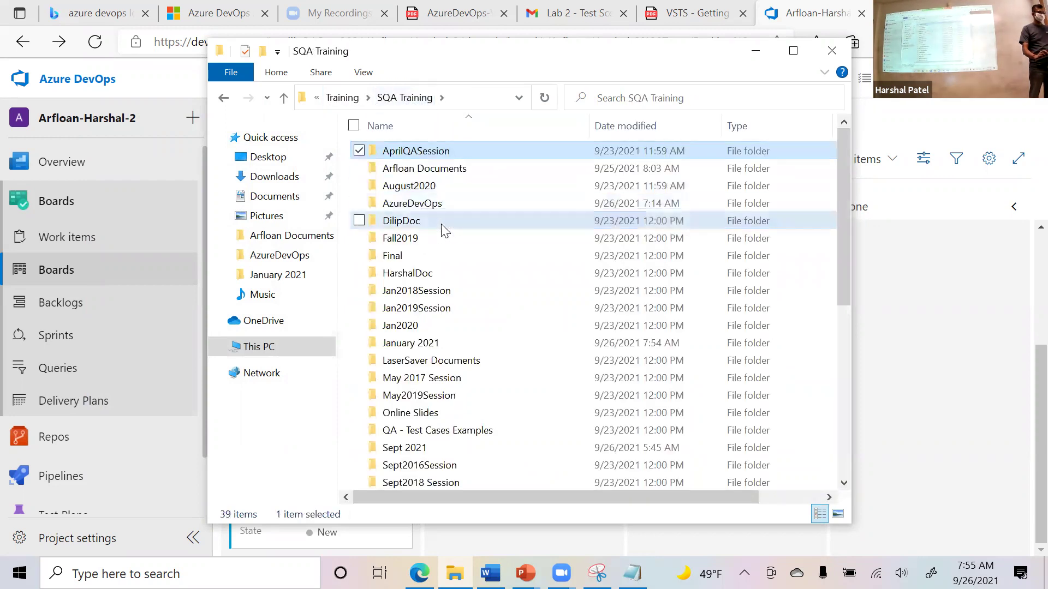
{"action": "left_click", "coordinate": [363, 98]}
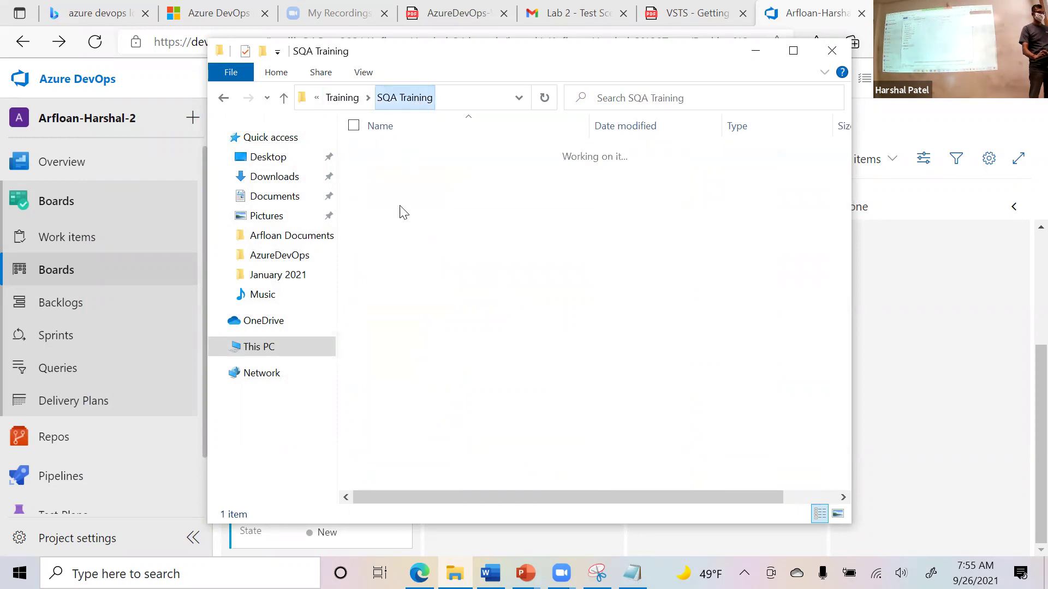
{"action": "double_click", "coordinate": [416, 239]}
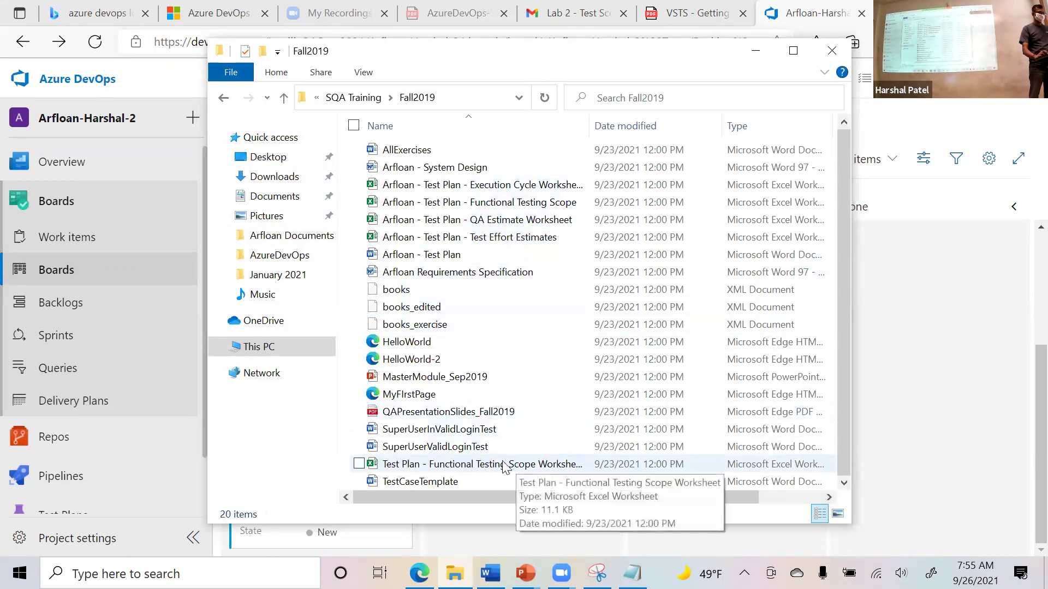
{"action": "double_click", "coordinate": [498, 445]}
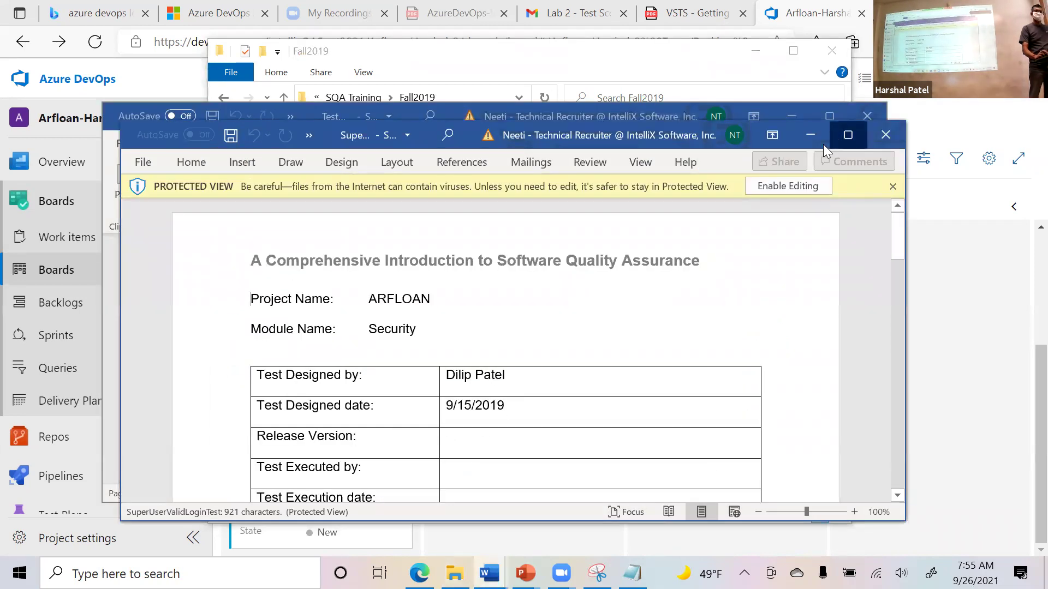
Maximize and scroll through the Word login test document, then switch windows back toward the Azure DevOps board.
{"action": "left_click", "coordinate": [837, 136]}
{"action": "scroll", "coordinate": [763, 270], "scroll_direction": "down", "scroll_amount": 3}
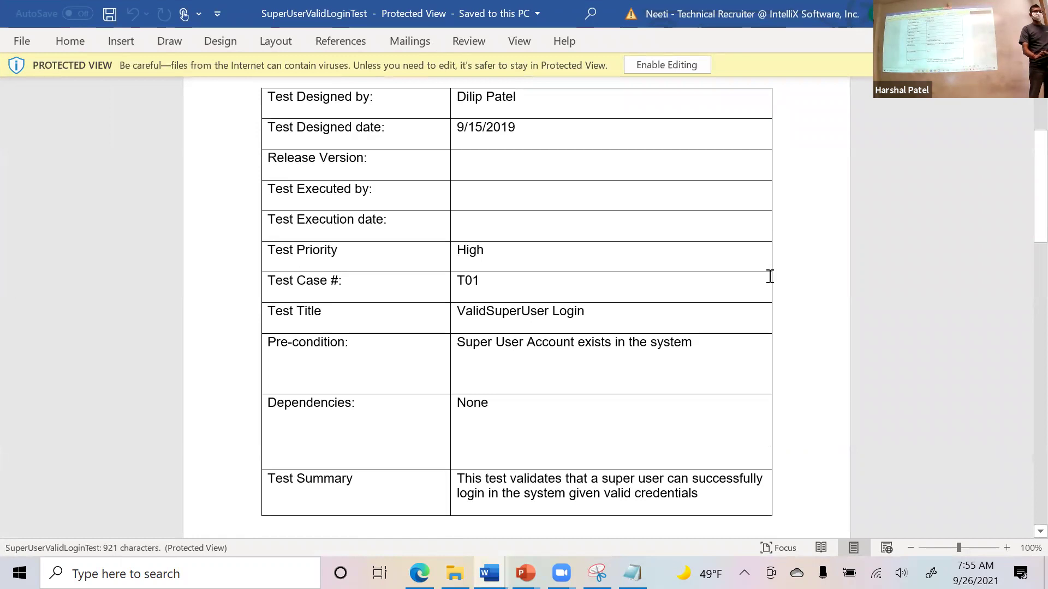
{"action": "scroll", "coordinate": [769, 276], "scroll_direction": "down", "scroll_amount": 5}
{"action": "scroll", "coordinate": [773, 273], "scroll_direction": "down", "scroll_amount": 10}
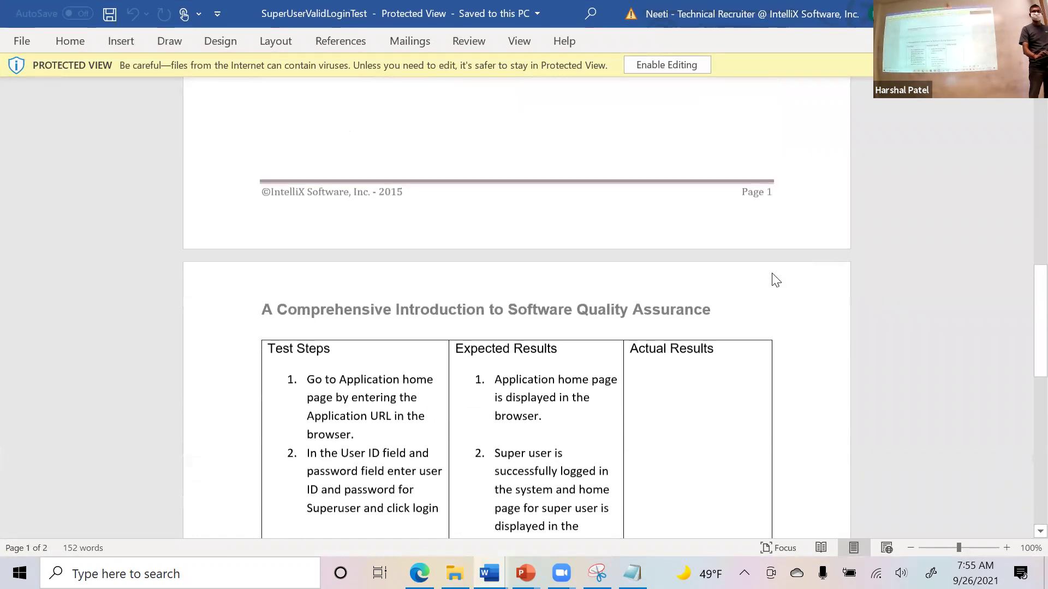
{"action": "scroll", "coordinate": [775, 274], "scroll_direction": "down", "scroll_amount": 3}
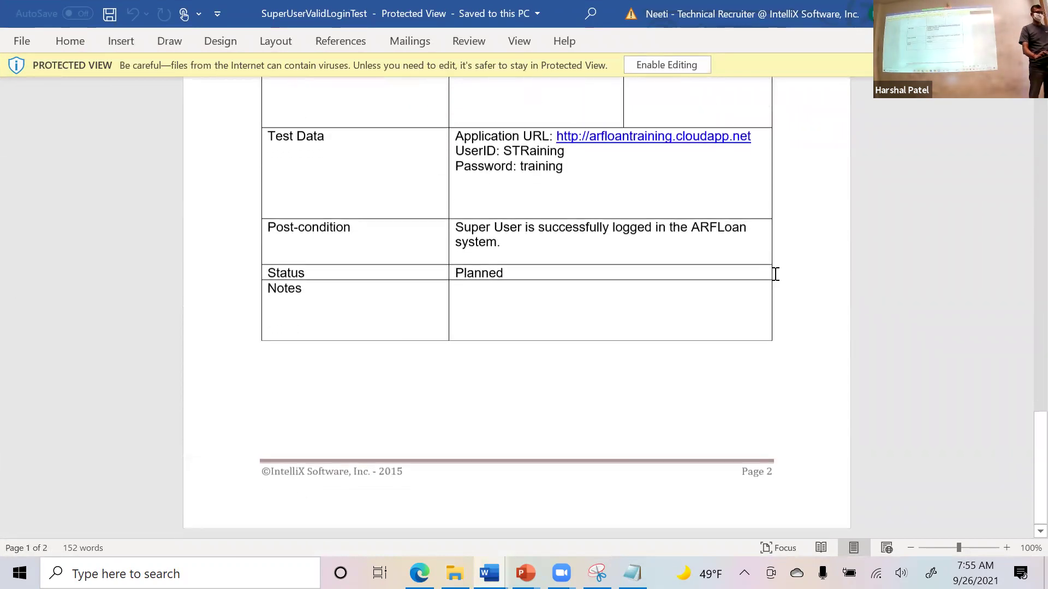
{"action": "scroll", "coordinate": [775, 274], "scroll_direction": "up", "scroll_amount": 11}
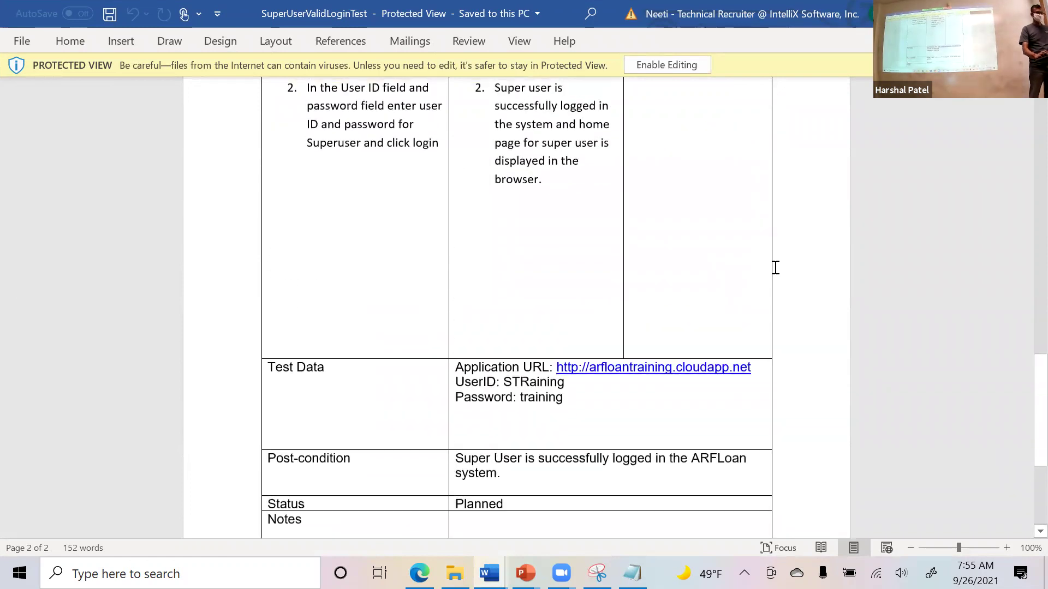
{"action": "scroll", "coordinate": [778, 274], "scroll_direction": "up", "scroll_amount": 8}
{"action": "scroll", "coordinate": [777, 278], "scroll_direction": "down", "scroll_amount": 7}
{"action": "scroll", "coordinate": [778, 281], "scroll_direction": "down", "scroll_amount": 4}
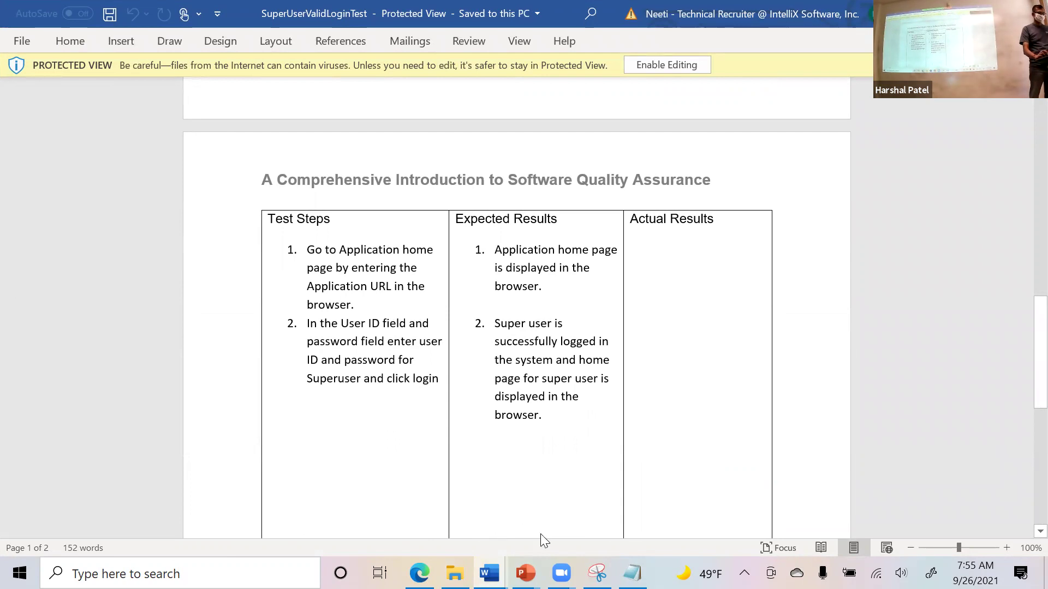
{"action": "key", "text": "alt+Tab"}
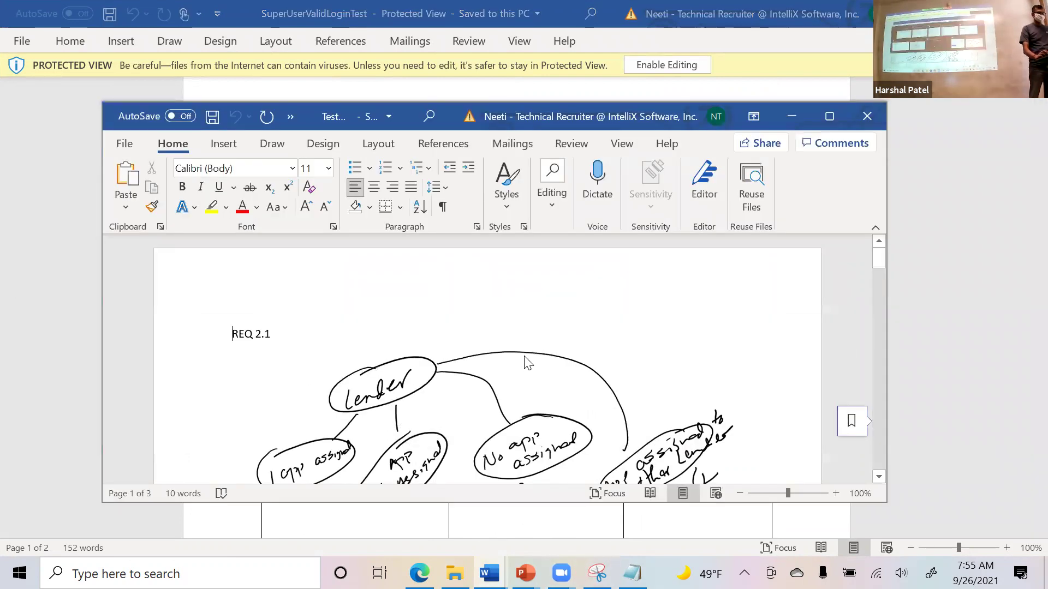
{"action": "key", "text": "alt+Tab"}
{"action": "key", "text": "Tab"}
{"action": "key", "text": "Tab"}
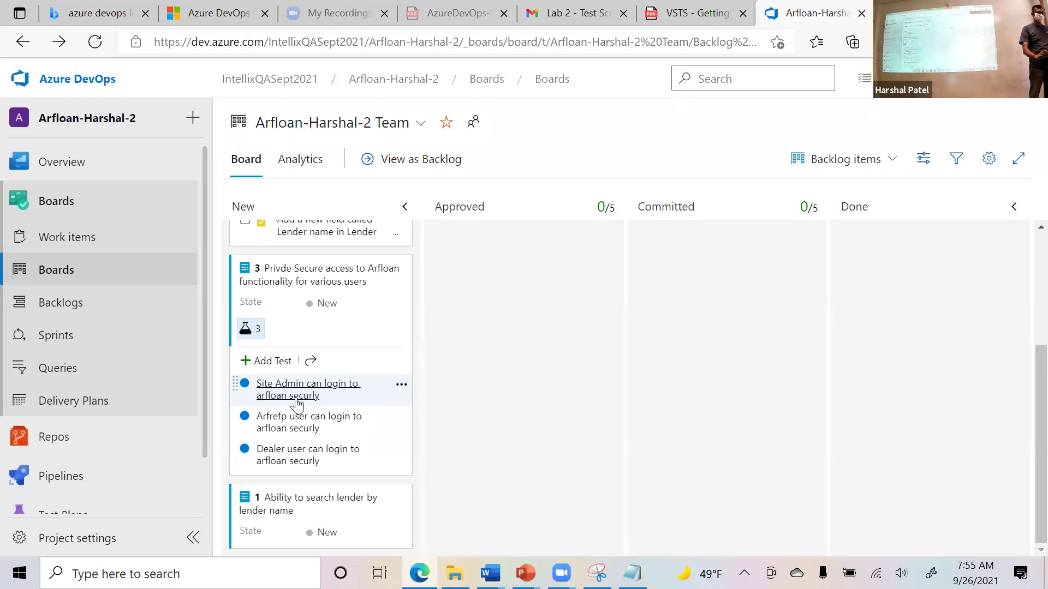
Open test case 6, 'Site Admin can login to arfloan securly', from the board's backlog item.
{"action": "left_click", "coordinate": [296, 402]}
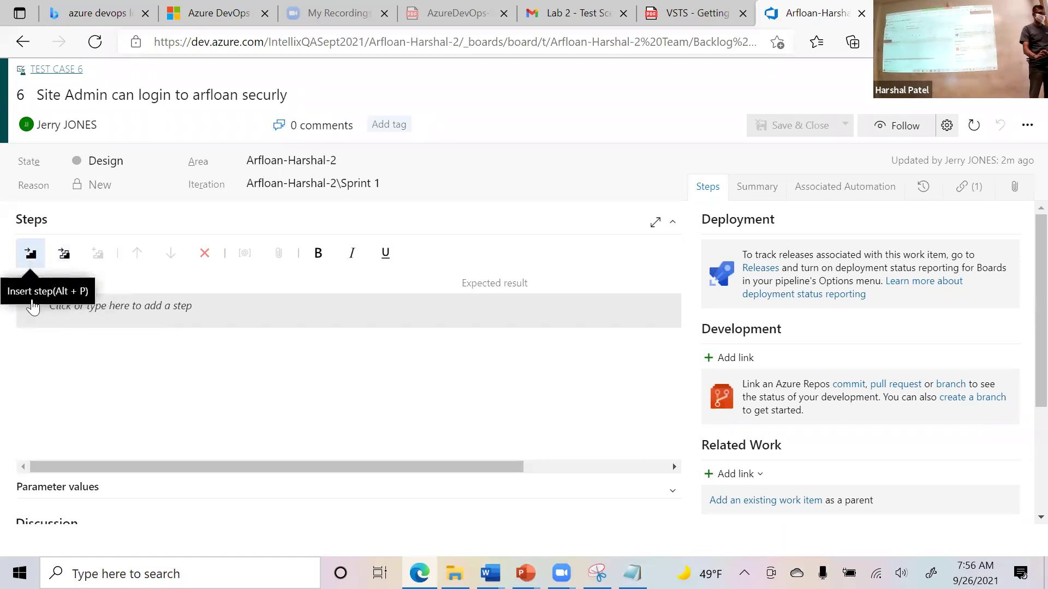
Add step 1's action from the Word document: go to the Application home page.
{"action": "left_click", "coordinate": [86, 309]}
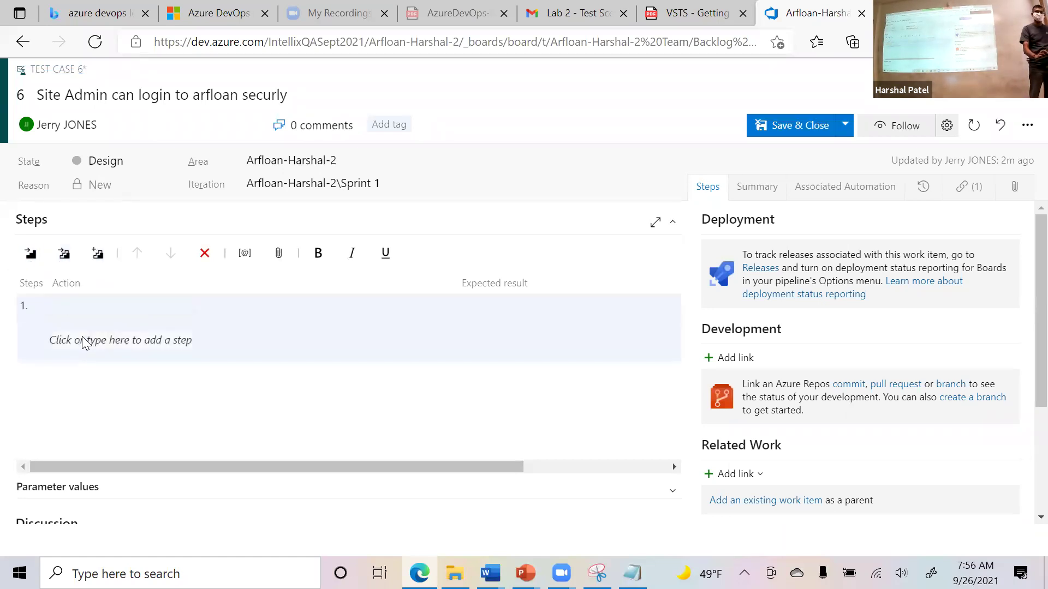
{"action": "key", "text": "alt+Tab"}
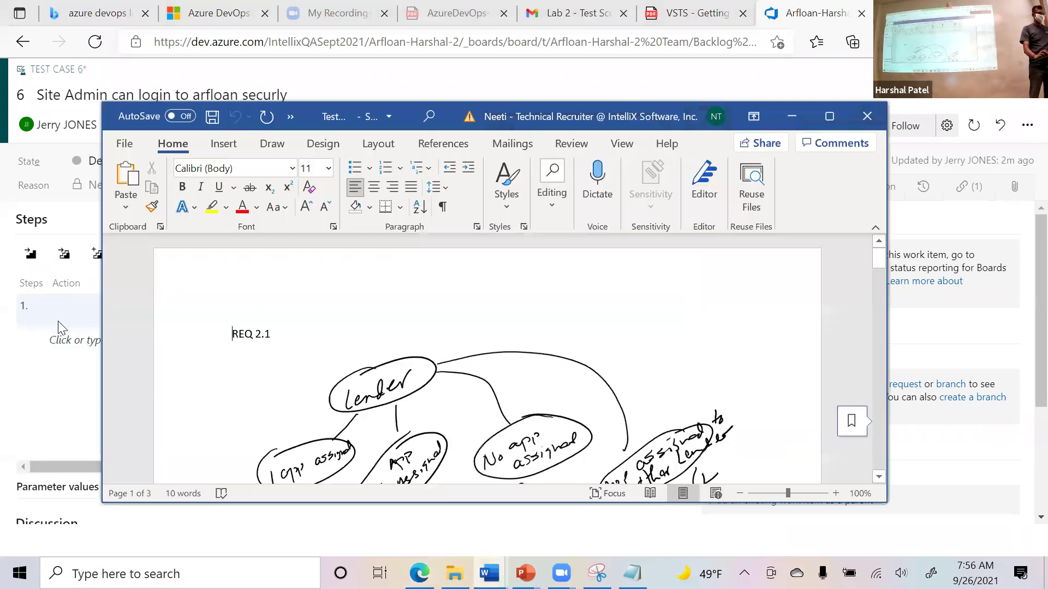
{"action": "key", "text": "alt+Tab"}
{"action": "key", "text": "alt+Tab"}
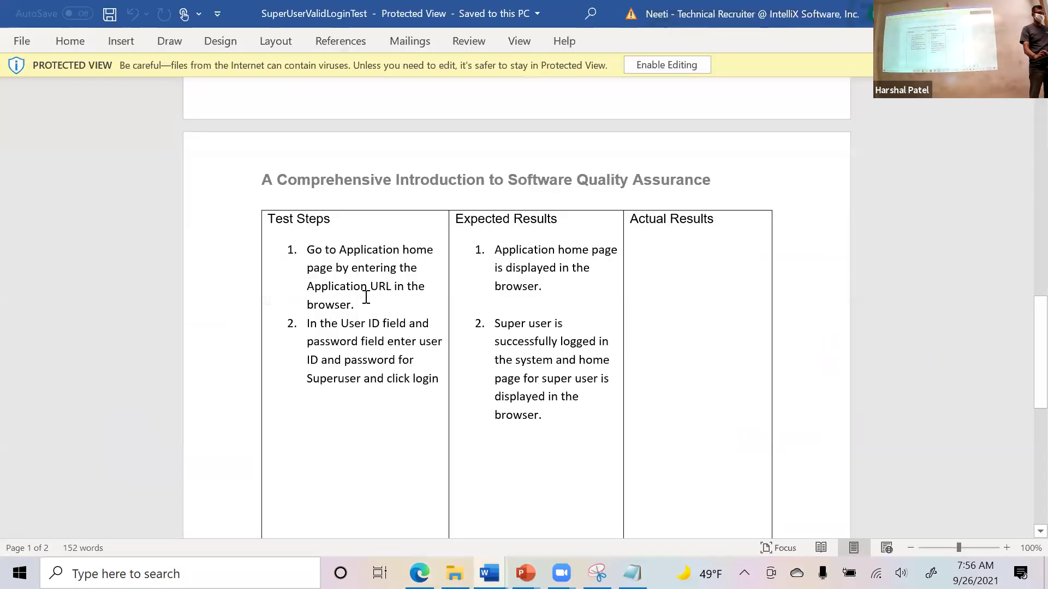
{"action": "left_click_drag", "start_coordinate": [356, 305], "coordinate": [311, 249]}
{"action": "key", "text": "alt+Tab"}
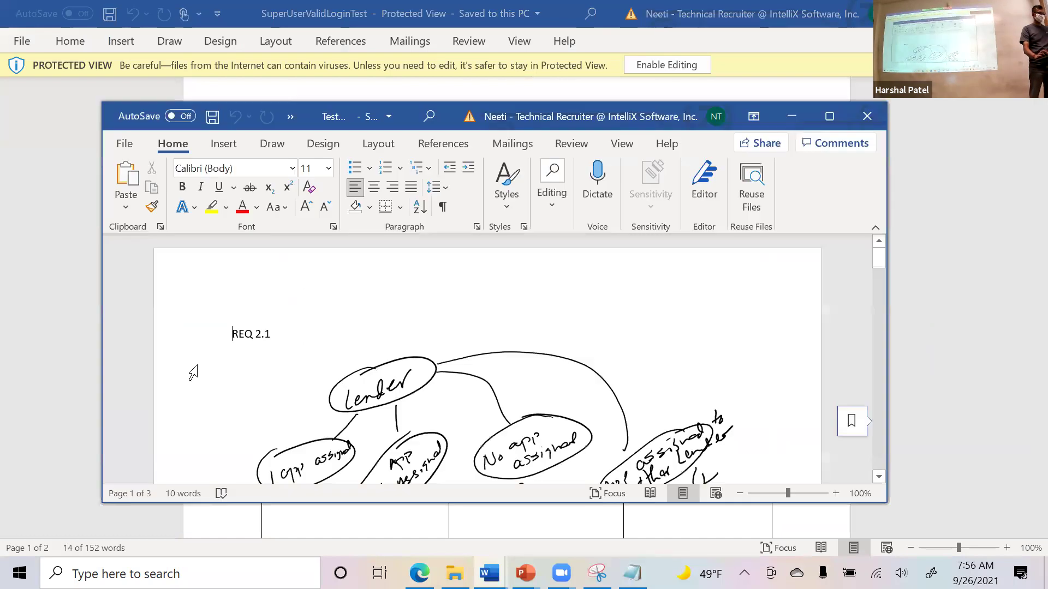
{"action": "key", "text": "alt+Tab"}
{"action": "type", "text": "1. Go to Application home page by entering the Application URL in the browser."}
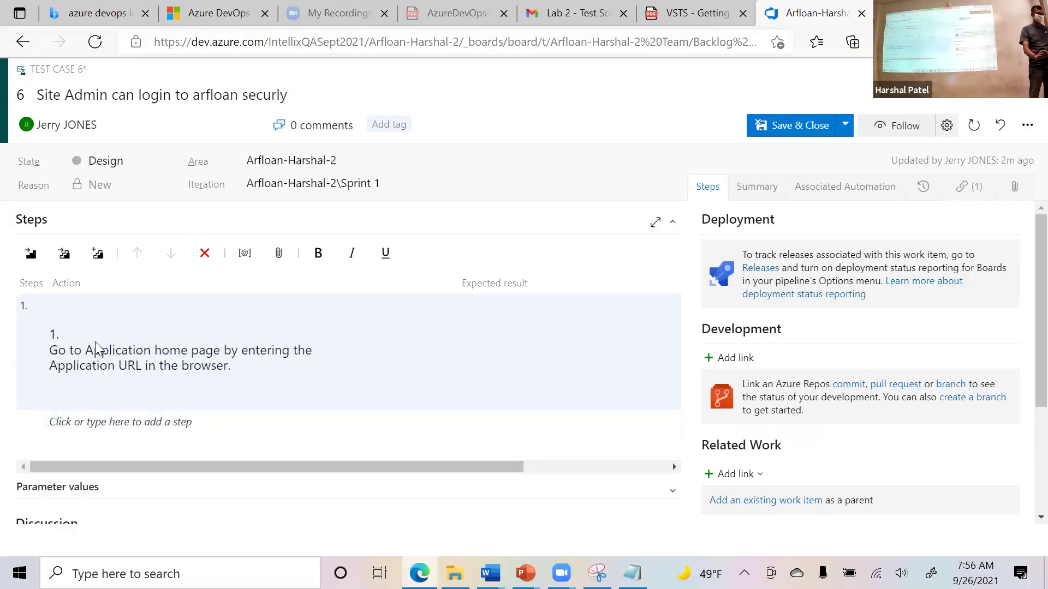
{"action": "key", "text": "BackSpace"}
{"action": "key", "text": "BackSpace"}
{"action": "key", "text": "BackSpace"}
{"action": "key", "text": "BackSpace"}
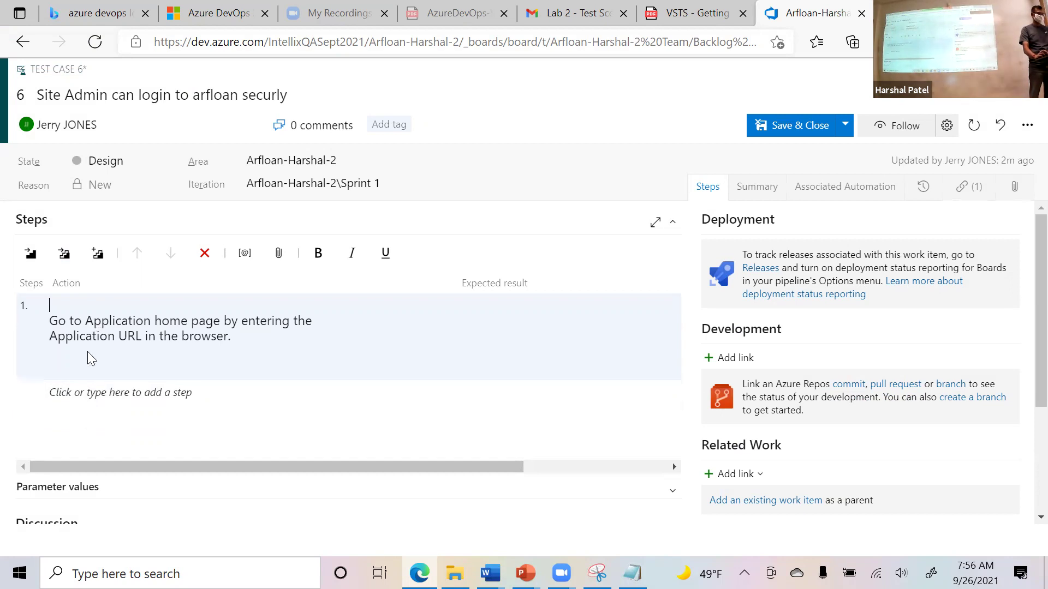
{"action": "key", "text": "Delete"}
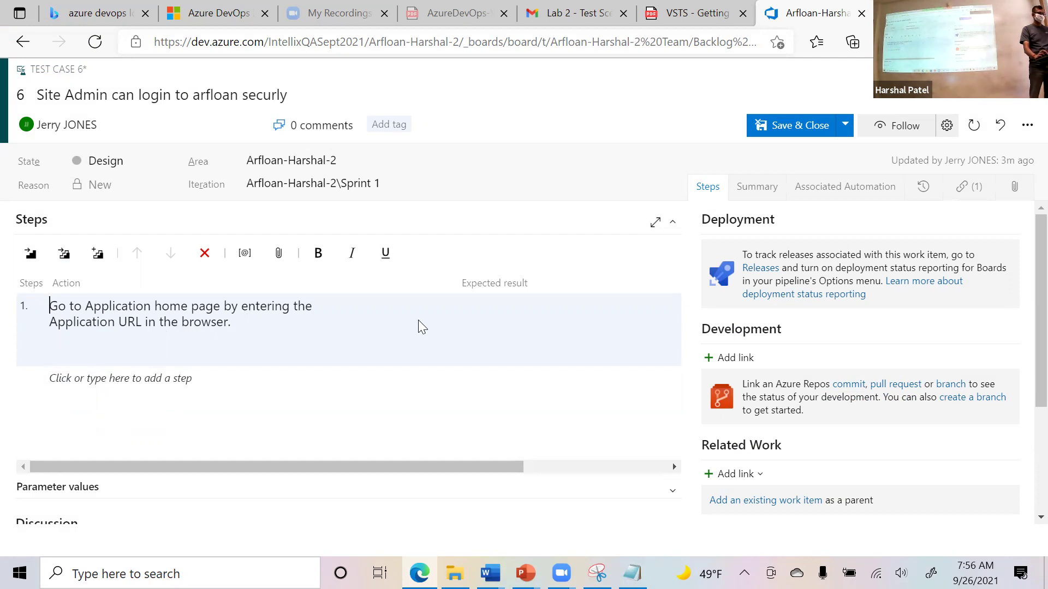
Paste step 1's expected result, the home page displayed in the browser, and tidy the text.
{"action": "key", "text": "alt+Tab"}
{"action": "key", "text": "alt+Tab"}
{"action": "key", "text": "Tab"}
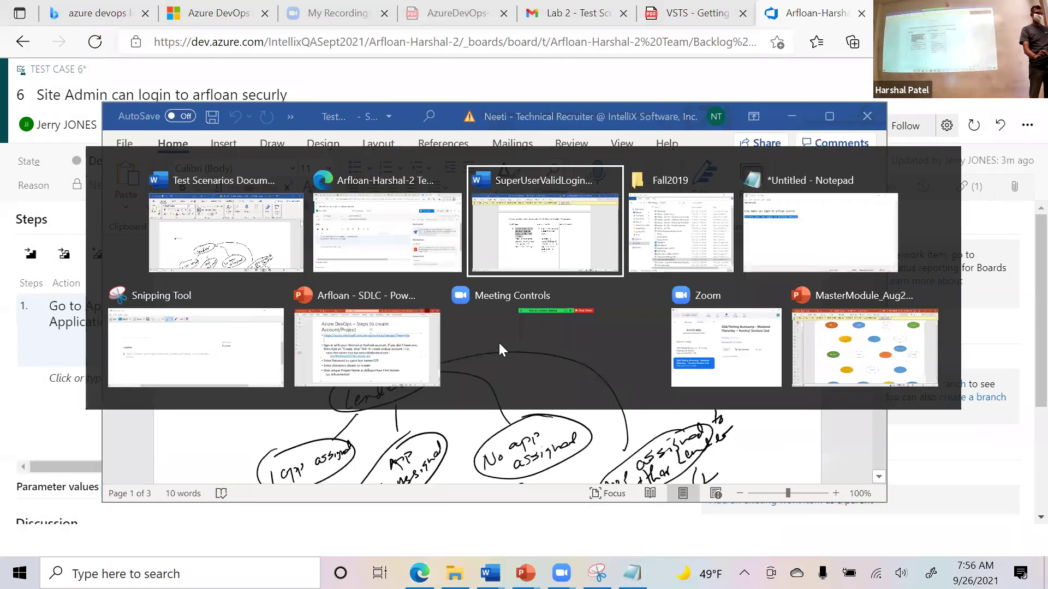
{"action": "left_click_drag", "start_coordinate": [546, 288], "coordinate": [496, 251]}
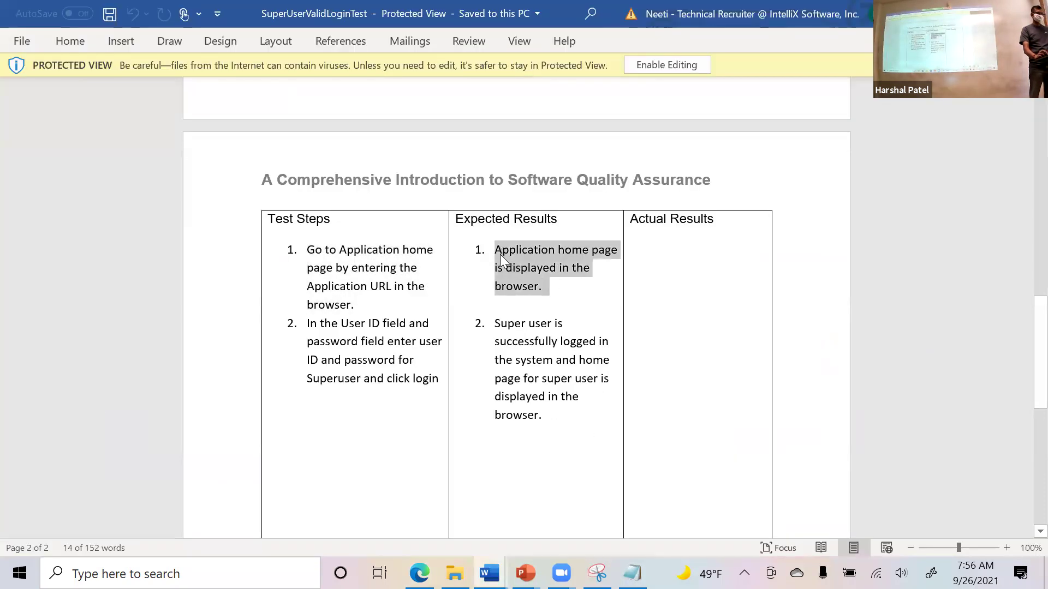
{"action": "key", "text": "alt+Tab"}
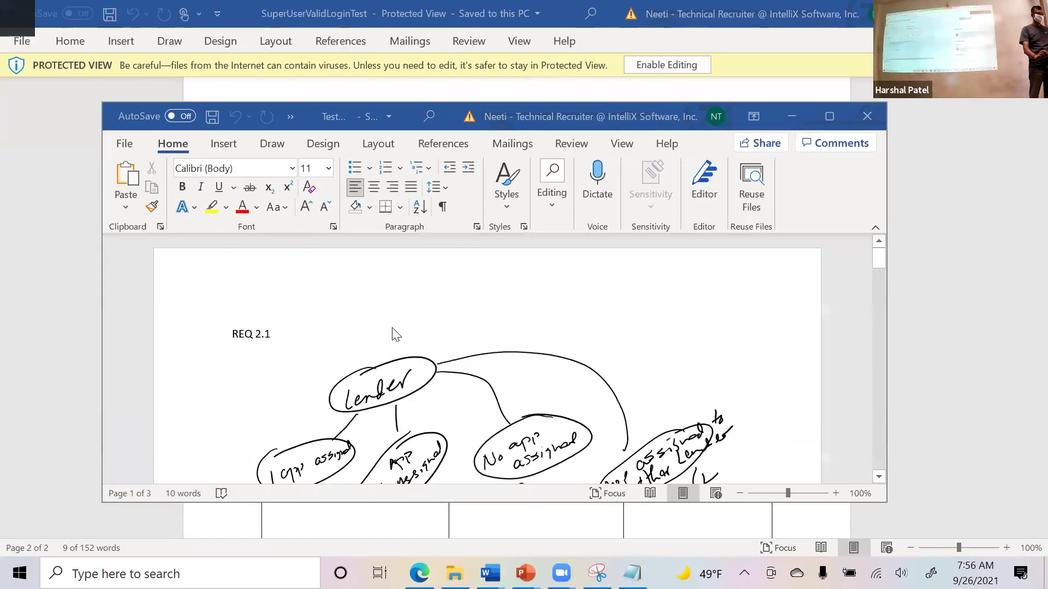
{"action": "key", "text": "alt+Tab"}
{"action": "key", "text": "Tab"}
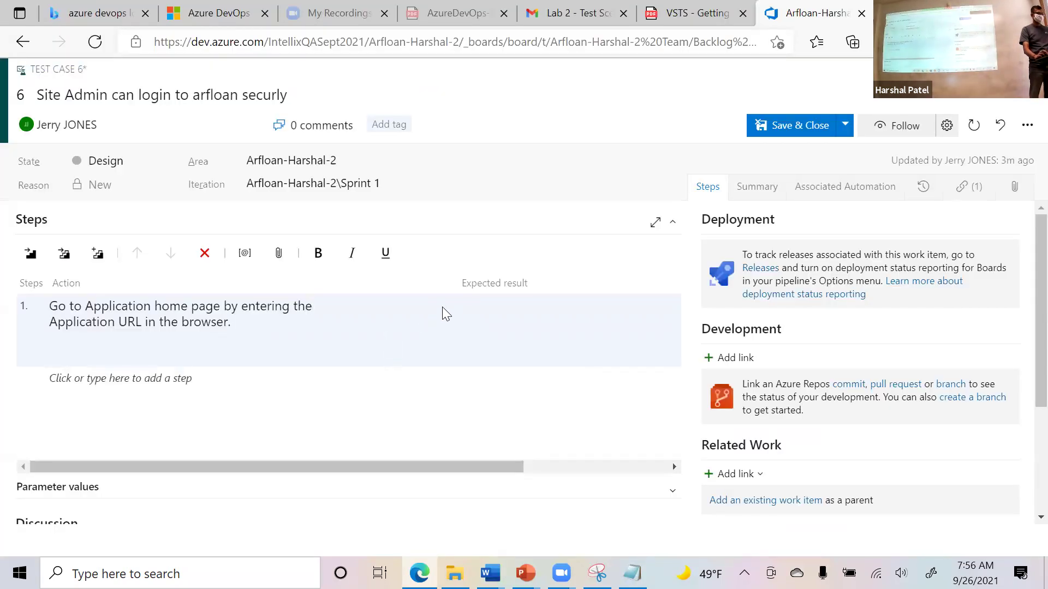
{"action": "scroll", "coordinate": [417, 467], "scroll_direction": "right", "scroll_amount": 3}
{"action": "left_click", "coordinate": [325, 318]}
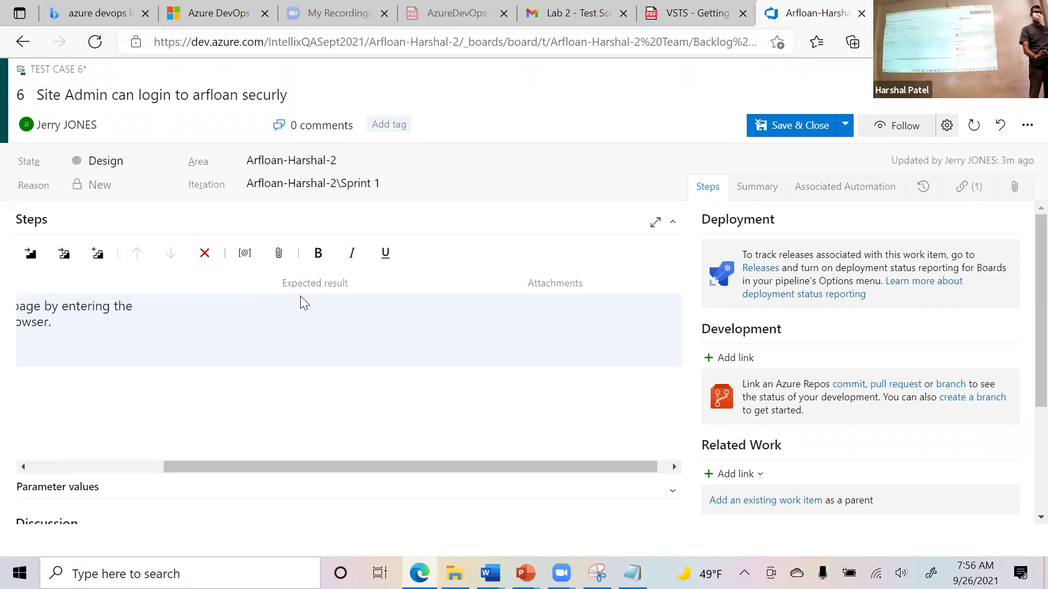
{"action": "left_click", "coordinate": [311, 319]}
{"action": "type", "text": "1. Application home page is displayed in the browser."}
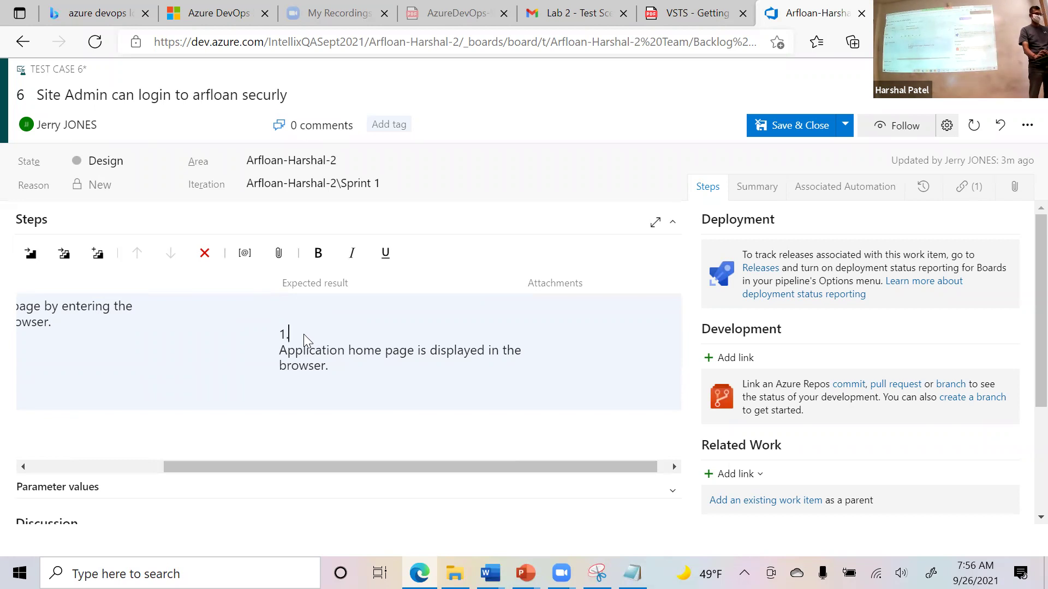
{"action": "key", "text": "BackSpace"}
{"action": "key", "text": "BackSpace"}
{"action": "key", "text": "Delete"}
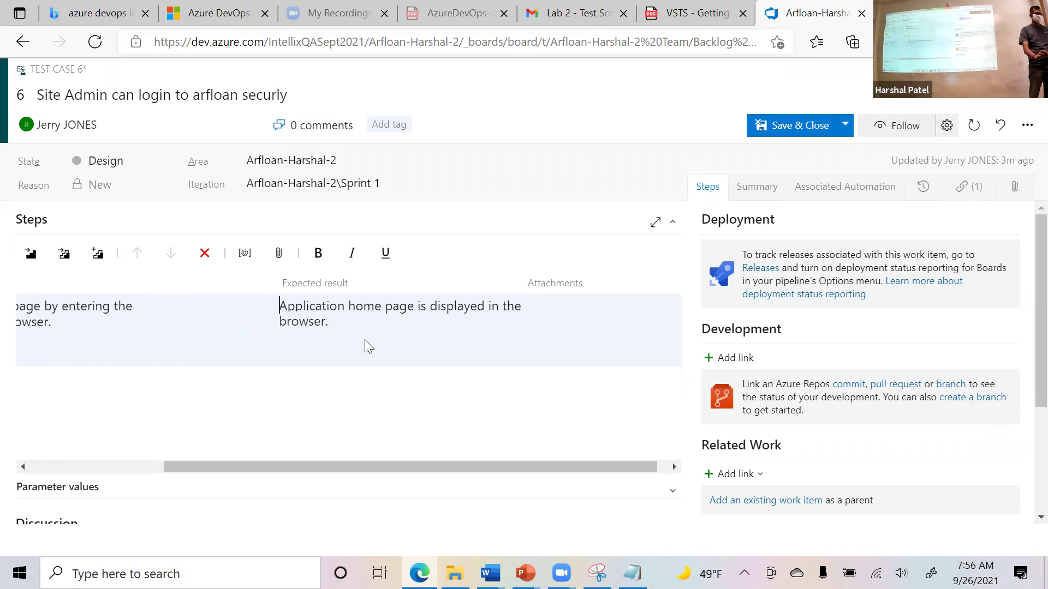
{"action": "left_click_drag", "start_coordinate": [372, 468], "coordinate": [202, 487]}
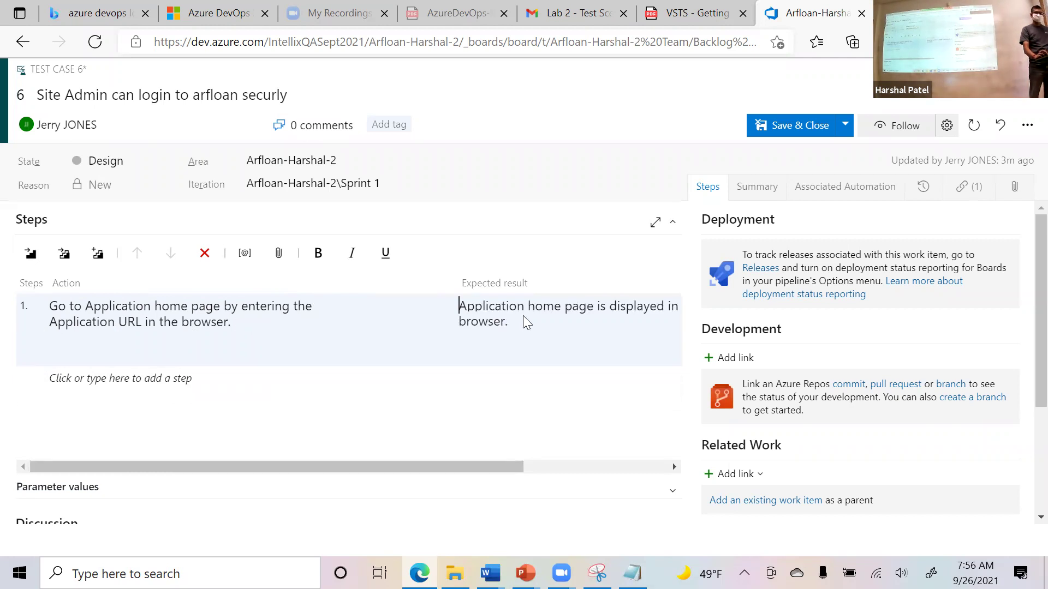
Close the Test Scenarios drawing and add step 2's action: log in with the Superuser's ID and password.
{"action": "key", "text": "alt+Tab"}
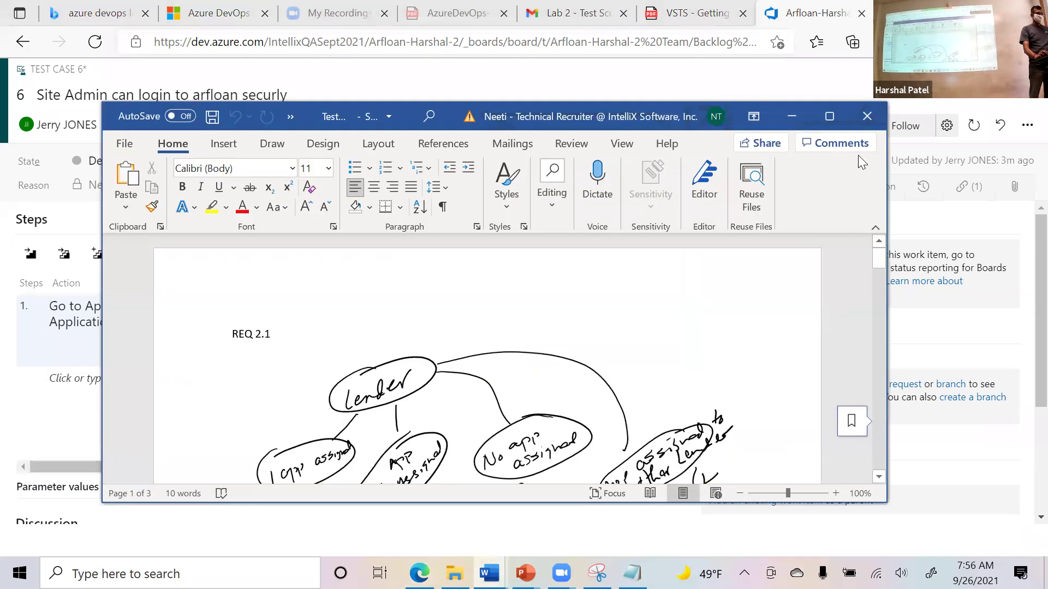
{"action": "left_click", "coordinate": [867, 117]}
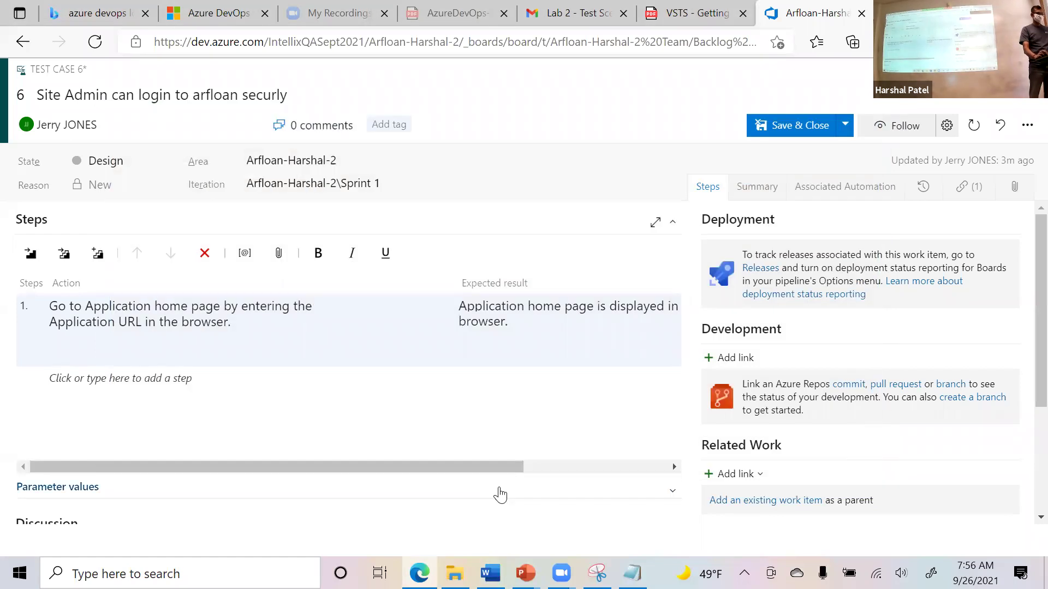
{"action": "key", "text": "alt+Tab"}
{"action": "key", "text": "alt+Tab"}
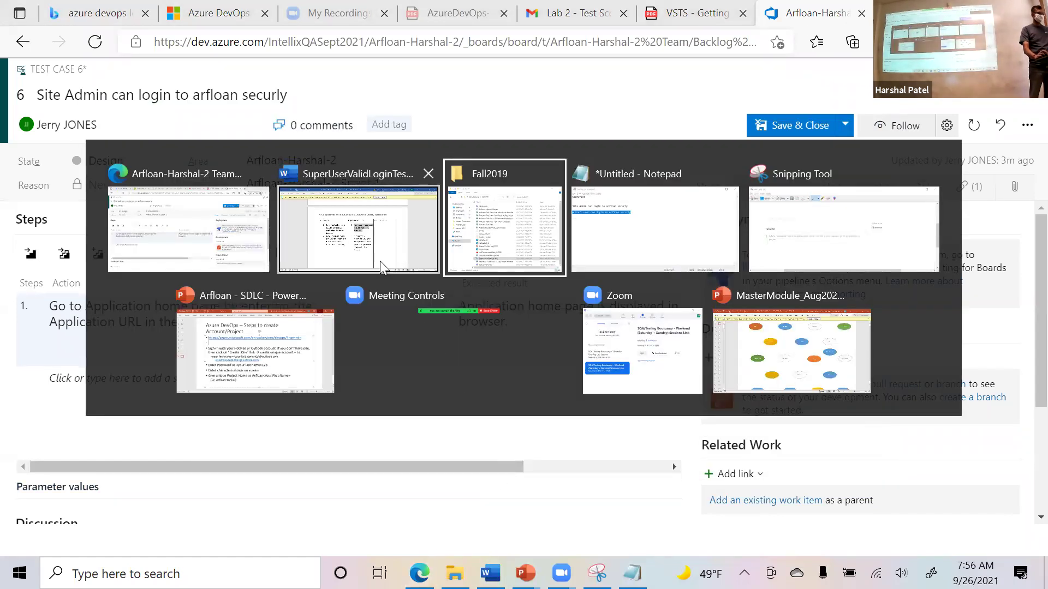
{"action": "left_click", "coordinate": [380, 261]}
{"action": "left_click_drag", "start_coordinate": [438, 381], "coordinate": [308, 325]}
{"action": "key", "text": "alt+Tab"}
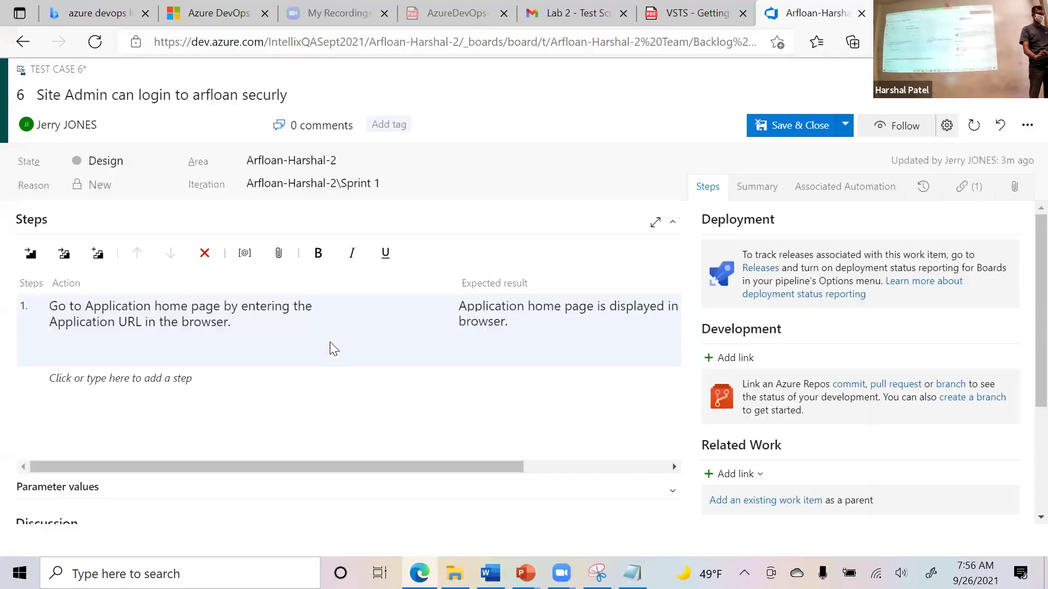
{"action": "left_click", "coordinate": [76, 381]}
{"action": "key", "text": "ctrl+v"}
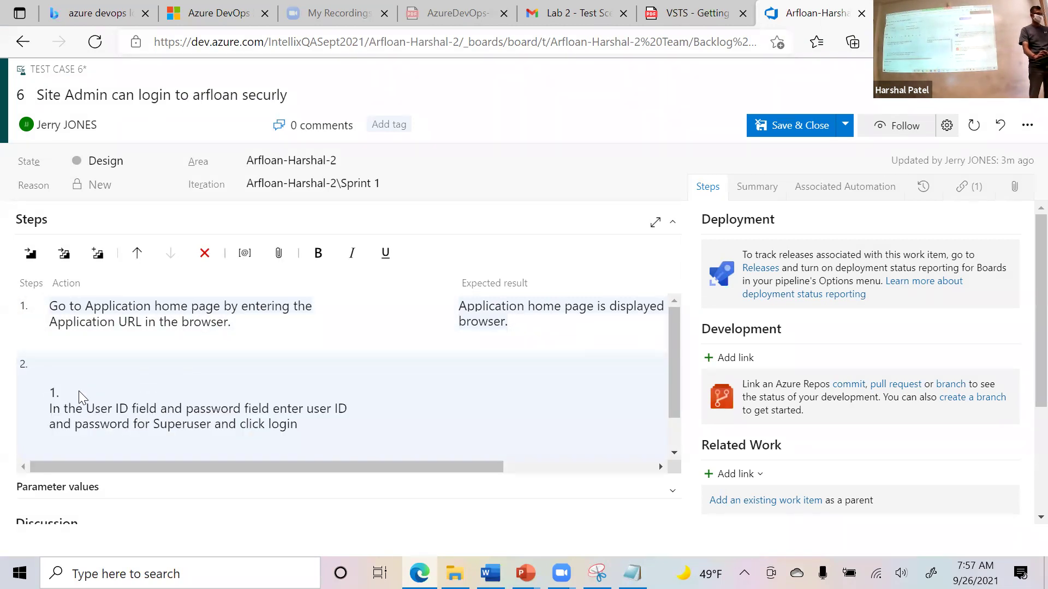
{"action": "key", "text": "BackSpace"}
{"action": "key", "text": "BackSpace"}
{"action": "key", "text": "Delete"}
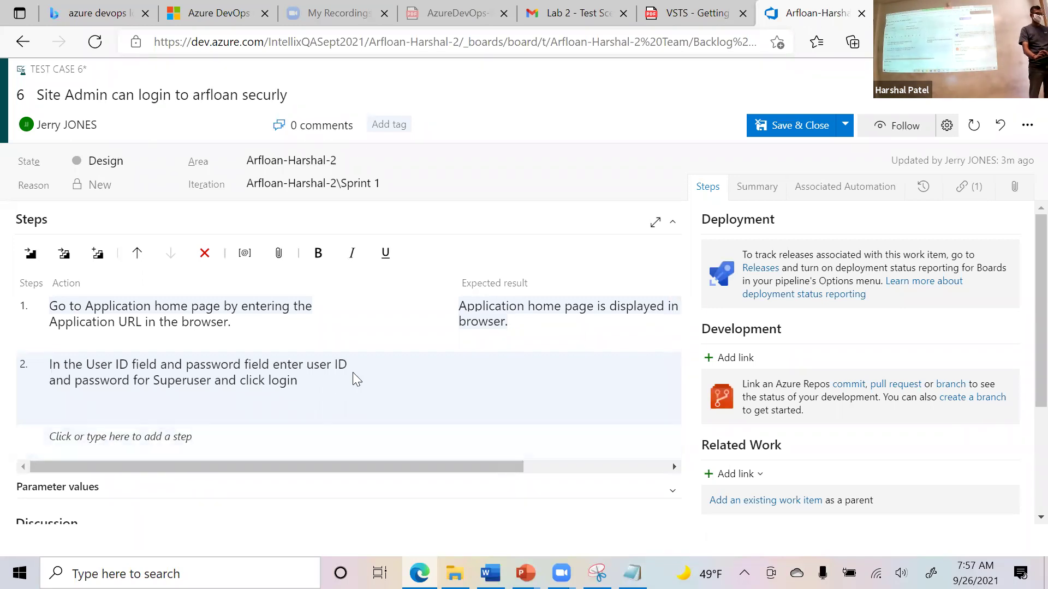
Paste step 2's expected result: the super user's home page is displayed.
{"action": "key", "text": "alt+Tab"}
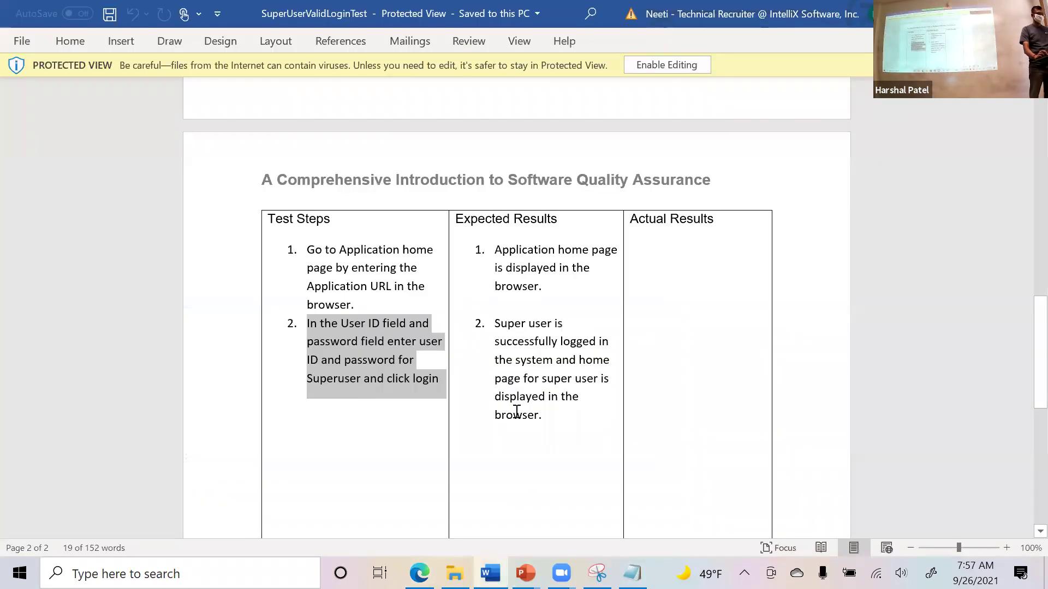
{"action": "left_click", "coordinate": [538, 404]}
{"action": "left_click_drag", "start_coordinate": [538, 404], "coordinate": [493, 325]}
{"action": "key", "text": "ctrl+c"}
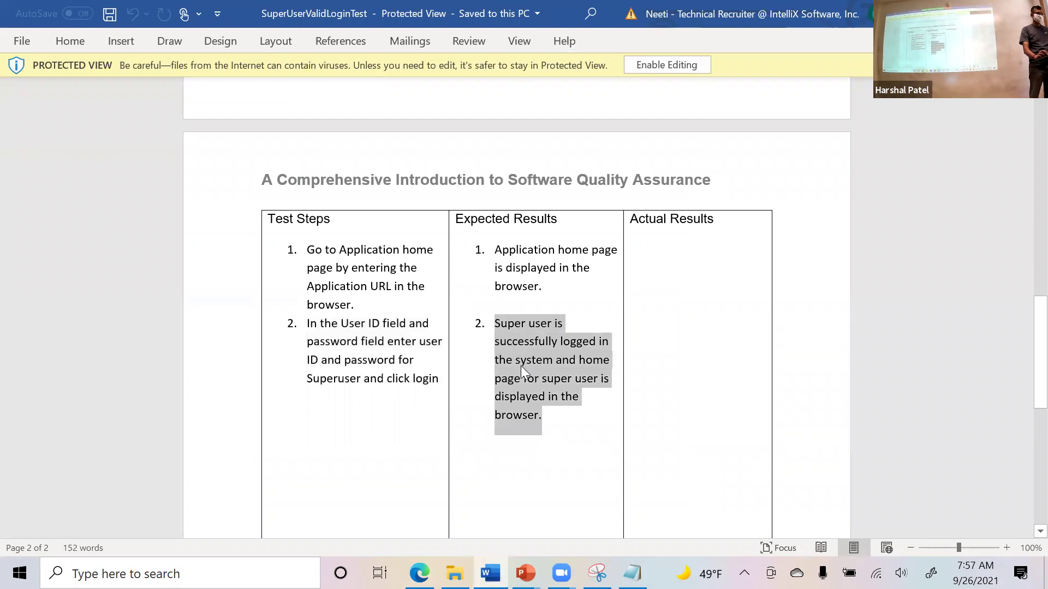
{"action": "key", "text": "alt+Tab"}
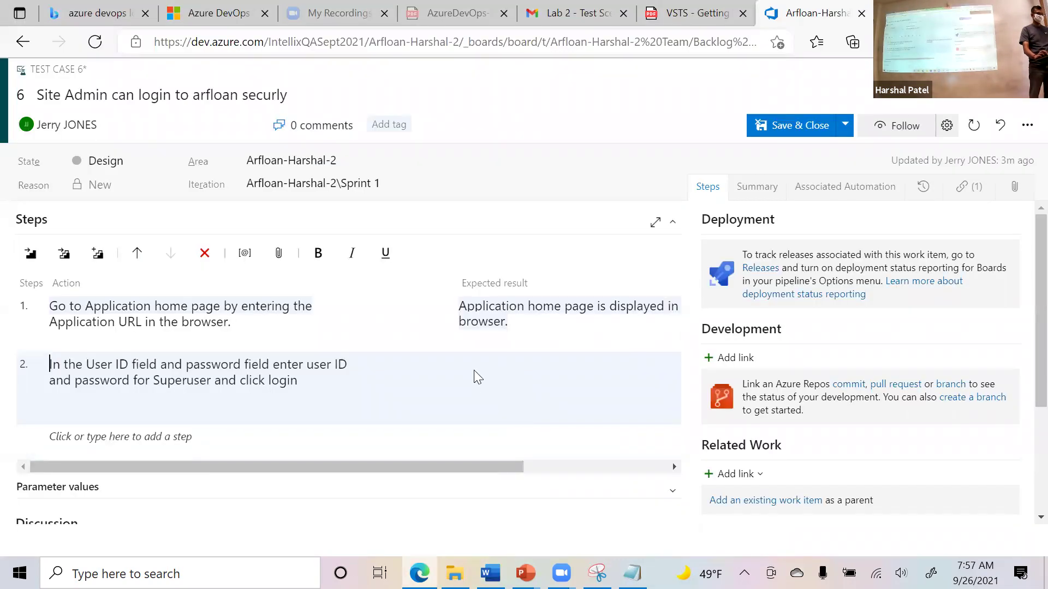
{"action": "left_click", "coordinate": [523, 399]}
{"action": "key", "text": "ctrl+v"}
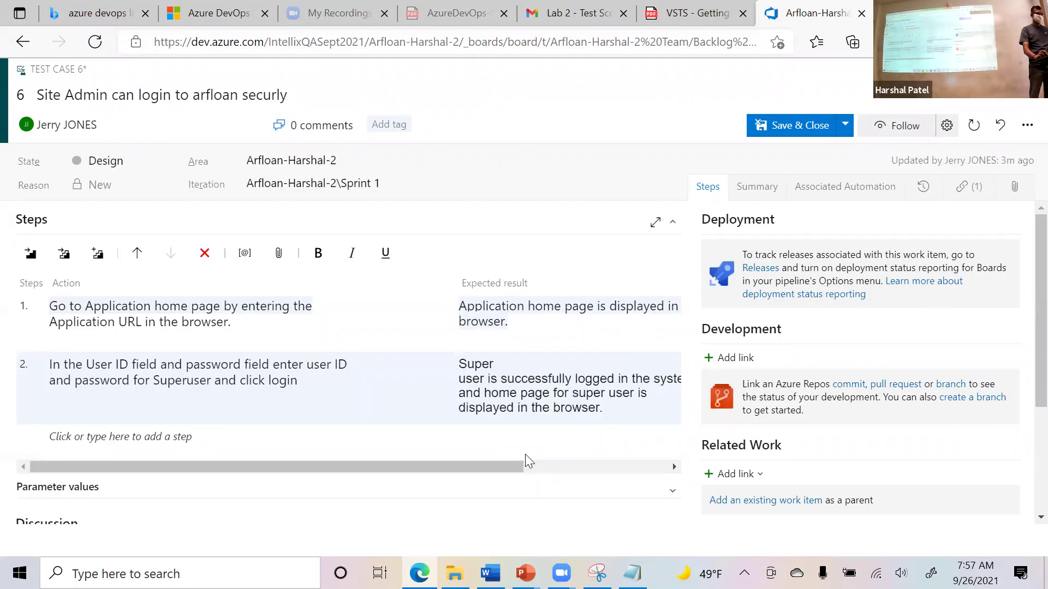
{"action": "left_click_drag", "start_coordinate": [482, 467], "coordinate": [458, 467]}
{"action": "key", "text": "alt+Tab"}
{"action": "left_click", "coordinate": [571, 300]}
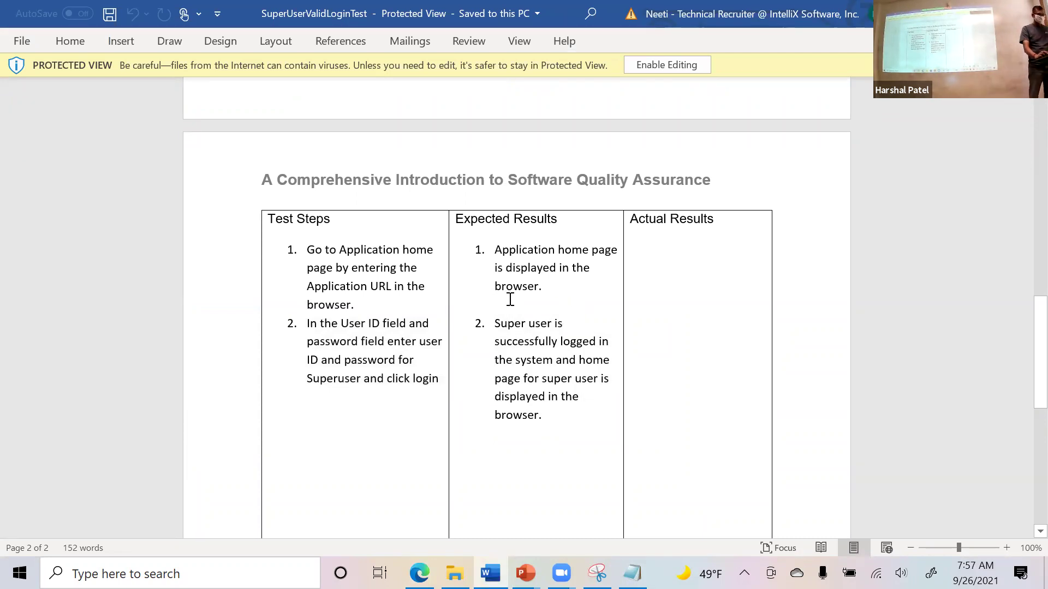
{"action": "scroll", "coordinate": [513, 303], "scroll_direction": "down", "scroll_amount": 6}
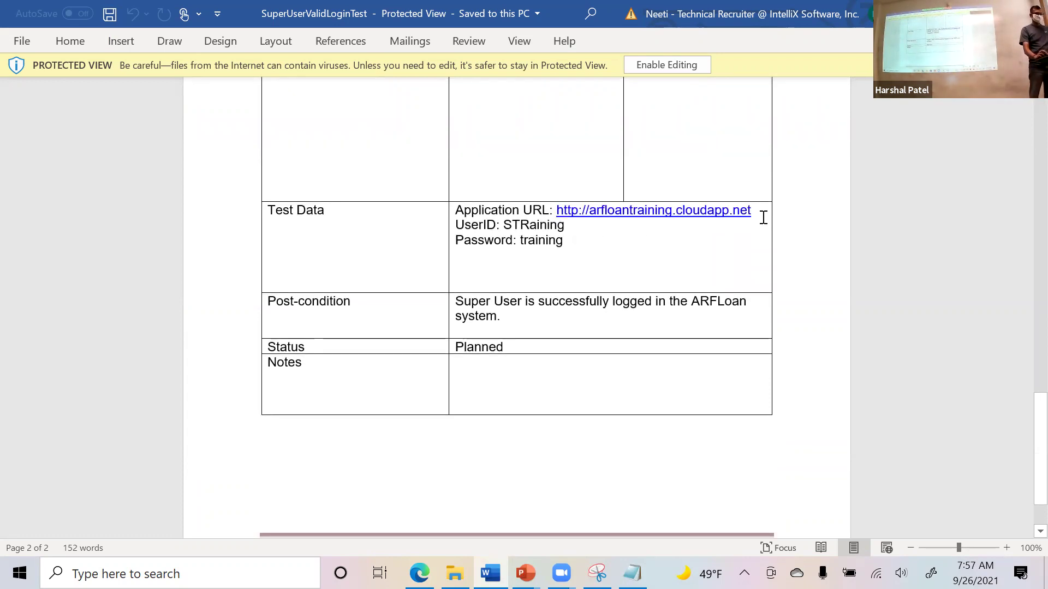
{"action": "left_click_drag", "start_coordinate": [753, 211], "coordinate": [452, 211]}
{"action": "key", "text": "ctrl+c"}
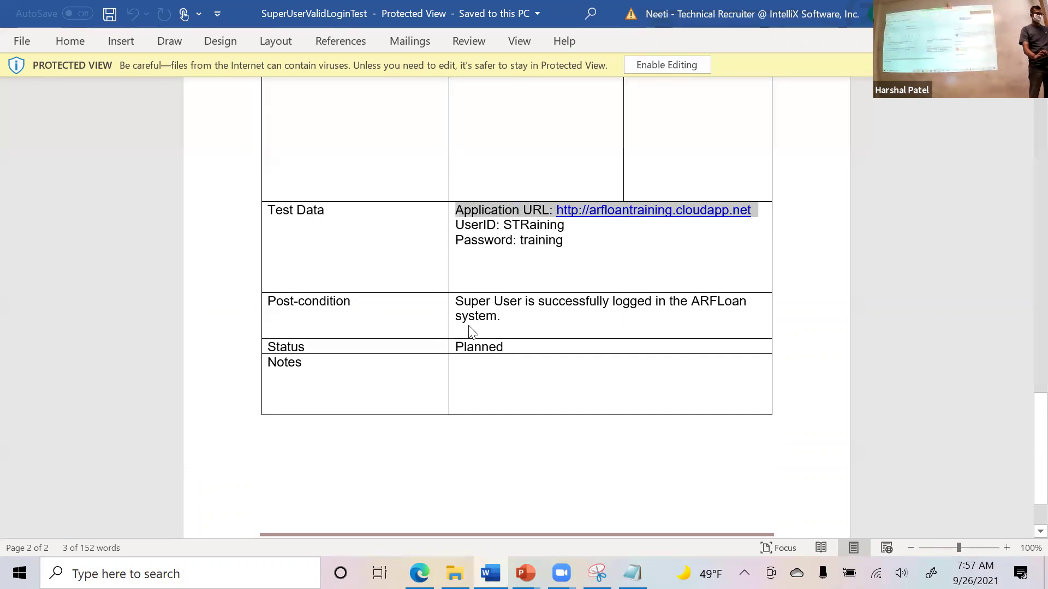
{"action": "key", "text": "alt+Tab"}
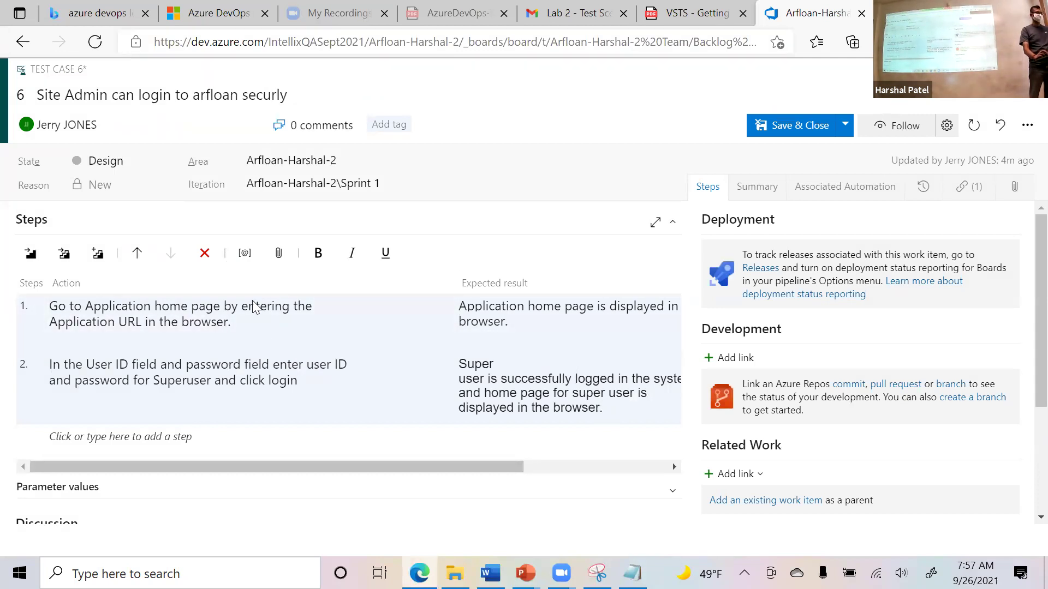
{"action": "left_click", "coordinate": [290, 334]}
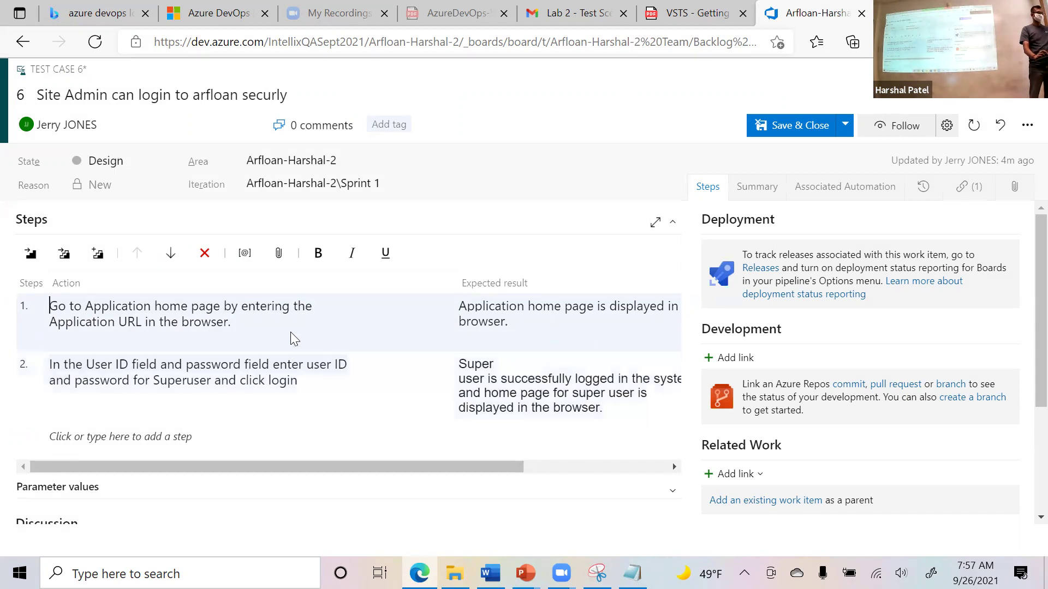
{"action": "key", "text": "Tab"}
{"action": "key", "text": "Tab"}
{"action": "key", "text": "Tab"}
{"action": "key", "text": "Tab"}
{"action": "left_click", "coordinate": [262, 327]}
{"action": "key", "text": "ctrl+v"}
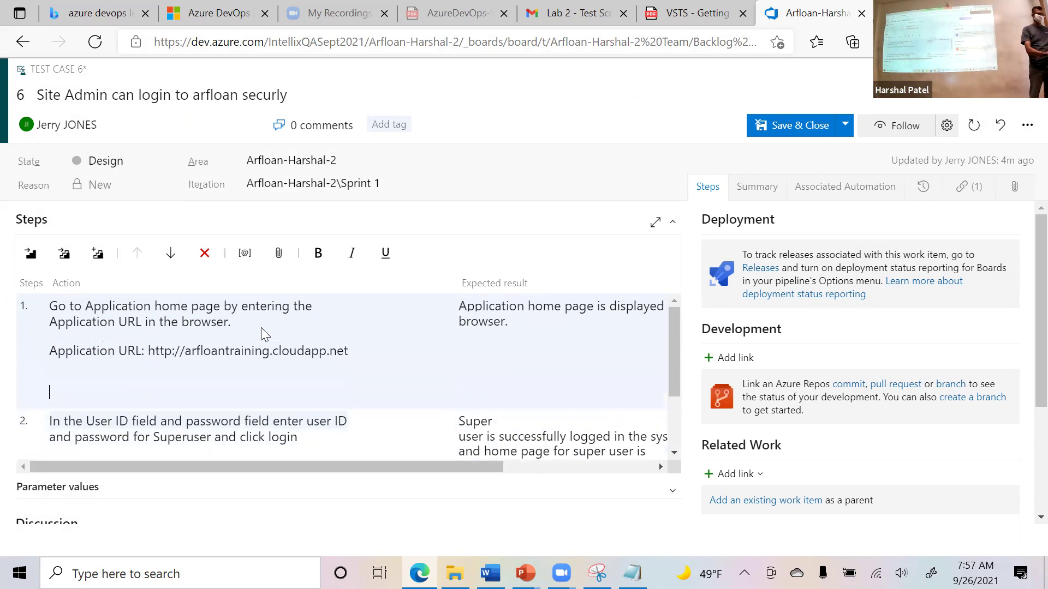
{"action": "key", "text": "BackSpace"}
{"action": "key", "text": "BackSpace"}
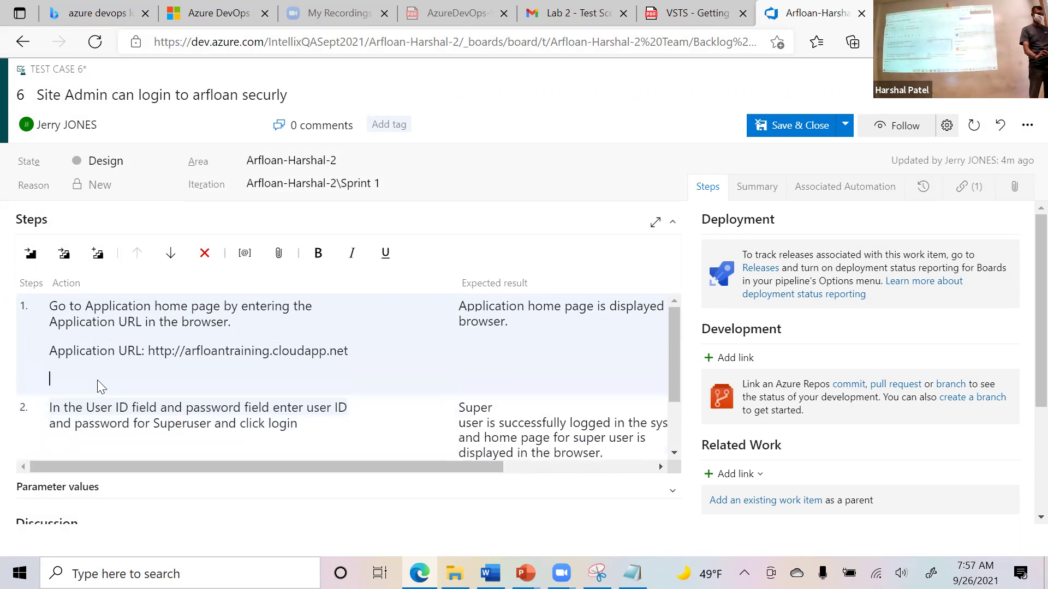
{"action": "key", "text": "BackSpace"}
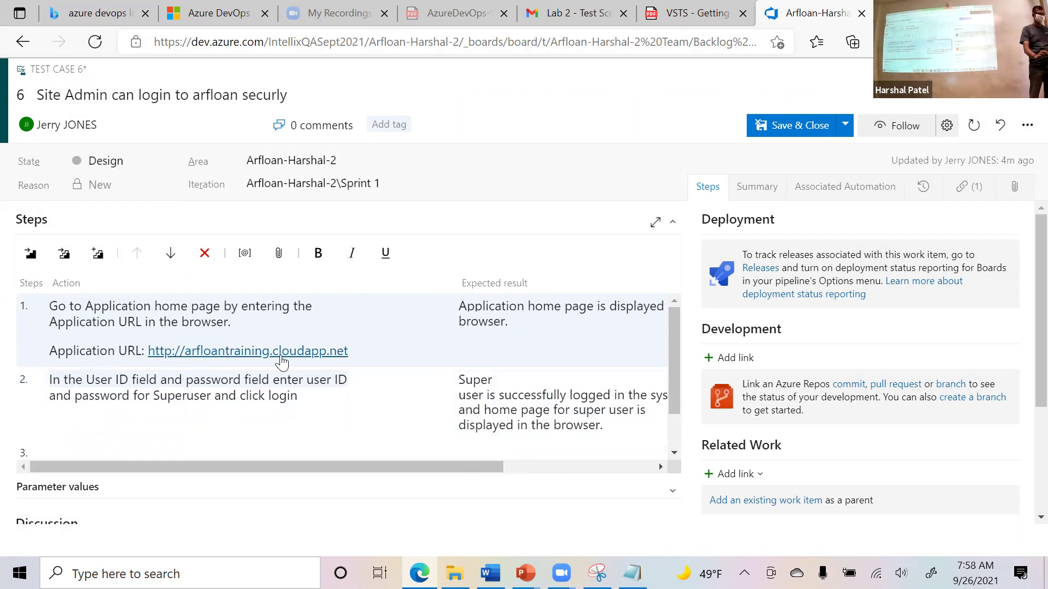
{"action": "key", "text": "alt+Tab"}
End step 2's action with a period and paste the user ID and password lines beneath it.
{"action": "left_click_drag", "start_coordinate": [577, 238], "coordinate": [471, 225]}
{"action": "key", "text": "ctrl+c"}
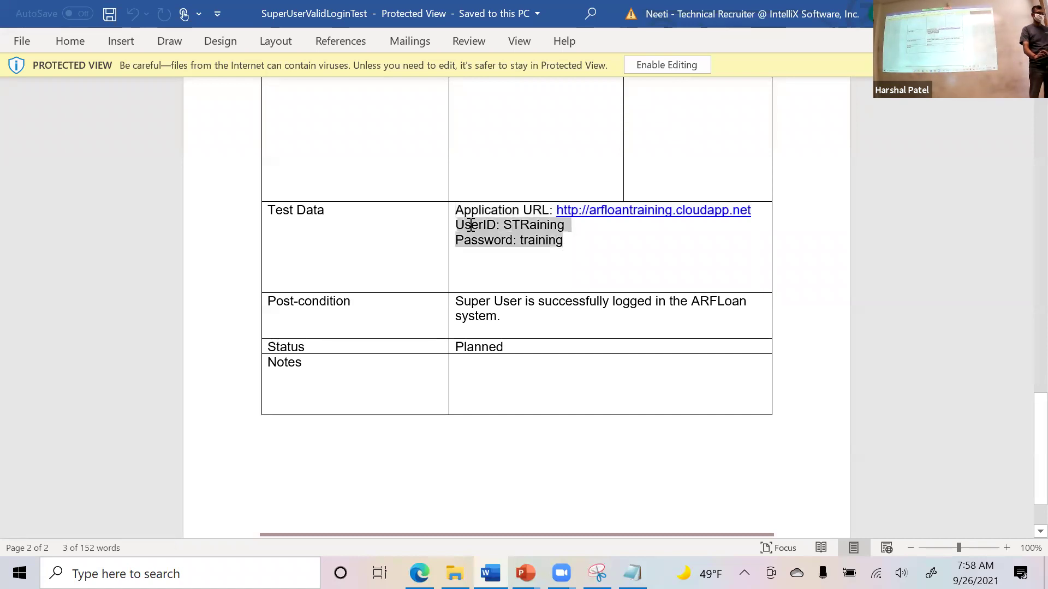
{"action": "key", "text": "alt+Tab"}
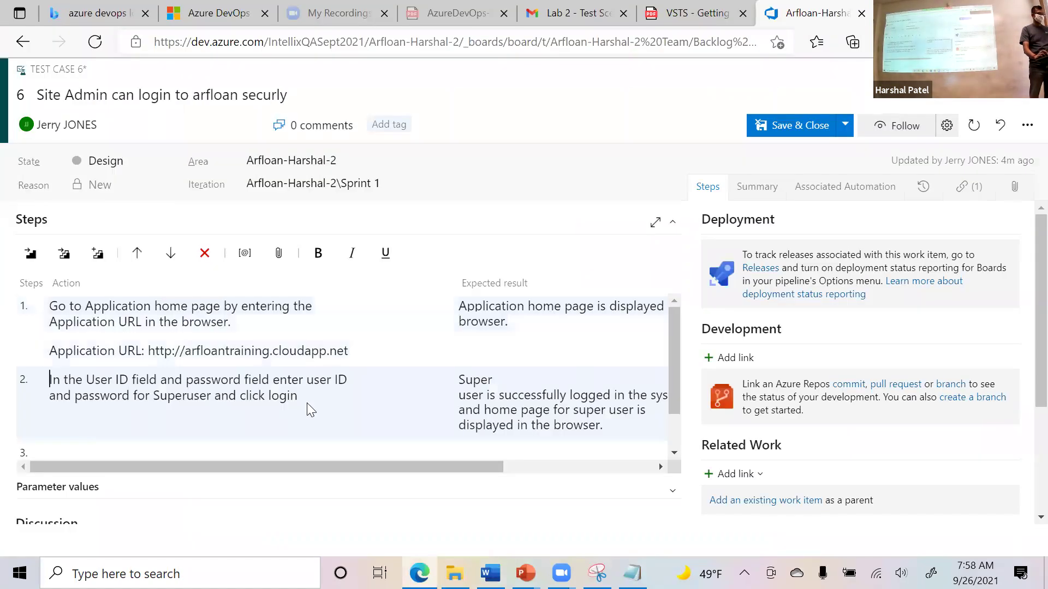
{"action": "type", "text": "."}
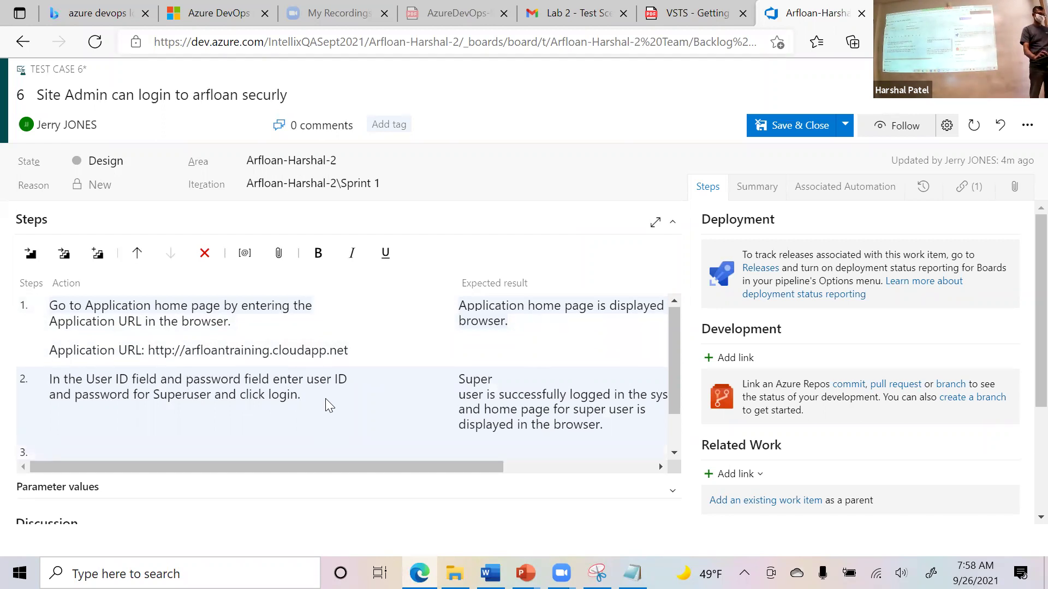
{"action": "key", "text": "ctrl+v"}
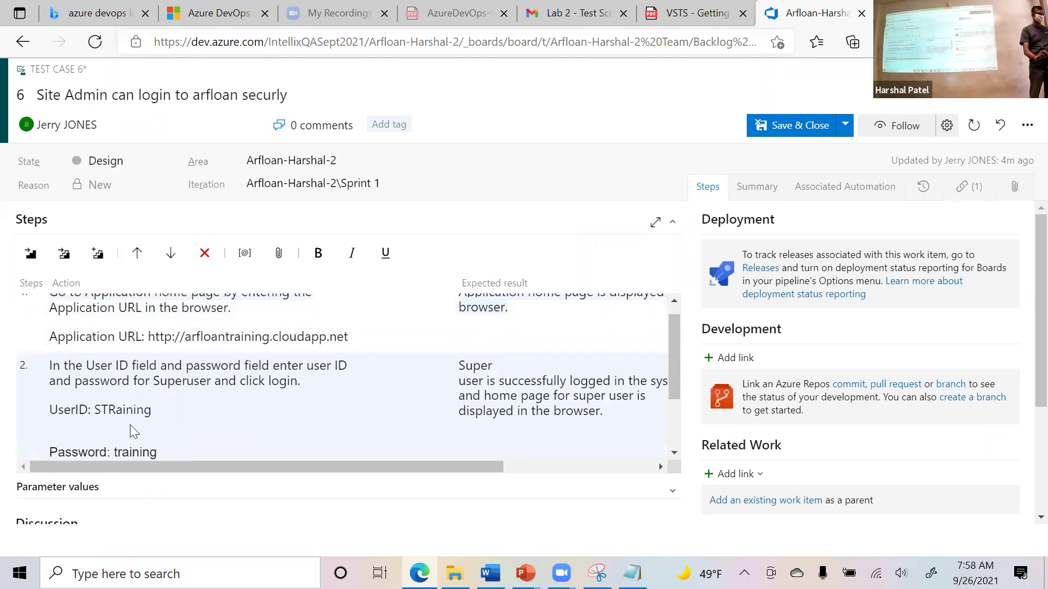
{"action": "key", "text": "Delete"}
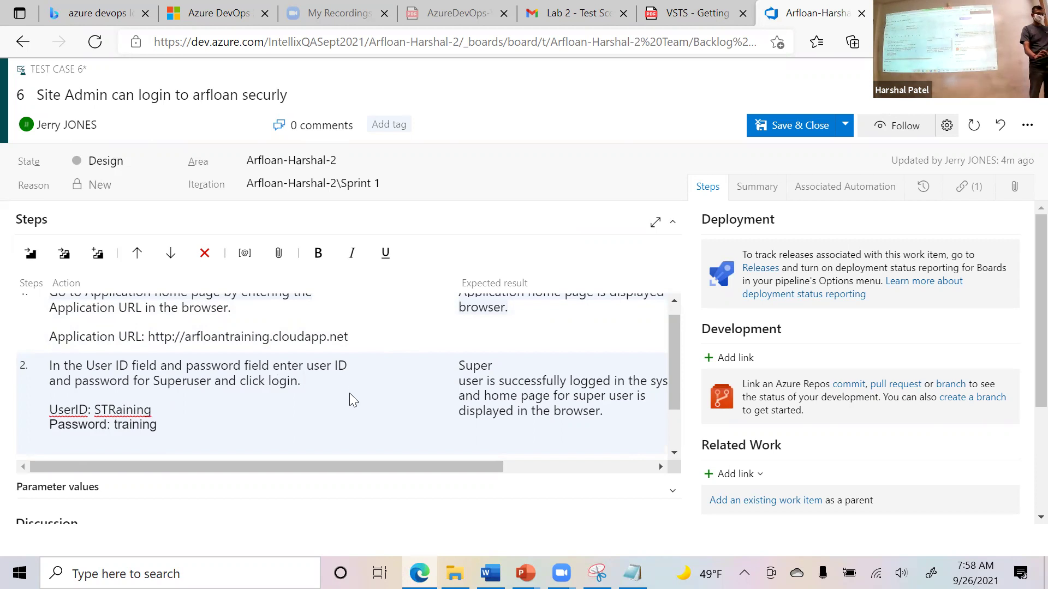
{"action": "scroll", "coordinate": [311, 349], "scroll_direction": "up", "scroll_amount": 1}
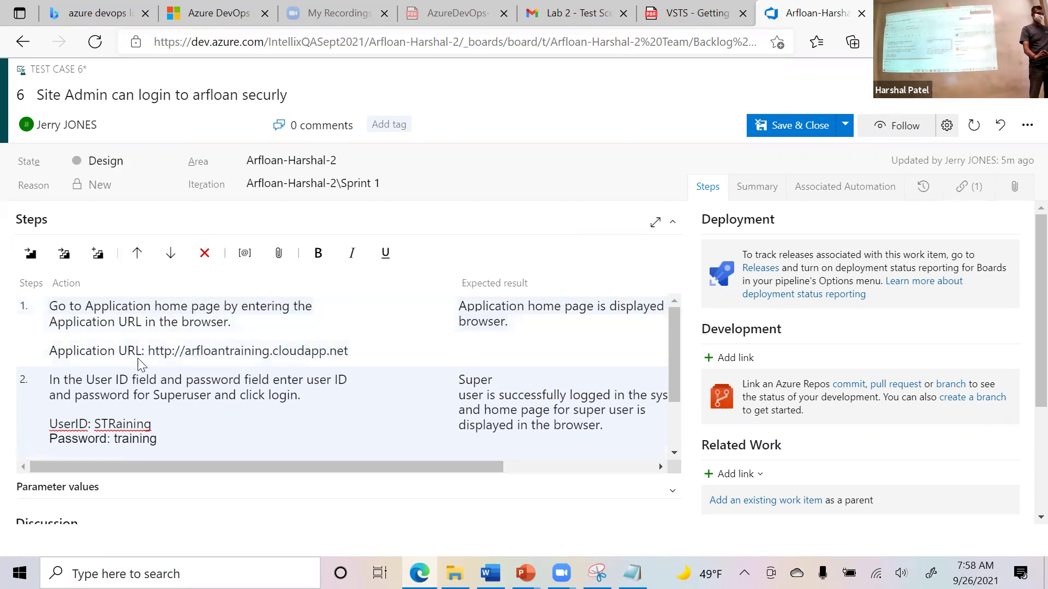
Copy all three test data lines from the Word Test Data cell.
{"action": "key", "text": "alt+Tab"}
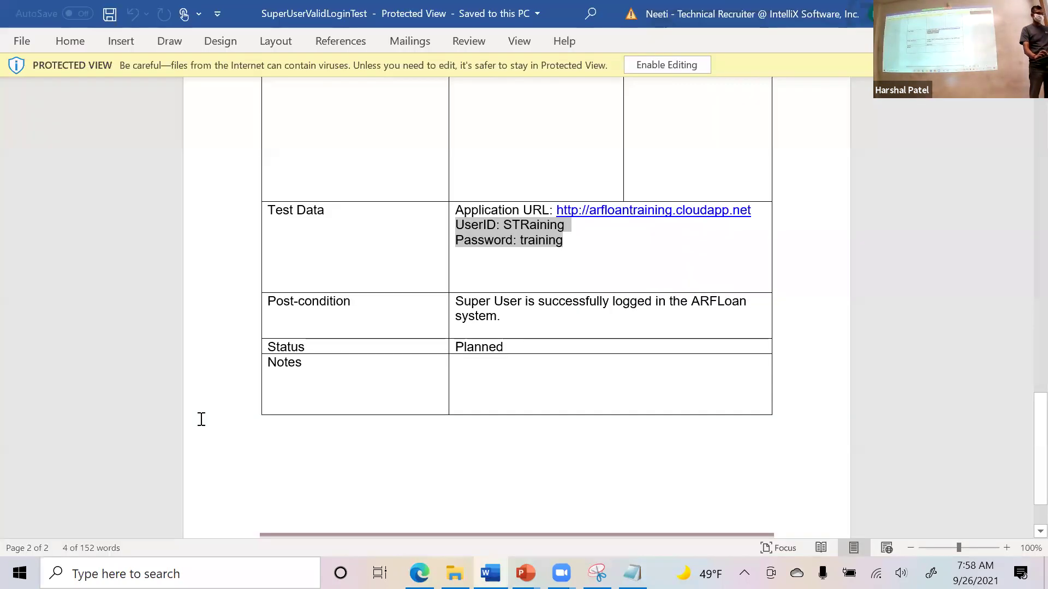
{"action": "left_click", "coordinate": [602, 243]}
{"action": "left_click_drag", "start_coordinate": [602, 243], "coordinate": [456, 214]}
{"action": "key", "text": "ctrl+c"}
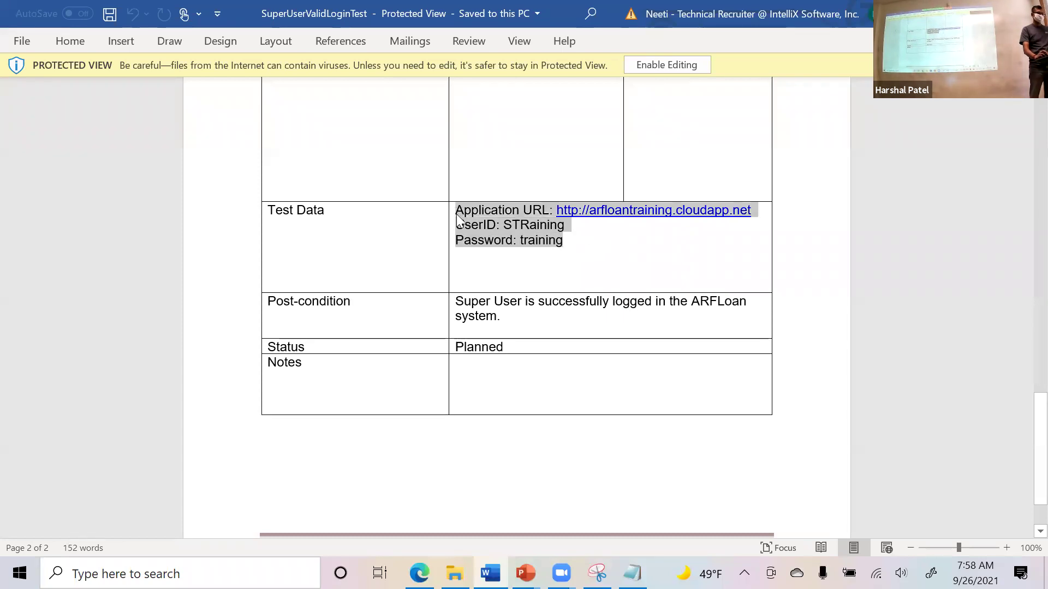
{"action": "key", "text": "alt+Tab"}
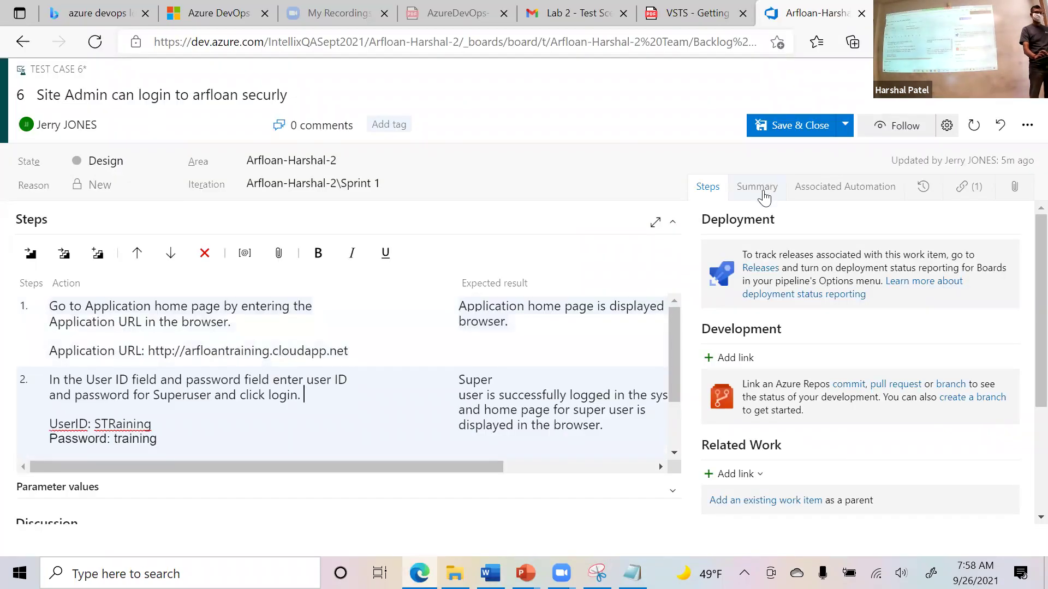
Paste the URL, user ID and password lines into the Summary Description under a bold, underlined 'Test Data:' heading.
{"action": "left_click", "coordinate": [757, 197]}
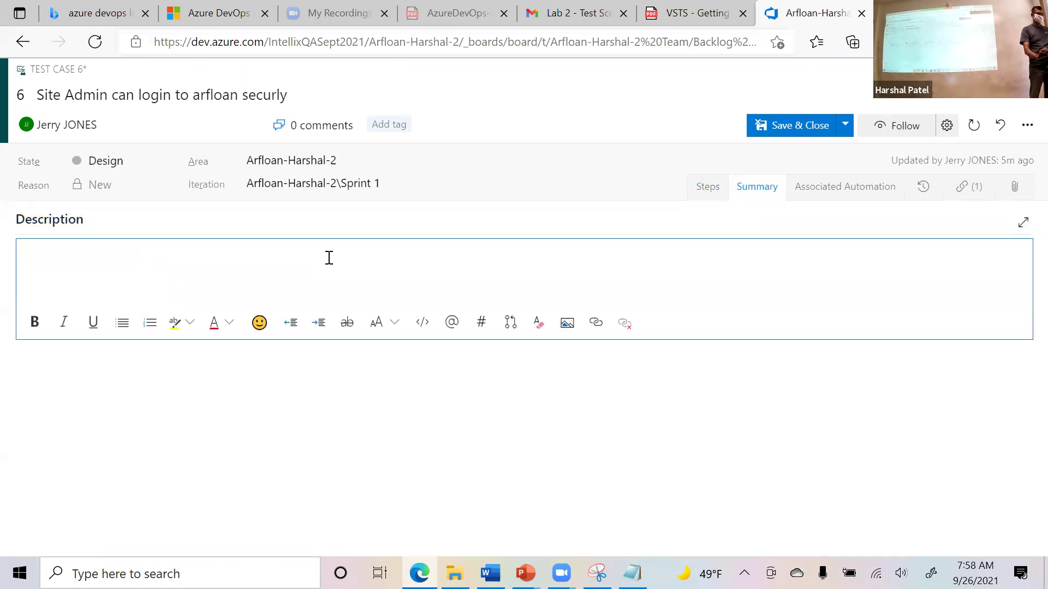
{"action": "key", "text": "ctrl+v"}
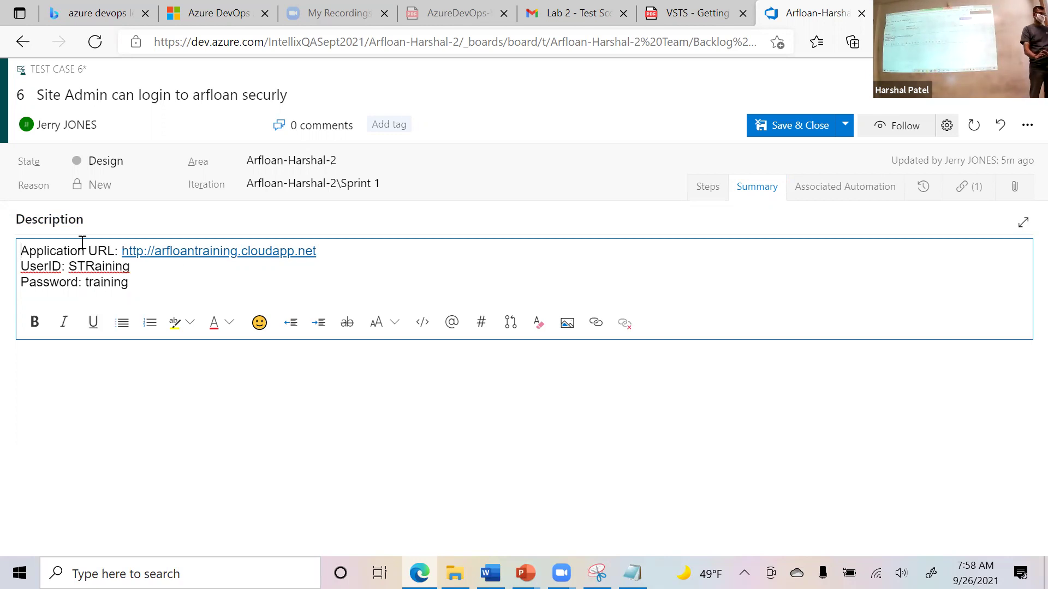
{"action": "key", "text": "Return"}
{"action": "key", "text": "Return"}
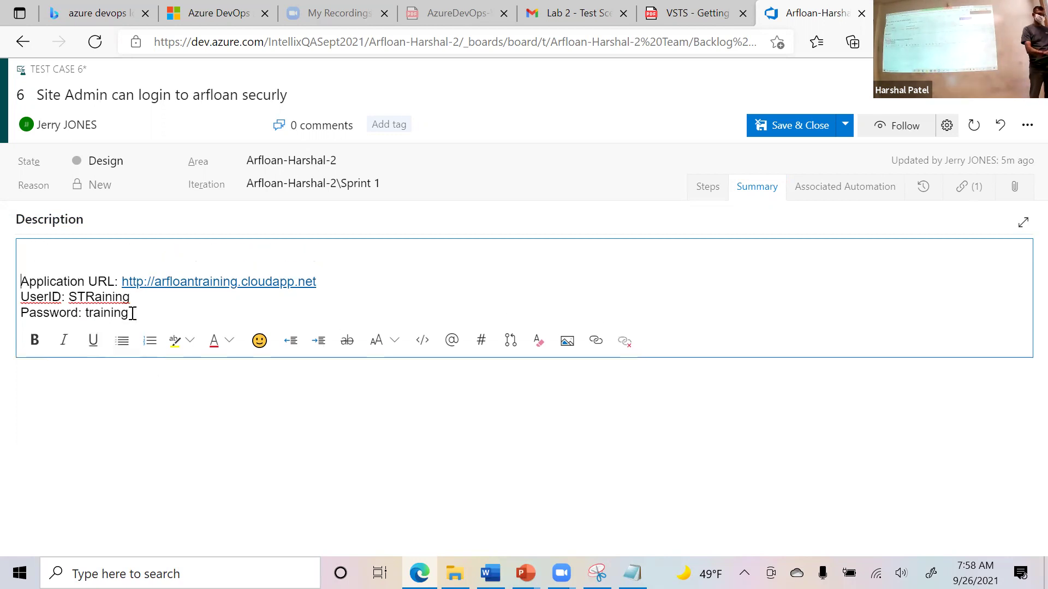
{"action": "left_click", "coordinate": [131, 313]}
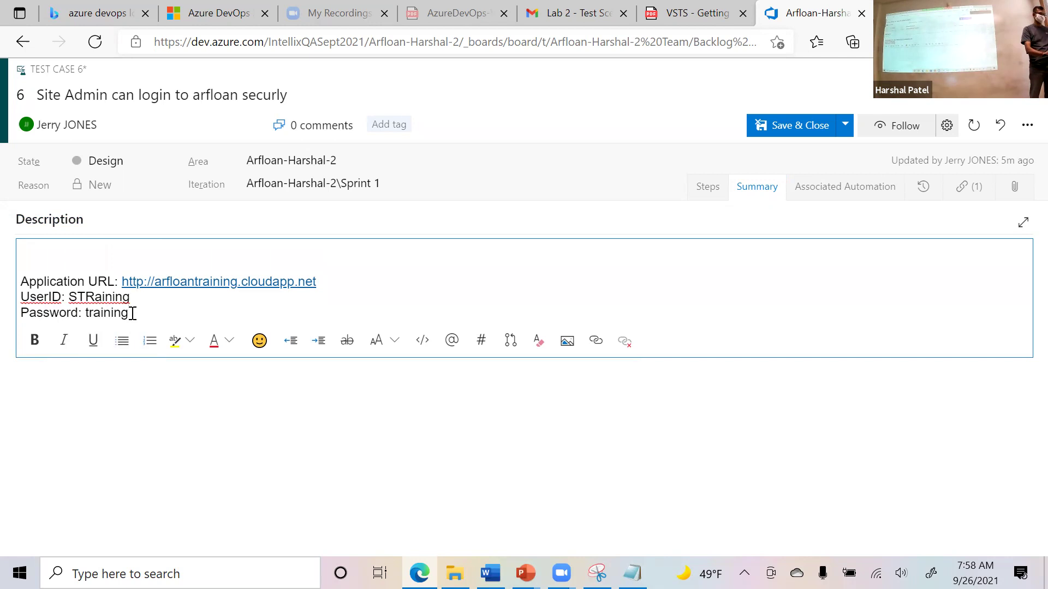
{"action": "left_click", "coordinate": [44, 269]}
{"action": "type", "text": "TestData"}
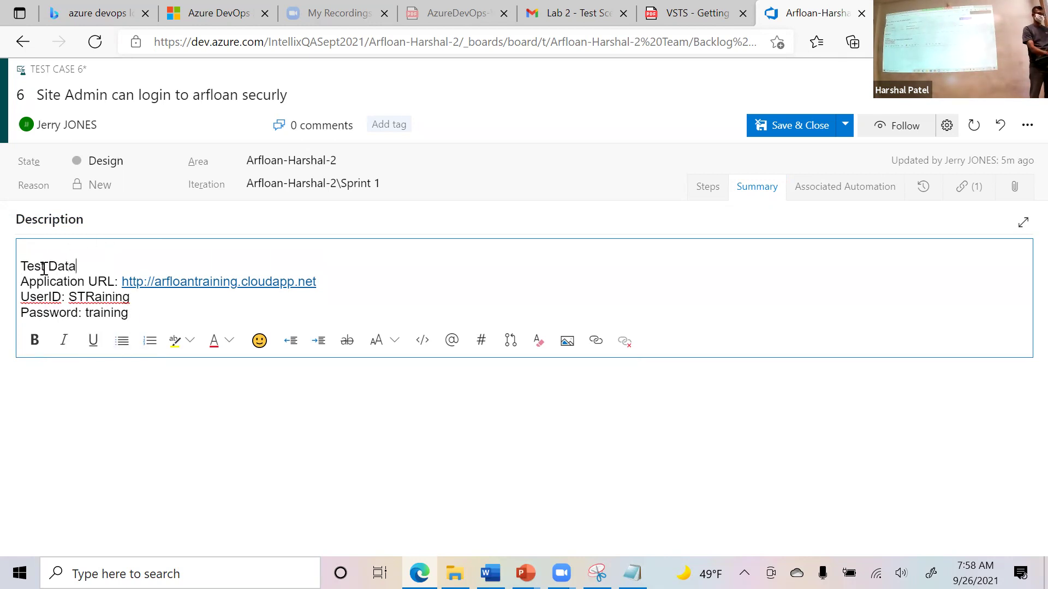
{"action": "key", "text": "shift+Left"}
{"action": "key", "text": "shift+Left"}
{"action": "key", "text": "shift+Left"}
{"action": "key", "text": "shift+Left"}
{"action": "key", "text": "shift+Left"}
{"action": "key", "text": "shift+Left"}
{"action": "key", "text": "shift+Left"}
{"action": "key", "text": "shift+Left"}
{"action": "key", "text": "ctrl+b"}
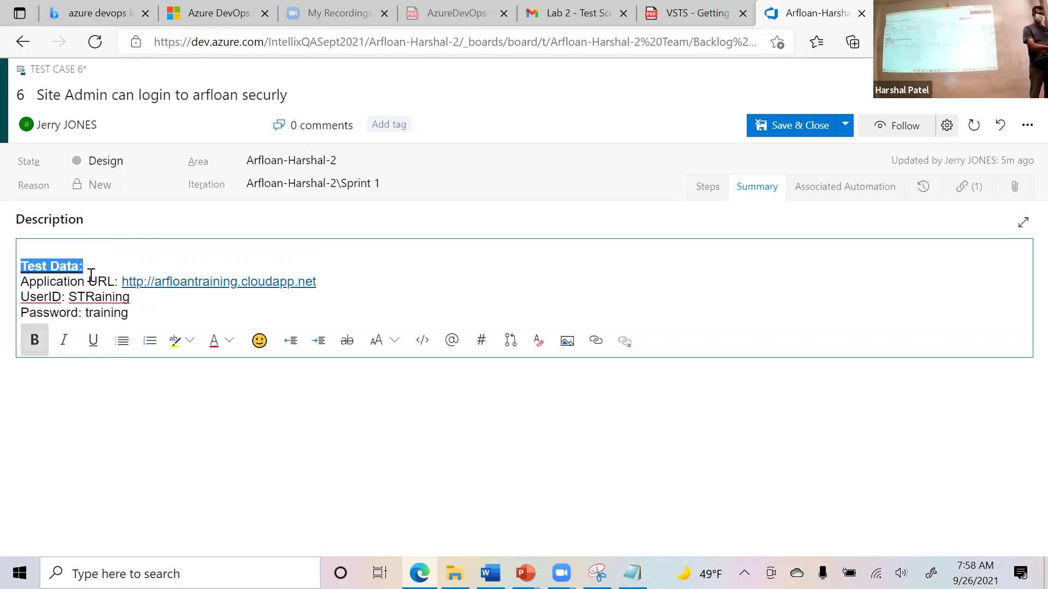
{"action": "key", "text": "ctrl+u"}
{"action": "left_click", "coordinate": [119, 252]}
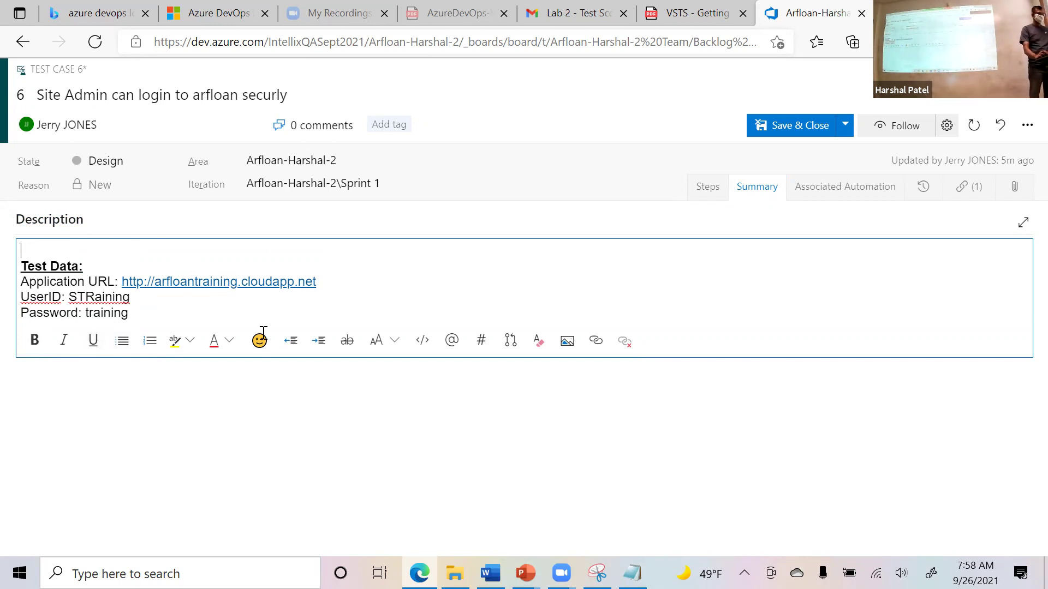
{"action": "key", "text": "alt+Tab"}
{"action": "key", "text": "alt+Tab"}
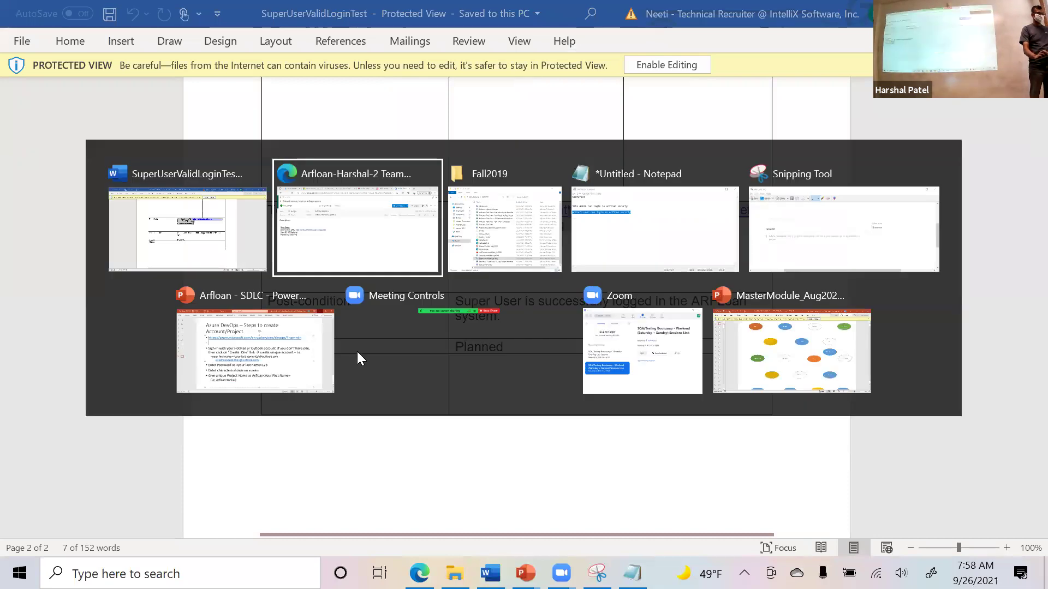
{"action": "key", "text": "alt+Tab"}
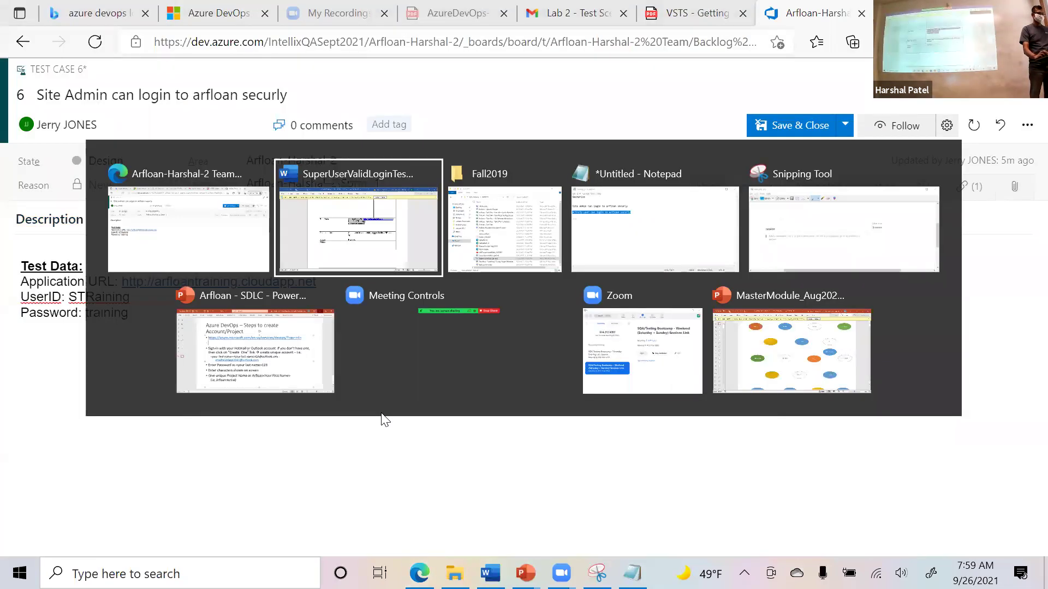
Copy the pre-condition text from the Word test document.
{"action": "left_click", "coordinate": [617, 336]}
{"action": "scroll", "coordinate": [617, 336], "scroll_direction": "up", "scroll_amount": 15}
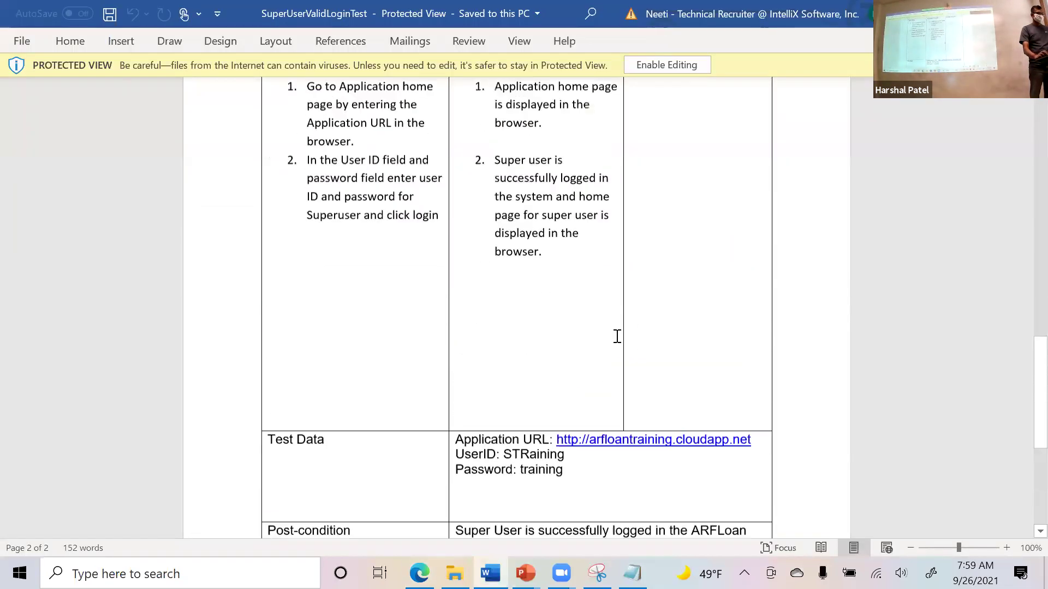
{"action": "scroll", "coordinate": [564, 288], "scroll_direction": "up", "scroll_amount": 1}
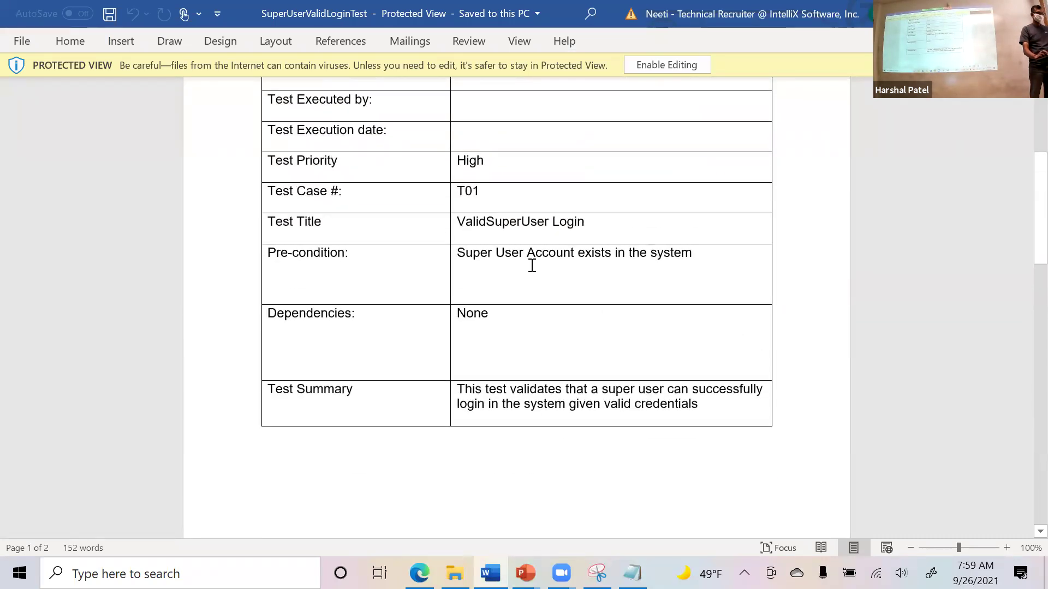
{"action": "left_click_drag", "start_coordinate": [706, 257], "coordinate": [468, 262]}
{"action": "key", "text": "ctrl+c"}
{"action": "scroll", "coordinate": [547, 376], "scroll_direction": "down", "scroll_amount": 18}
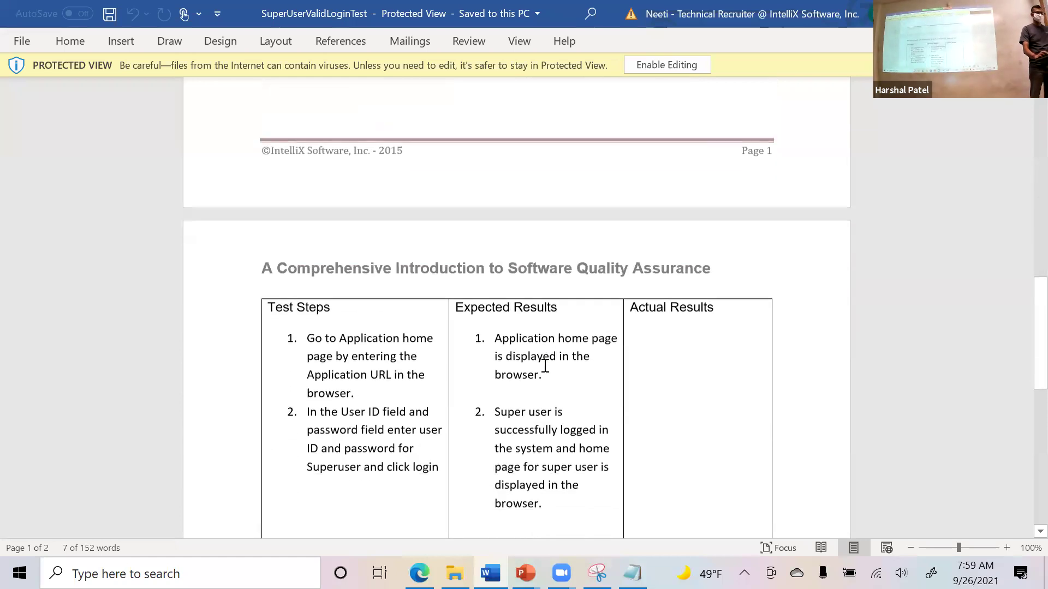
{"action": "scroll", "coordinate": [544, 393], "scroll_direction": "down", "scroll_amount": 1}
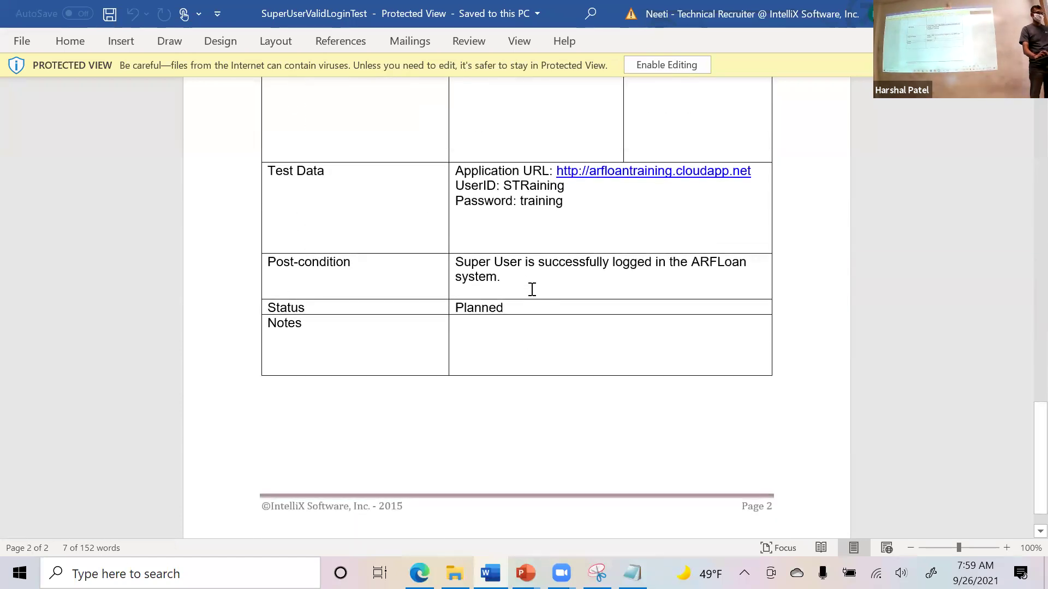
Return to test case 6's Steps tab showing both login steps with their test data.
{"action": "key", "text": "alt+Tab"}
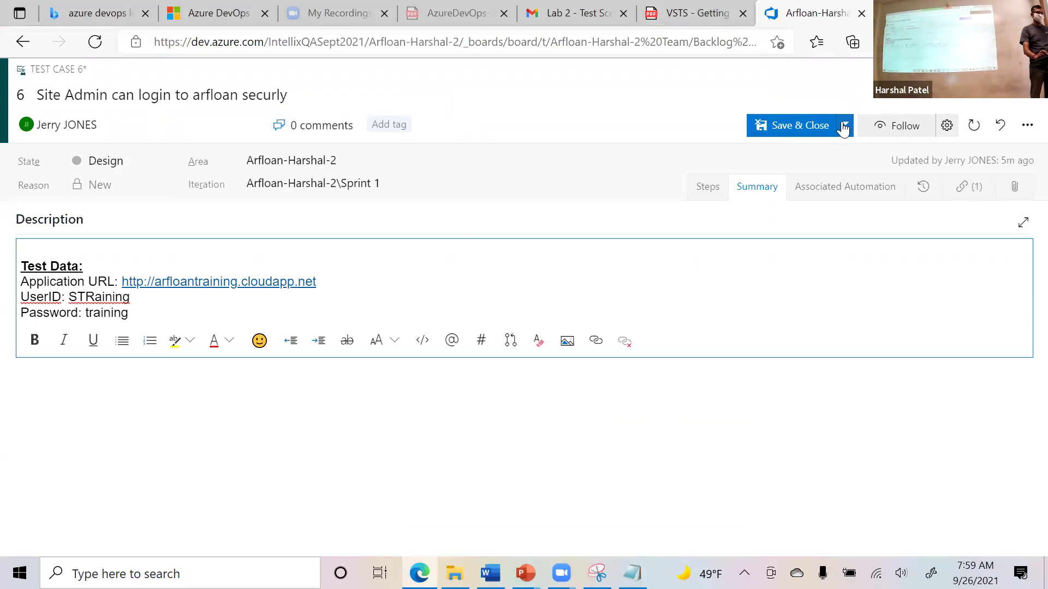
{"action": "left_click", "coordinate": [711, 191]}
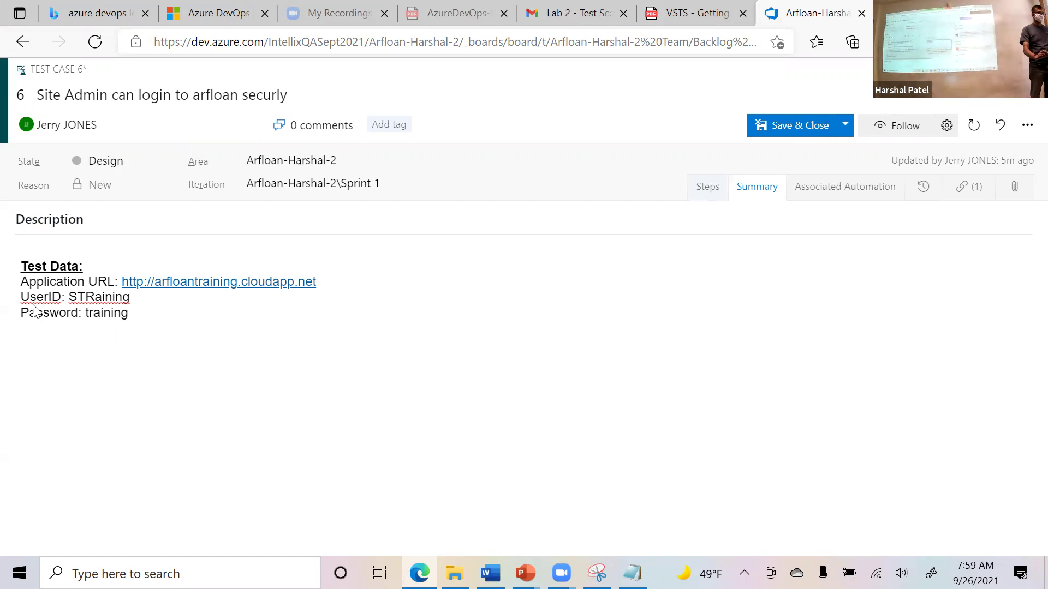
{"action": "scroll", "coordinate": [631, 484], "scroll_direction": "down", "scroll_amount": 3}
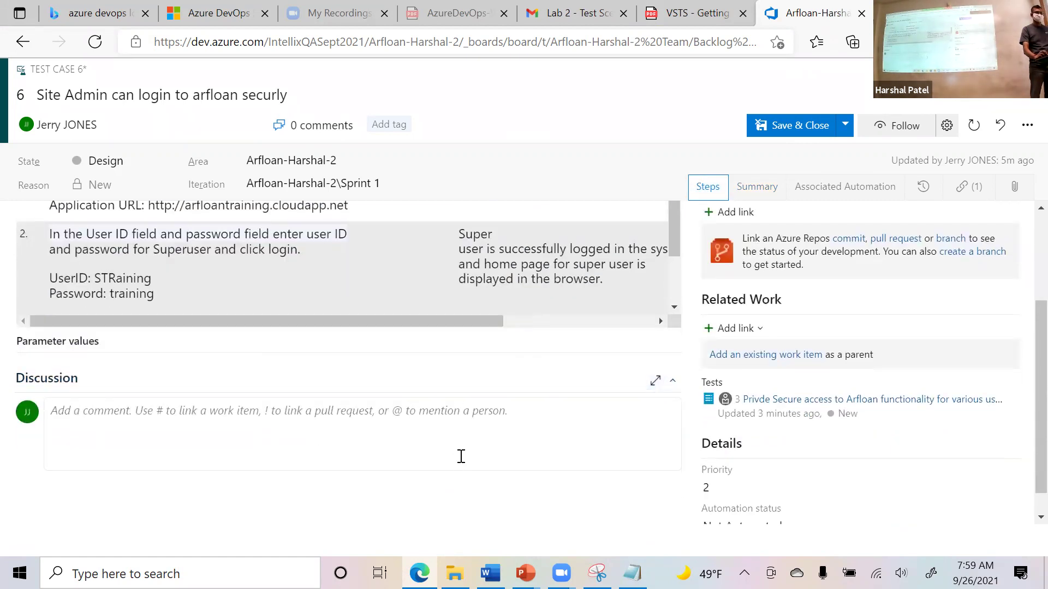
{"action": "scroll", "coordinate": [462, 456], "scroll_direction": "up", "scroll_amount": 3}
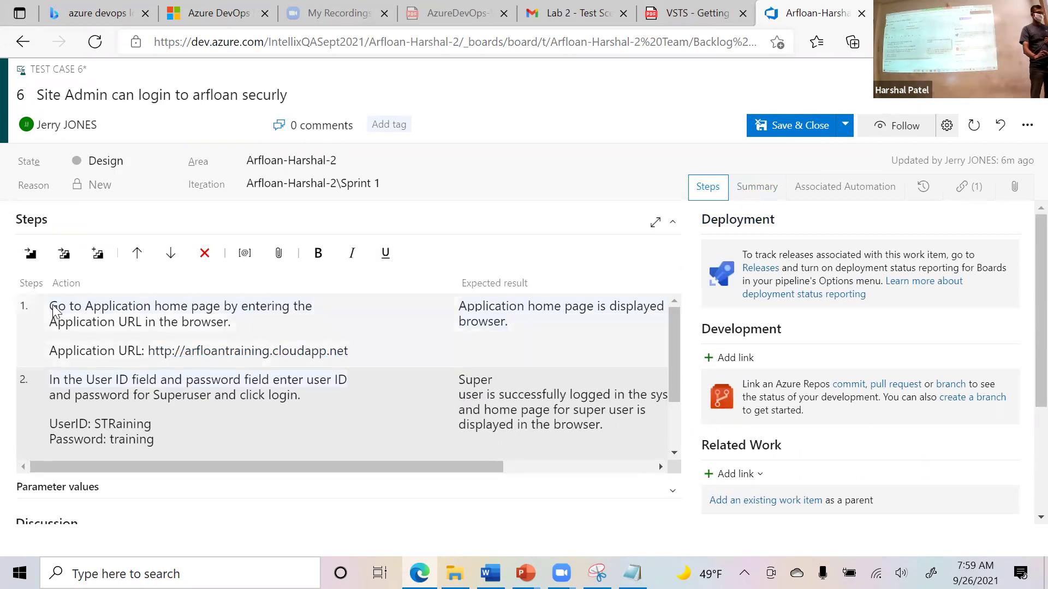
Insert a new empty step above step 1 of test case 6.
{"action": "left_click", "coordinate": [61, 341]}
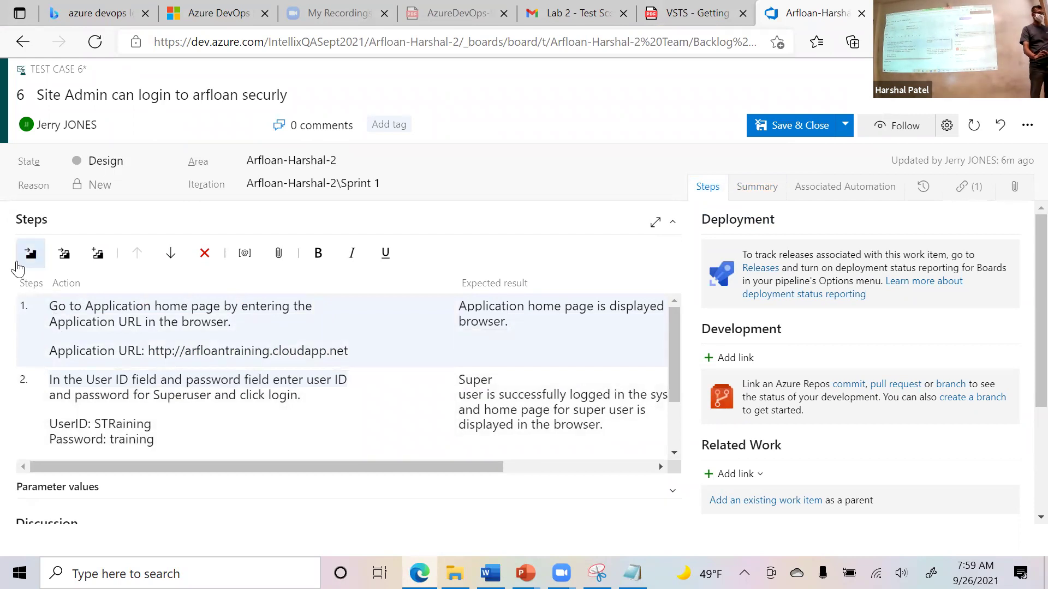
{"action": "left_click", "coordinate": [32, 254]}
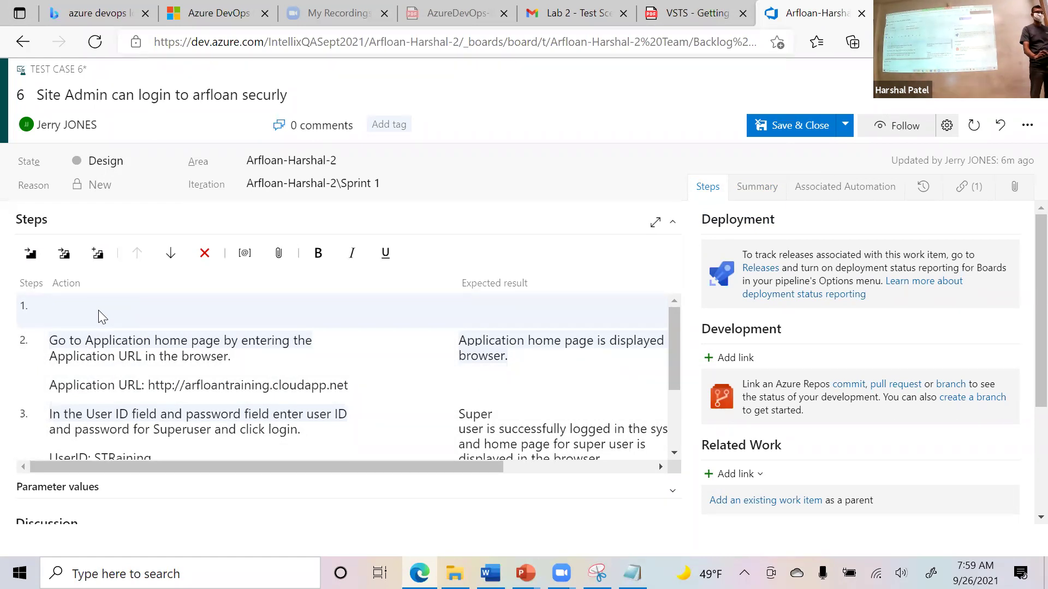
{"action": "scroll", "coordinate": [141, 338], "scroll_direction": "down", "scroll_amount": 2}
{"action": "left_click", "coordinate": [134, 403]}
{"action": "scroll", "coordinate": [99, 347], "scroll_direction": "down", "scroll_amount": 1}
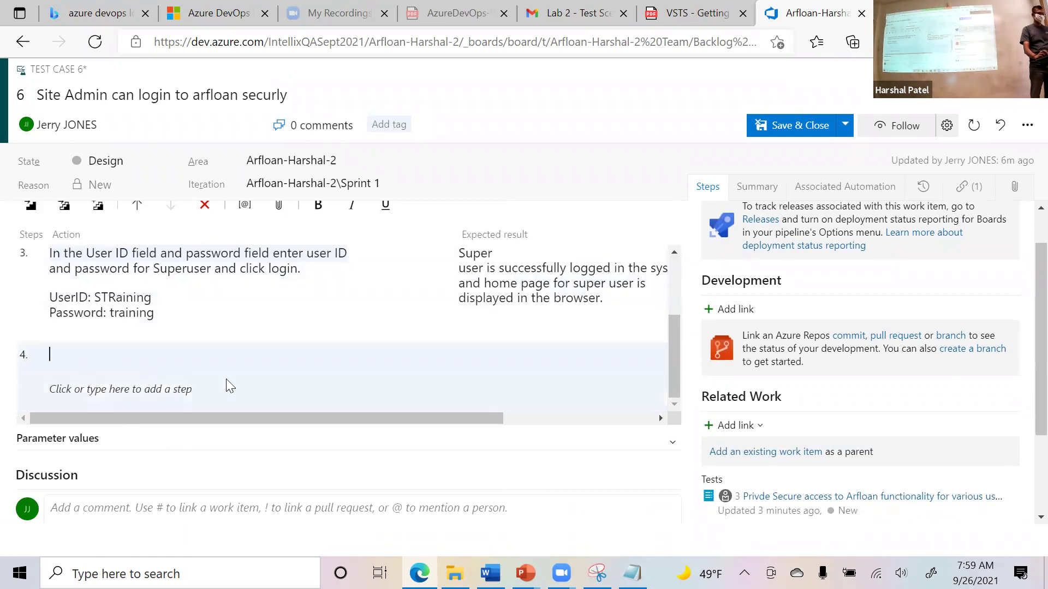
Fill the new first step with 'Precondition: Super User Account exists in the system'.
{"action": "key", "text": "alt+Tab"}
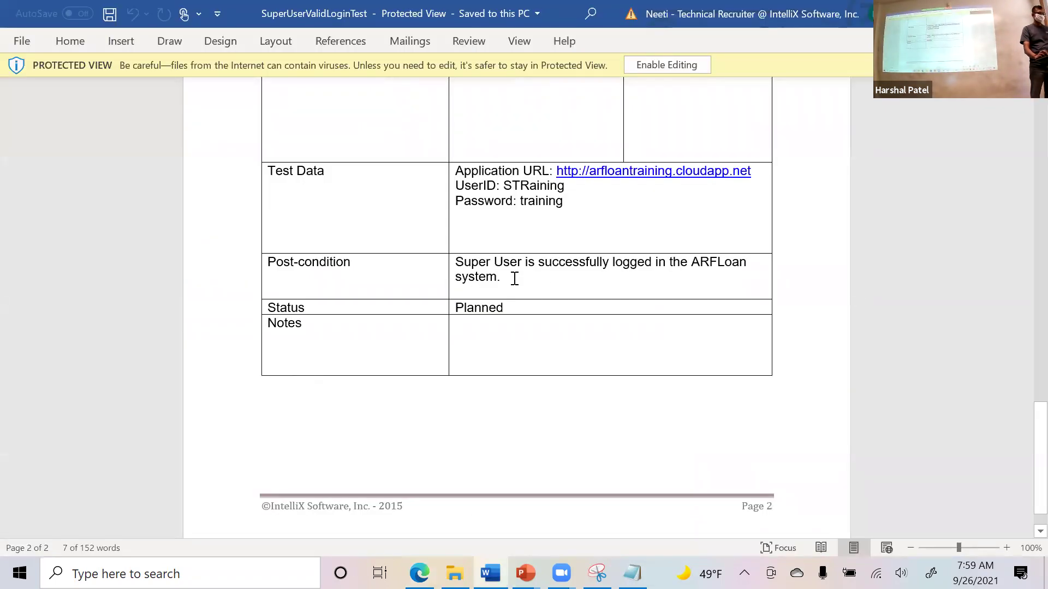
{"action": "scroll", "coordinate": [515, 281], "scroll_direction": "up", "scroll_amount": 15}
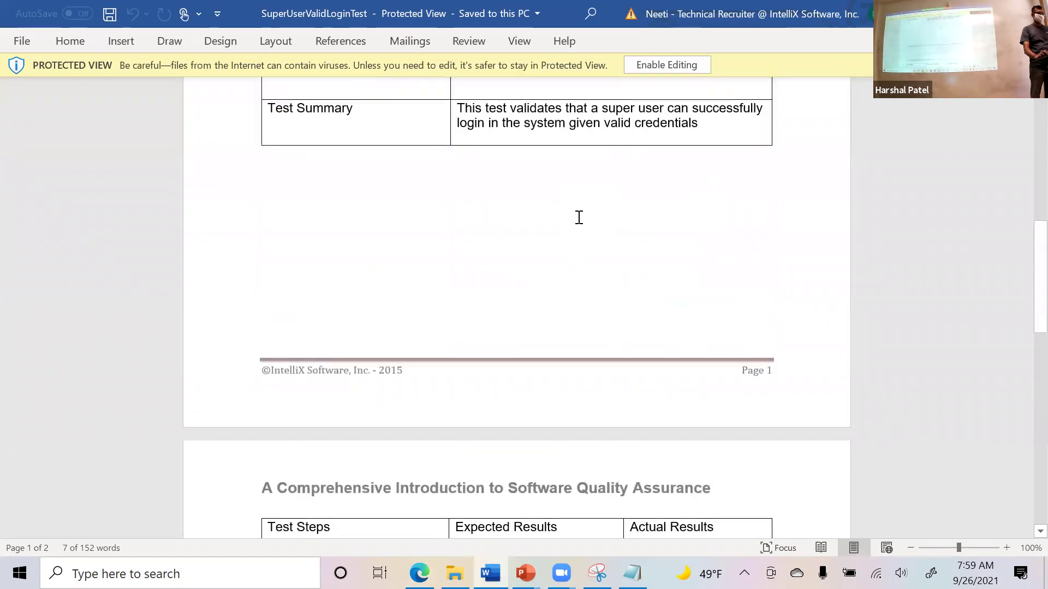
{"action": "scroll", "coordinate": [579, 217], "scroll_direction": "up", "scroll_amount": 3}
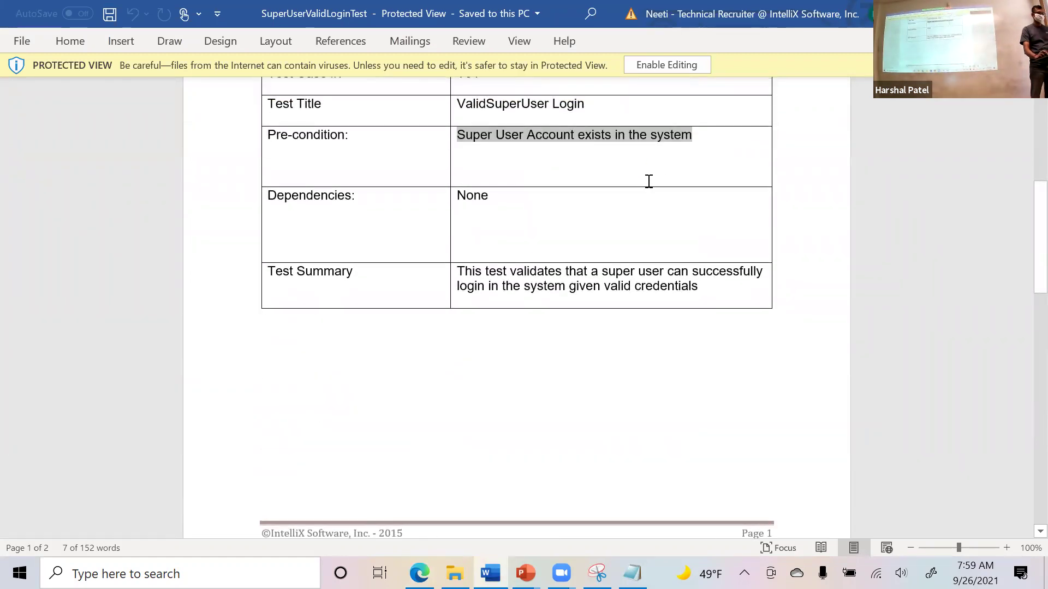
{"action": "key", "text": "alt+Tab"}
{"action": "scroll", "coordinate": [250, 311], "scroll_direction": "up", "scroll_amount": 3}
{"action": "left_click", "coordinate": [157, 269]}
{"action": "type", "text": "Pre"}
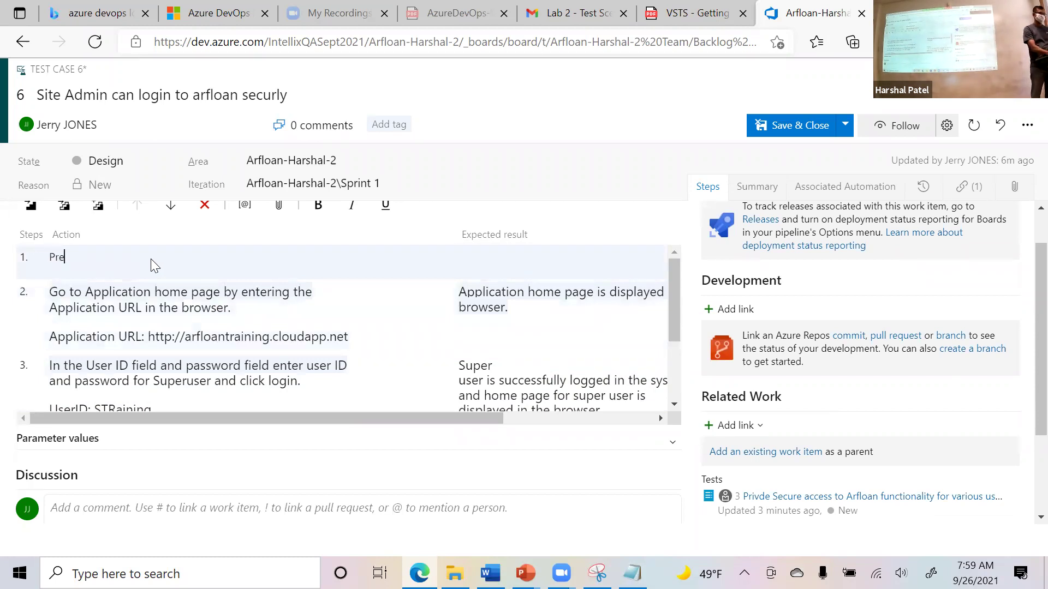
{"action": "type", "text": "condition:"}
{"action": "key", "text": "ctrl+v"}
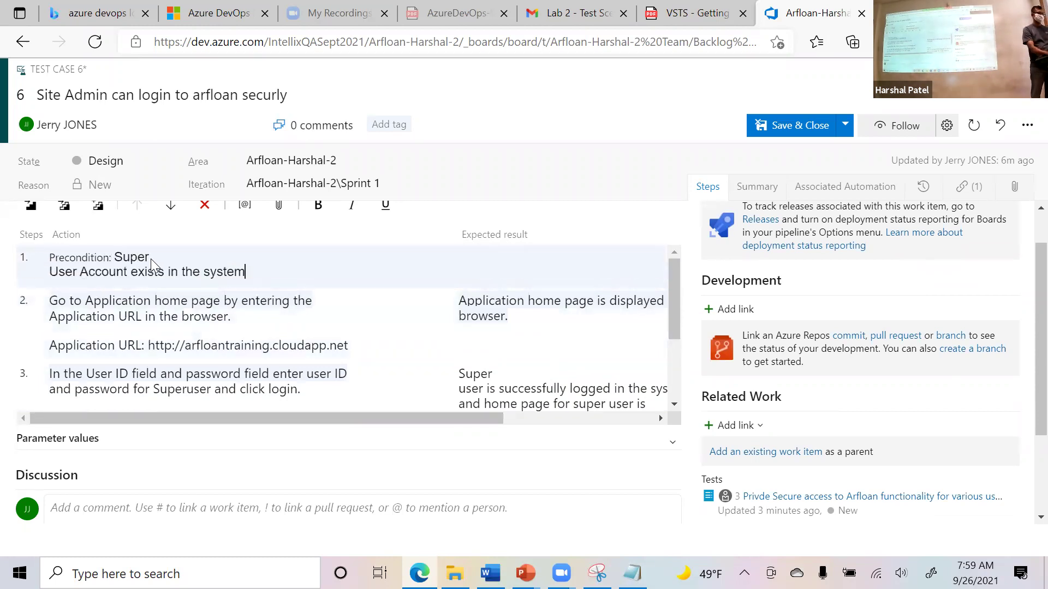
{"action": "key", "text": "ctrl+Left"}
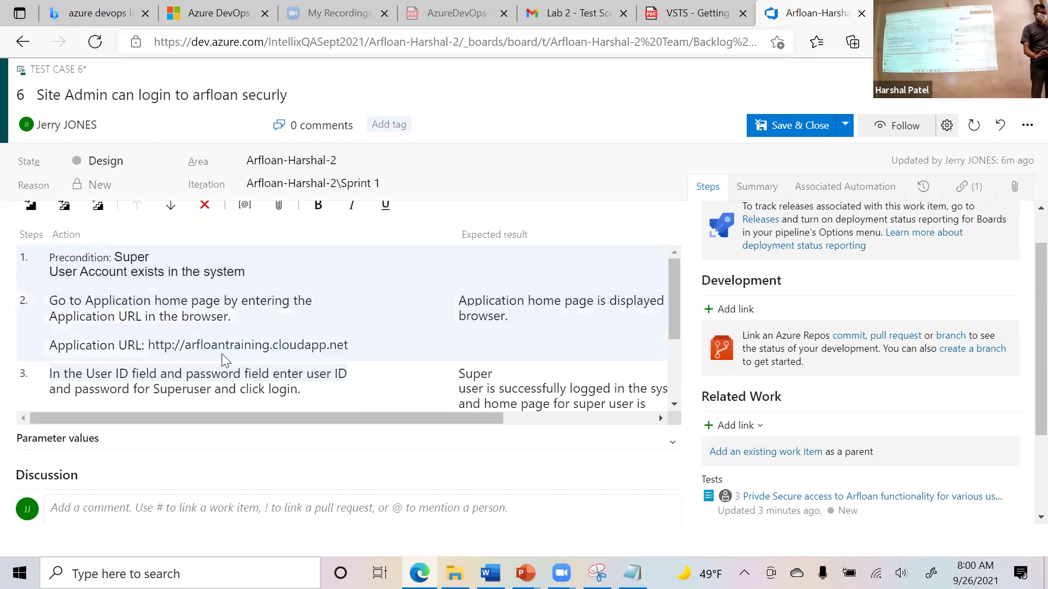
{"action": "scroll", "coordinate": [312, 343], "scroll_direction": "down", "scroll_amount": 3}
Copy the post-condition sentence from the Word test document.
{"action": "key", "text": "alt+Tab"}
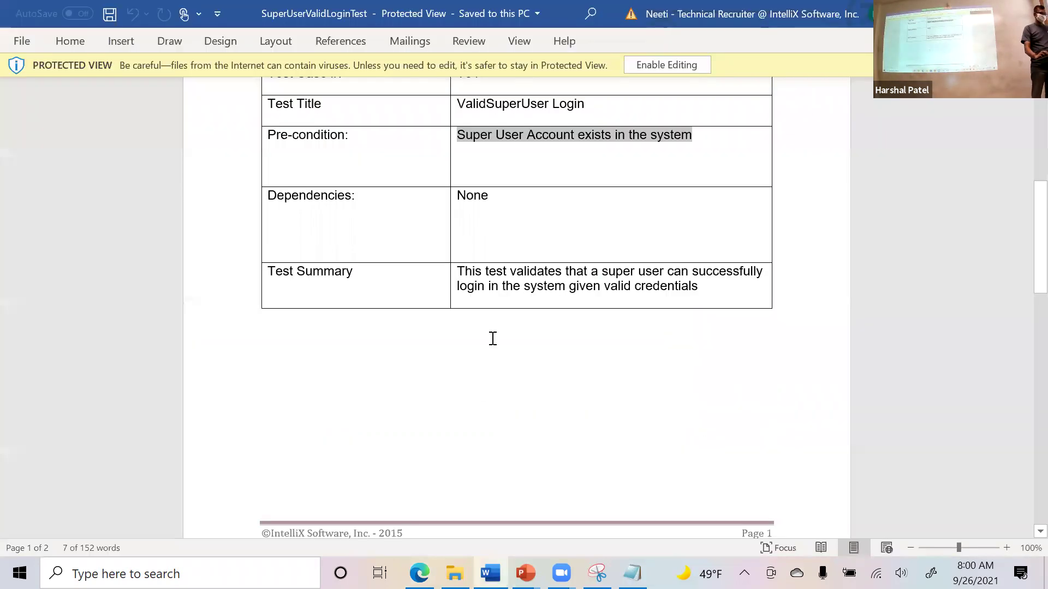
{"action": "scroll", "coordinate": [676, 297], "scroll_direction": "down", "scroll_amount": 5}
{"action": "scroll", "coordinate": [669, 342], "scroll_direction": "down", "scroll_amount": 8}
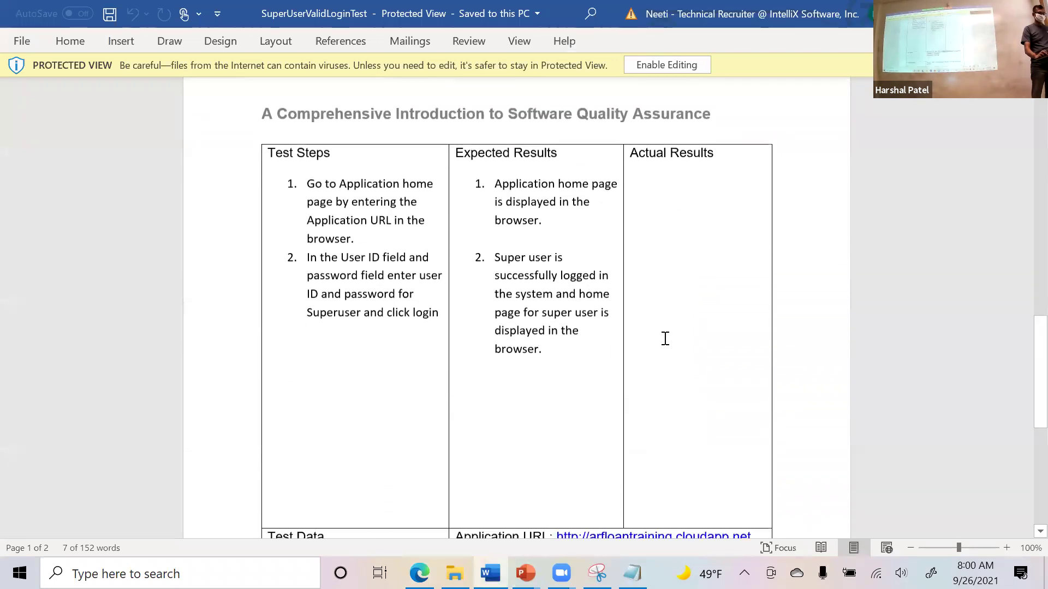
{"action": "left_click_drag", "start_coordinate": [671, 358], "coordinate": [457, 340]}
{"action": "key", "text": "ctrl+c"}
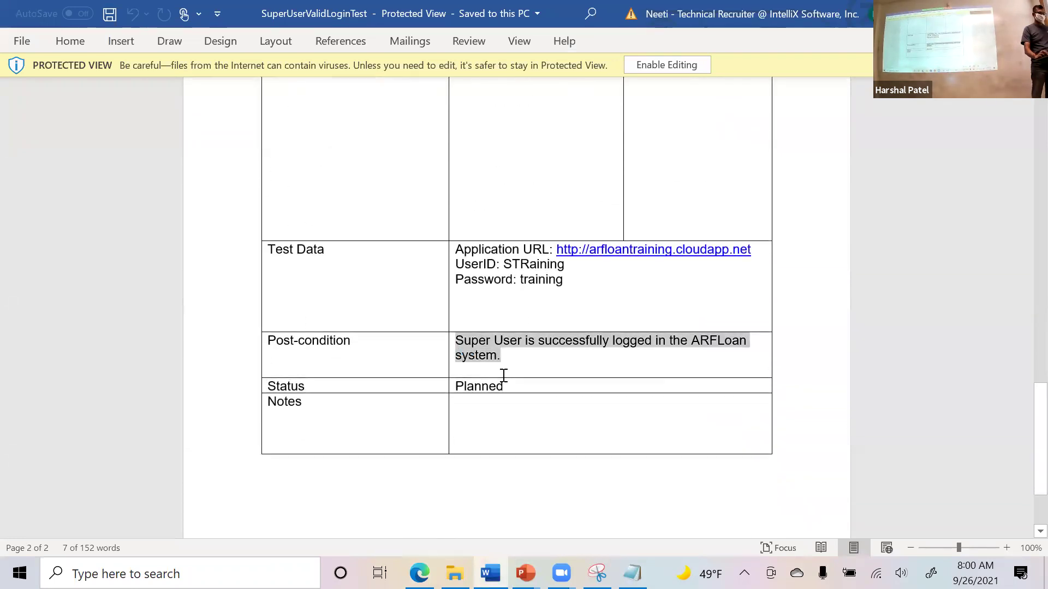
{"action": "key", "text": "alt+Tab"}
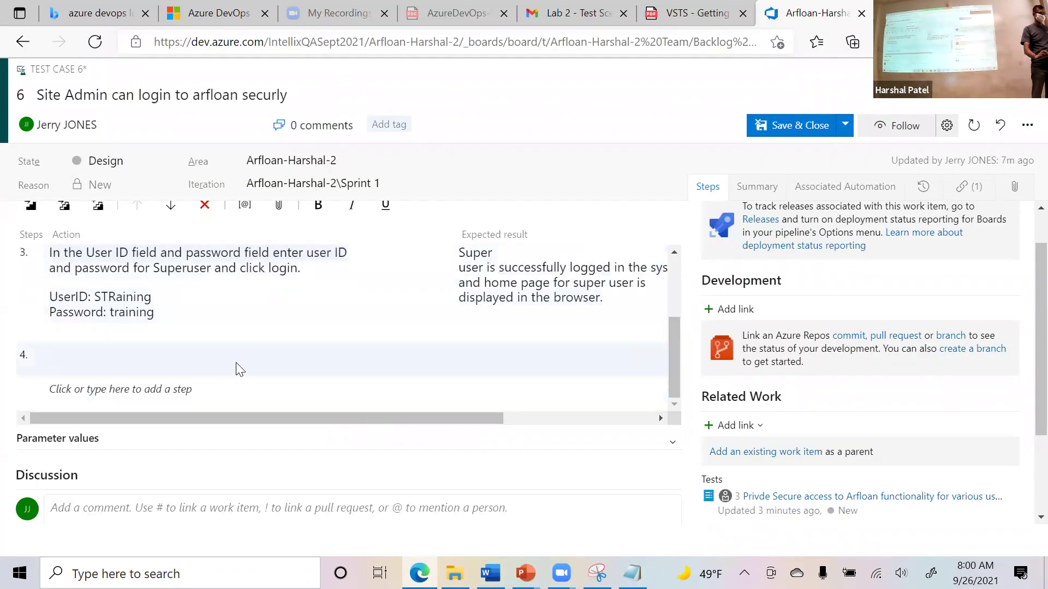
Add step 4: 'Postcondition: Super User is successfully logged in the ARFLoan system.'.
{"action": "left_click", "coordinate": [235, 371]}
{"action": "type", "text": "Postcondition:"}
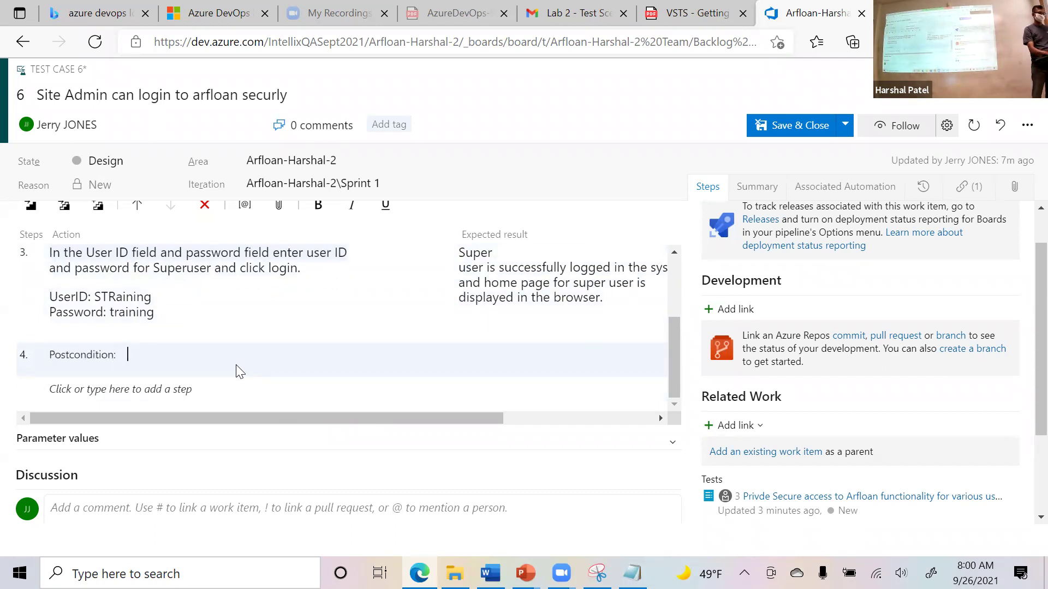
{"action": "key", "text": "ctrl+v"}
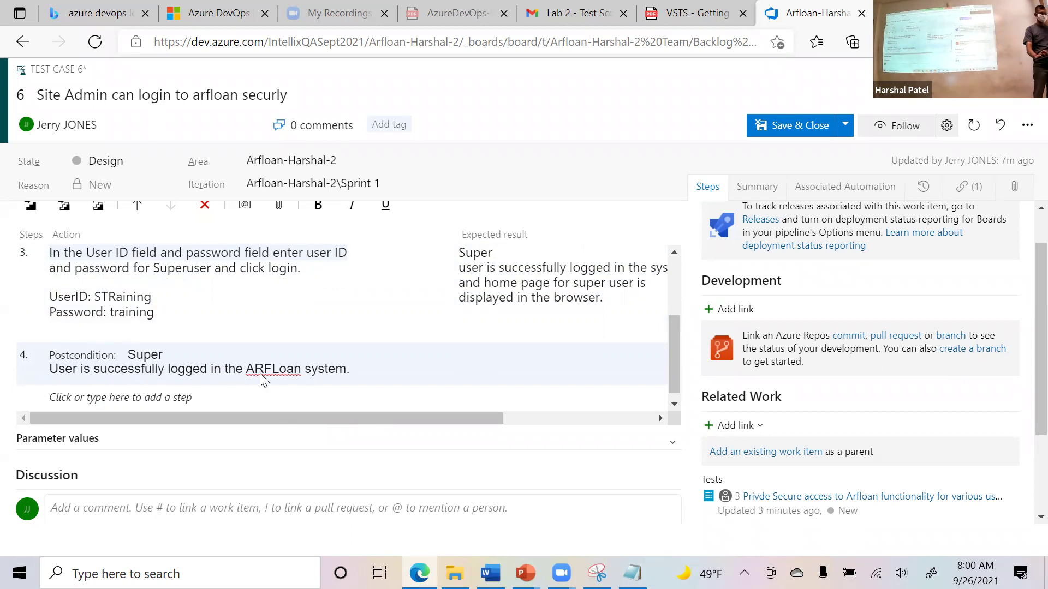
{"action": "scroll", "coordinate": [482, 381], "scroll_direction": "up", "scroll_amount": 2}
{"action": "scroll", "coordinate": [485, 369], "scroll_direction": "up", "scroll_amount": 1}
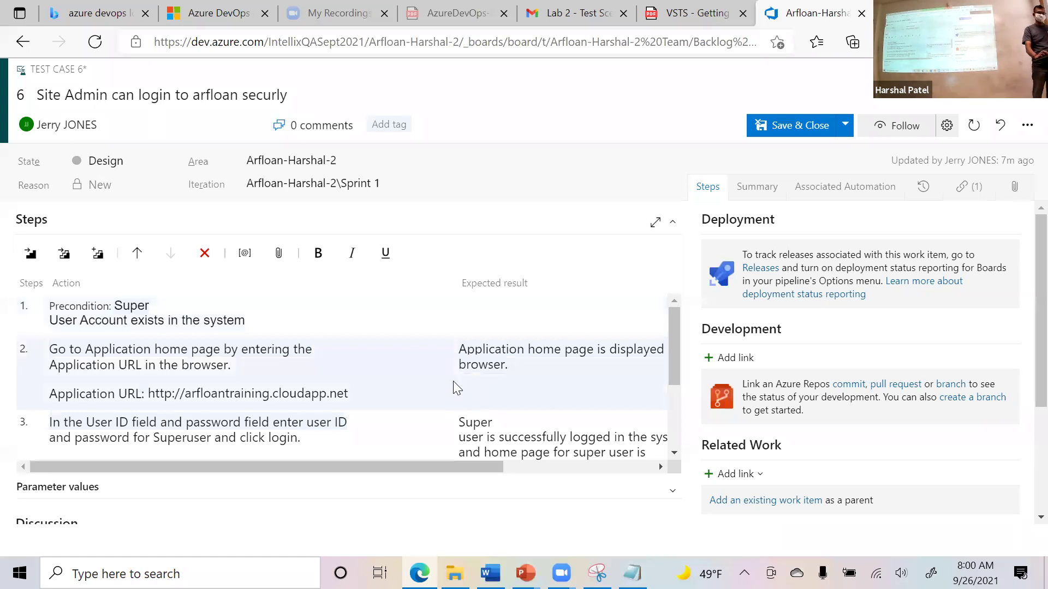
{"action": "scroll", "coordinate": [456, 377], "scroll_direction": "down", "scroll_amount": 5}
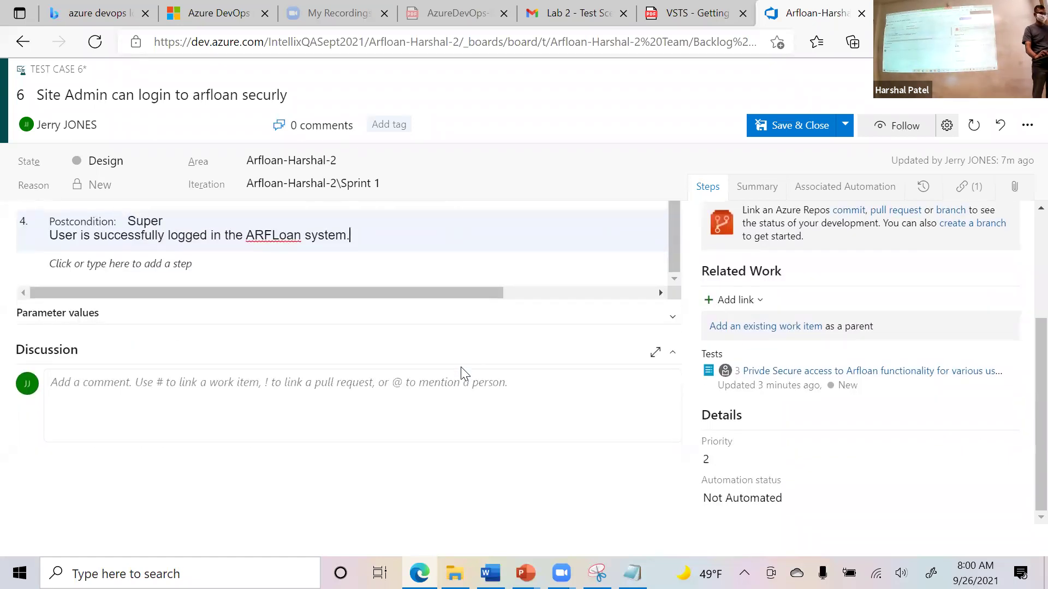
{"action": "scroll", "coordinate": [460, 367], "scroll_direction": "up", "scroll_amount": 5}
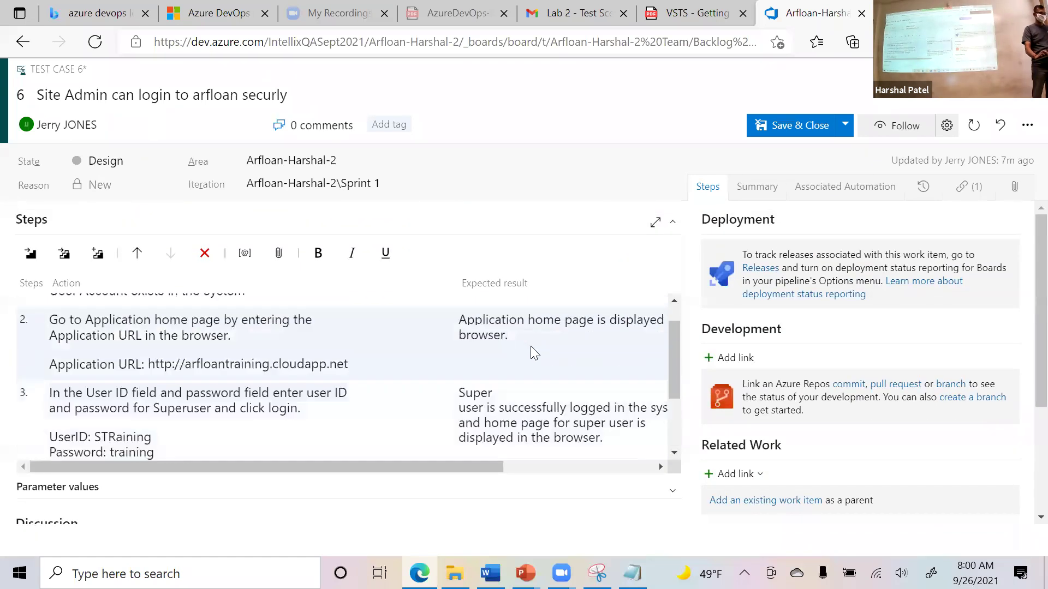
{"action": "mouse_move", "coordinate": [674, 350]}
{"action": "left_mouse_down"}
{"action": "mouse_move", "coordinate": [673, 328]}
{"action": "mouse_move", "coordinate": [677, 420]}
{"action": "mouse_move", "coordinate": [676, 355]}
{"action": "left_mouse_up"}
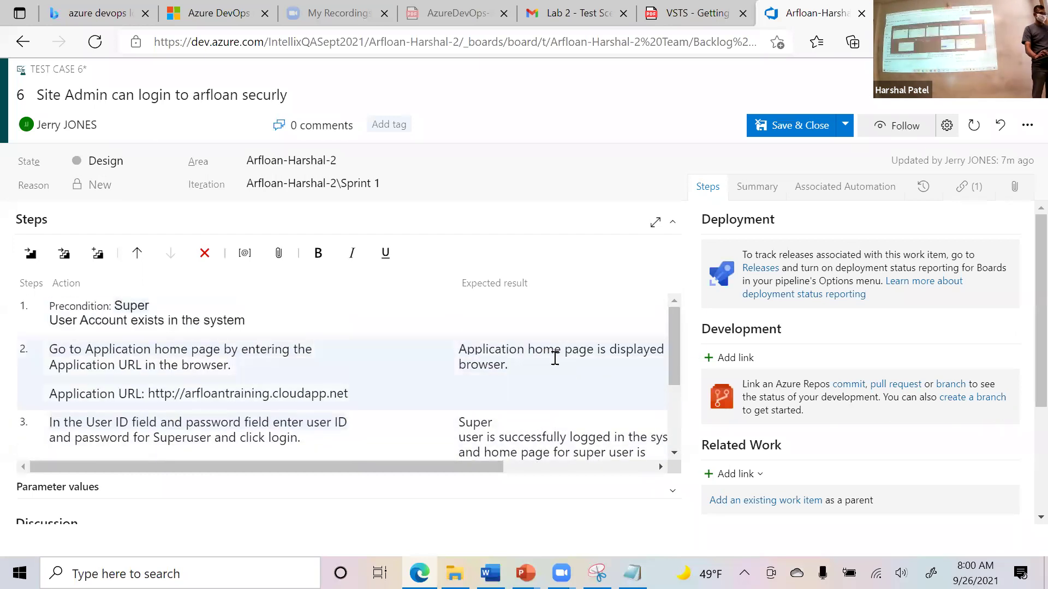
Copy the Test Summary sentence from Word and select the test case title.
{"action": "key", "text": "alt+Tab"}
{"action": "scroll", "coordinate": [567, 357], "scroll_direction": "up", "scroll_amount": 5}
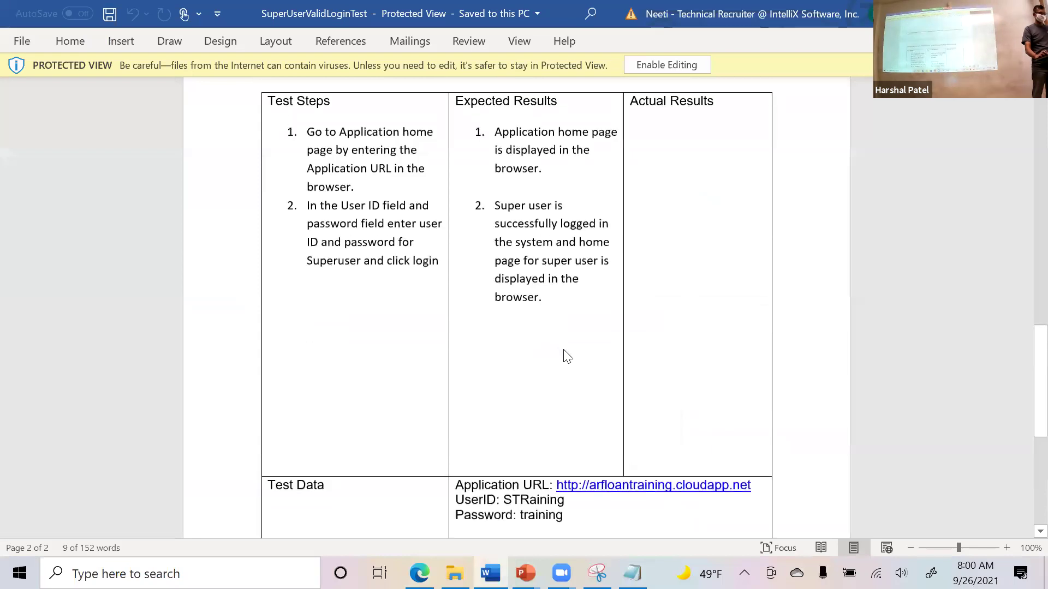
{"action": "scroll", "coordinate": [567, 357], "scroll_direction": "up", "scroll_amount": 15}
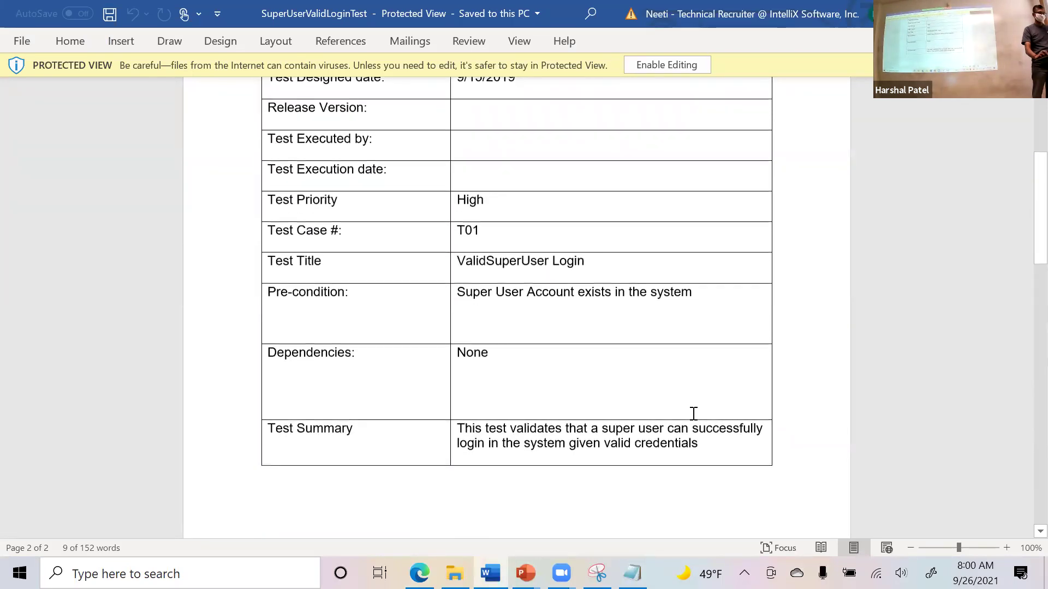
{"action": "scroll", "coordinate": [699, 414], "scroll_direction": "down", "scroll_amount": 1}
{"action": "left_click_drag", "start_coordinate": [699, 407], "coordinate": [457, 390]}
{"action": "key", "text": "ctrl+c"}
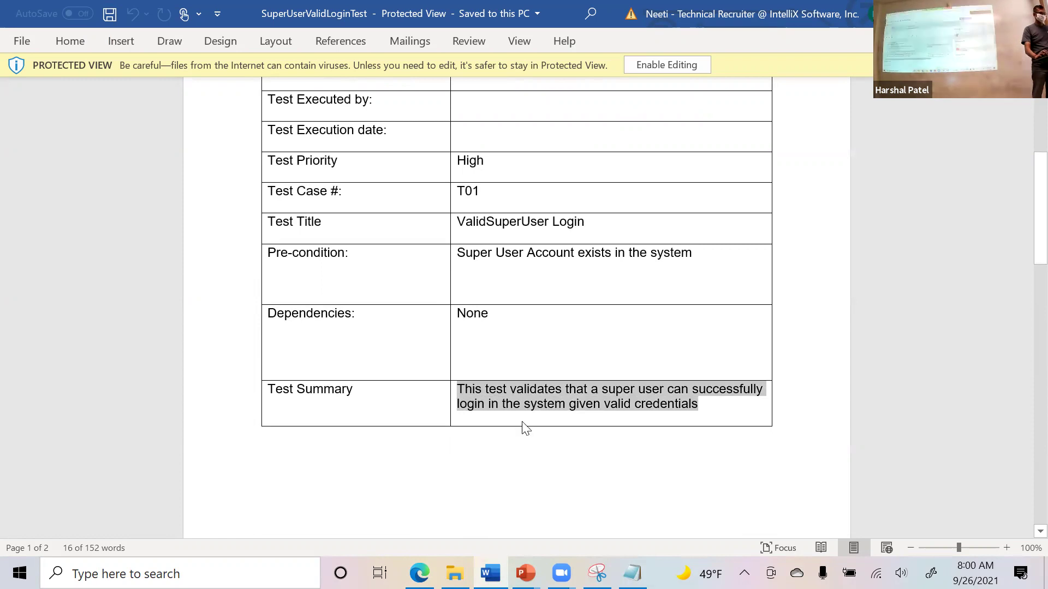
{"action": "key", "text": "alt+Tab"}
{"action": "left_click_drag", "start_coordinate": [321, 102], "coordinate": [33, 97]}
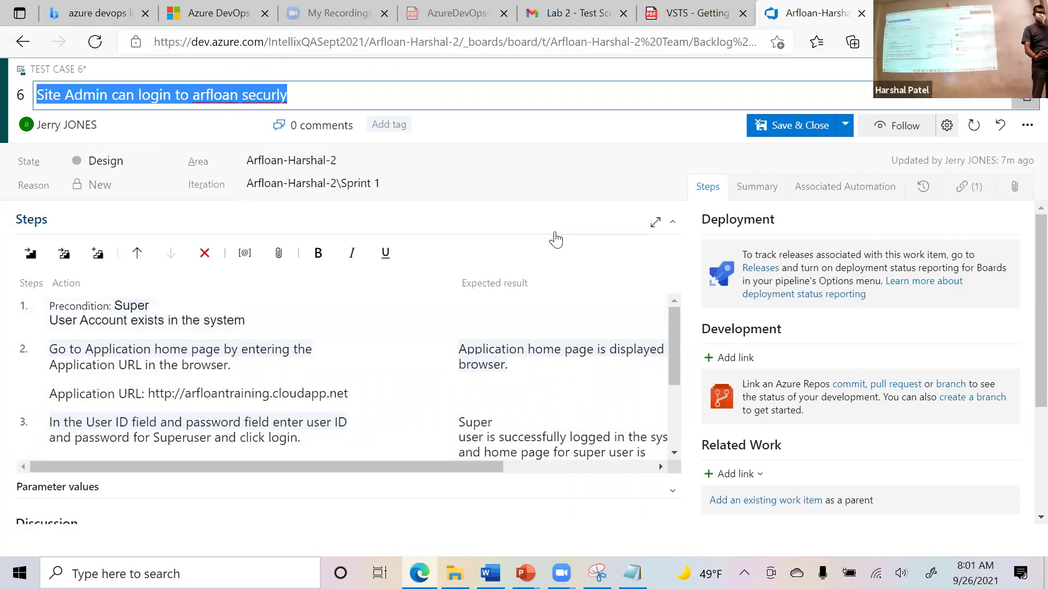
Paste the summary sentence at the top of test case 6's description, above Test Data, and save.
{"action": "left_click", "coordinate": [762, 194]}
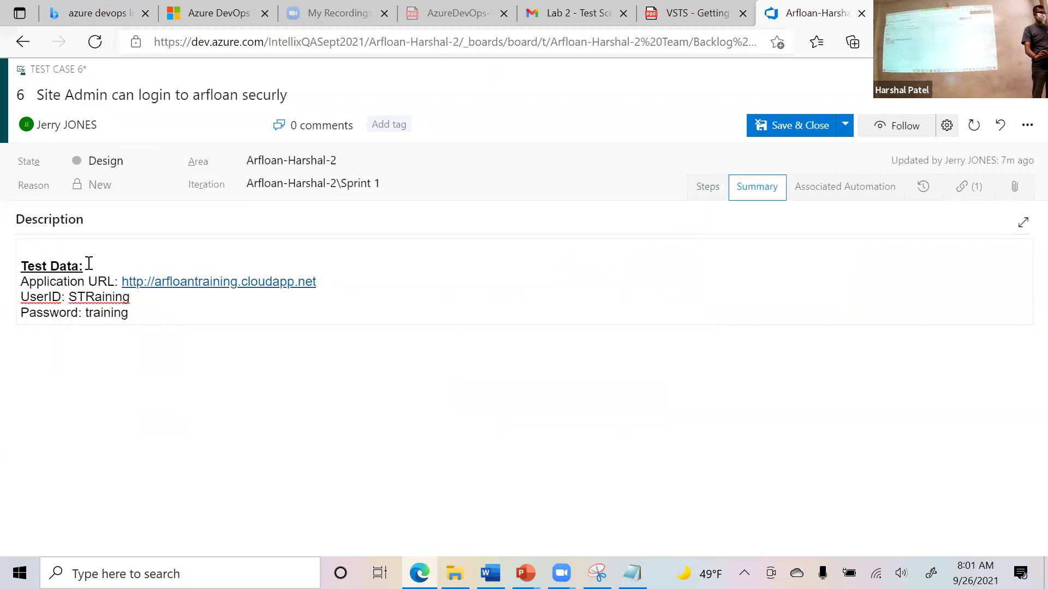
{"action": "left_click", "coordinate": [19, 262]}
{"action": "key", "text": "Return"}
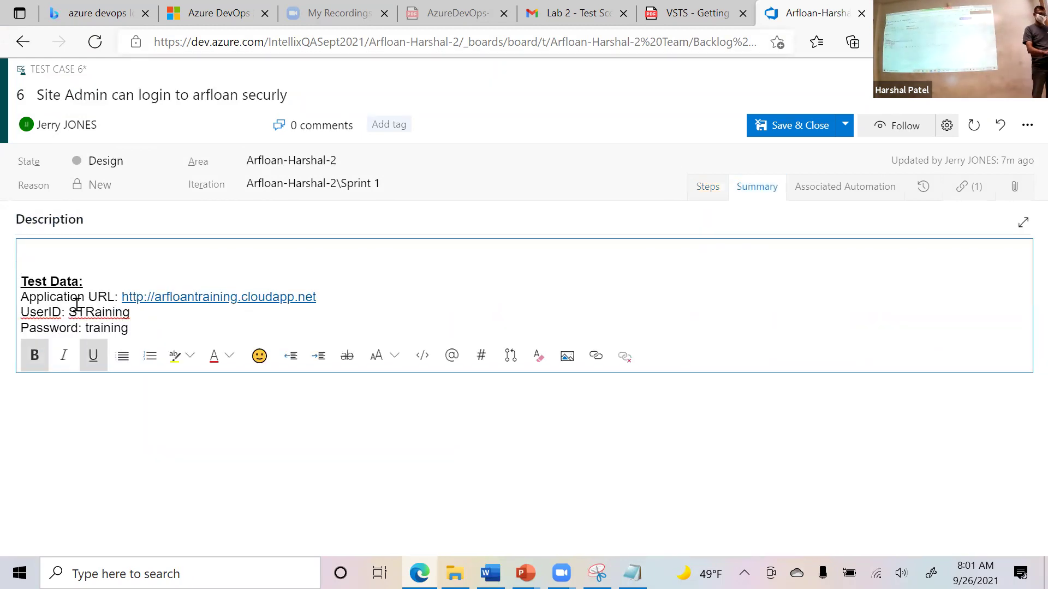
{"action": "key", "text": "Return"}
{"action": "key", "text": "Up"}
{"action": "key", "text": "Up"}
{"action": "key", "text": "ctrl+v"}
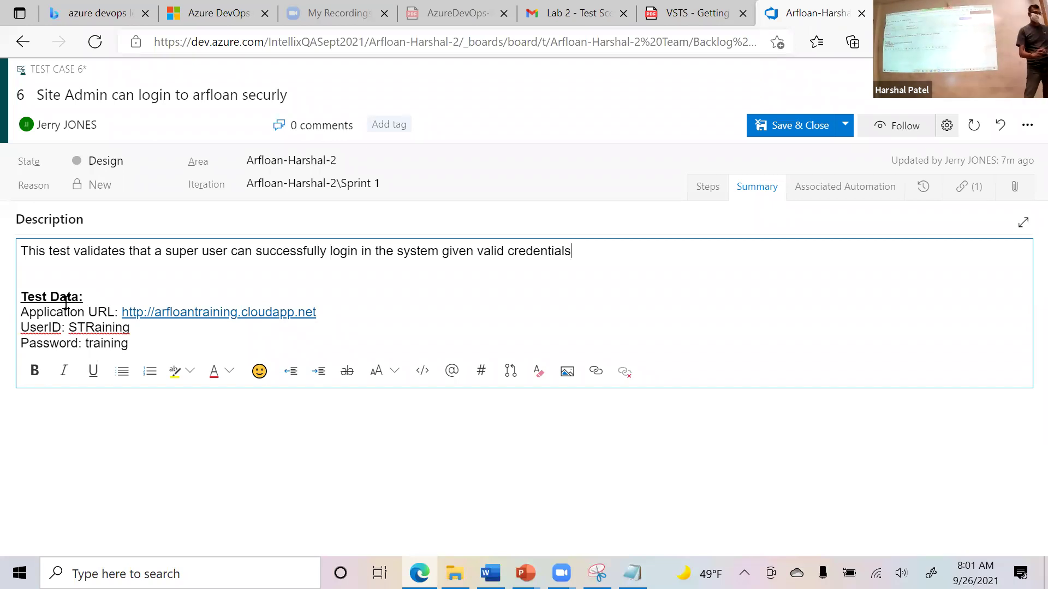
{"action": "left_click", "coordinate": [845, 128]}
{"action": "left_click", "coordinate": [838, 145]}
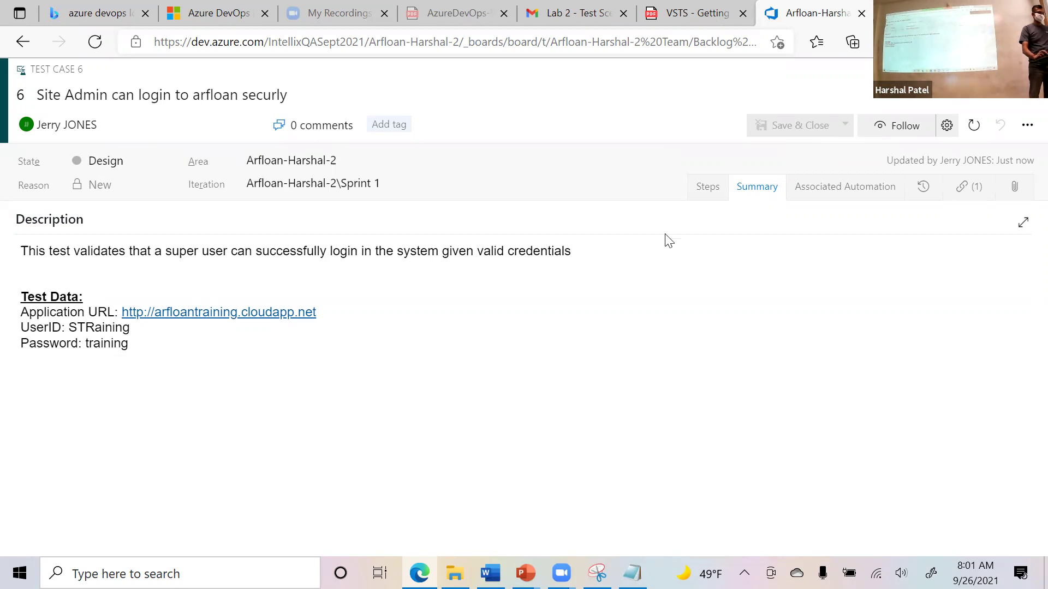
Add a full stop after 'credentials' in the description, then Save & Close.
{"action": "left_click", "coordinate": [646, 242]}
{"action": "type", "text": "."}
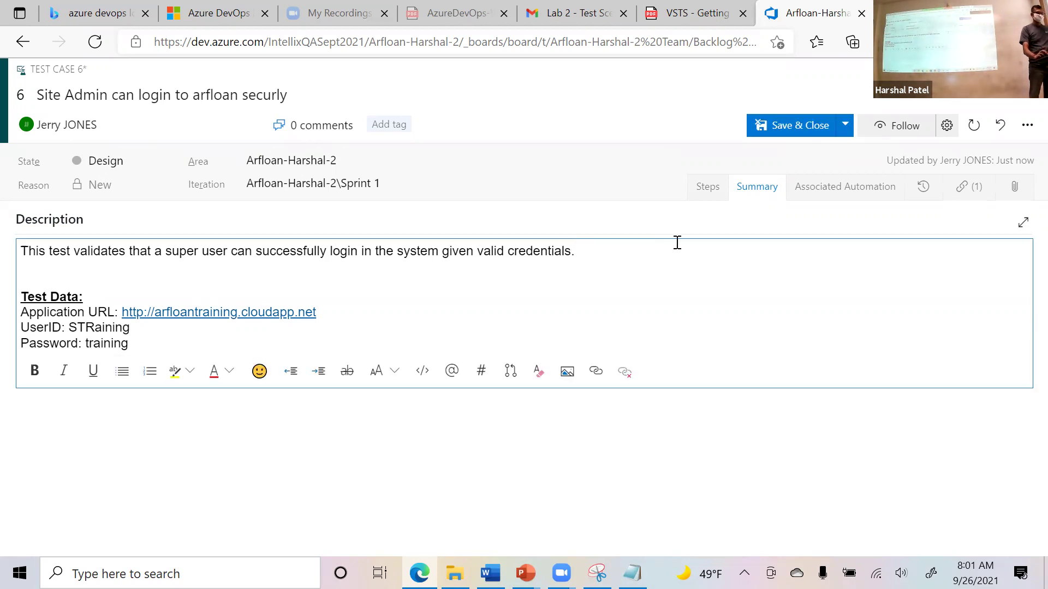
{"action": "left_click", "coordinate": [846, 127]}
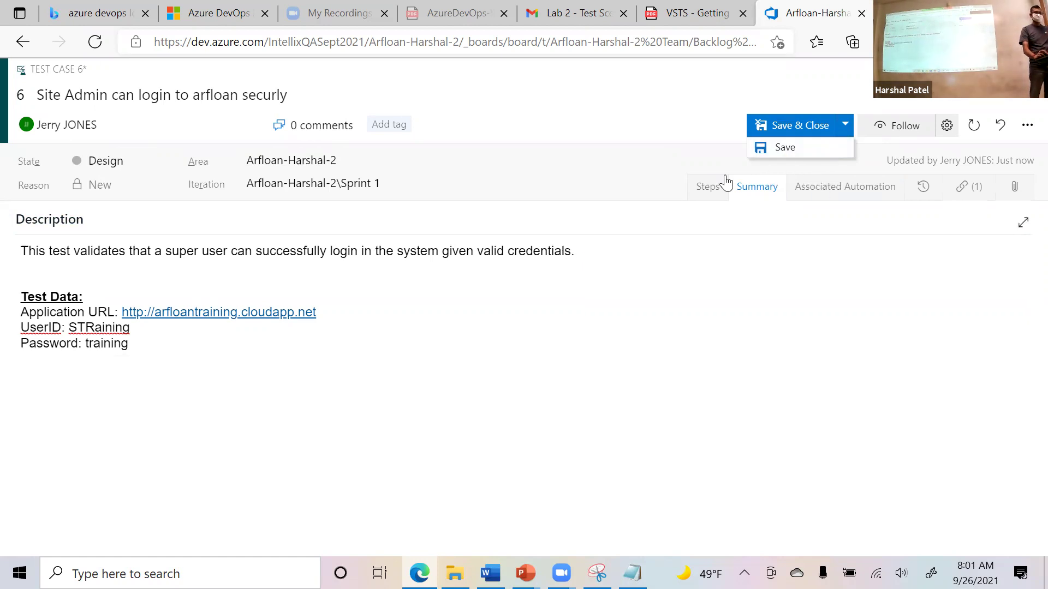
{"action": "left_click", "coordinate": [780, 127]}
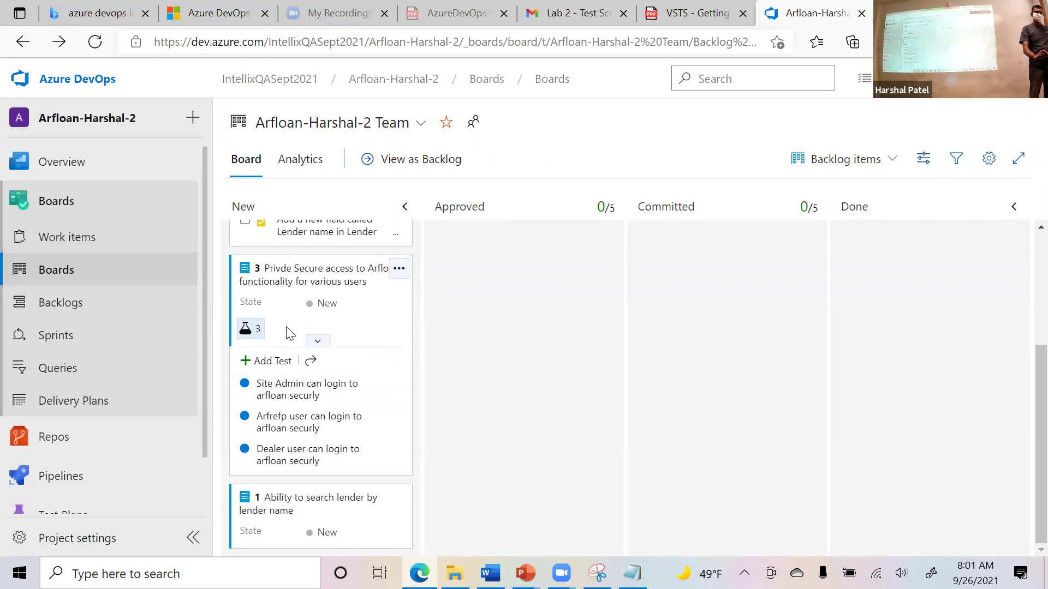
Open Product Backlog Item 3 and reload it so Tested By lists tests 10, 11 and 6.
{"action": "left_click", "coordinate": [251, 330]}
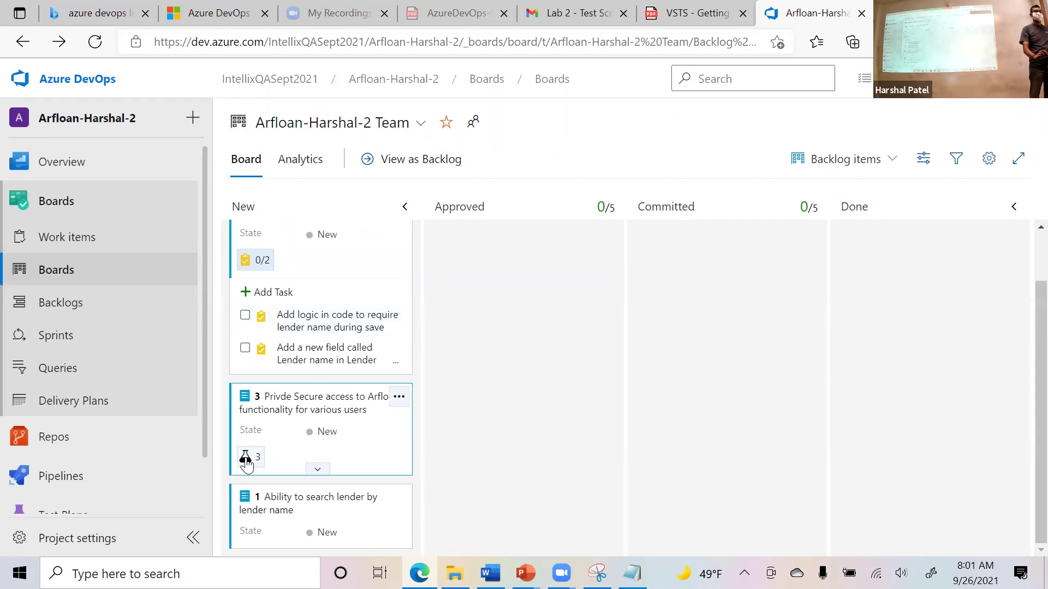
{"action": "mouse_move", "coordinate": [245, 462]}
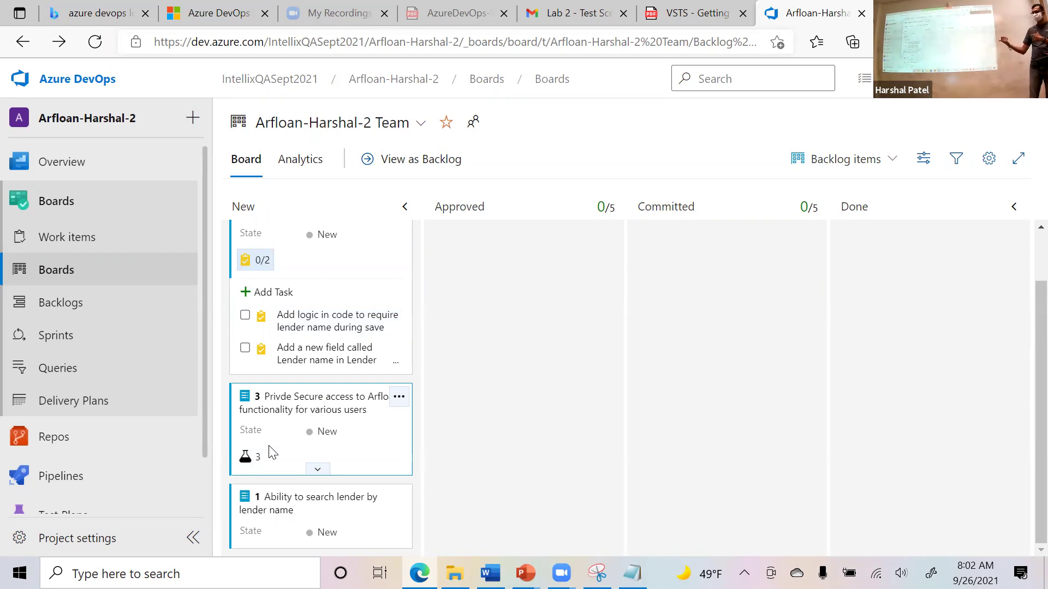
{"action": "left_click", "coordinate": [309, 418]}
{"action": "scroll", "coordinate": [676, 390], "scroll_direction": "down", "scroll_amount": 1}
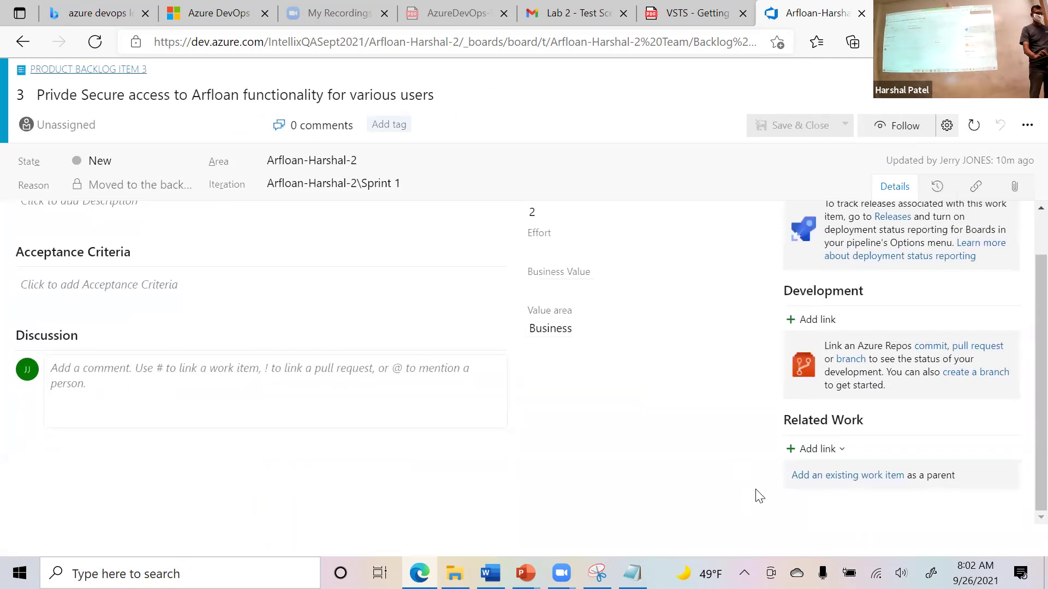
{"action": "scroll", "coordinate": [763, 460], "scroll_direction": "up", "scroll_amount": 1}
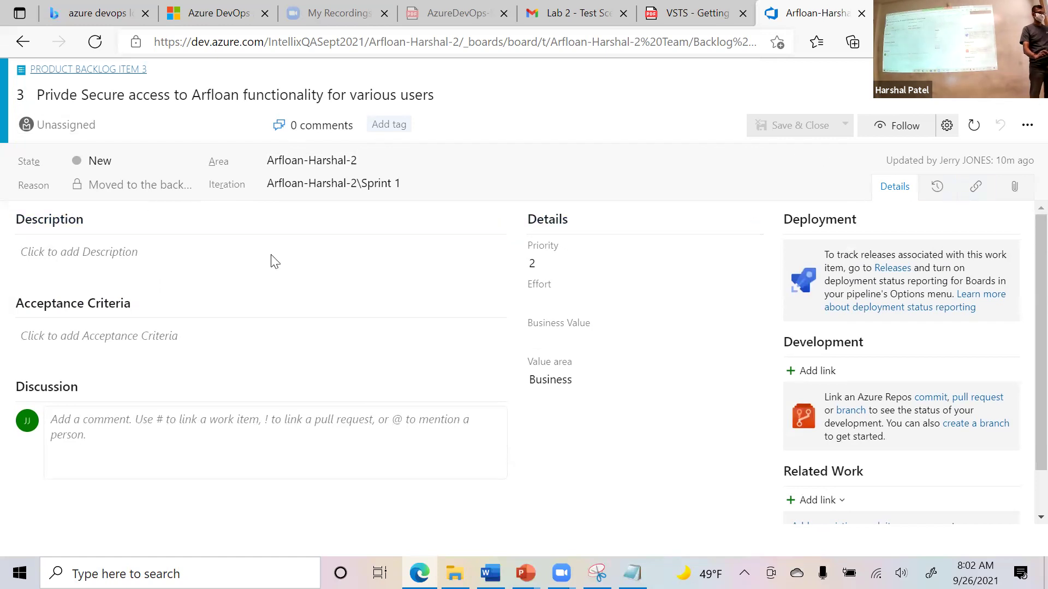
{"action": "left_click", "coordinate": [91, 45]}
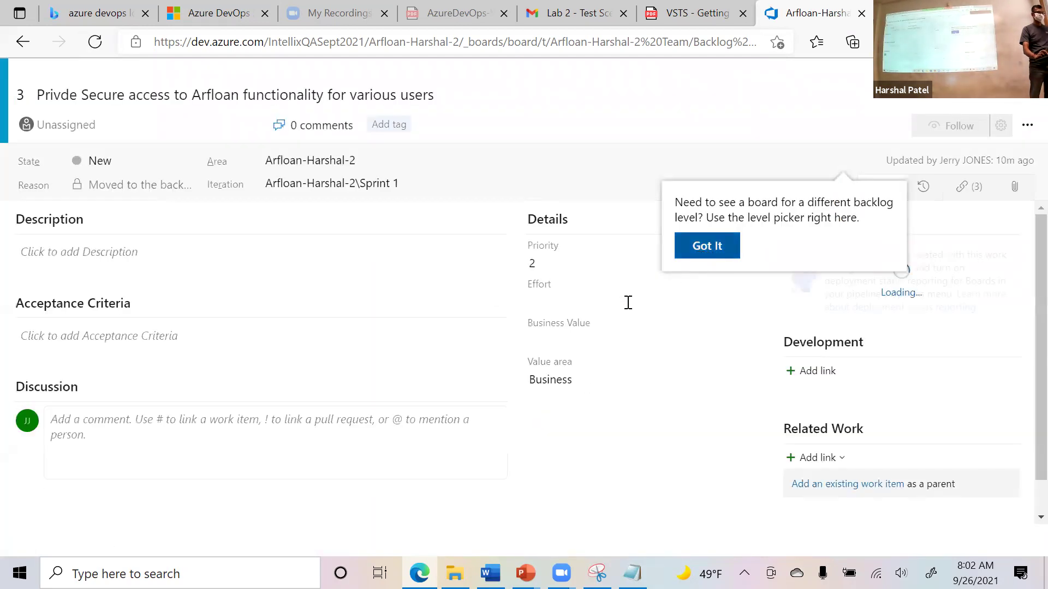
{"action": "scroll", "coordinate": [898, 434], "scroll_direction": "down", "scroll_amount": 3}
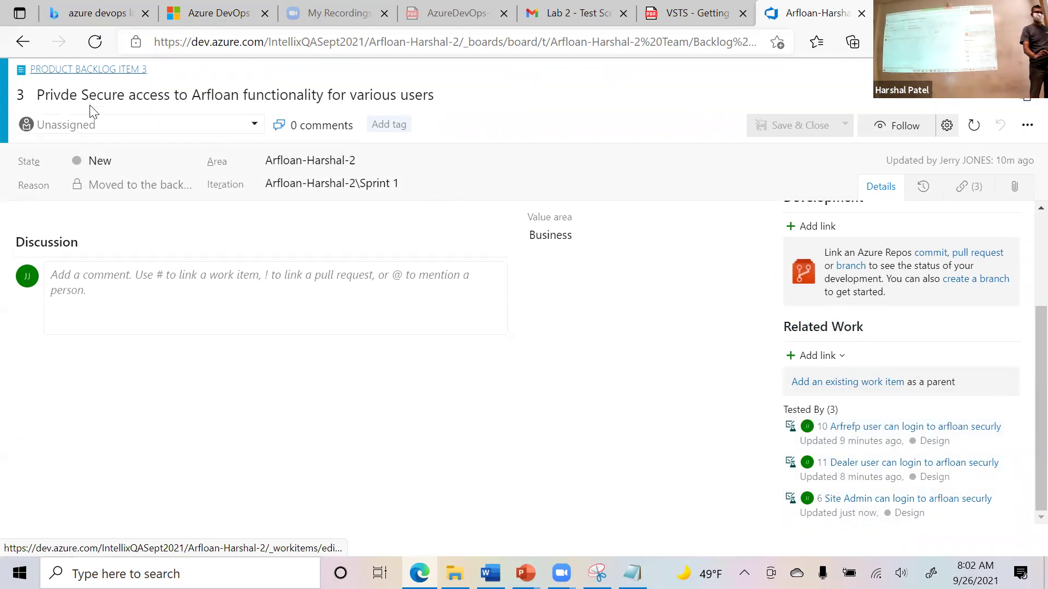
{"action": "left_click_drag", "start_coordinate": [44, 95], "coordinate": [462, 105]}
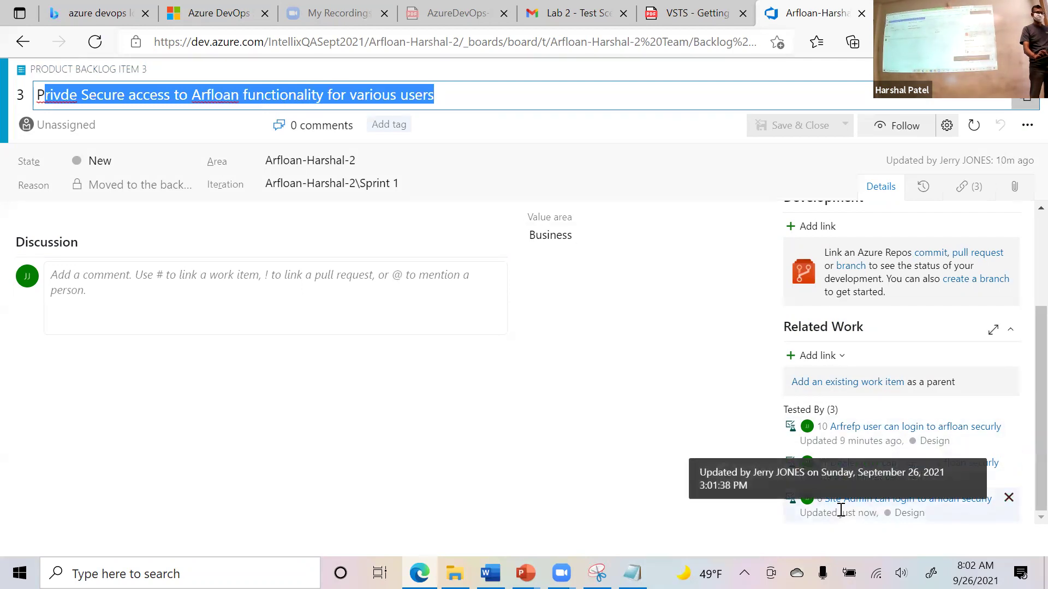
Back on the board, expand item 3's linked tests and review the Site Admin login test case.
{"action": "left_click", "coordinate": [23, 44]}
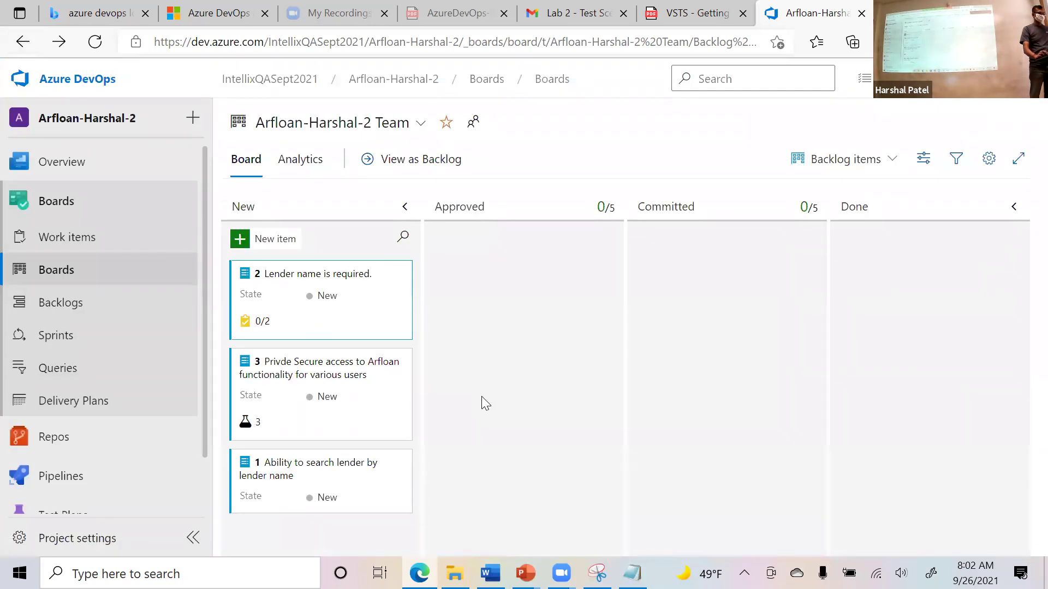
{"action": "left_click", "coordinate": [252, 430]}
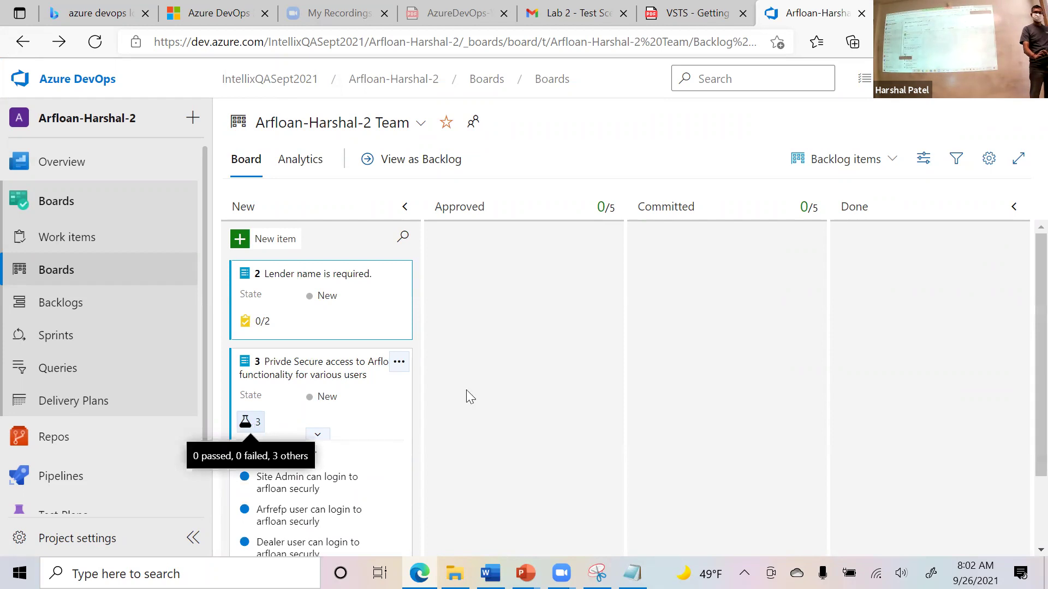
{"action": "scroll", "coordinate": [518, 404], "scroll_direction": "down", "scroll_amount": 1}
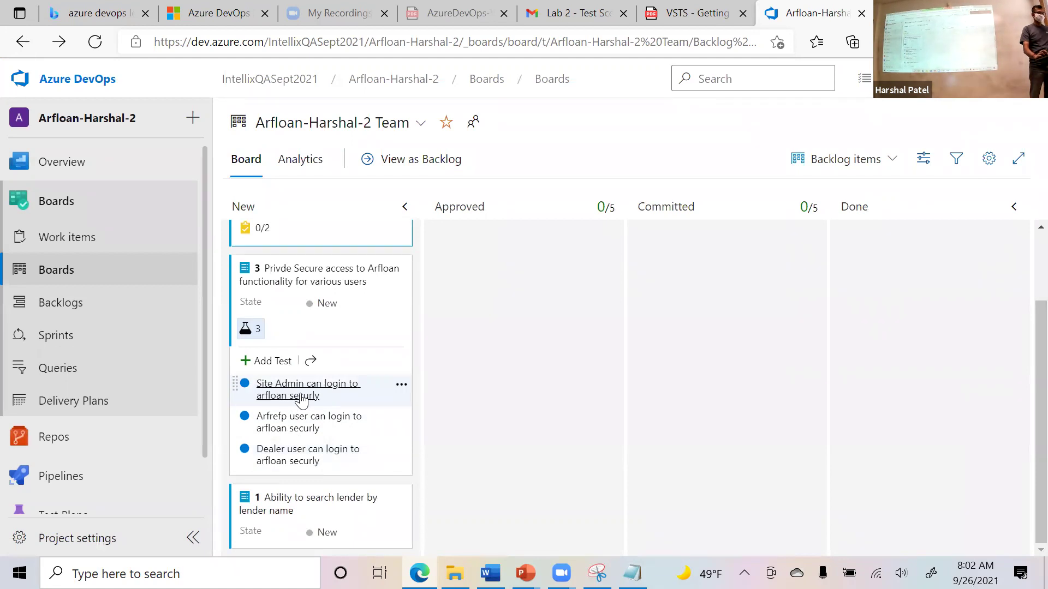
{"action": "left_click", "coordinate": [301, 396]}
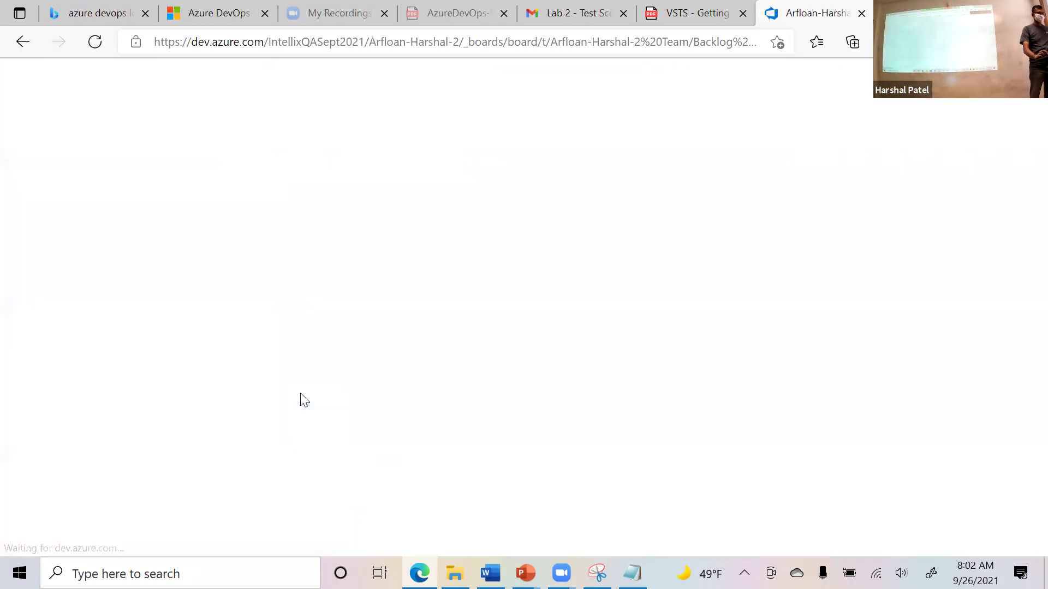
{"action": "scroll", "coordinate": [421, 420], "scroll_direction": "down", "scroll_amount": 3}
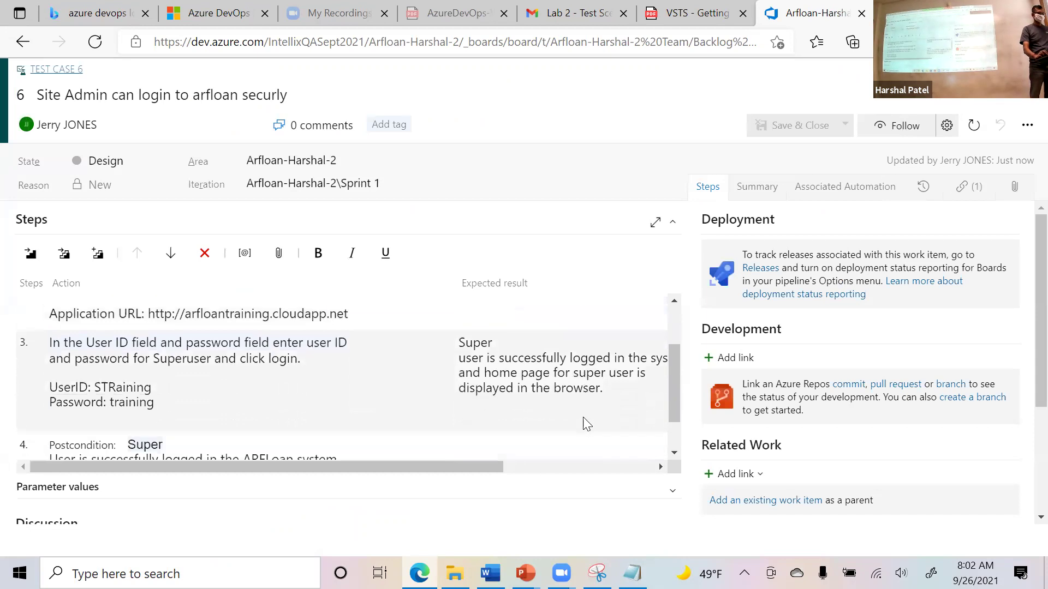
{"action": "scroll", "coordinate": [587, 426], "scroll_direction": "down", "scroll_amount": 2}
{"action": "scroll", "coordinate": [587, 424], "scroll_direction": "up", "scroll_amount": 2}
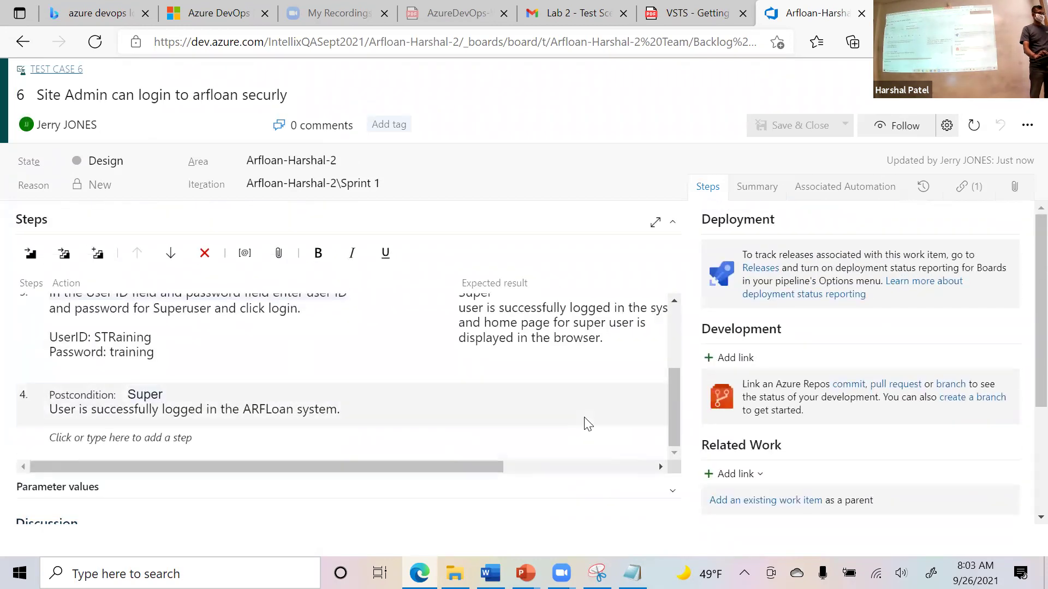
{"action": "key", "text": "alt+Left"}
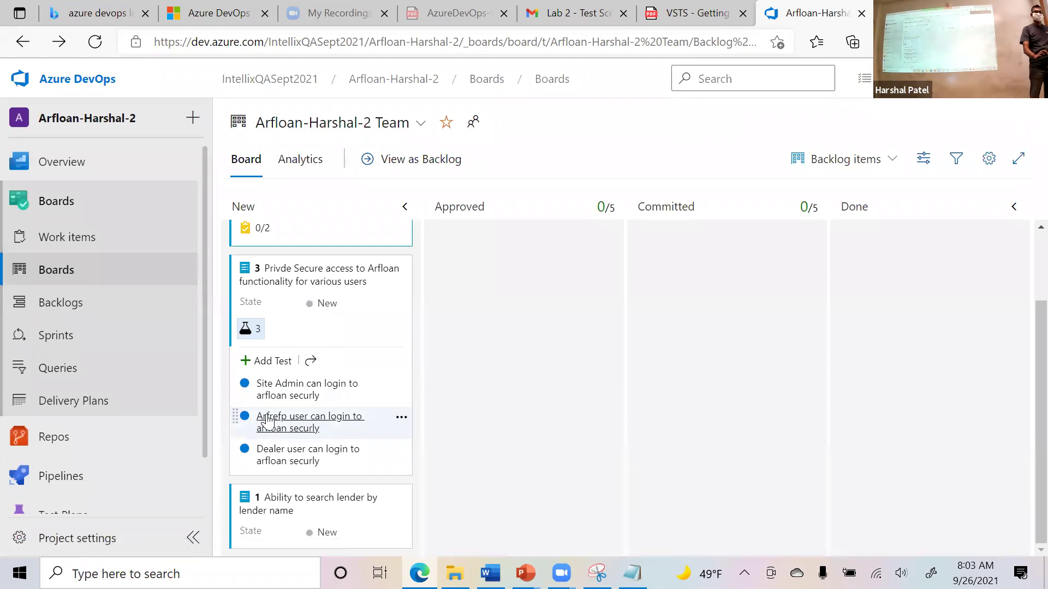
Look over the Arfrefp user and Dealer user login test cases.
{"action": "left_click", "coordinate": [267, 420]}
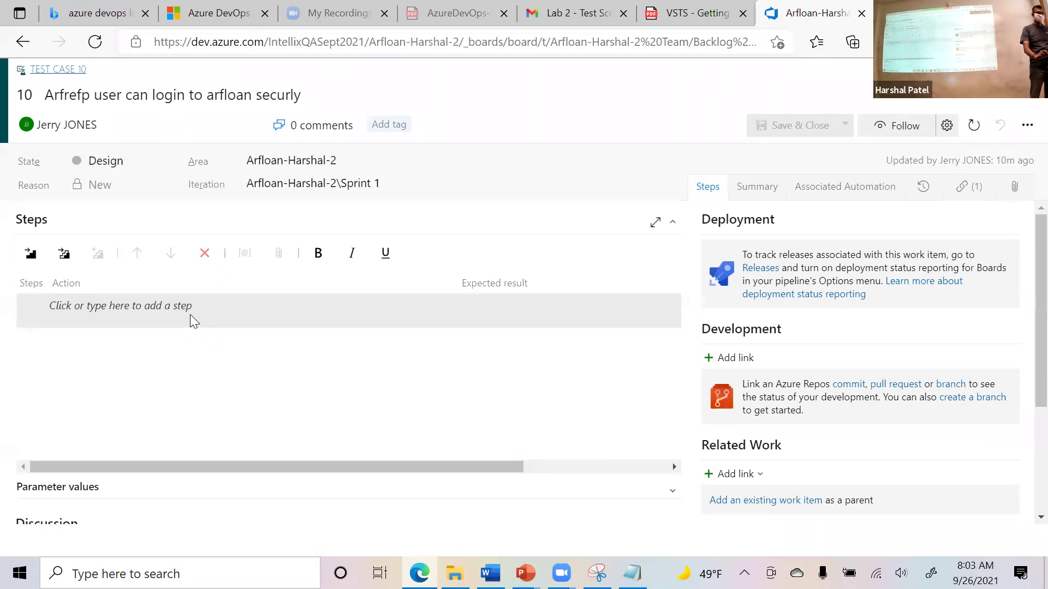
{"action": "left_click", "coordinate": [22, 42]}
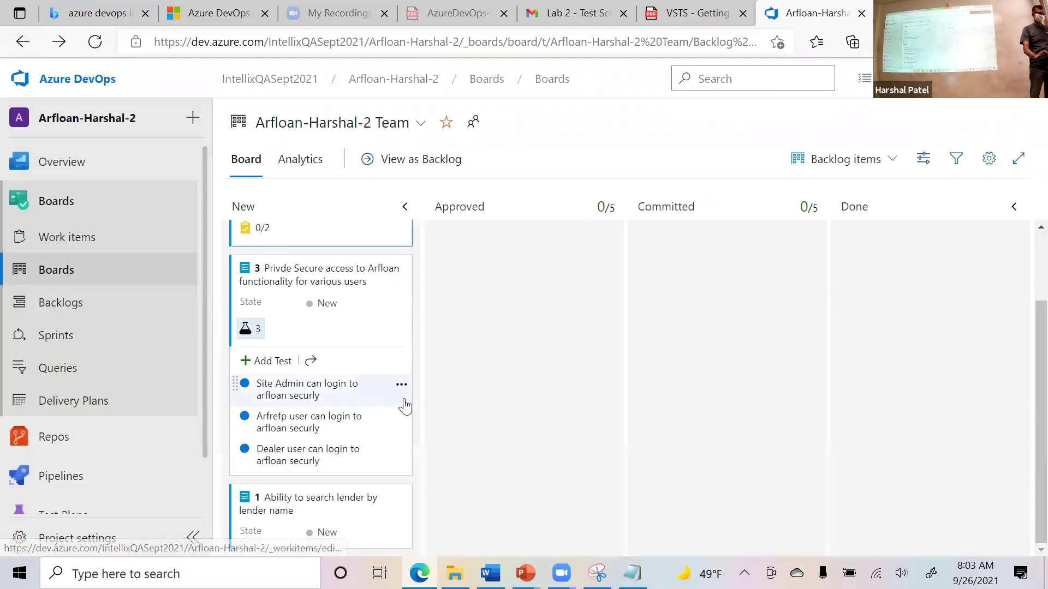
{"action": "left_click", "coordinate": [305, 458]}
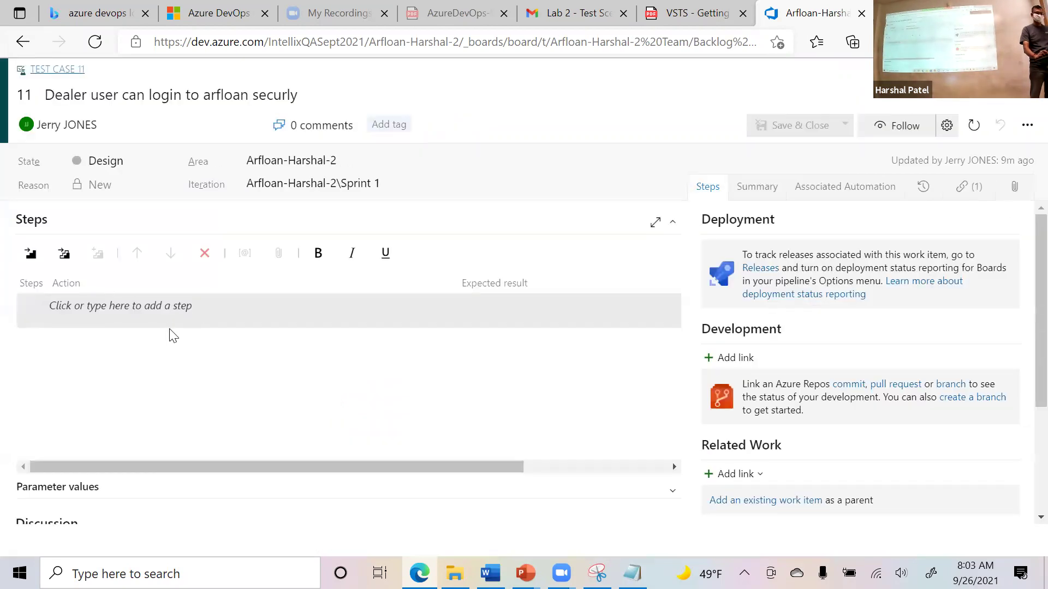
{"action": "left_click", "coordinate": [16, 54]}
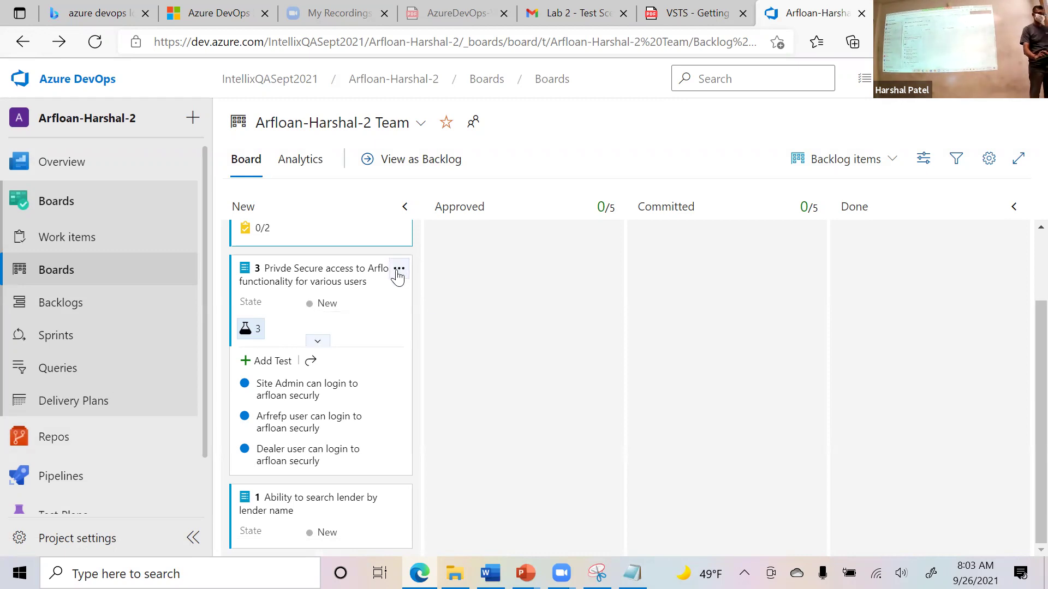
Reopen test case 6 'Site Admin can login to arfloan securly' from item 3's card.
{"action": "left_click", "coordinate": [399, 269]}
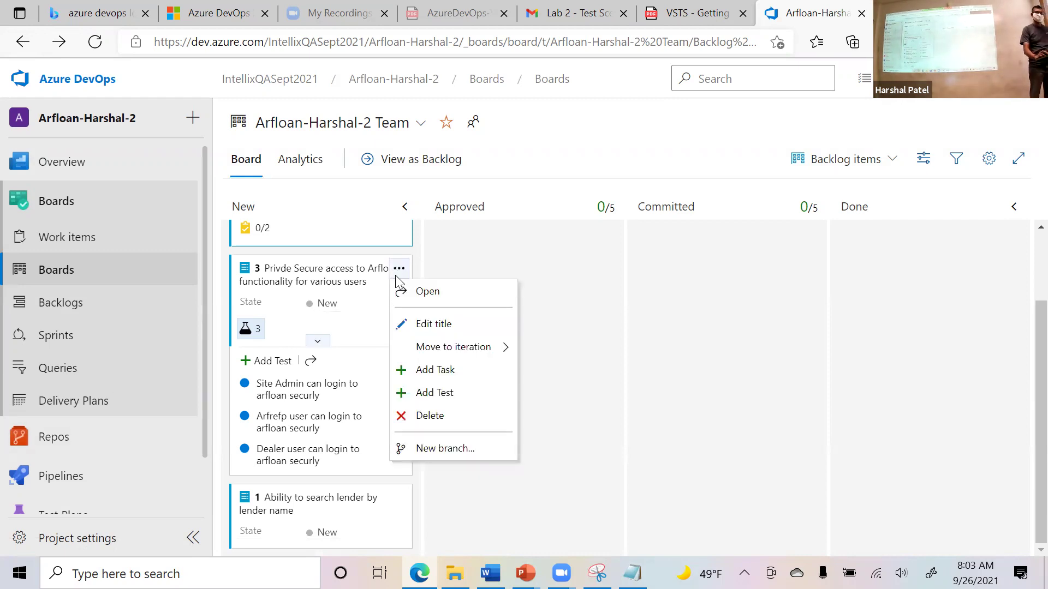
{"action": "left_click", "coordinate": [429, 394]}
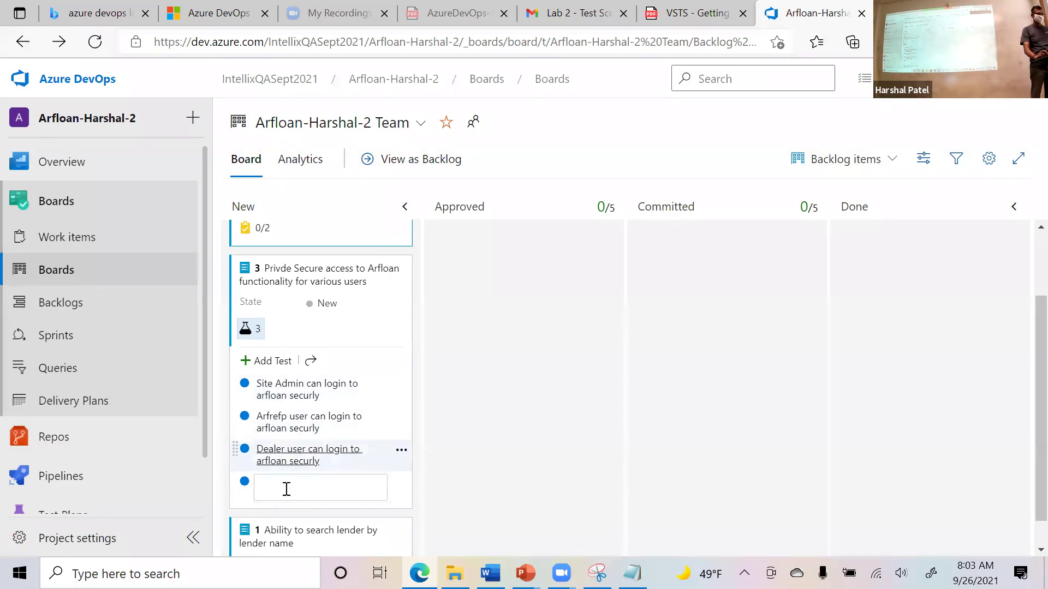
{"action": "left_click", "coordinate": [276, 399]}
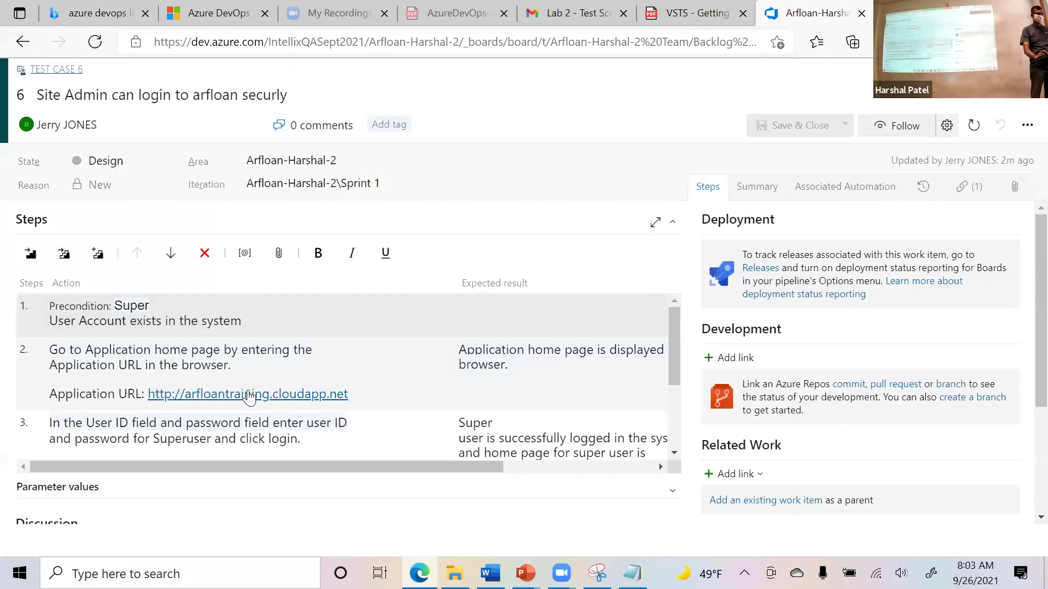
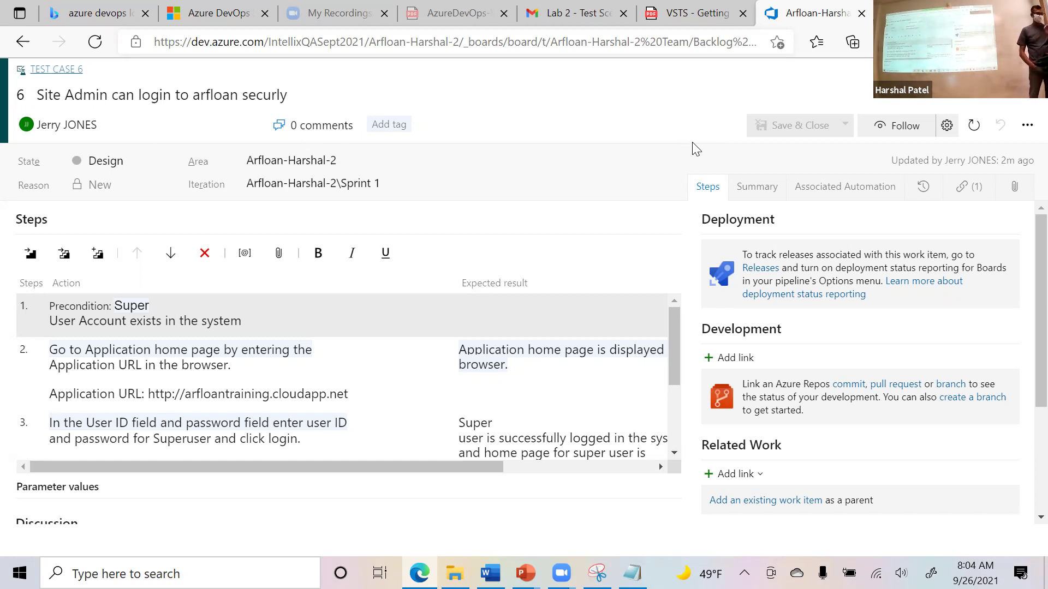
Go back from test case 6 to the Arfloan-Harshal-2 Team board showing item 3.
{"action": "left_click", "coordinate": [22, 42]}
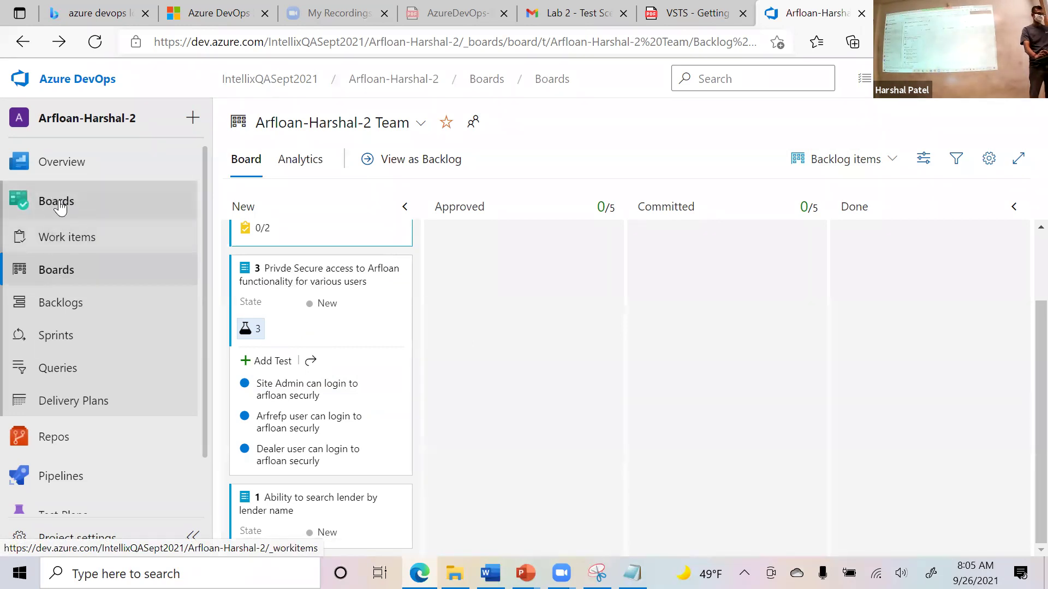
{"action": "left_click", "coordinate": [80, 87]}
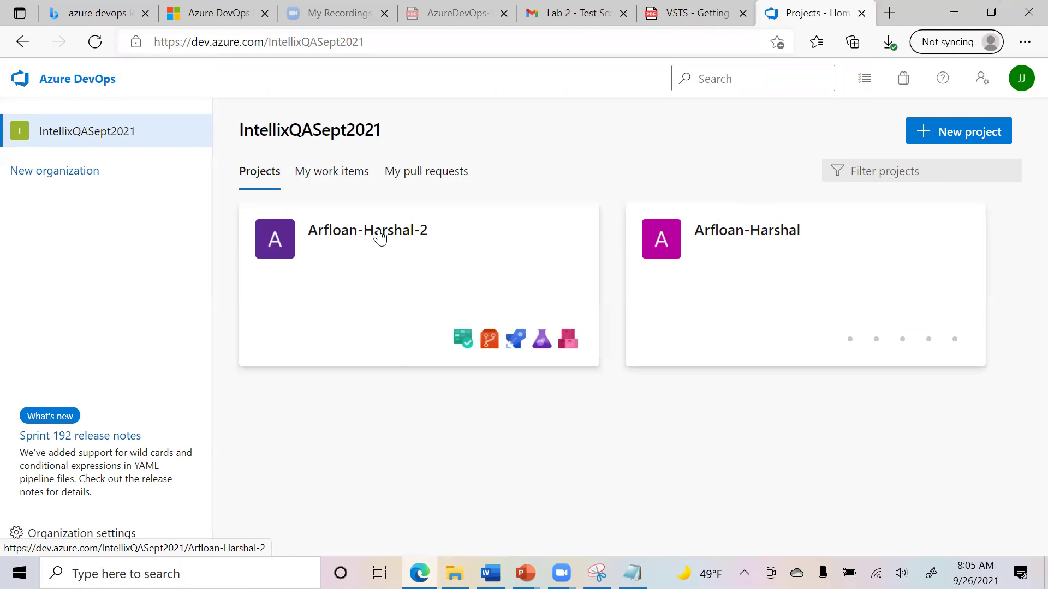
{"action": "left_click", "coordinate": [372, 240]}
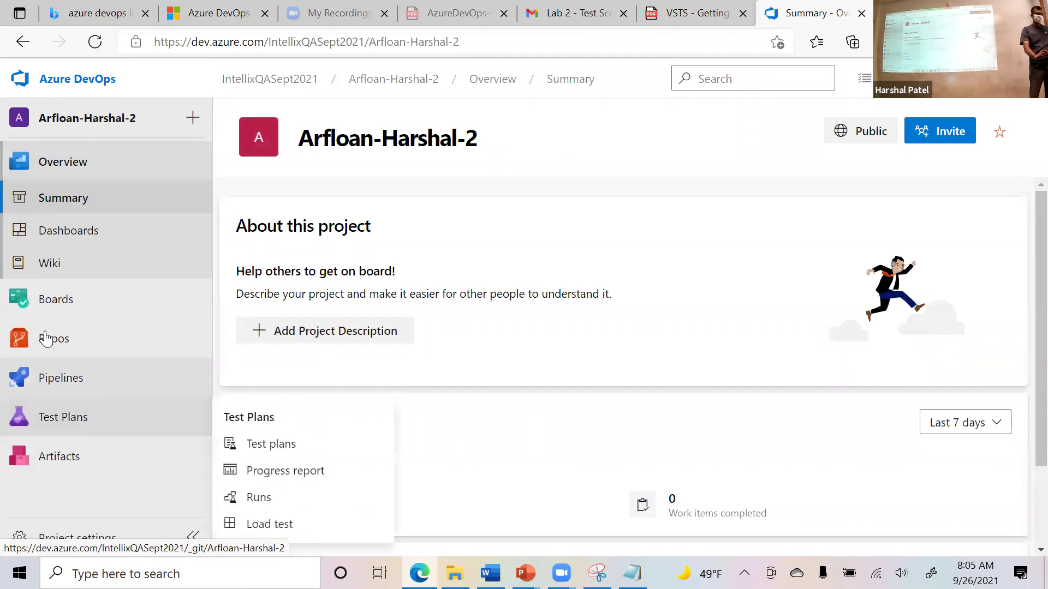
{"action": "mouse_move", "coordinate": [51, 300]}
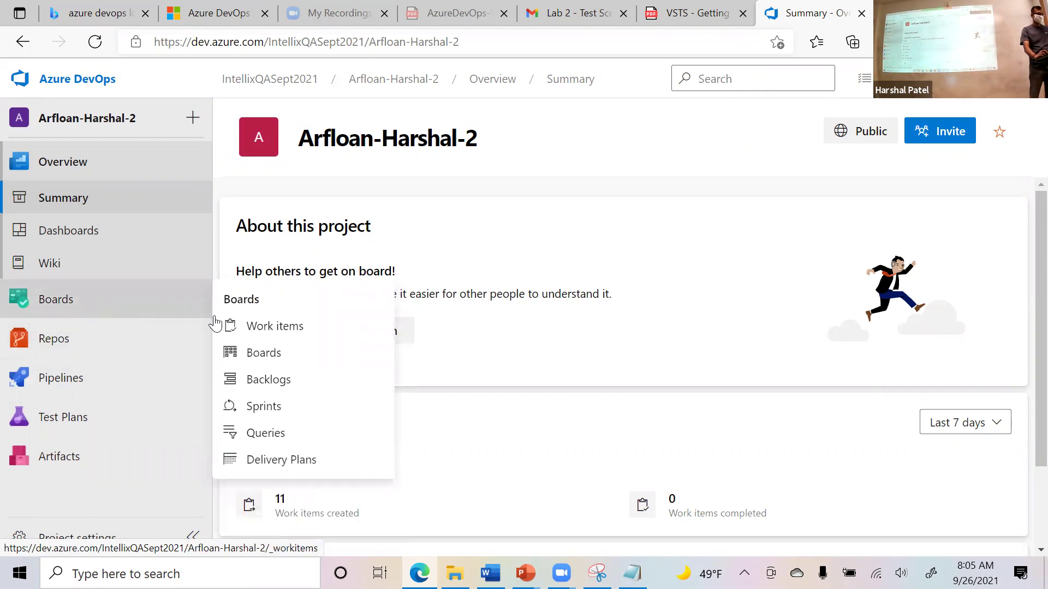
{"action": "left_click", "coordinate": [277, 352]}
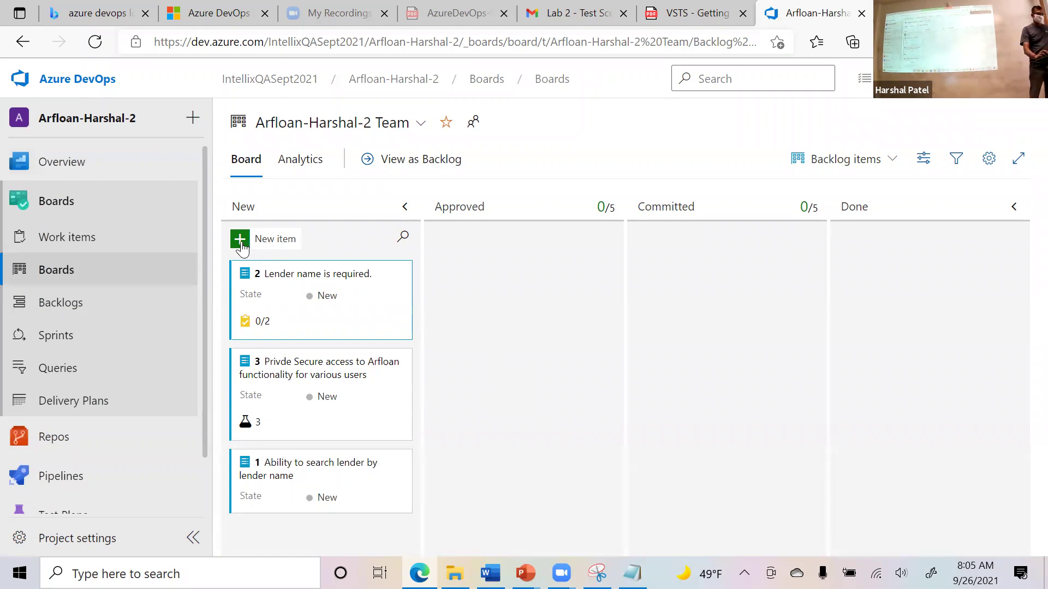
{"action": "left_click", "coordinate": [241, 240]}
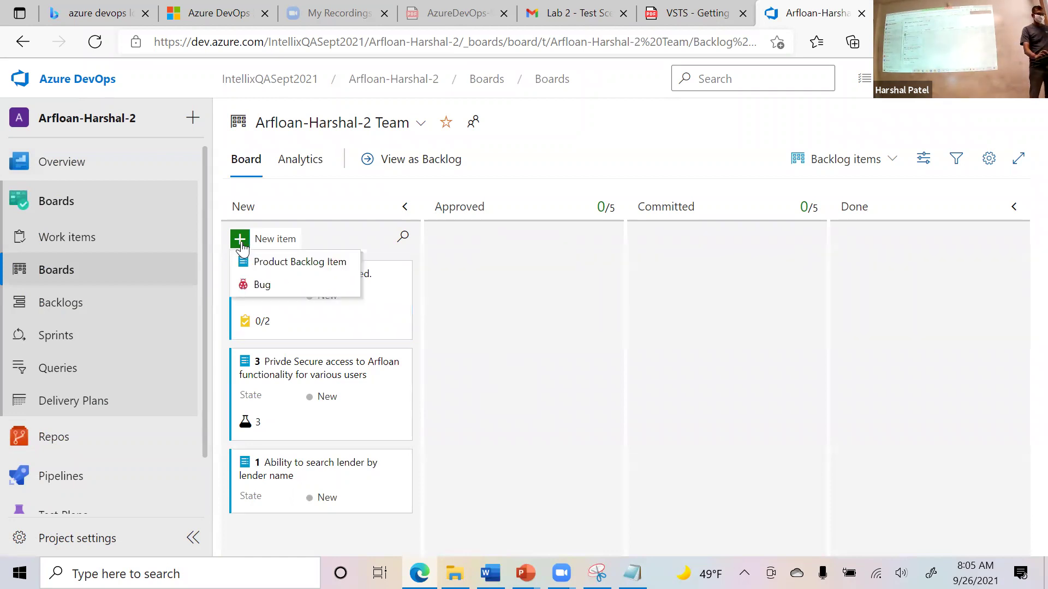
{"action": "left_click", "coordinate": [279, 263]}
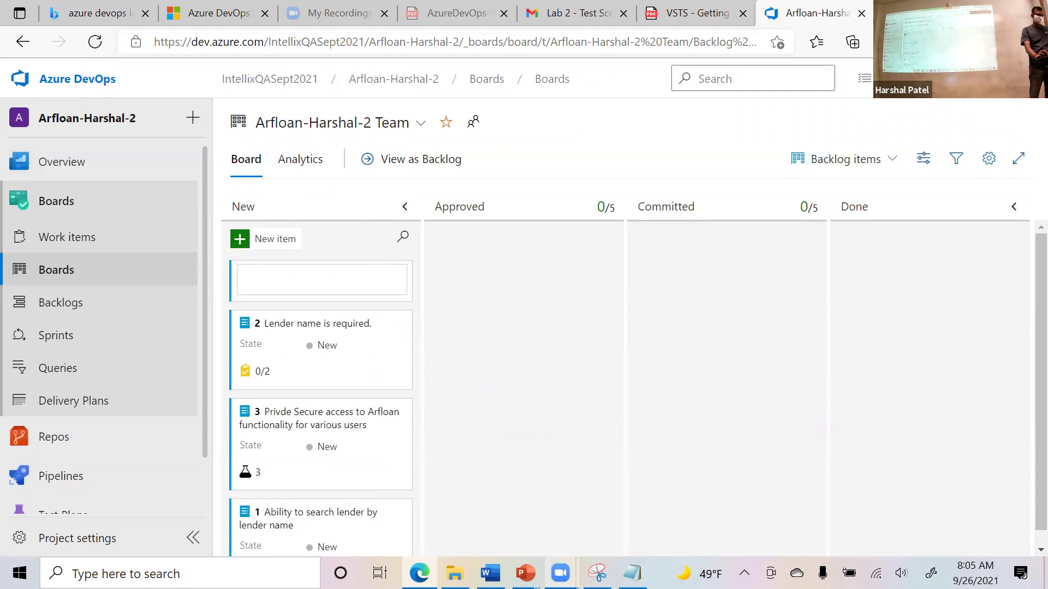
{"action": "mouse_move", "coordinate": [454, 573]}
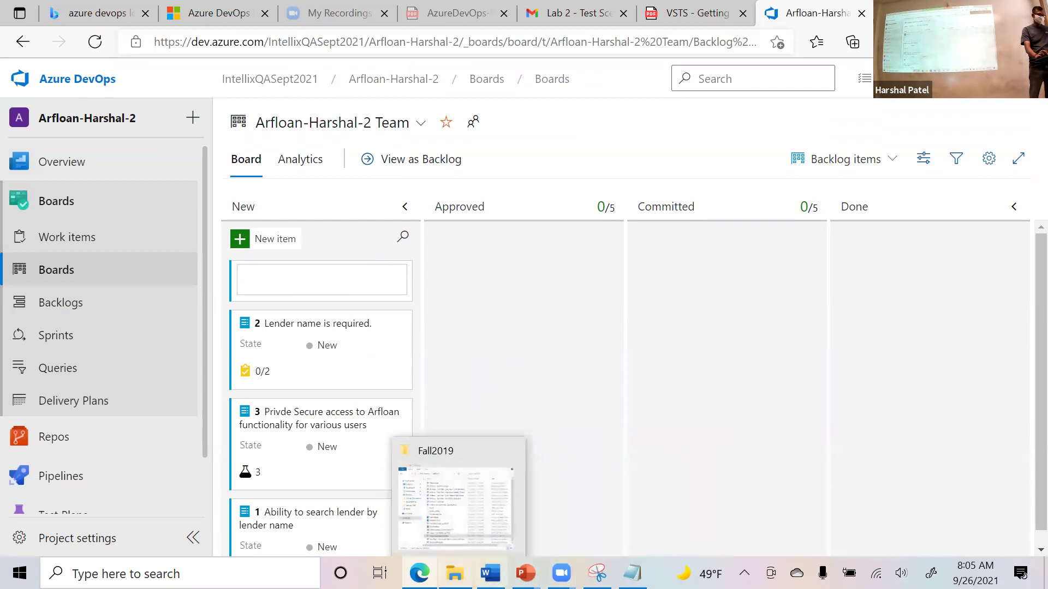
{"action": "mouse_move", "coordinate": [525, 573]}
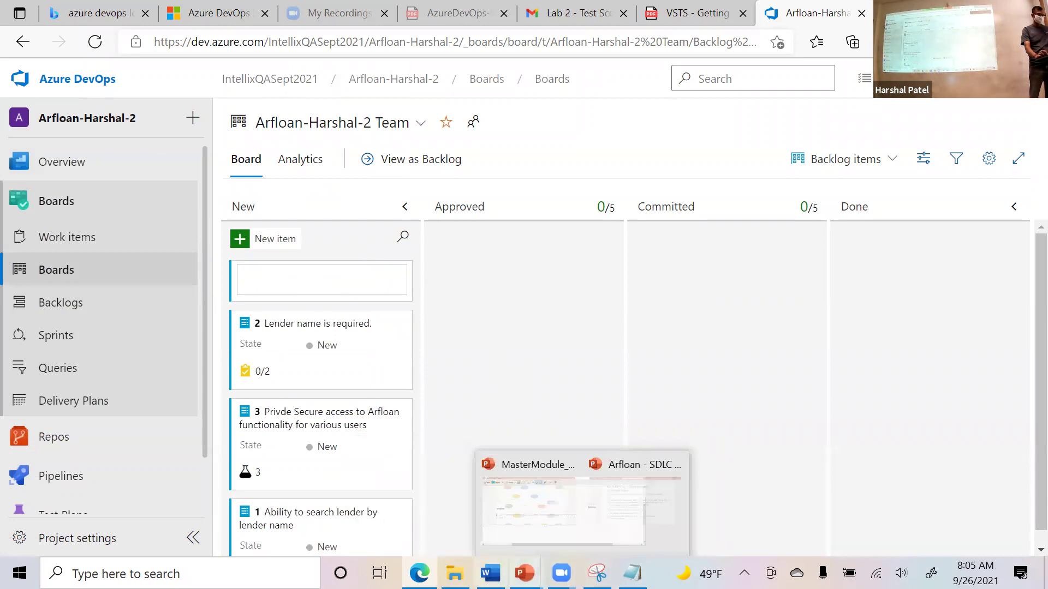
{"action": "left_click", "coordinate": [597, 573]}
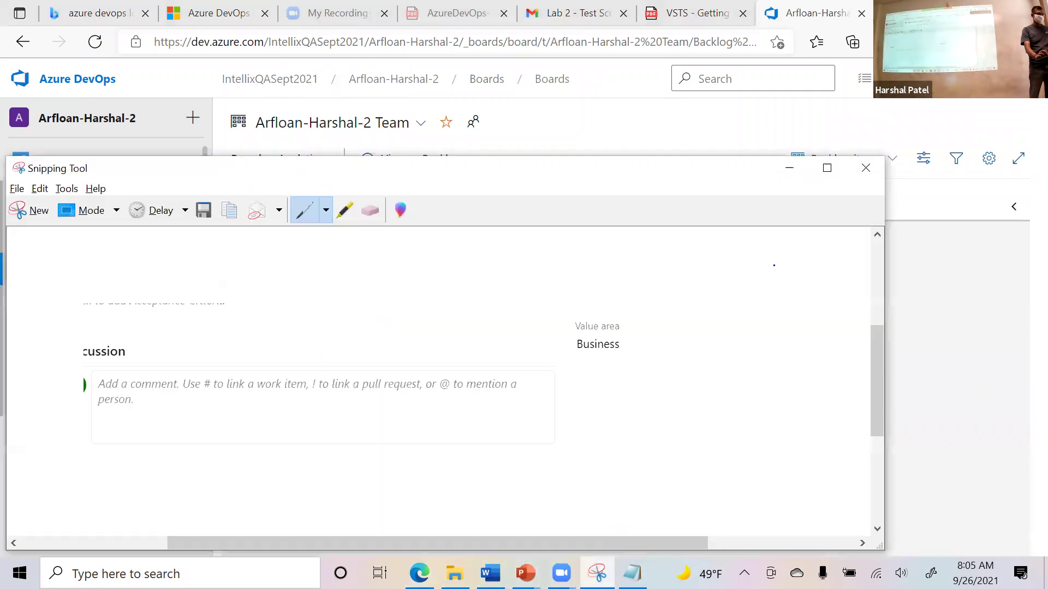
{"action": "left_click", "coordinate": [856, 166]}
Discard the unsaved snip, move the folder up to SQA Training, and return to the VSTS Getting Started PDF.
{"action": "left_click", "coordinate": [515, 374]}
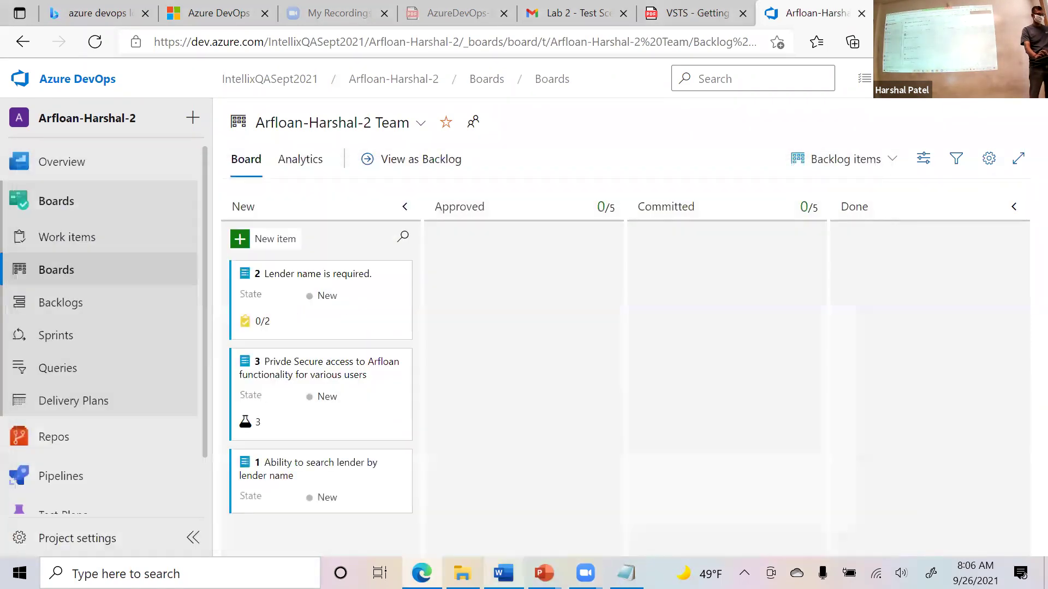
{"action": "left_click", "coordinate": [462, 573]}
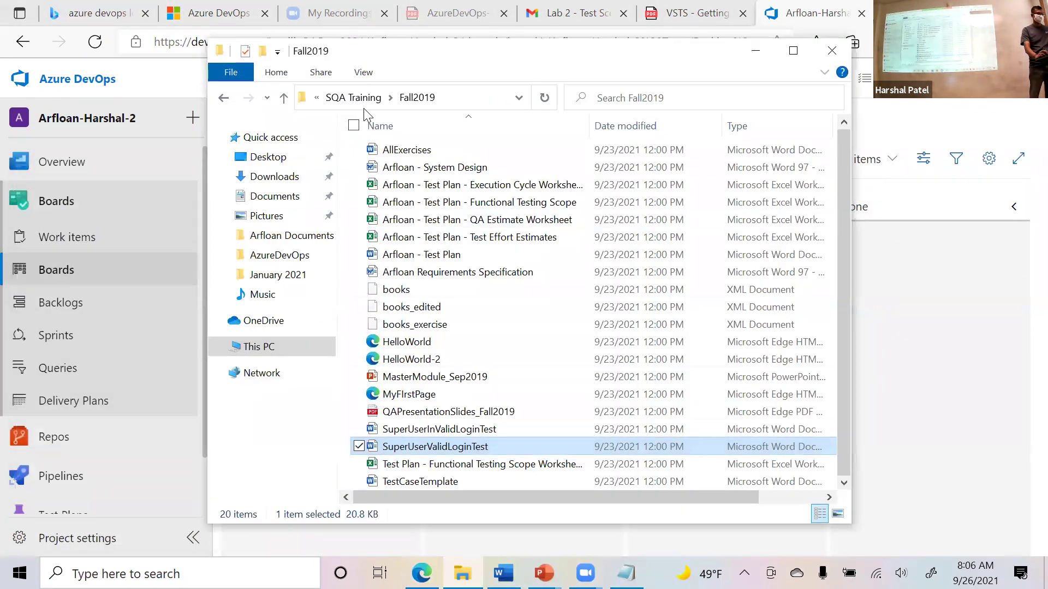
{"action": "left_click", "coordinate": [353, 97]}
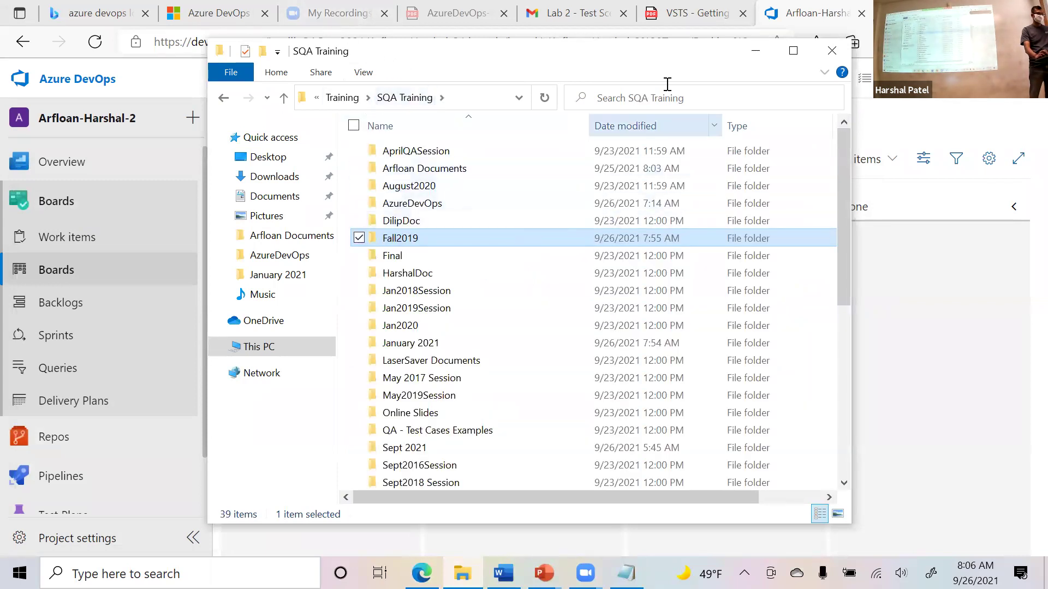
{"action": "left_click", "coordinate": [680, 29]}
{"action": "left_click", "coordinate": [689, 15]}
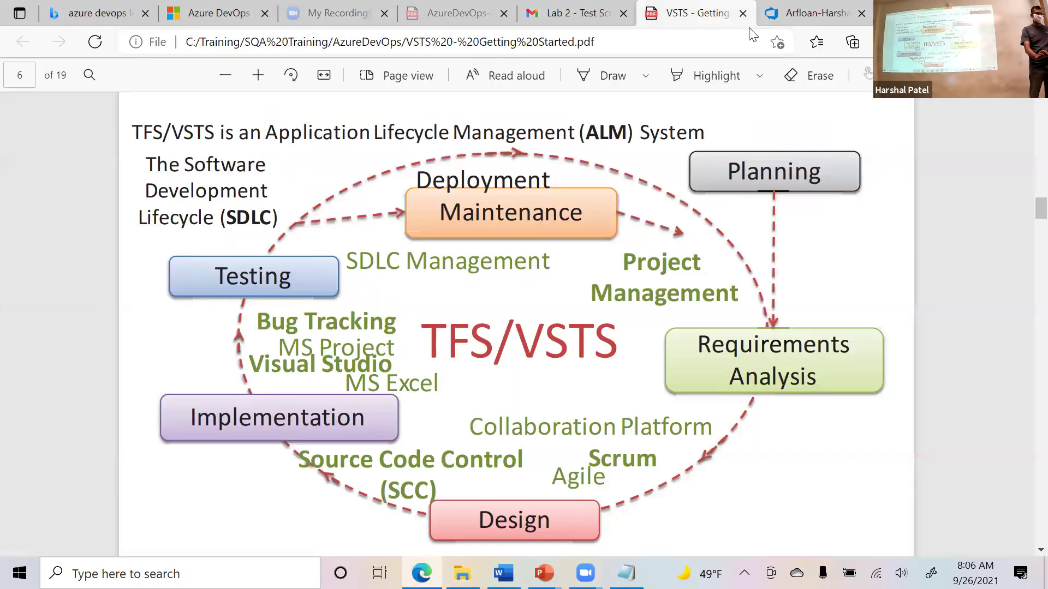
Open Gmail in a new browser tab and scroll down the inbox.
{"action": "key", "text": "ctrl+t"}
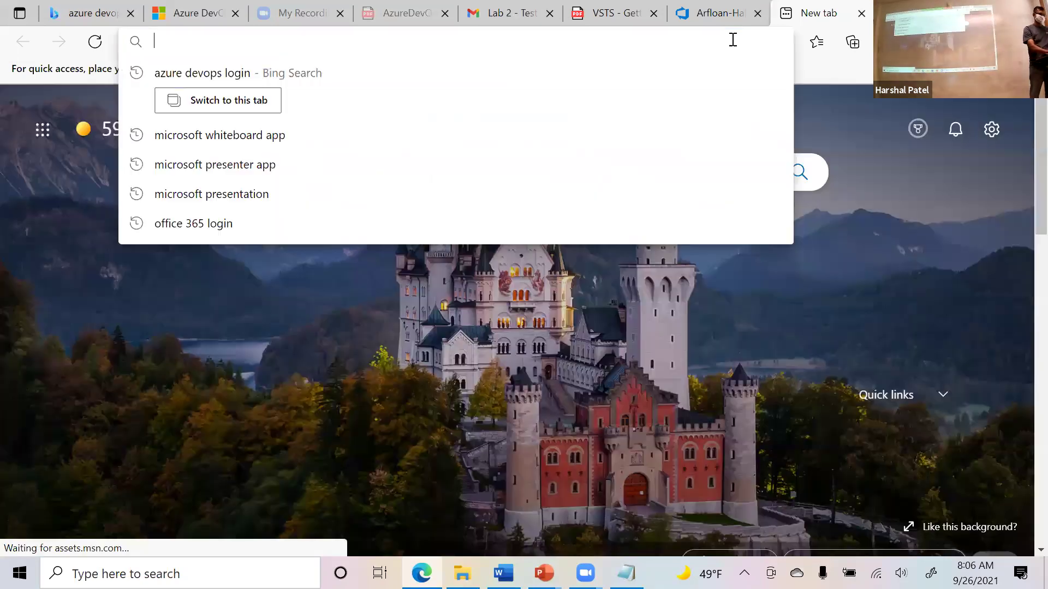
{"action": "type", "text": "gmail"}
{"action": "key", "text": "Return"}
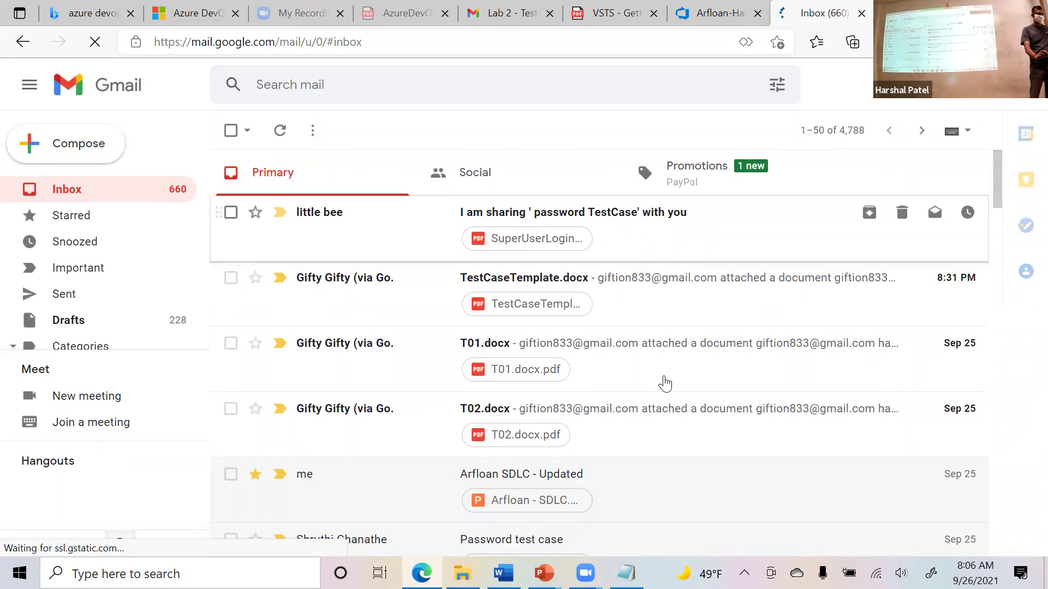
{"action": "scroll", "coordinate": [676, 378], "scroll_direction": "down", "scroll_amount": 5}
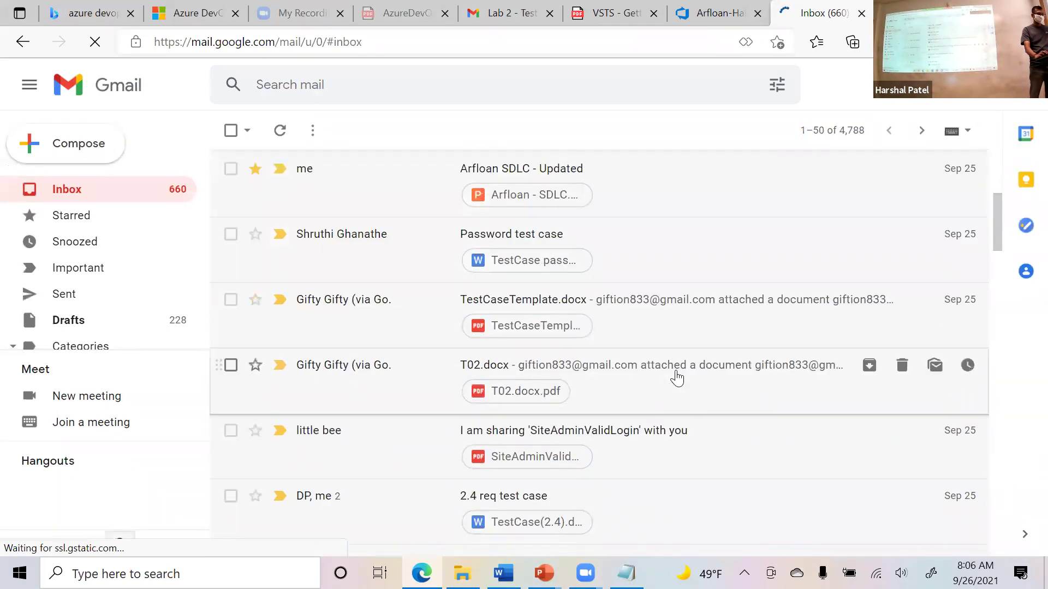
{"action": "scroll", "coordinate": [676, 377], "scroll_direction": "down", "scroll_amount": 3}
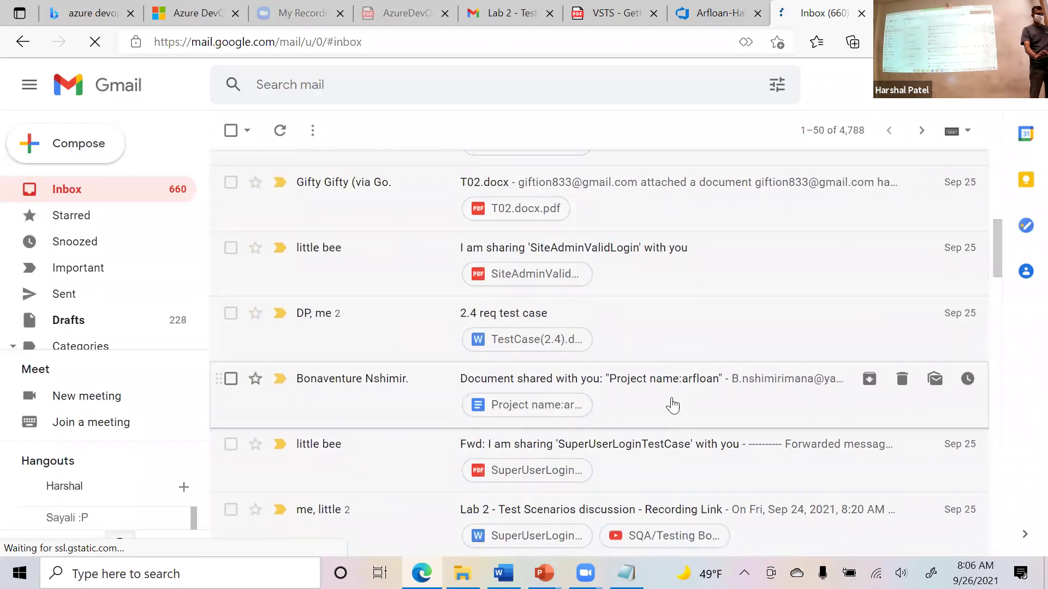
{"action": "scroll", "coordinate": [677, 409], "scroll_direction": "down", "scroll_amount": 4}
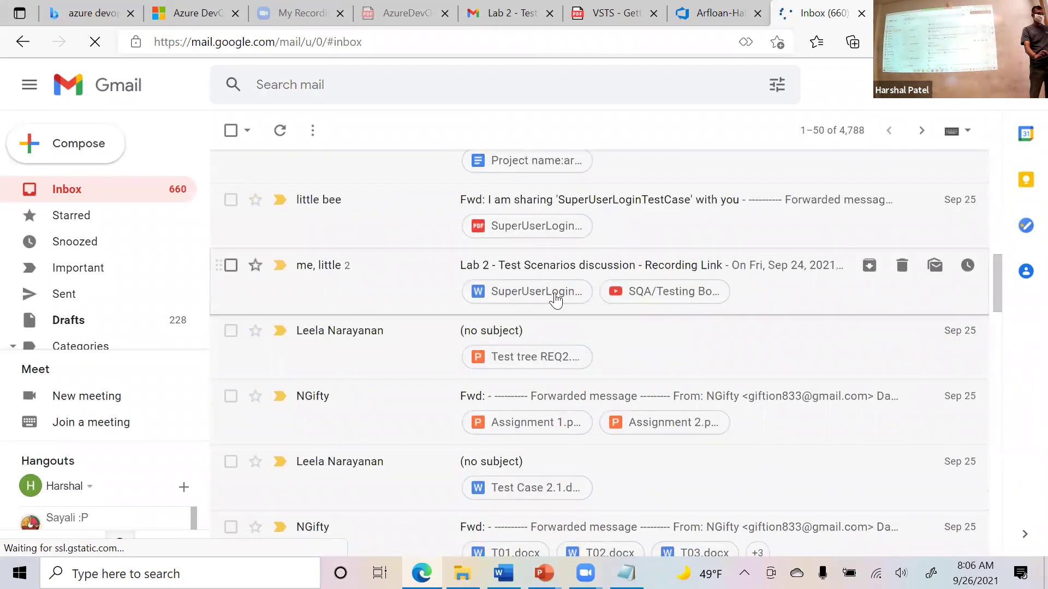
Preview the Test Case 2.1.docx attachment for Sec.T01, then close it and scroll further down the inbox.
{"action": "left_click", "coordinate": [574, 490]}
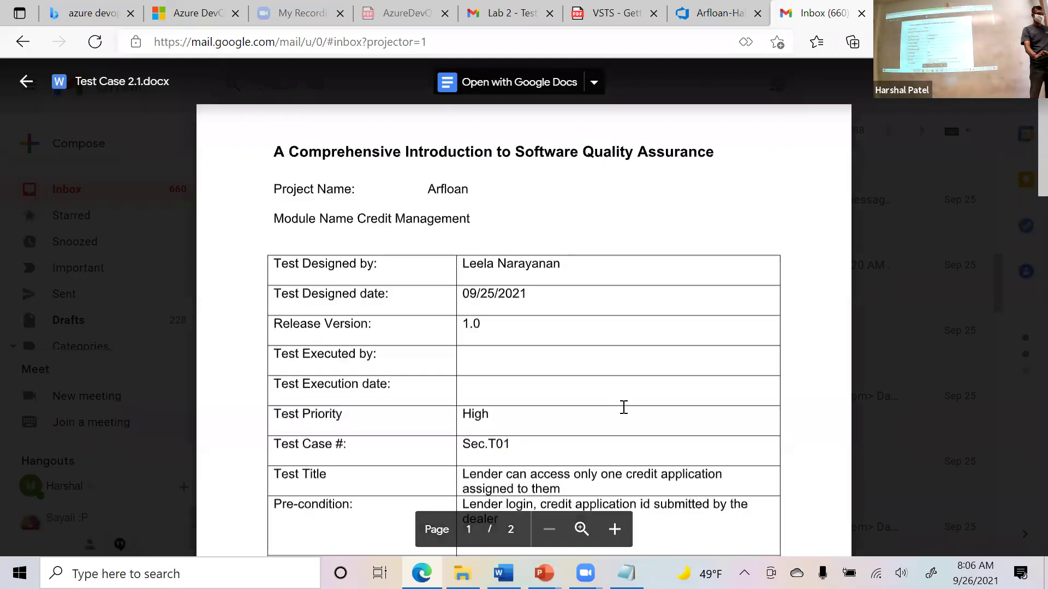
{"action": "scroll", "coordinate": [546, 365], "scroll_direction": "down", "scroll_amount": 3}
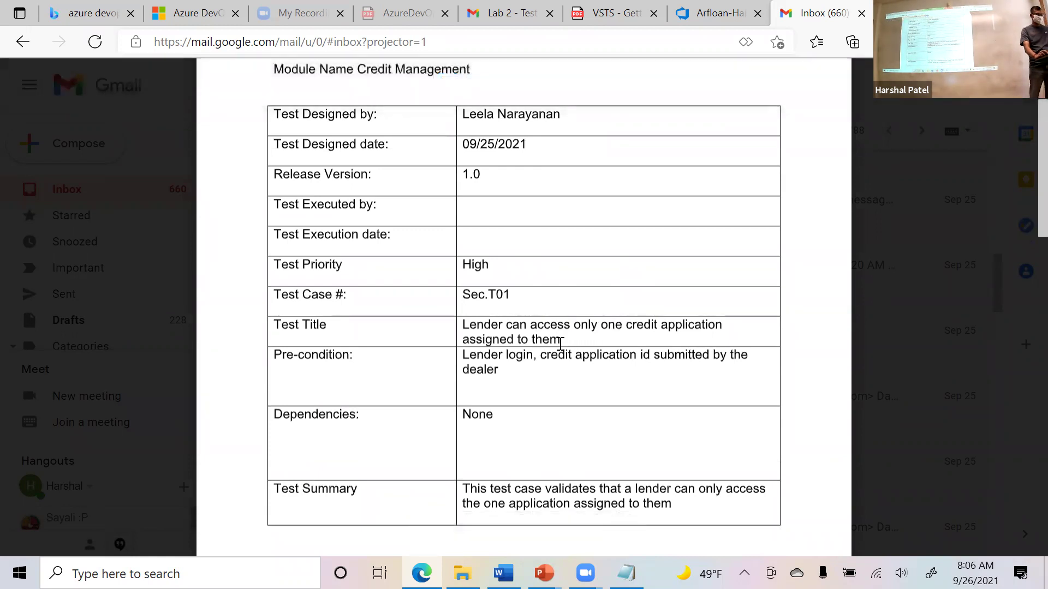
{"action": "key", "text": "Escape"}
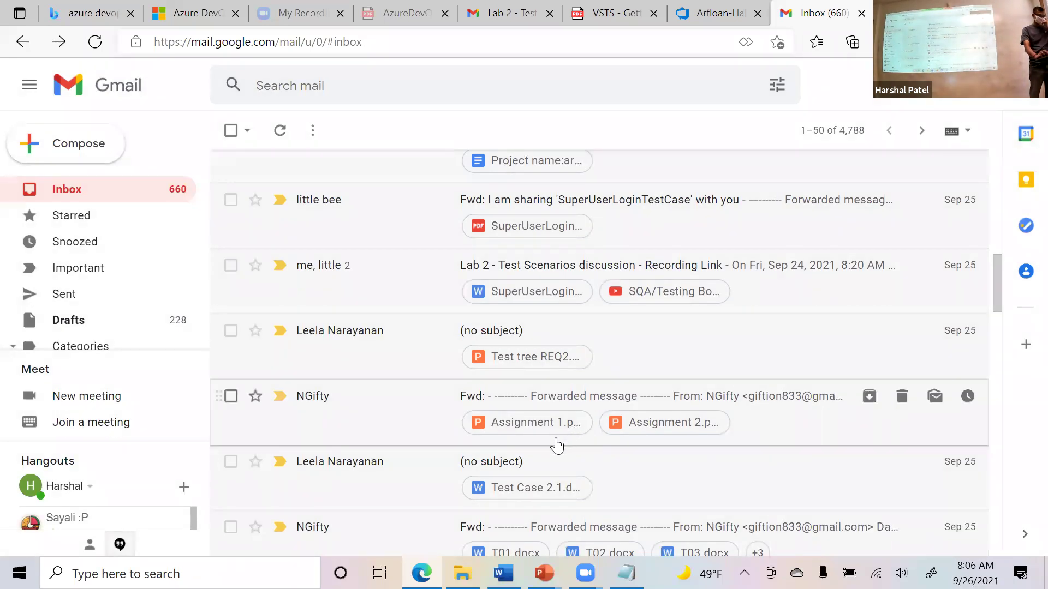
{"action": "scroll", "coordinate": [568, 474], "scroll_direction": "down", "scroll_amount": 2}
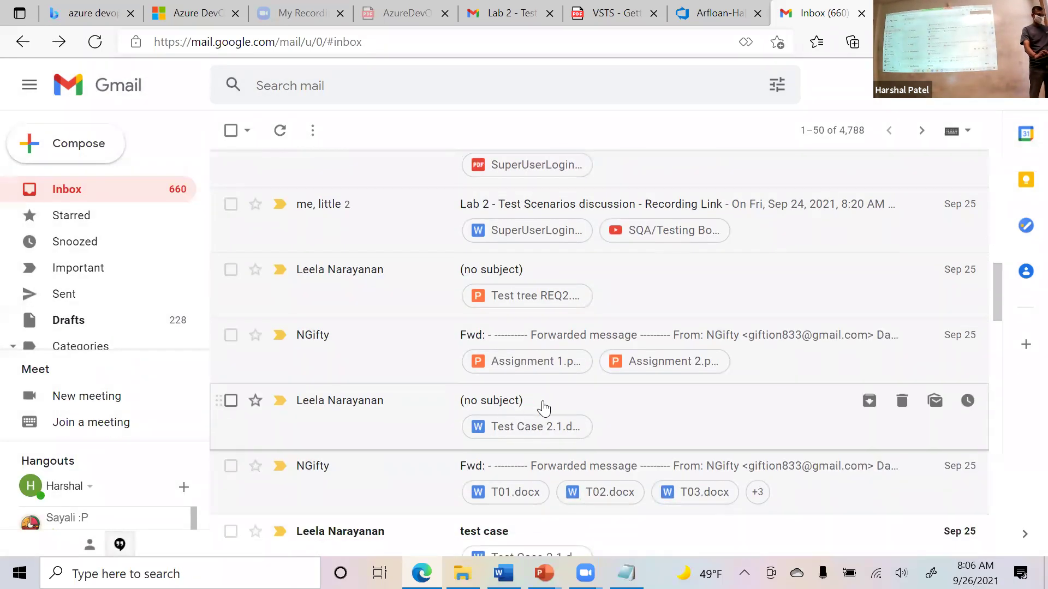
{"action": "scroll", "coordinate": [638, 431], "scroll_direction": "down", "scroll_amount": 2}
{"action": "scroll", "coordinate": [633, 420], "scroll_direction": "down", "scroll_amount": 3}
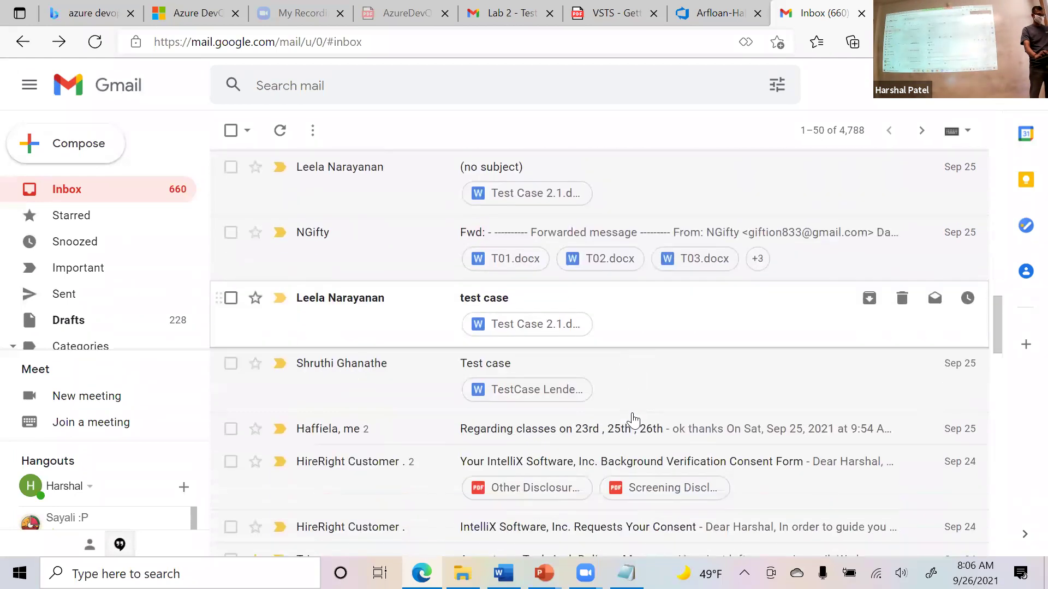
{"action": "scroll", "coordinate": [632, 420], "scroll_direction": "down", "scroll_amount": 3}
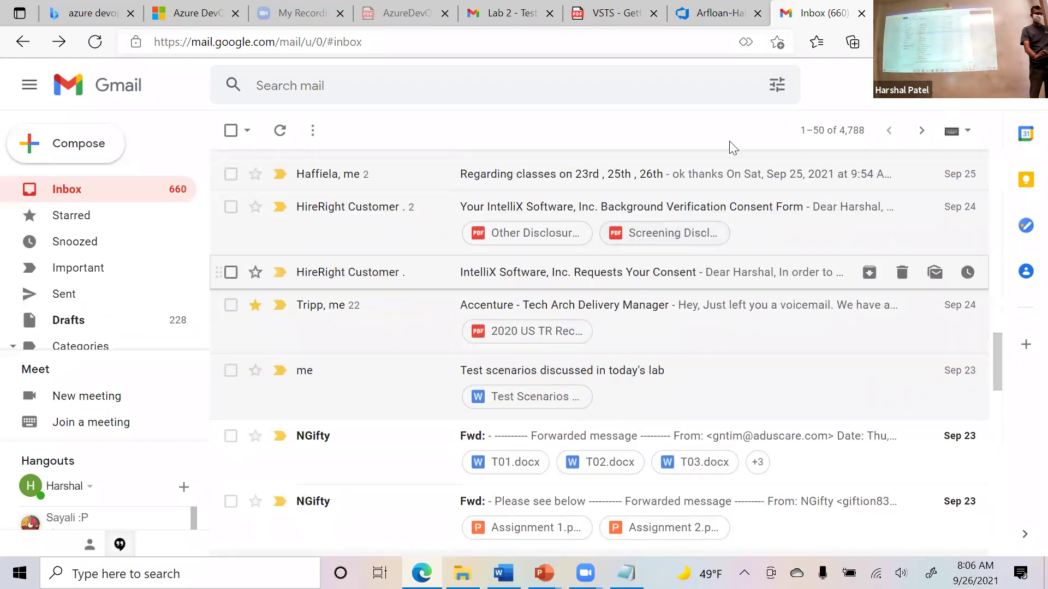
Minimize the browser and SQA Training folder to view SuperUserValidLoginTest in Word, then return to the board tab.
{"action": "key", "text": "super+Down"}
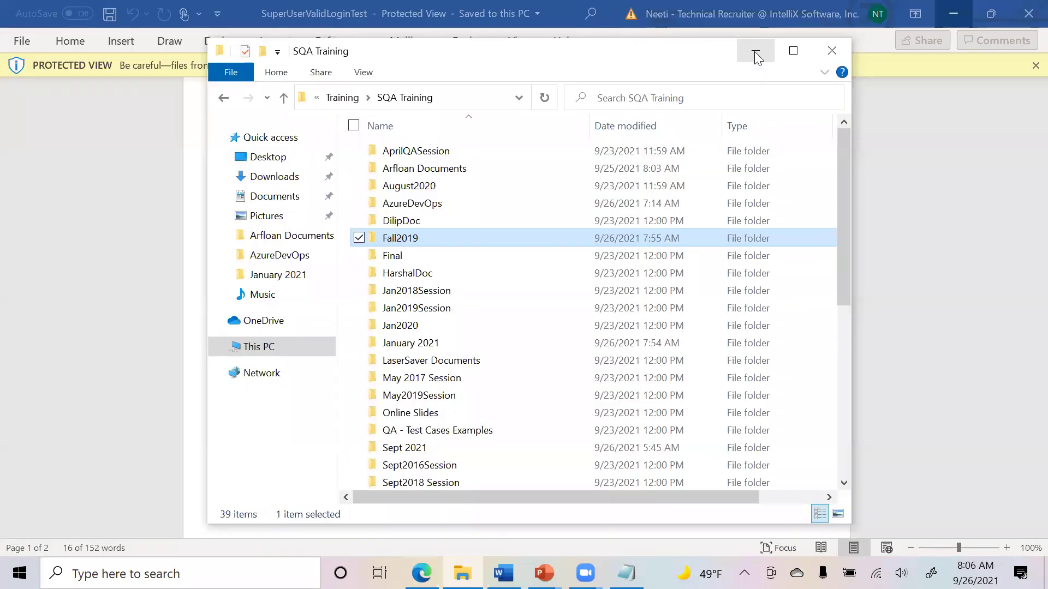
{"action": "left_click", "coordinate": [755, 56]}
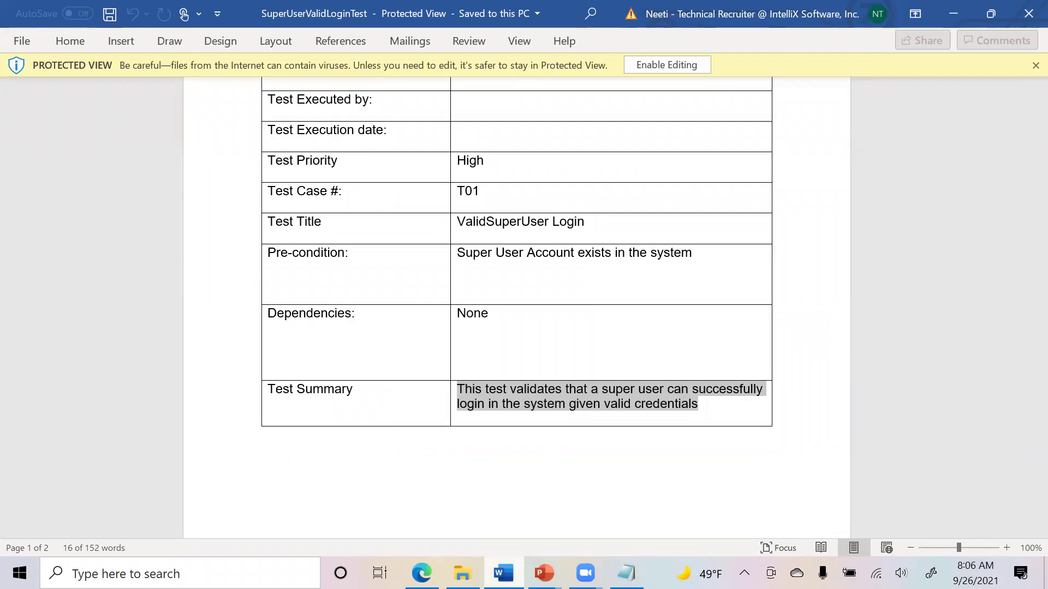
{"action": "left_click", "coordinate": [421, 572]}
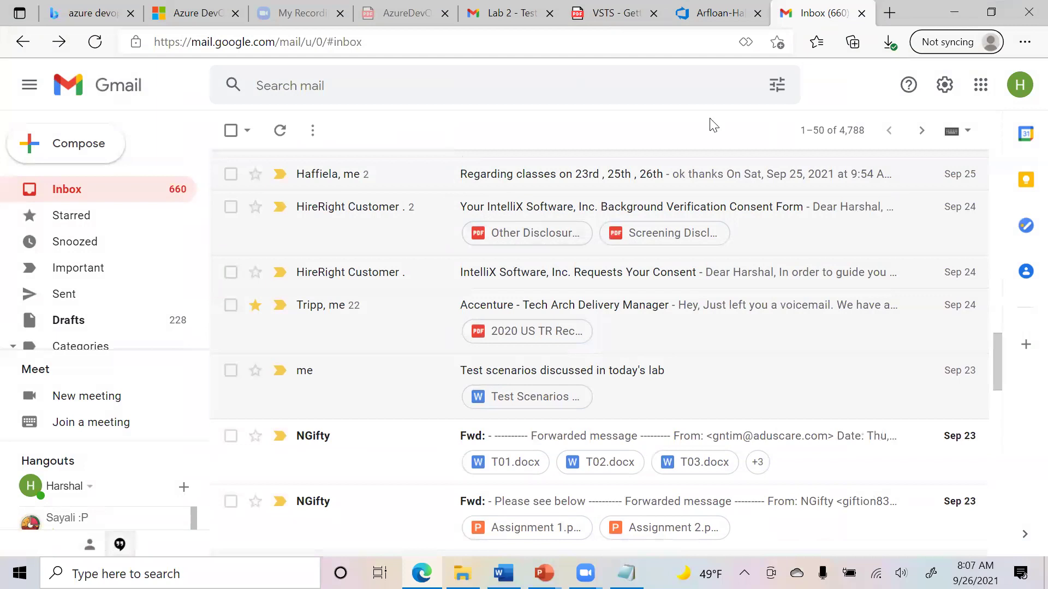
{"action": "key", "text": "ctrl+shift+Tab"}
Create backlog item 12 'Site admin can view credit application submitted by any dealer' and choose Add Test on it.
{"action": "left_click", "coordinate": [277, 241]}
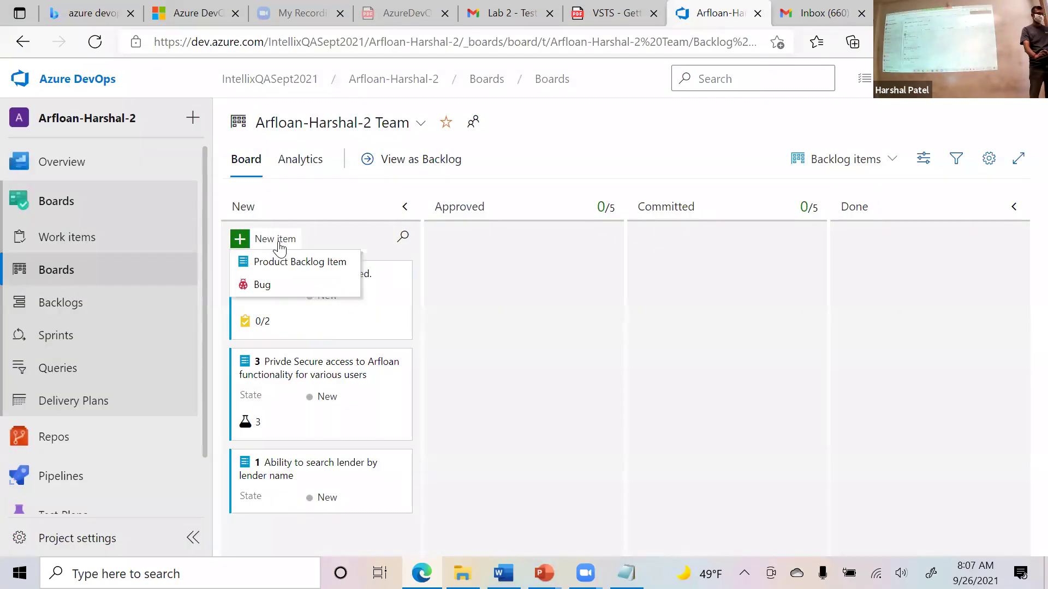
{"action": "left_click", "coordinate": [305, 264]}
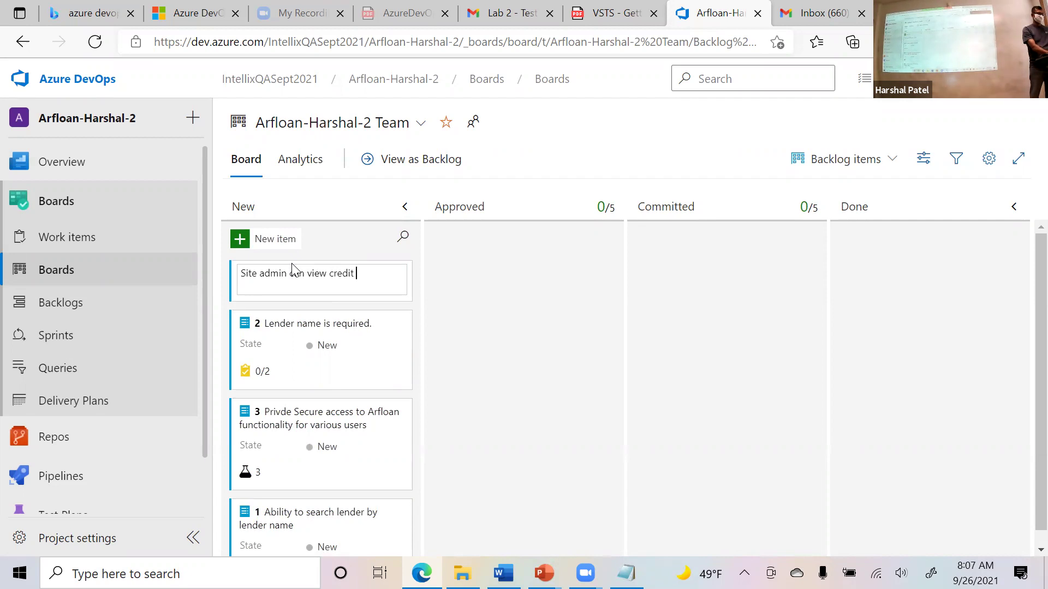
{"action": "type", "text": "cation submitted by any dealer"}
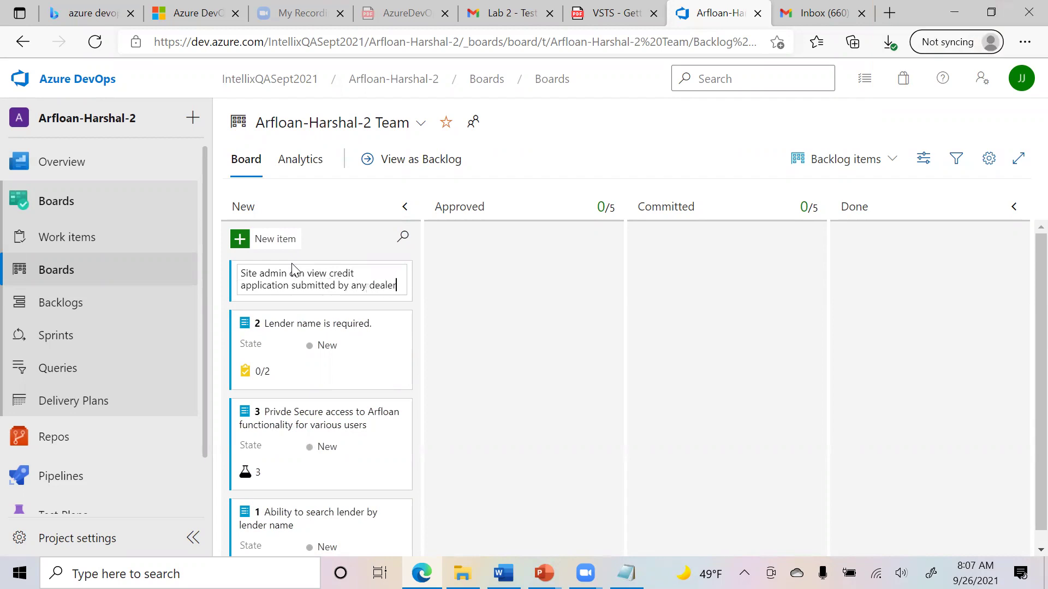
{"action": "key", "text": "Return"}
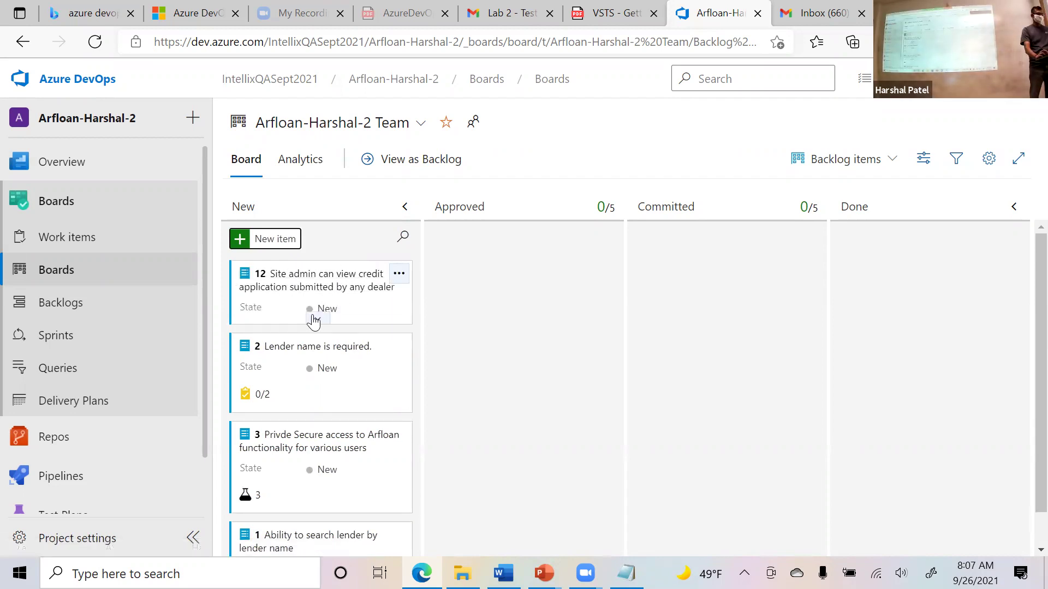
{"action": "left_click", "coordinate": [397, 280]}
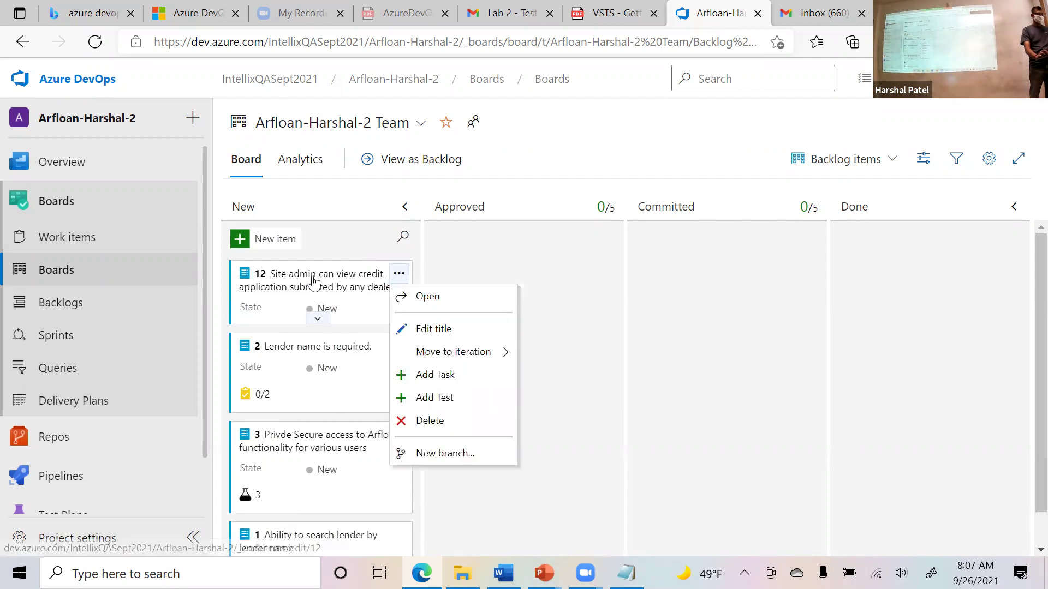
{"action": "left_click", "coordinate": [424, 398]}
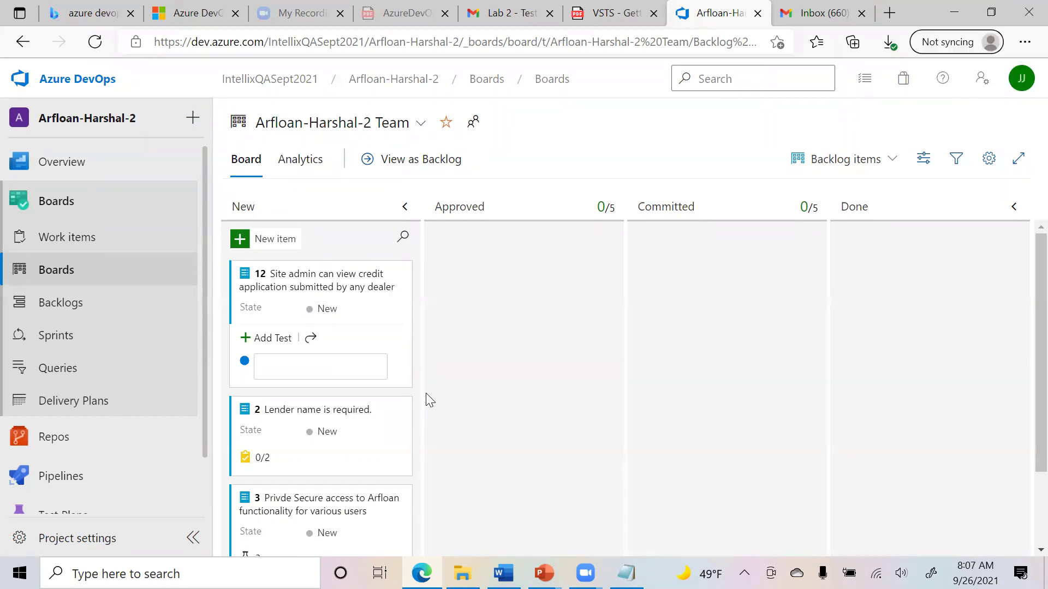
Add test 'ValidSuperUser Login' to item 12 using the title copied from Word, and open test case 13.
{"action": "left_click", "coordinate": [503, 573]}
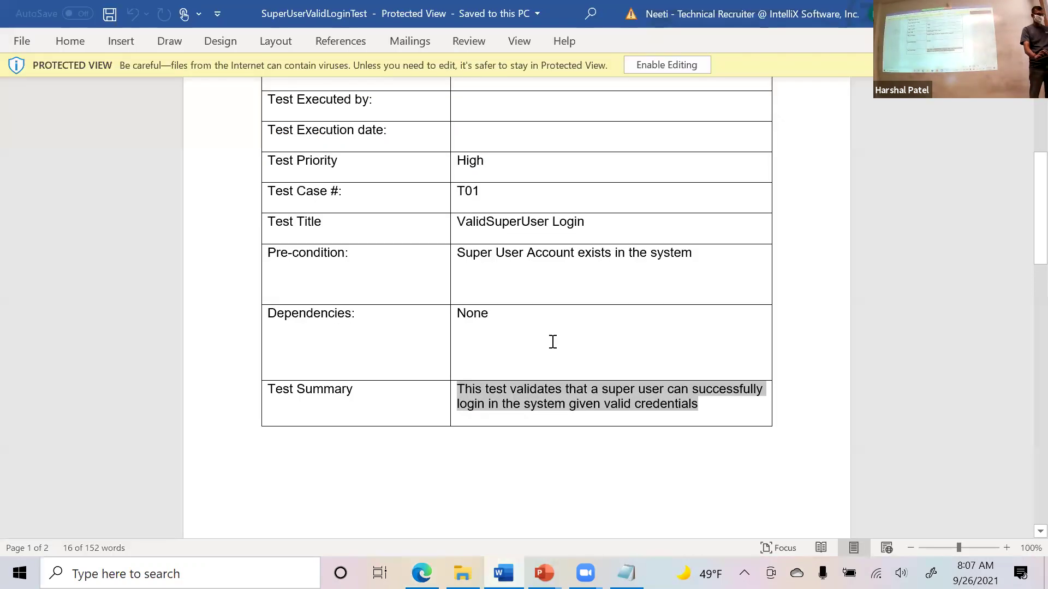
{"action": "scroll", "coordinate": [583, 352], "scroll_direction": "up", "scroll_amount": 1}
{"action": "scroll", "coordinate": [554, 349], "scroll_direction": "down", "scroll_amount": 4}
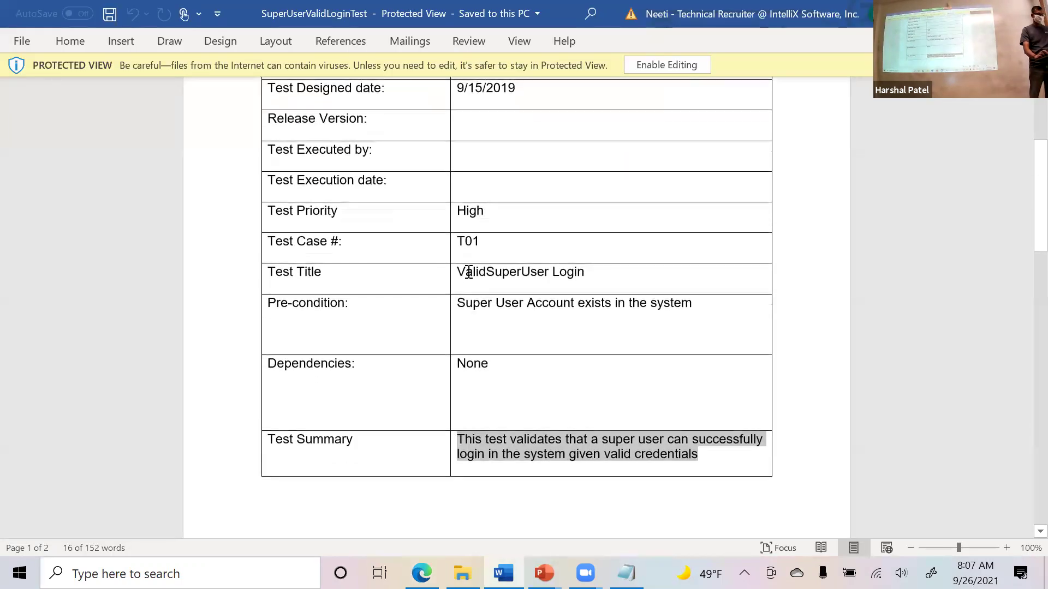
{"action": "left_click_drag", "start_coordinate": [593, 275], "coordinate": [462, 276]}
{"action": "key", "text": "ctrl+c"}
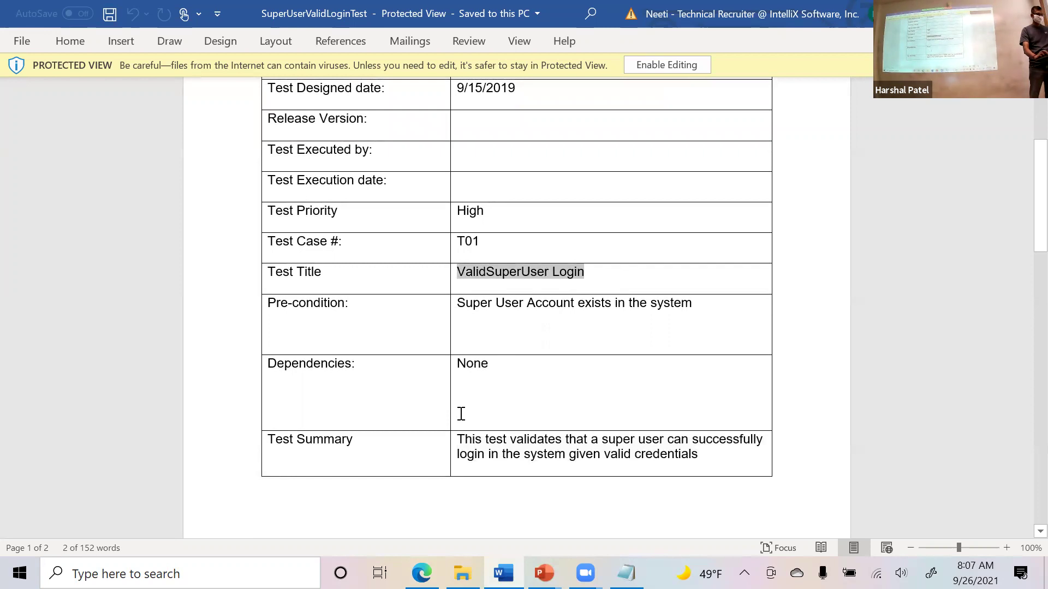
{"action": "key", "text": "alt+Tab"}
{"action": "key", "text": "ctrl+v"}
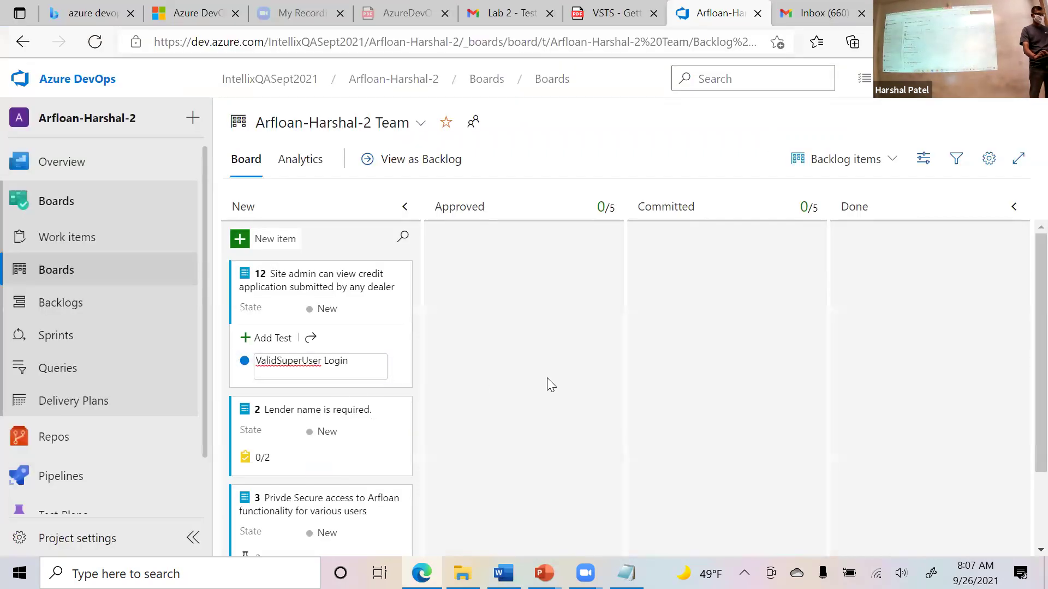
{"action": "left_click", "coordinate": [546, 378]}
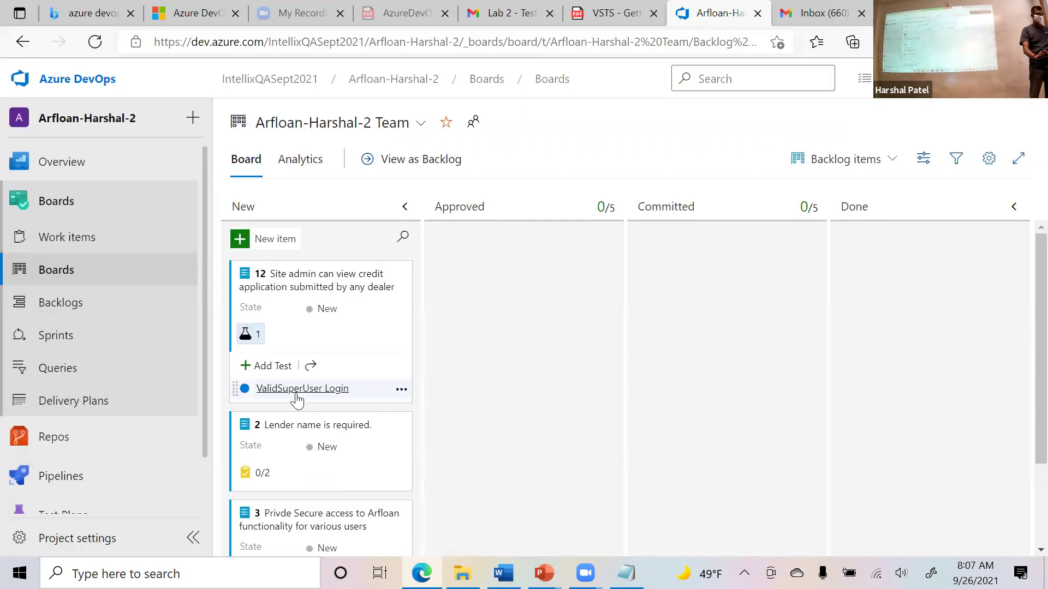
{"action": "left_click", "coordinate": [298, 400]}
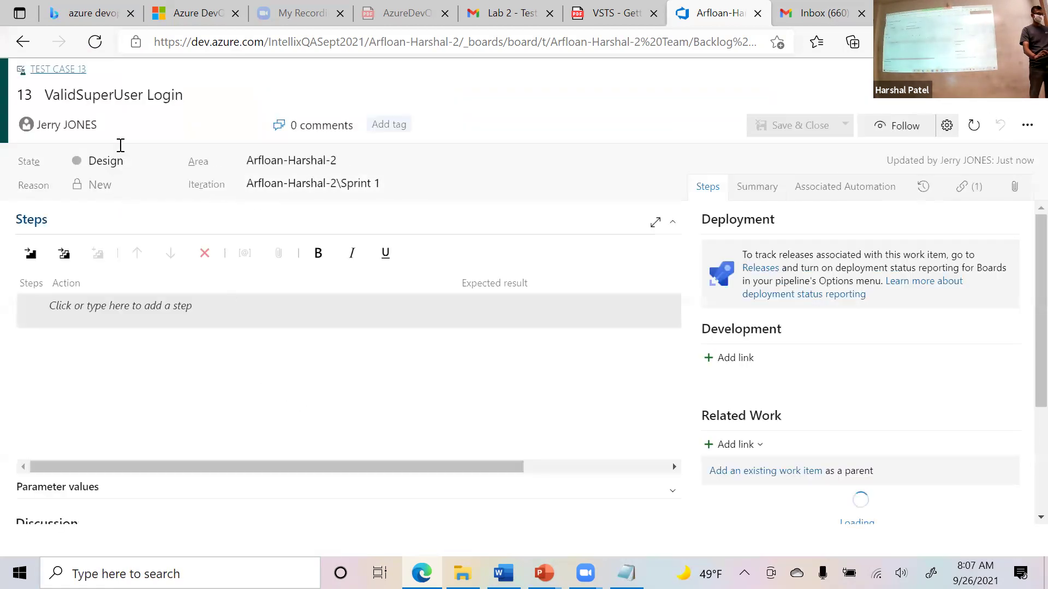
Insert four step rows and paste 'ValidSuperUser Login' from Word into step 1's action.
{"action": "left_click", "coordinate": [37, 263]}
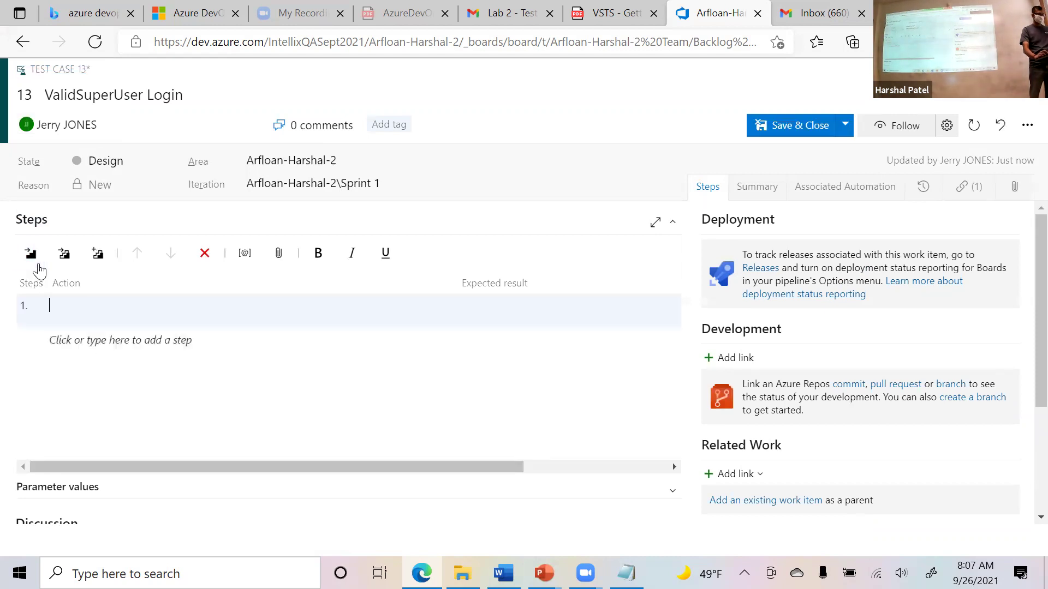
{"action": "left_click", "coordinate": [36, 266]}
{"action": "left_click", "coordinate": [240, 405]}
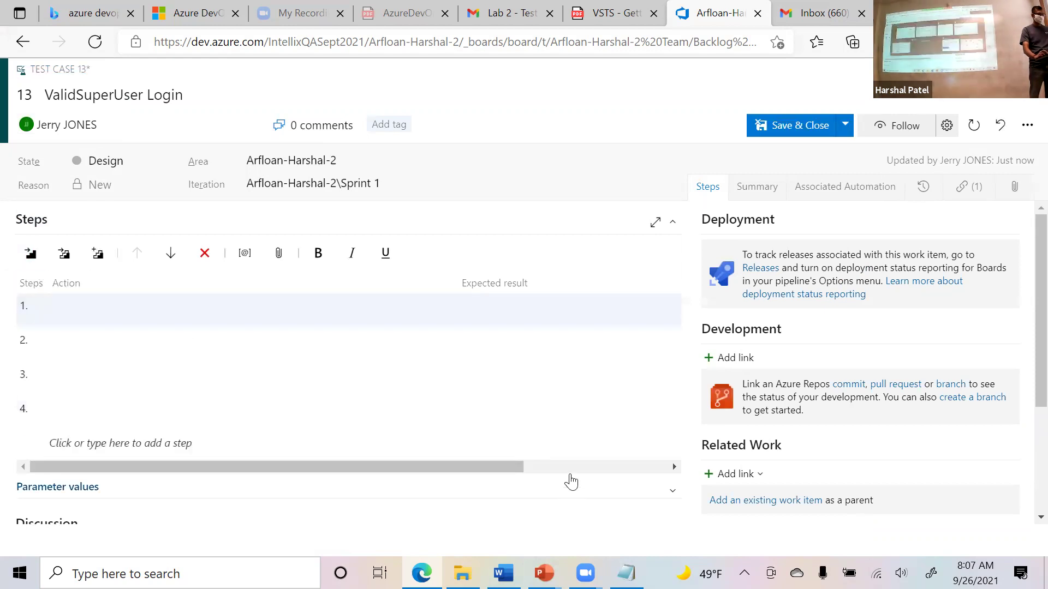
{"action": "key", "text": "alt+Tab"}
{"action": "scroll", "coordinate": [605, 447], "scroll_direction": "down", "scroll_amount": 12}
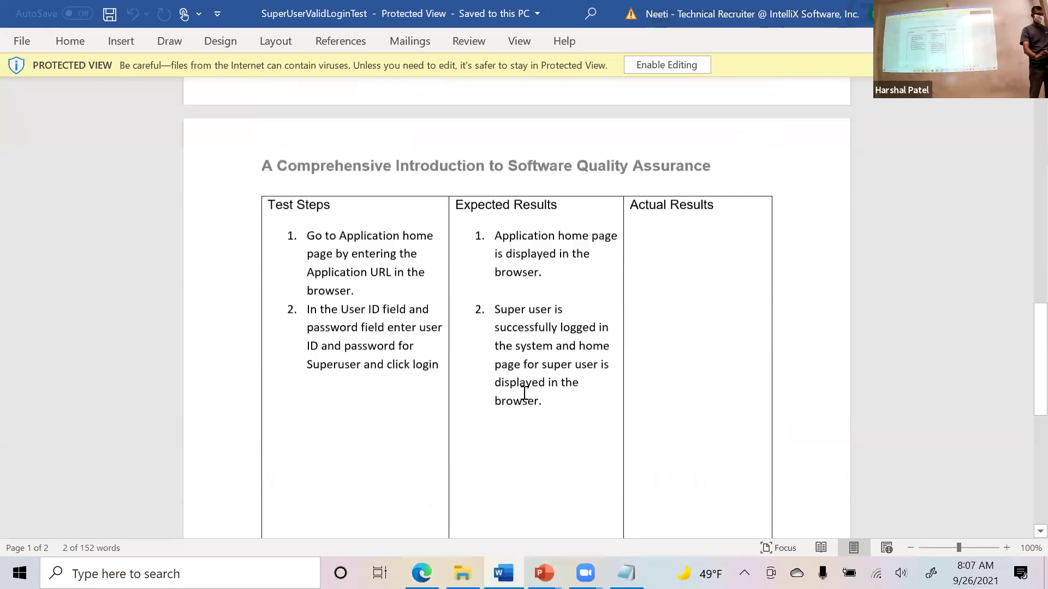
{"action": "left_click_drag", "start_coordinate": [380, 273], "coordinate": [306, 221]}
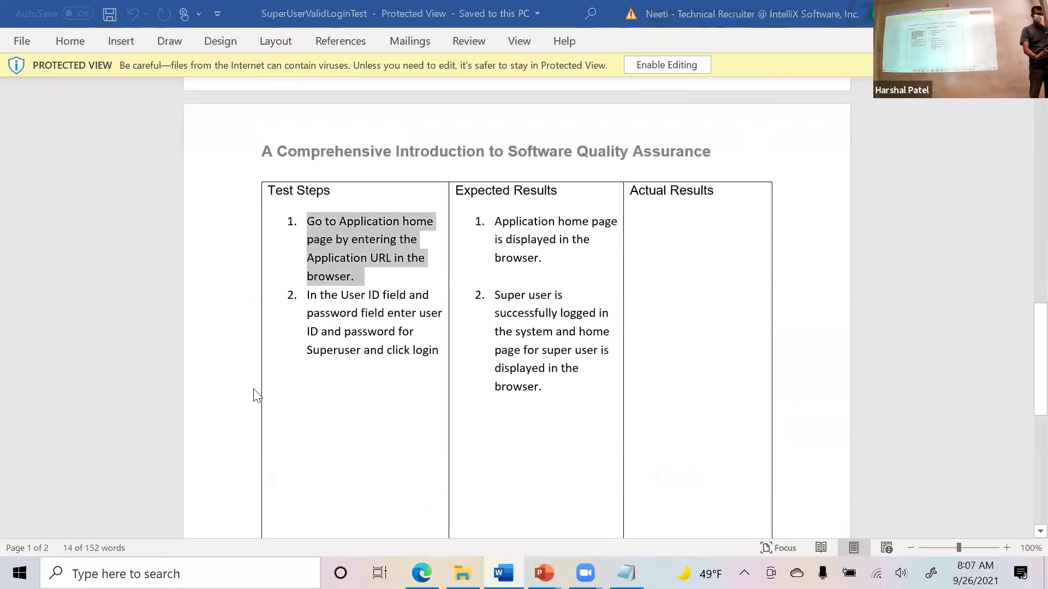
{"action": "key", "text": "alt+Tab"}
{"action": "left_click", "coordinate": [109, 325]}
{"action": "key", "text": "ctrl+v"}
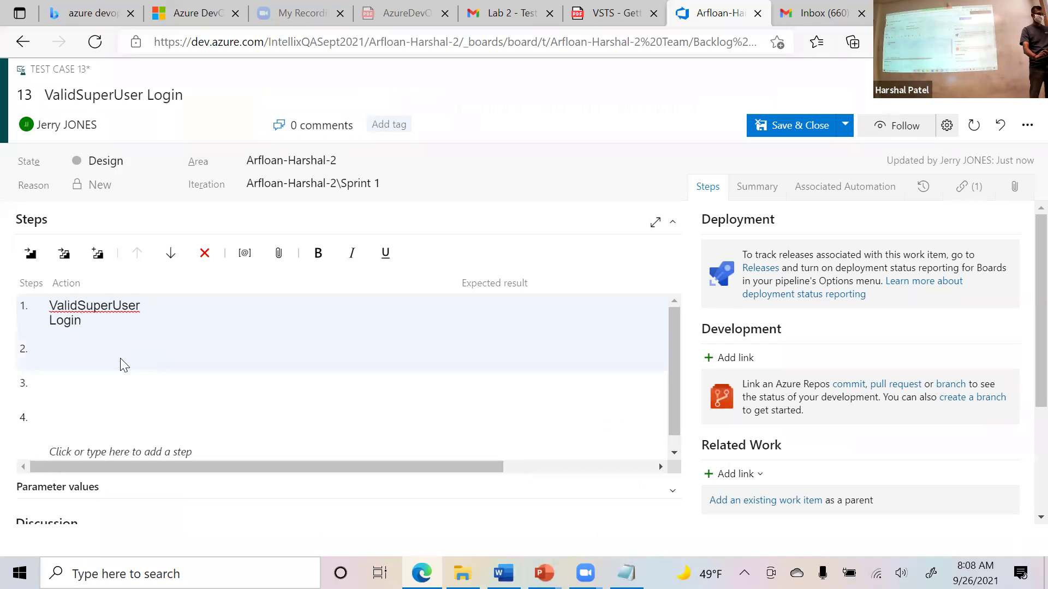
{"action": "left_click", "coordinate": [550, 316]}
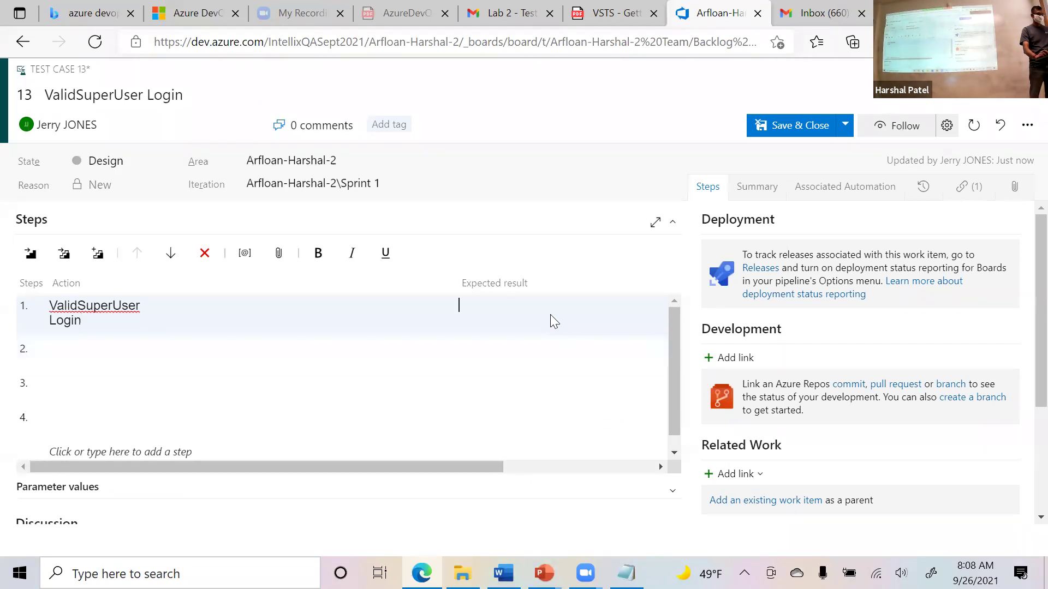
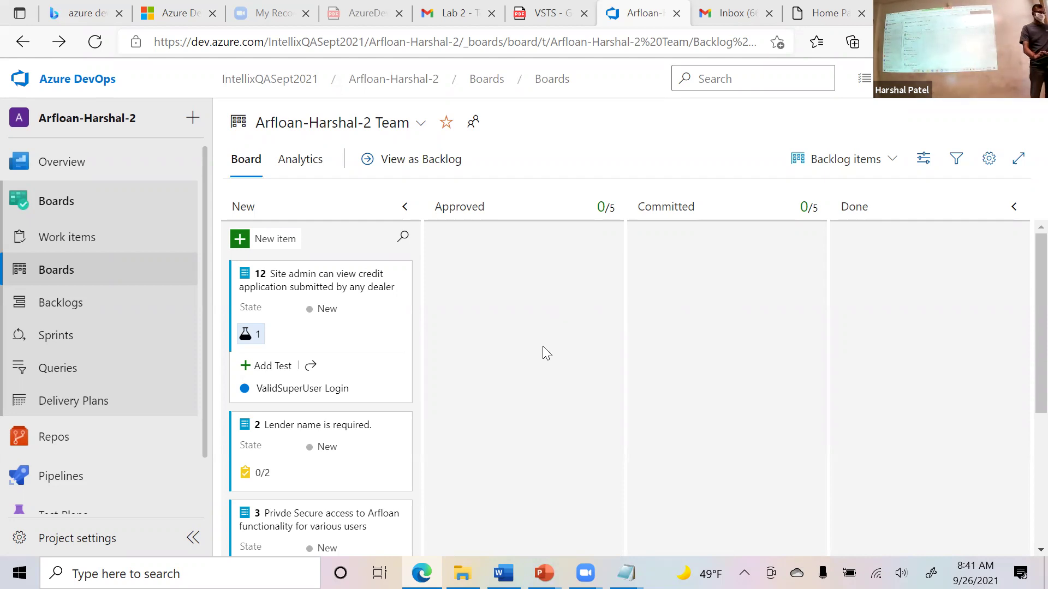
Scroll the New column to backlog item 3 and its Site Admin, Arfrefp user and Dealer user tests.
{"action": "scroll", "coordinate": [541, 349], "scroll_direction": "down", "scroll_amount": 2}
{"action": "scroll", "coordinate": [527, 354], "scroll_direction": "up", "scroll_amount": 2}
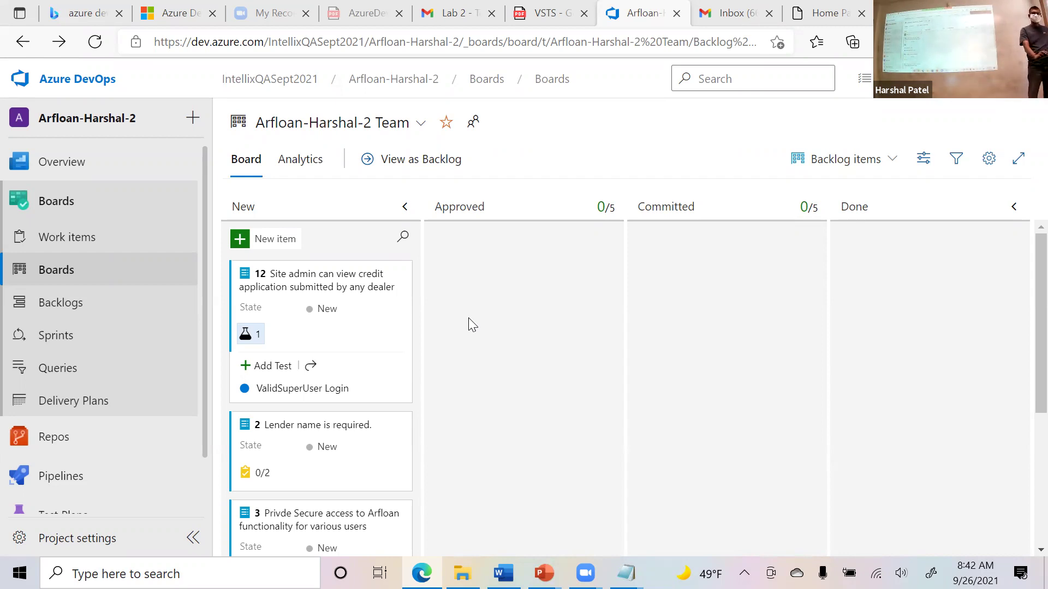
{"action": "scroll", "coordinate": [492, 378], "scroll_direction": "down", "scroll_amount": 5}
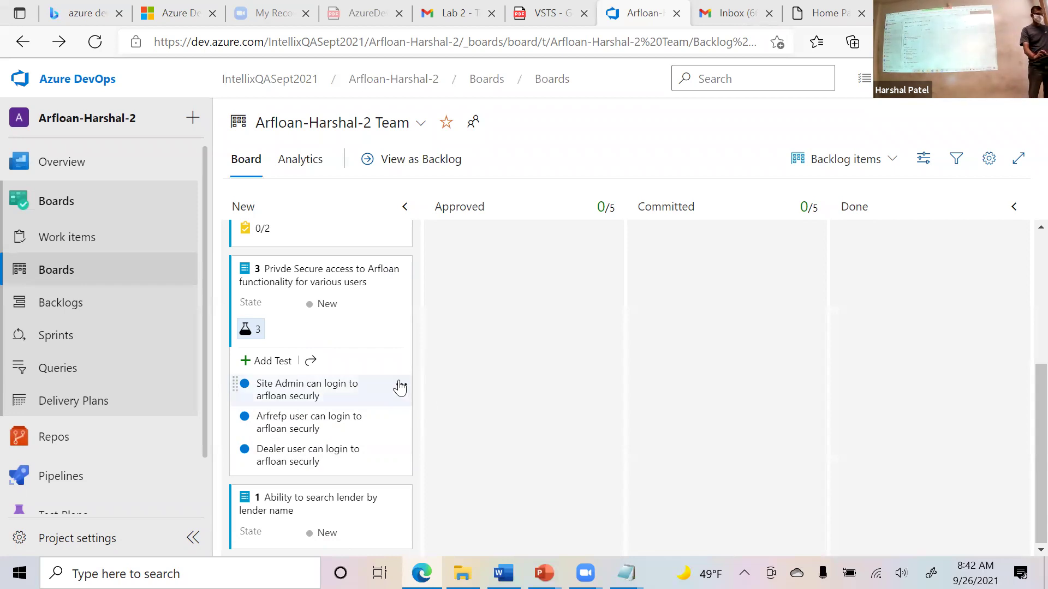
{"action": "mouse_move", "coordinate": [398, 404]}
Try to run the Site Admin login test twice; the browser blocks the Test Runner pop-up.
{"action": "left_click", "coordinate": [401, 386]}
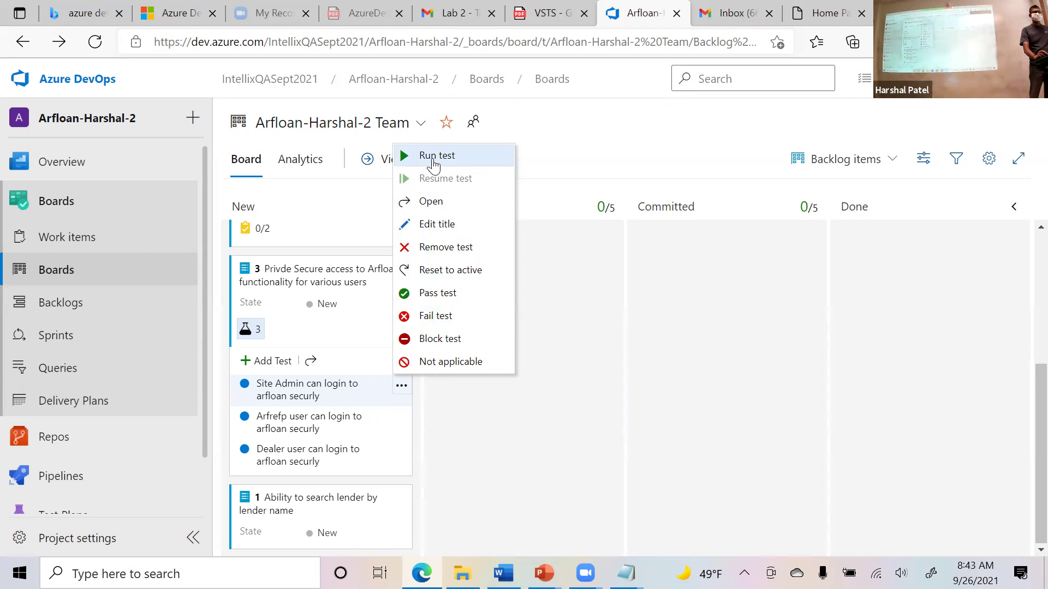
{"action": "left_click", "coordinate": [434, 160]}
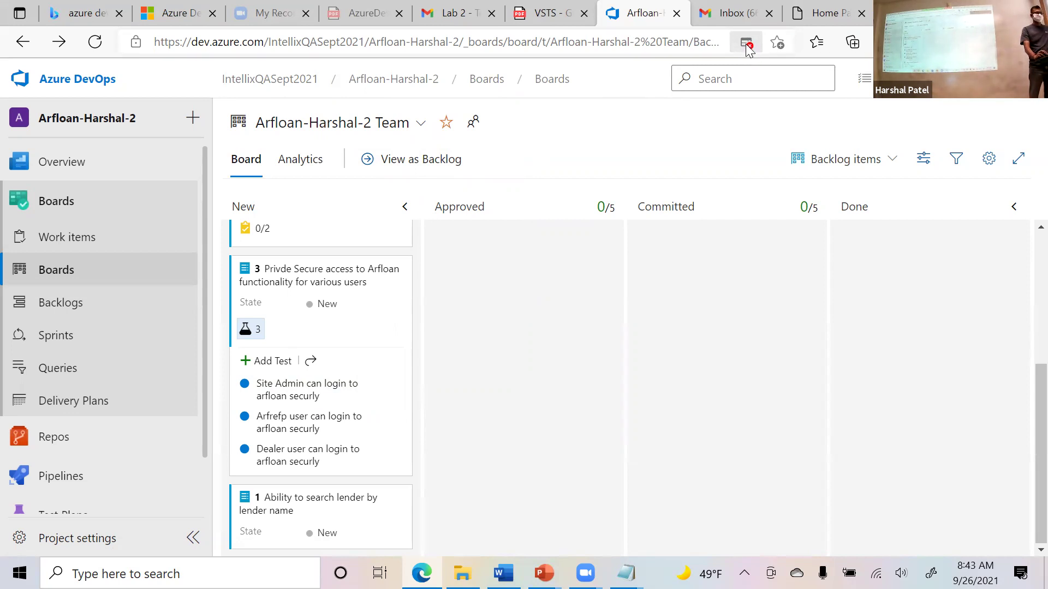
{"action": "left_click", "coordinate": [745, 44]}
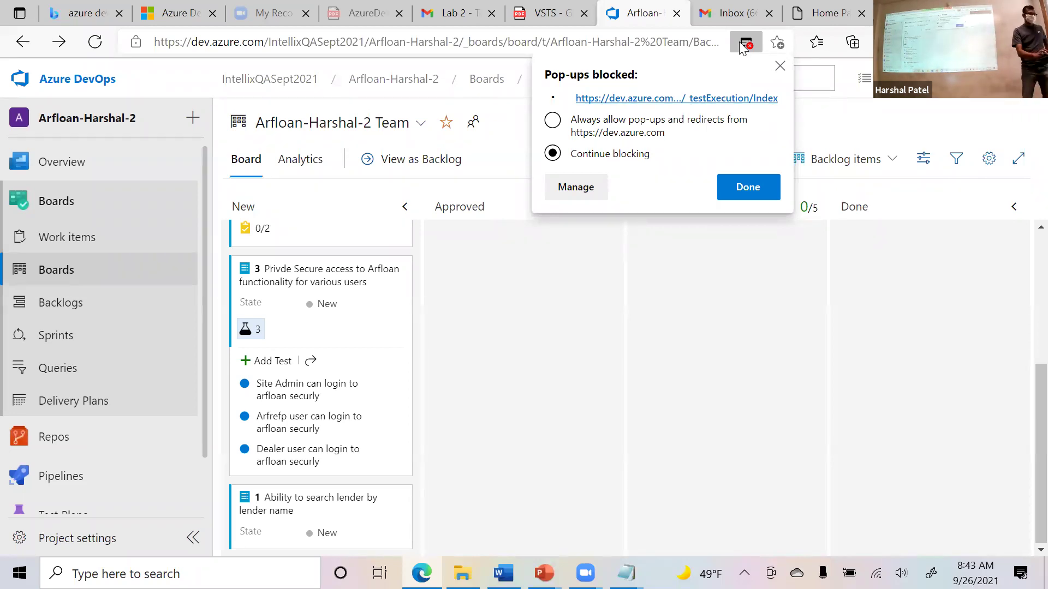
{"action": "left_click", "coordinate": [780, 66]}
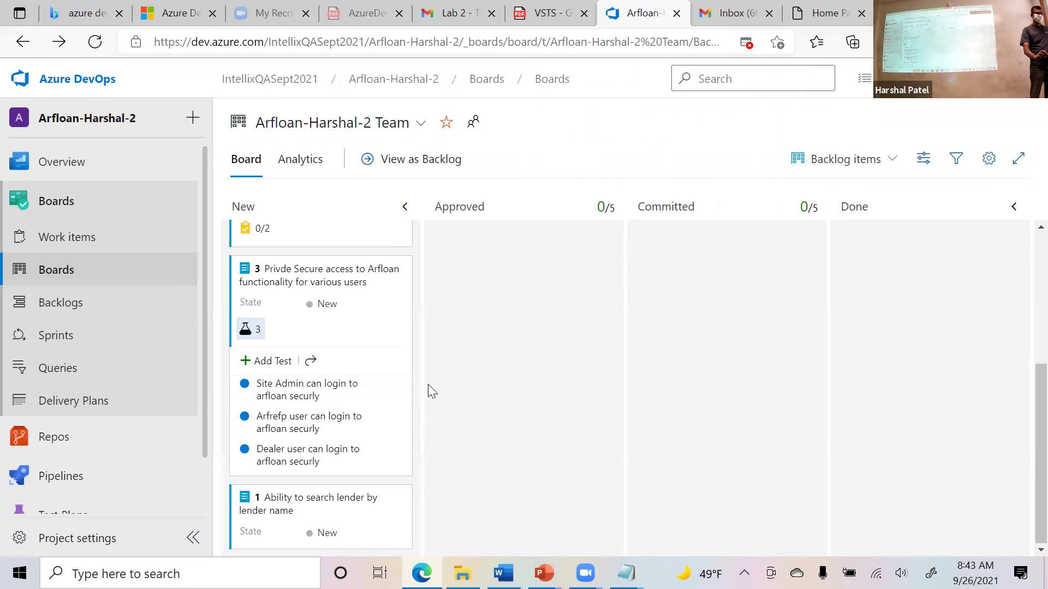
{"action": "left_click", "coordinate": [401, 388]}
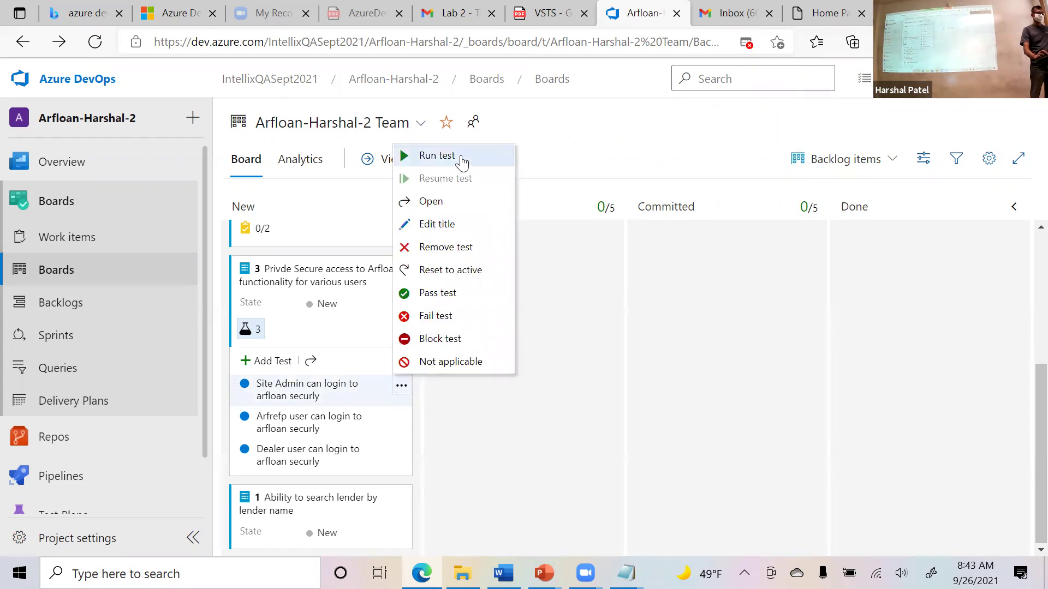
{"action": "left_click", "coordinate": [461, 159]}
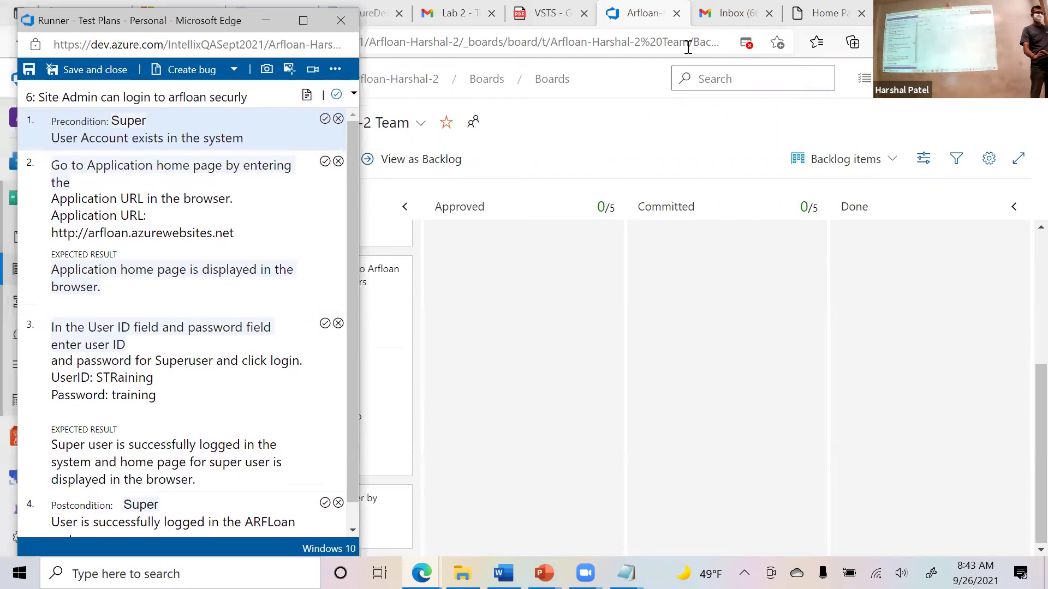
Always allow pop-ups from dev.azure.com and run the Site Admin login test again.
{"action": "left_click", "coordinate": [748, 45]}
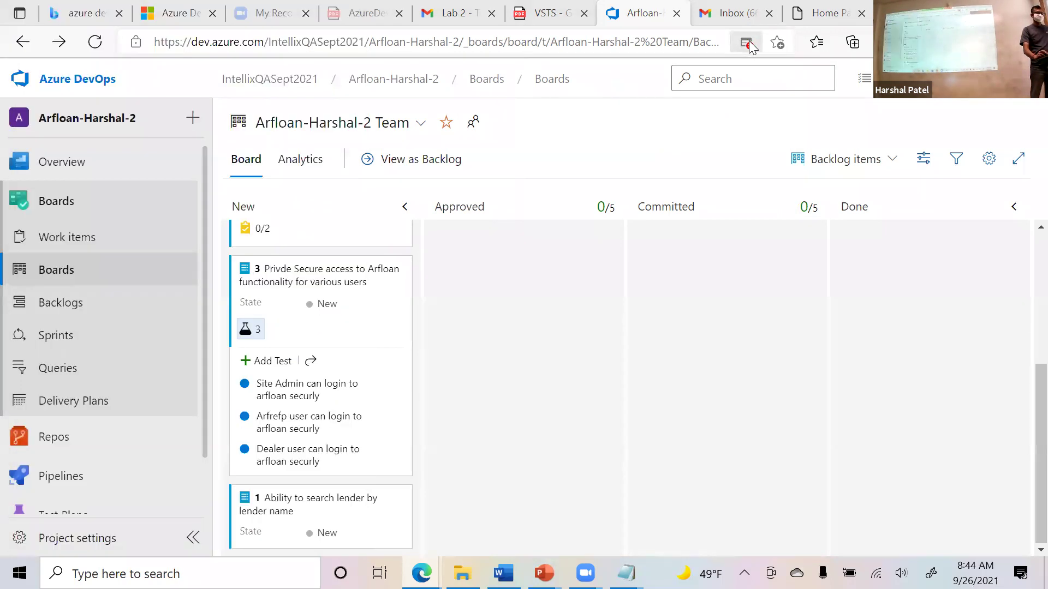
{"action": "left_click", "coordinate": [748, 45]}
{"action": "left_click", "coordinate": [553, 121]}
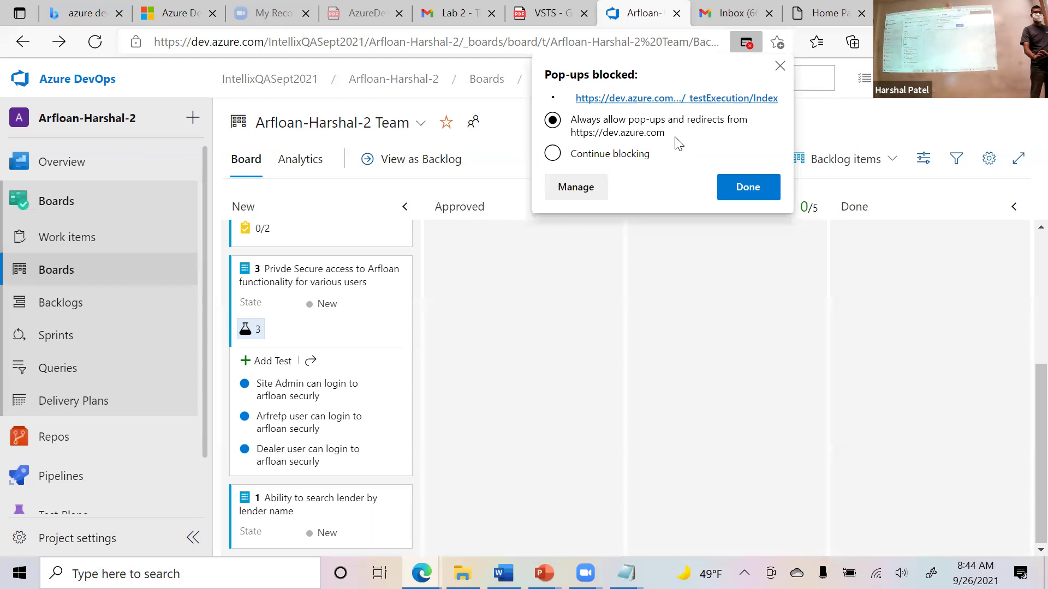
{"action": "left_click", "coordinate": [747, 192]}
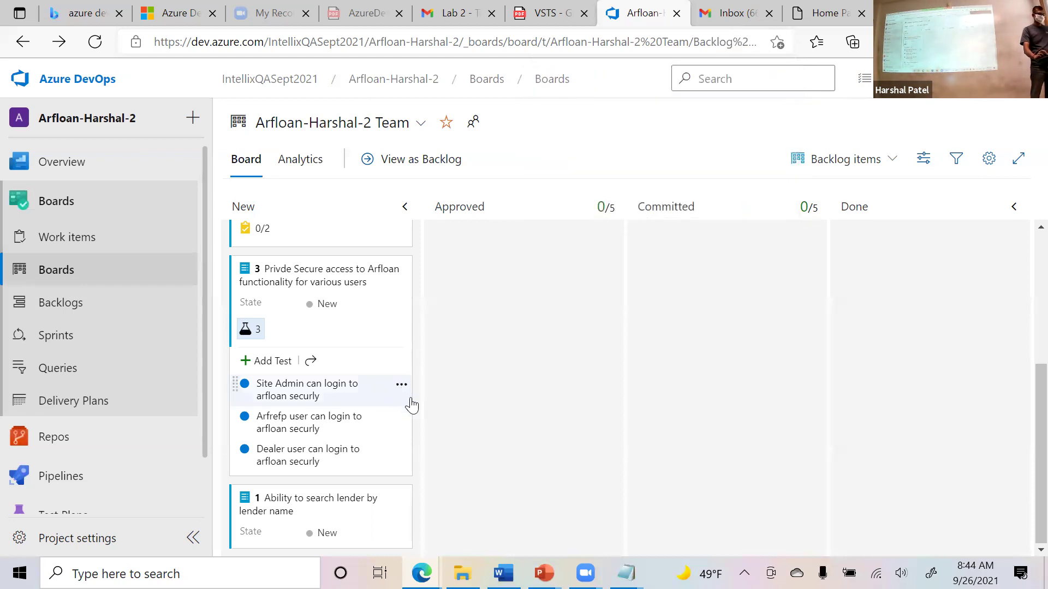
{"action": "left_click", "coordinate": [400, 387]}
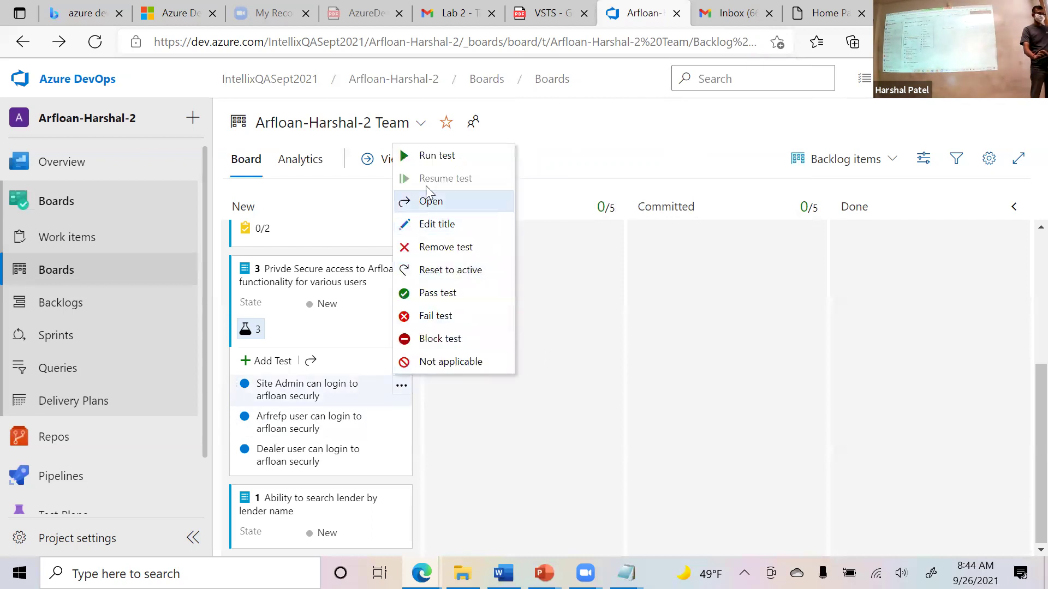
{"action": "left_click", "coordinate": [432, 157]}
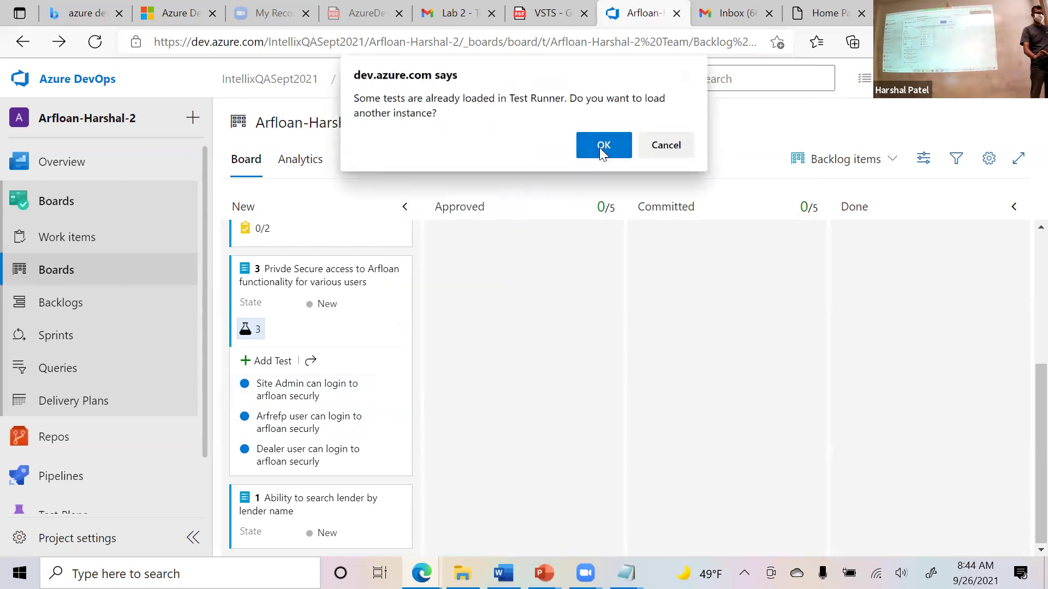
Load another Test Runner instance for test 6, pass step 1, and select step 2's application URL.
{"action": "left_click", "coordinate": [599, 146]}
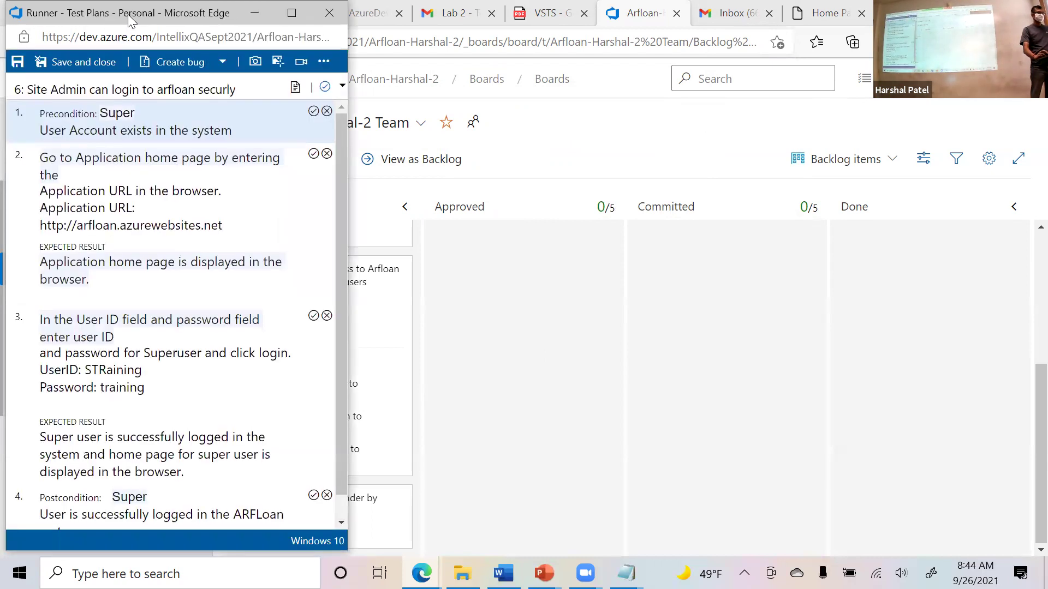
{"action": "left_click_drag", "start_coordinate": [127, 14], "coordinate": [207, 30]}
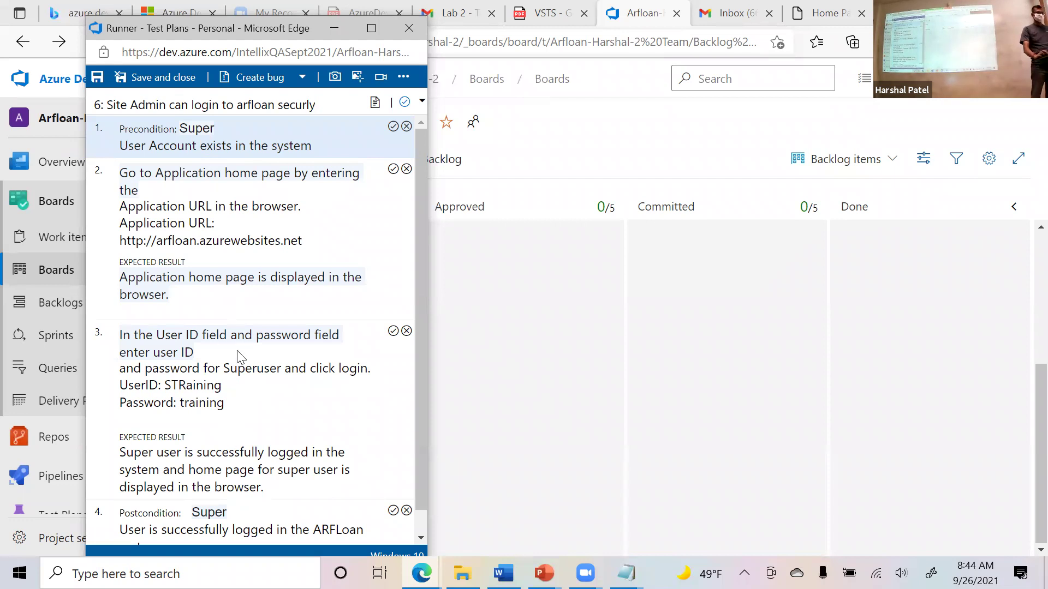
{"action": "left_click", "coordinate": [394, 127]}
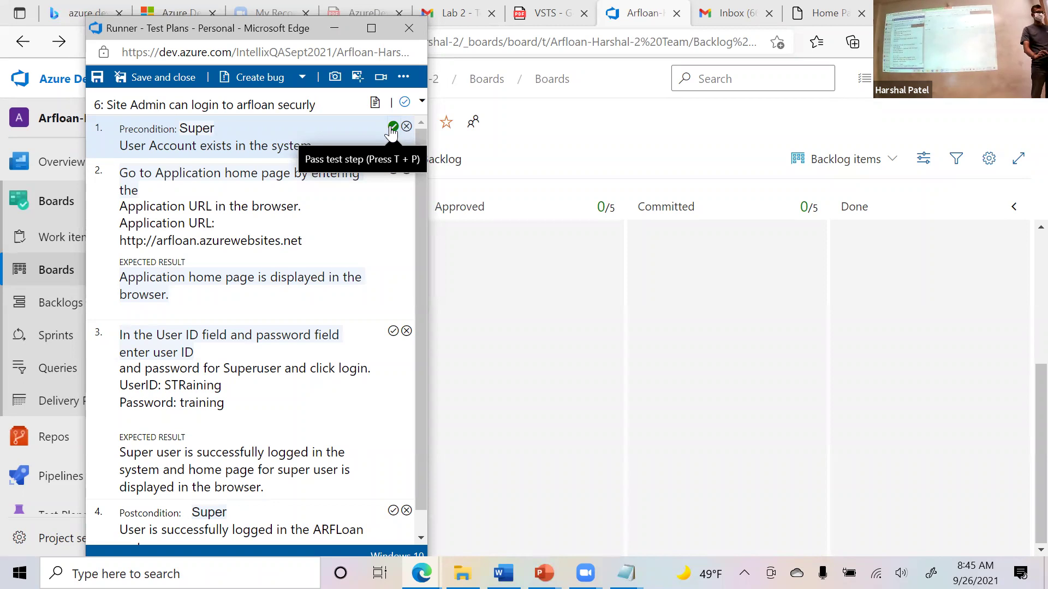
{"action": "left_click", "coordinate": [392, 127]}
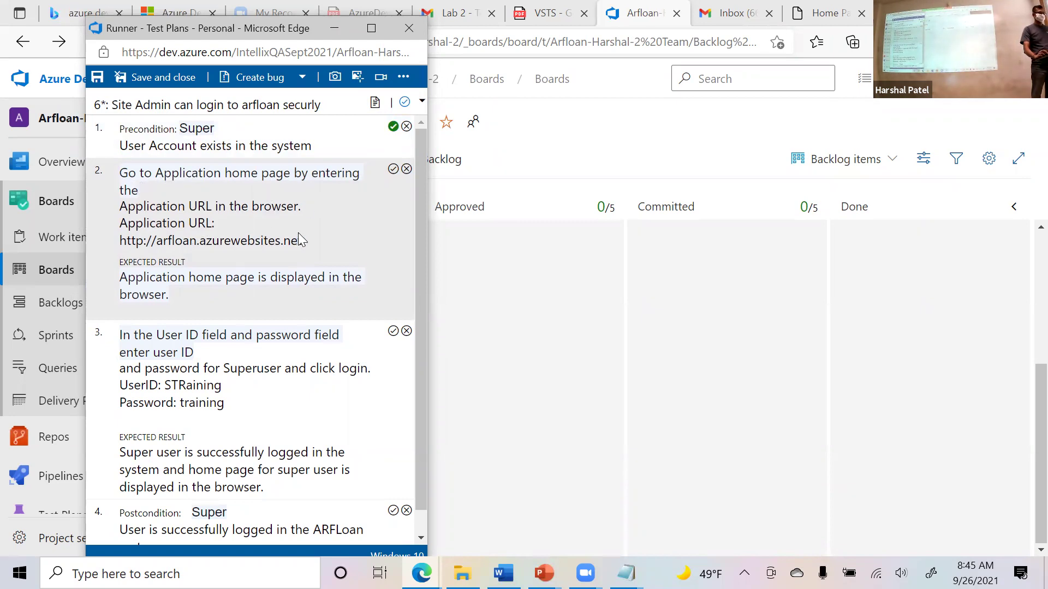
{"action": "left_click_drag", "start_coordinate": [290, 241], "coordinate": [115, 241]}
{"action": "key", "text": "ctrl+c"}
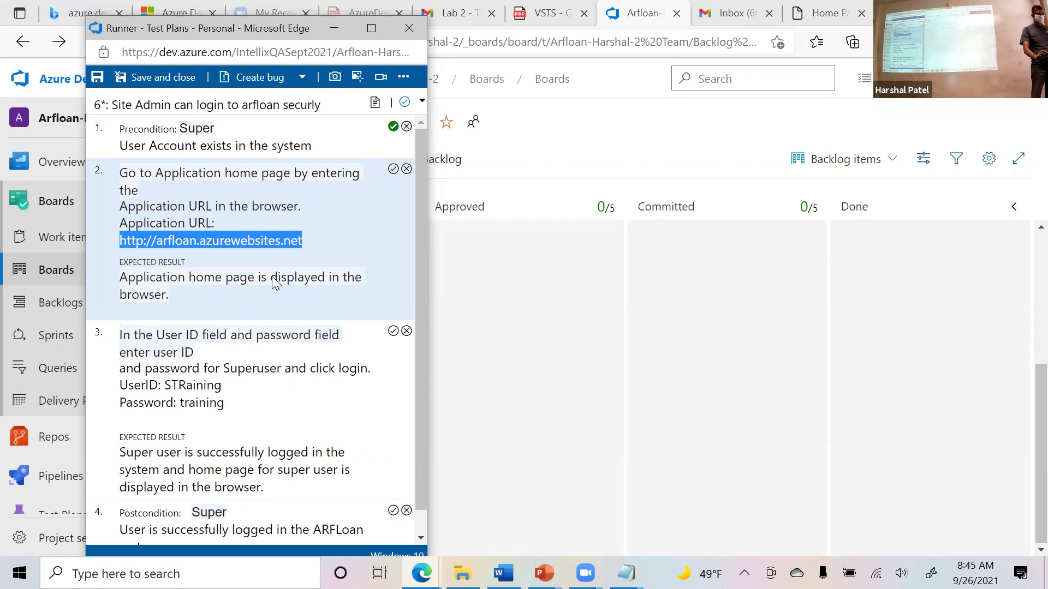
Open the Auto Repair Financial URL in a new Edge tab and mark step 2 passed.
{"action": "key", "text": "ctrl+t"}
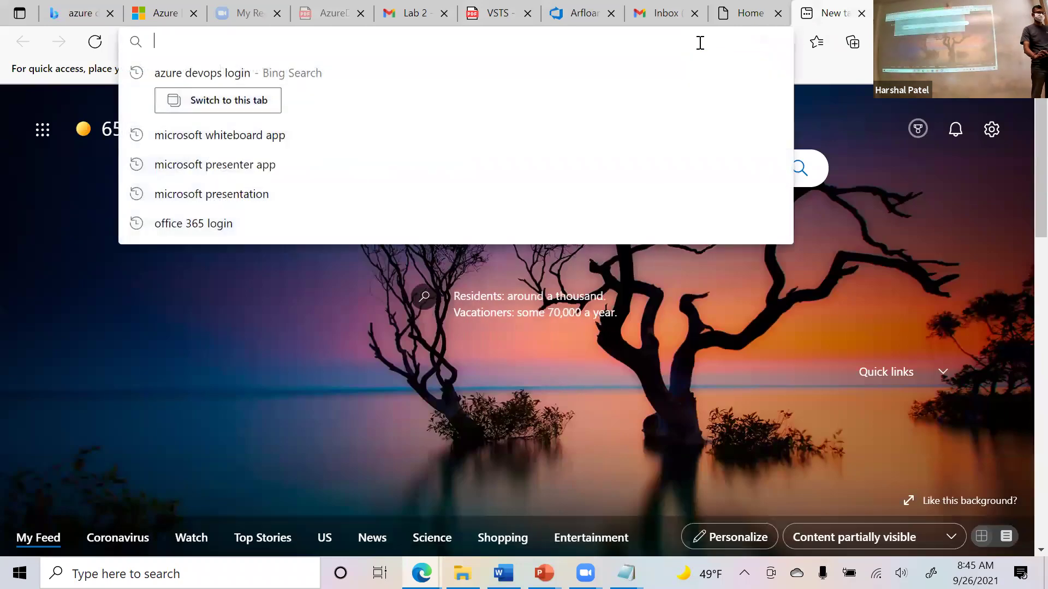
{"action": "key", "text": "ctrl+v"}
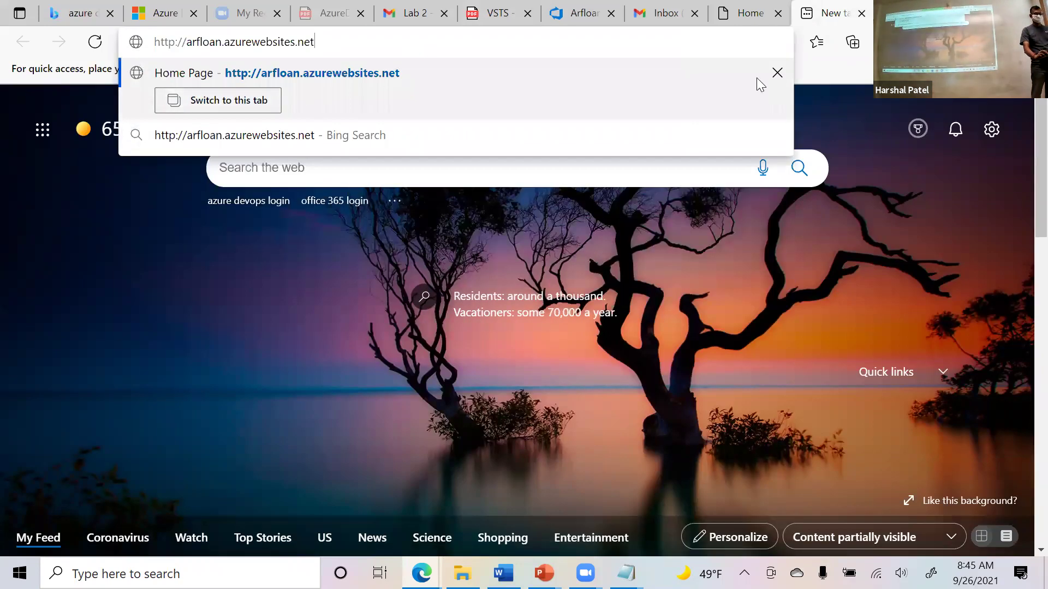
{"action": "key", "text": "Return"}
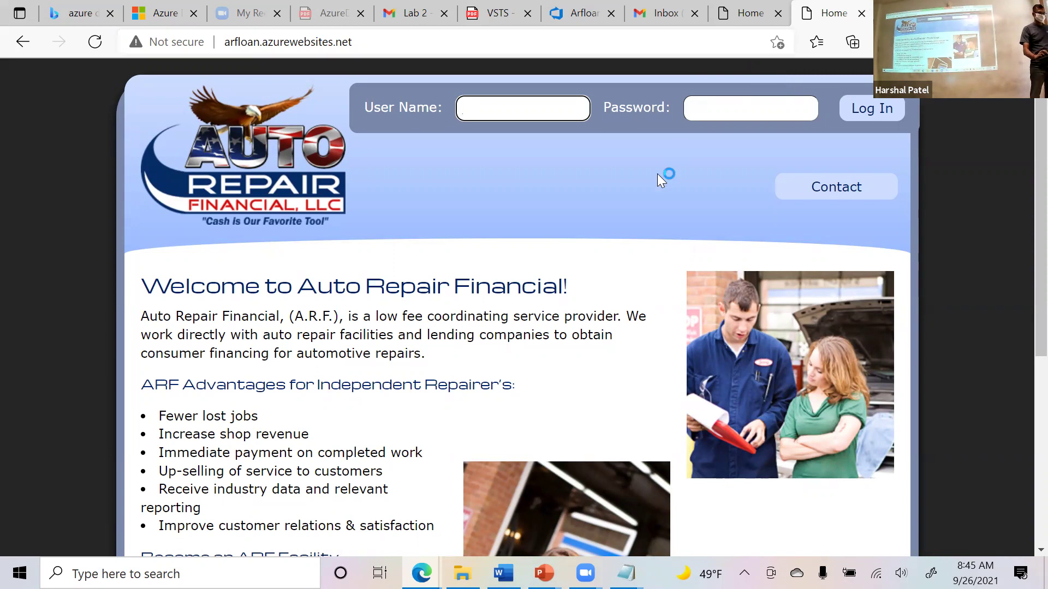
{"action": "key", "text": "alt+Tab"}
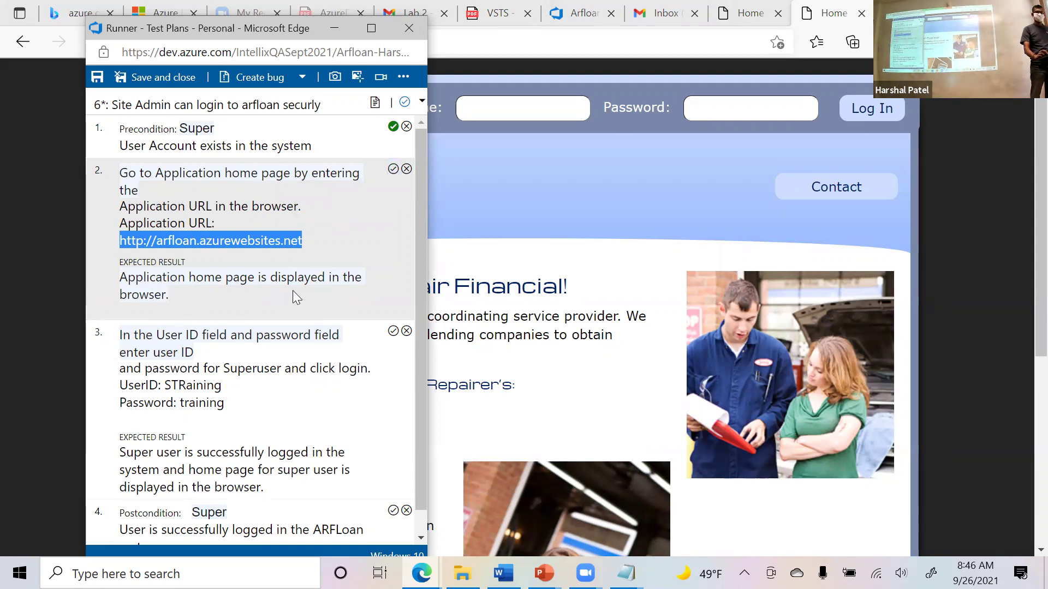
{"action": "left_click", "coordinate": [393, 169]}
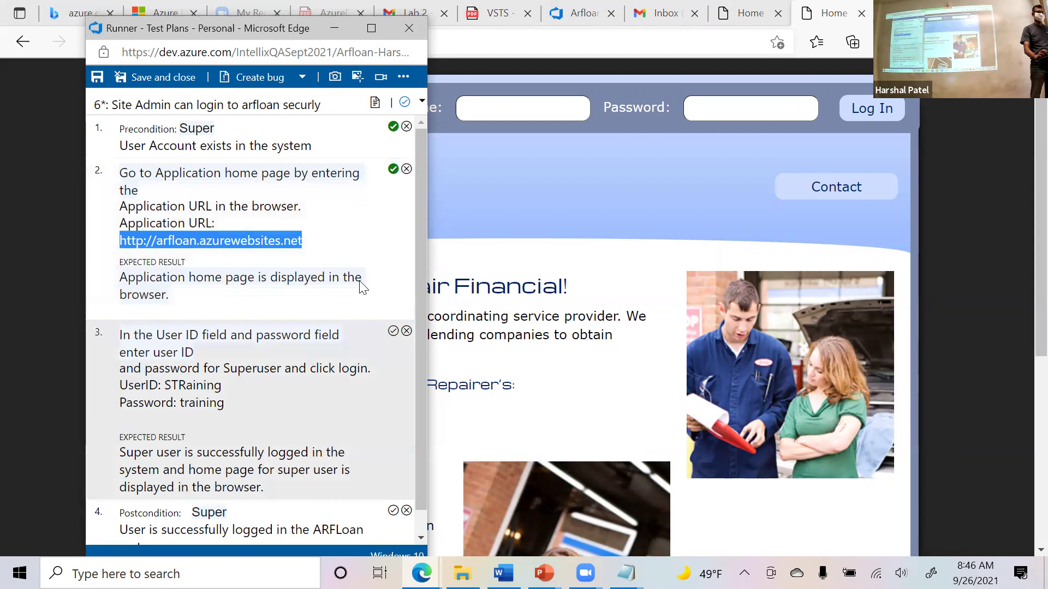
{"action": "scroll", "coordinate": [339, 311], "scroll_direction": "down", "scroll_amount": 1}
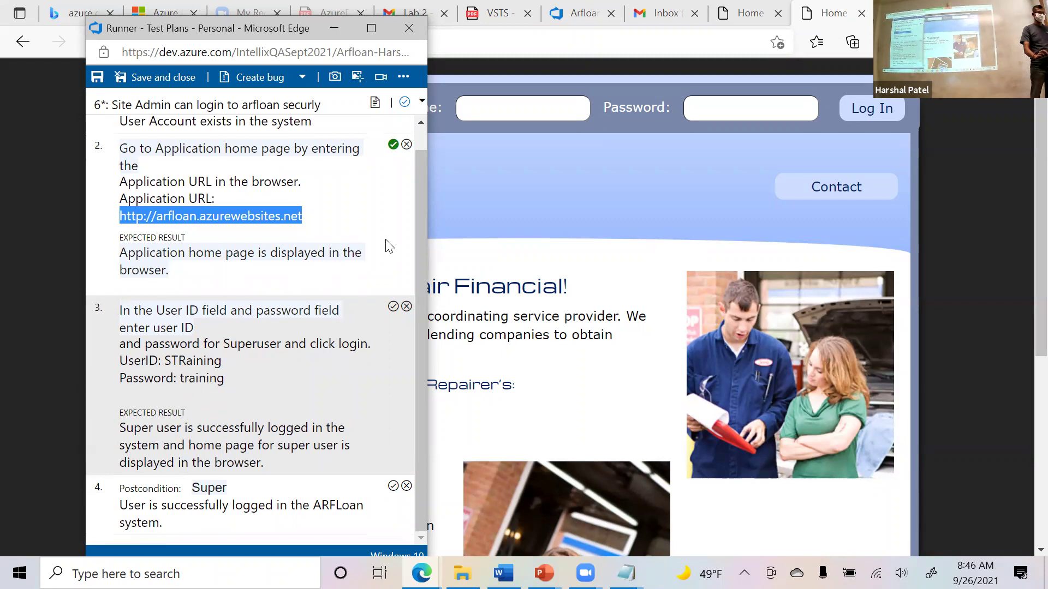
Log in to ARFLoan with the superuser's user name and password, declining to save the password.
{"action": "left_click", "coordinate": [529, 108]}
{"action": "type", "text": "straining"}
{"action": "key", "text": "Tab"}
{"action": "type", "text": "training"}
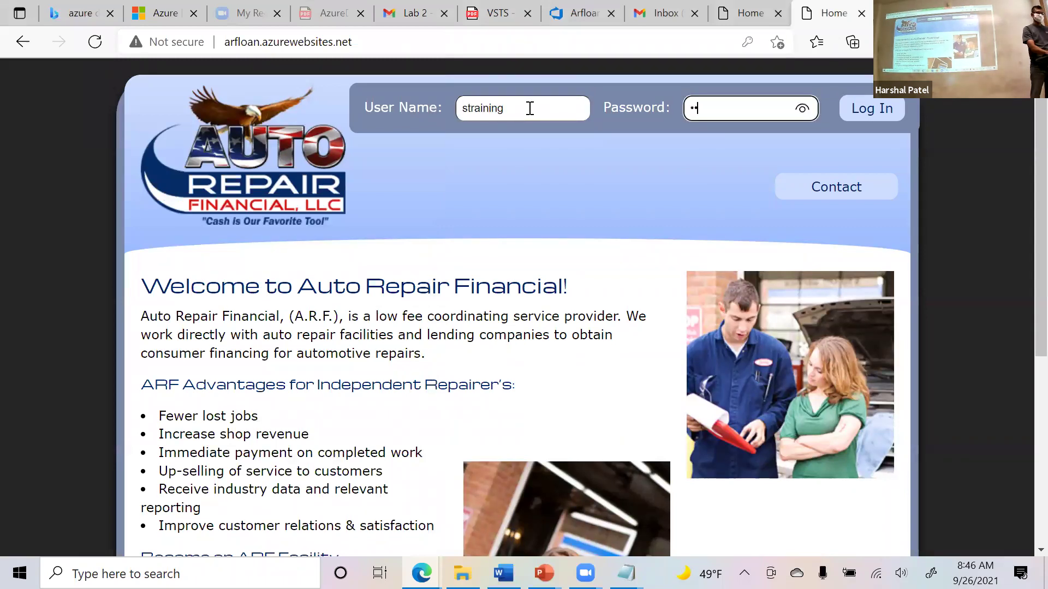
{"action": "left_click", "coordinate": [883, 106]}
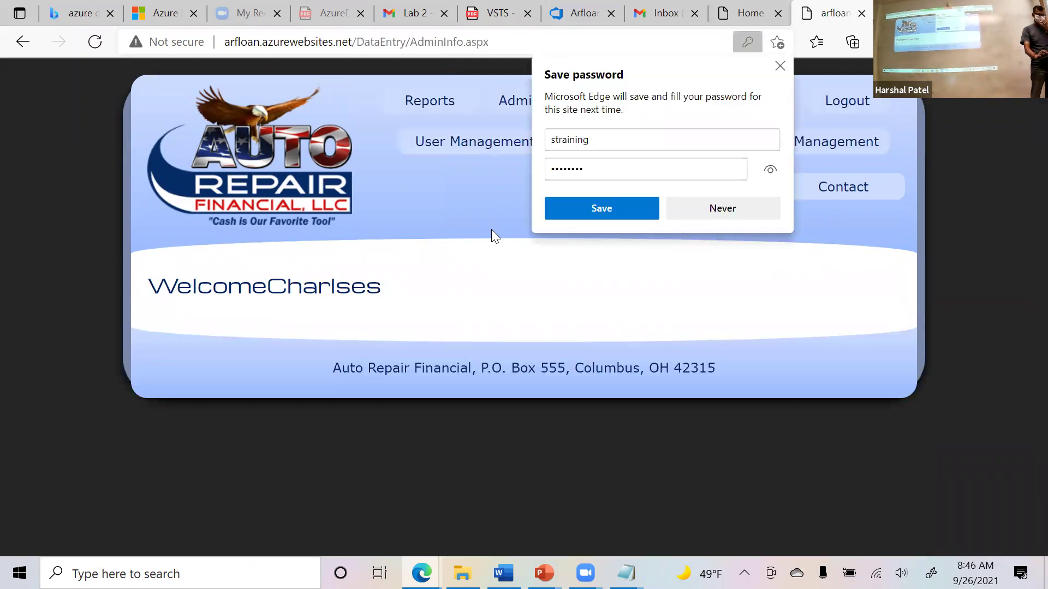
{"action": "left_click", "coordinate": [692, 208]}
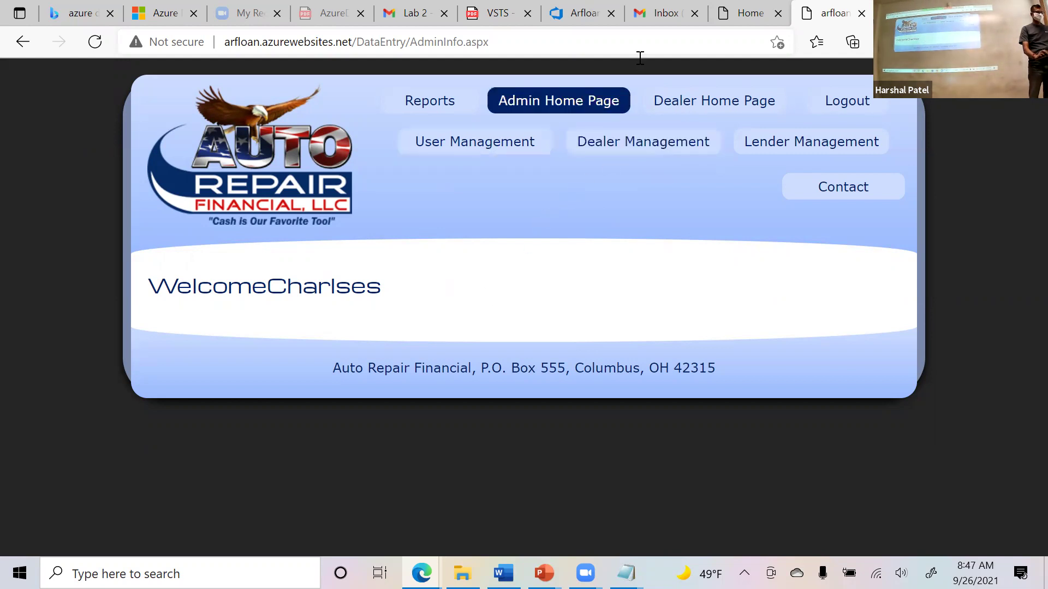
Mark steps 3 and 4 passed, save and close the run, and return to the Runner.
{"action": "key", "text": "alt+Tab"}
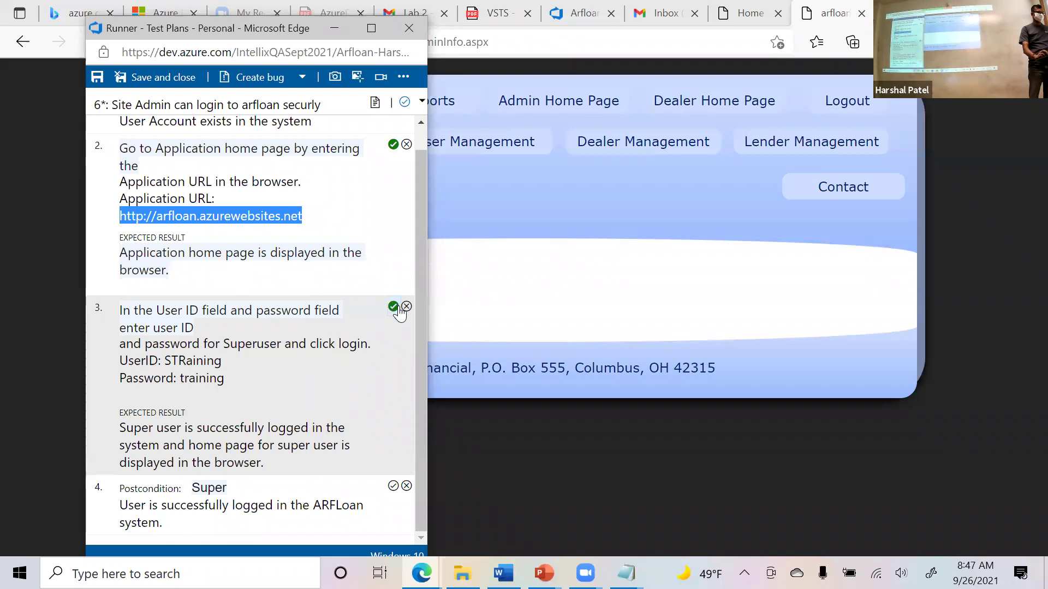
{"action": "left_click", "coordinate": [394, 307]}
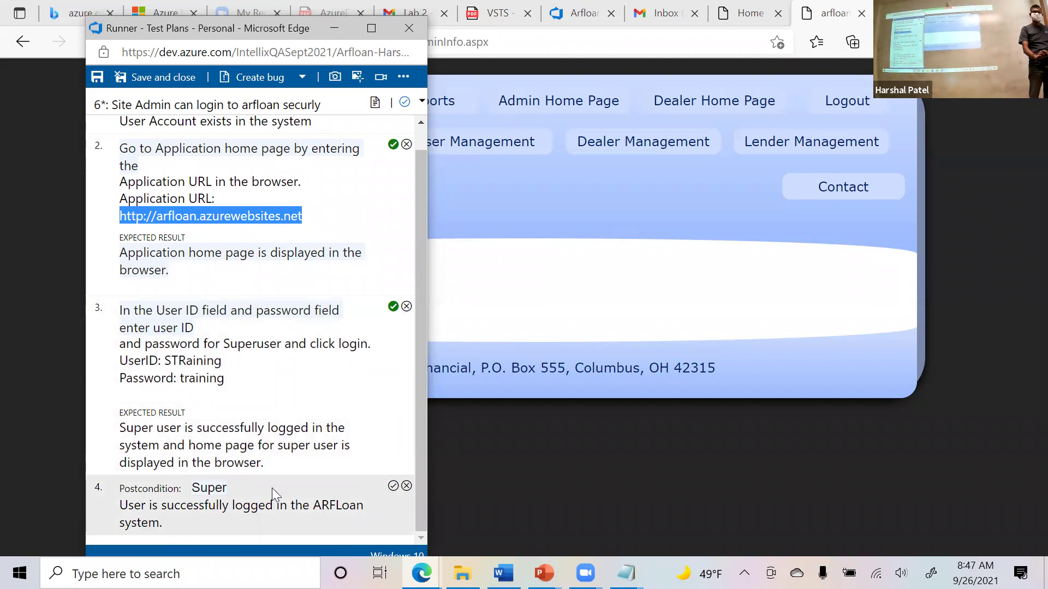
{"action": "left_click", "coordinate": [393, 486]}
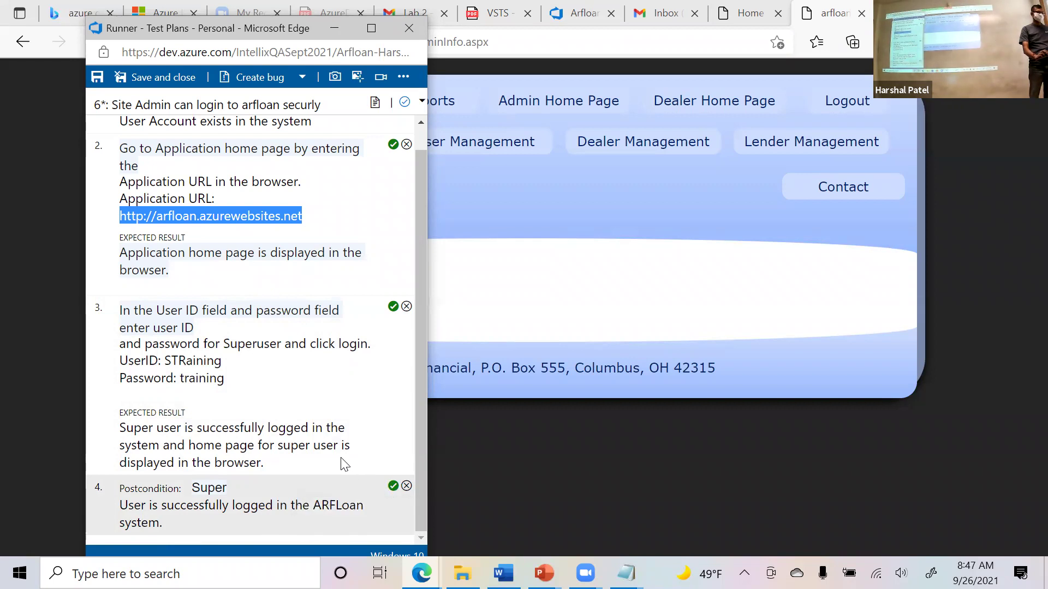
{"action": "scroll", "coordinate": [342, 453], "scroll_direction": "up", "scroll_amount": 1}
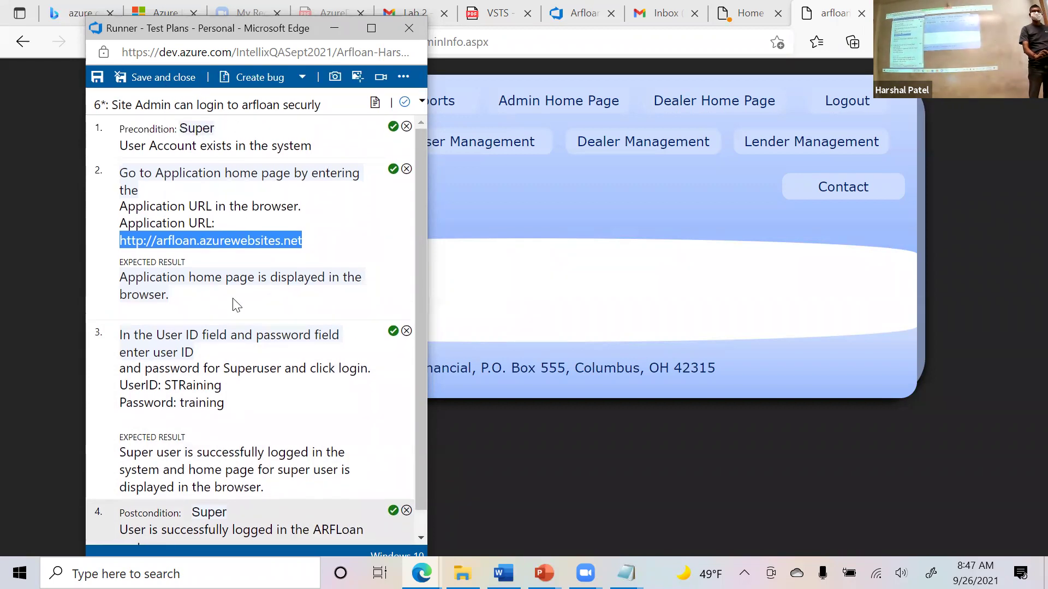
{"action": "left_click", "coordinate": [164, 80]}
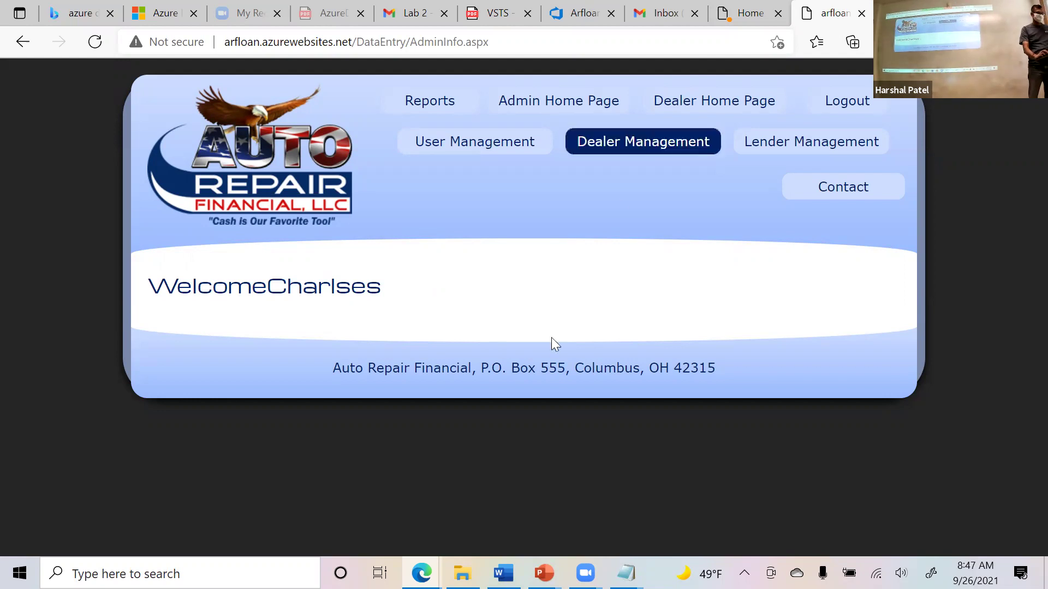
{"action": "key", "text": "alt+Tab"}
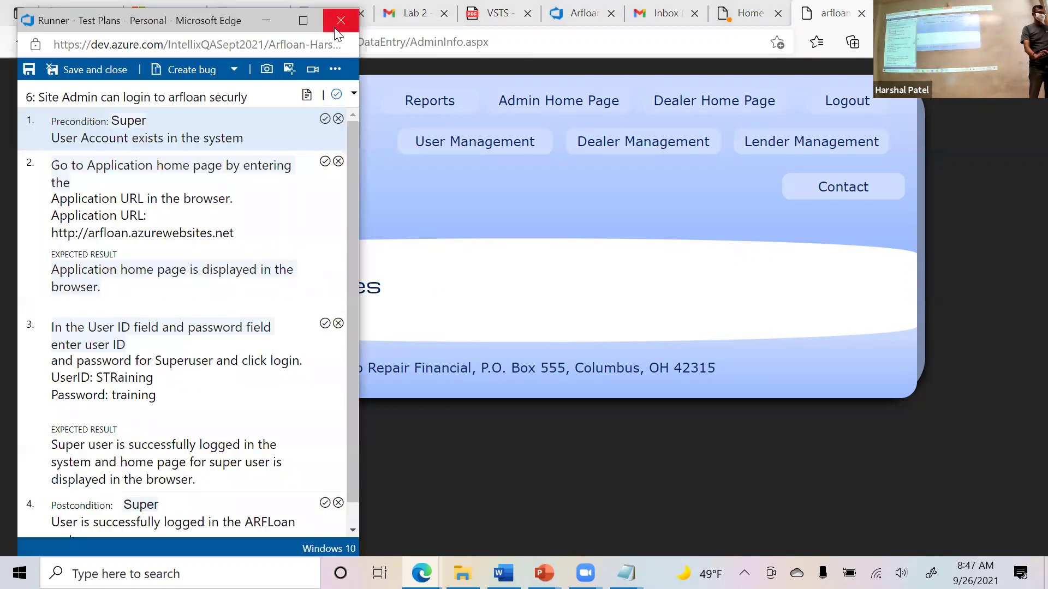
Close the Test Runner window and return to the Arfloan board tab.
{"action": "left_click", "coordinate": [401, 188]}
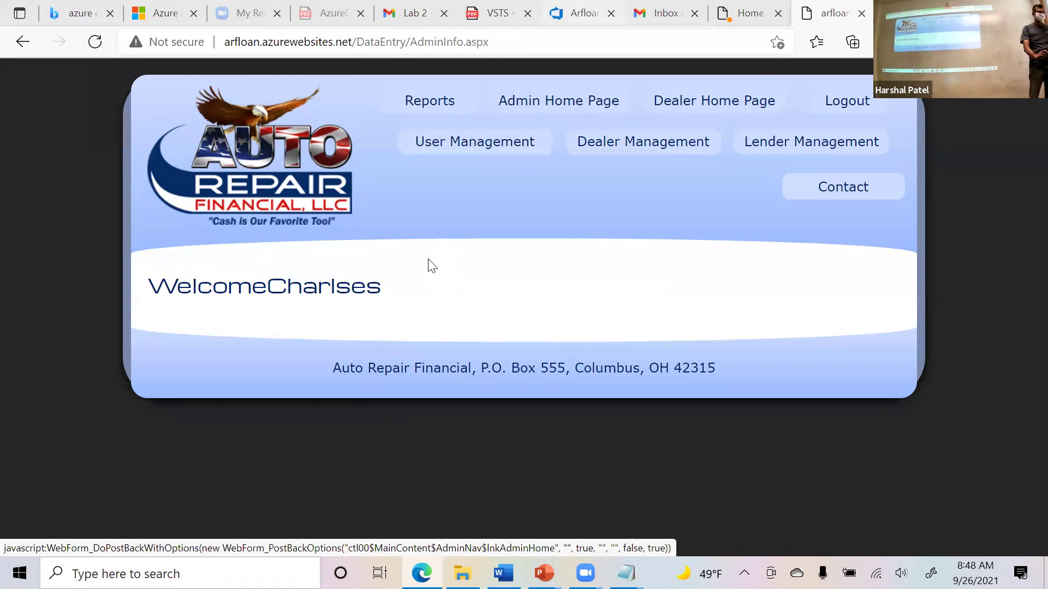
{"action": "left_click", "coordinate": [579, 14]}
Reload the board, expand item 3's linked tests, and open the Site Admin test's actions menu.
{"action": "scroll", "coordinate": [499, 380], "scroll_direction": "down", "scroll_amount": 2}
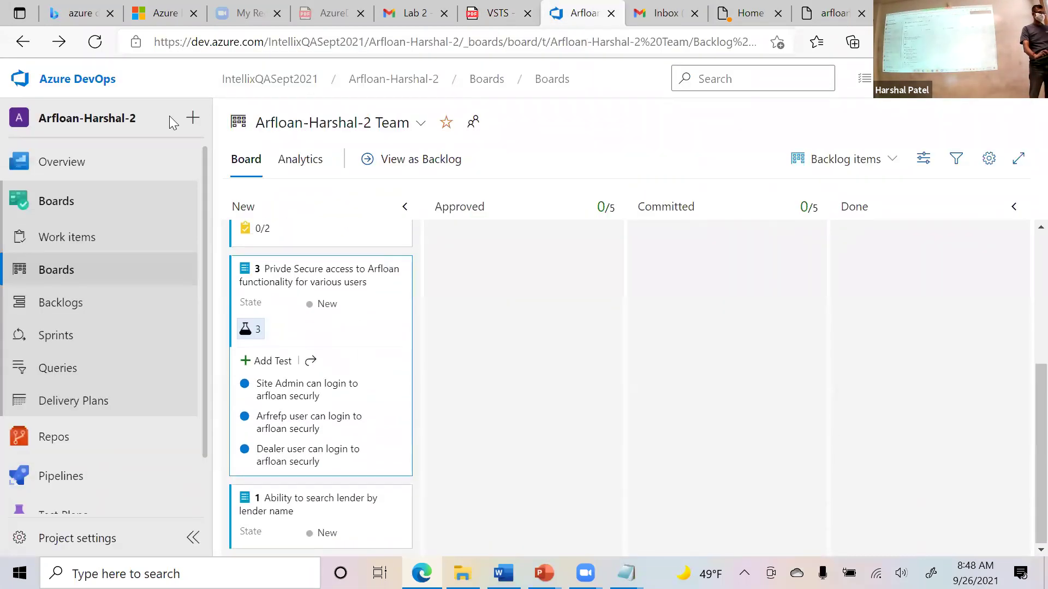
{"action": "left_click", "coordinate": [94, 44]}
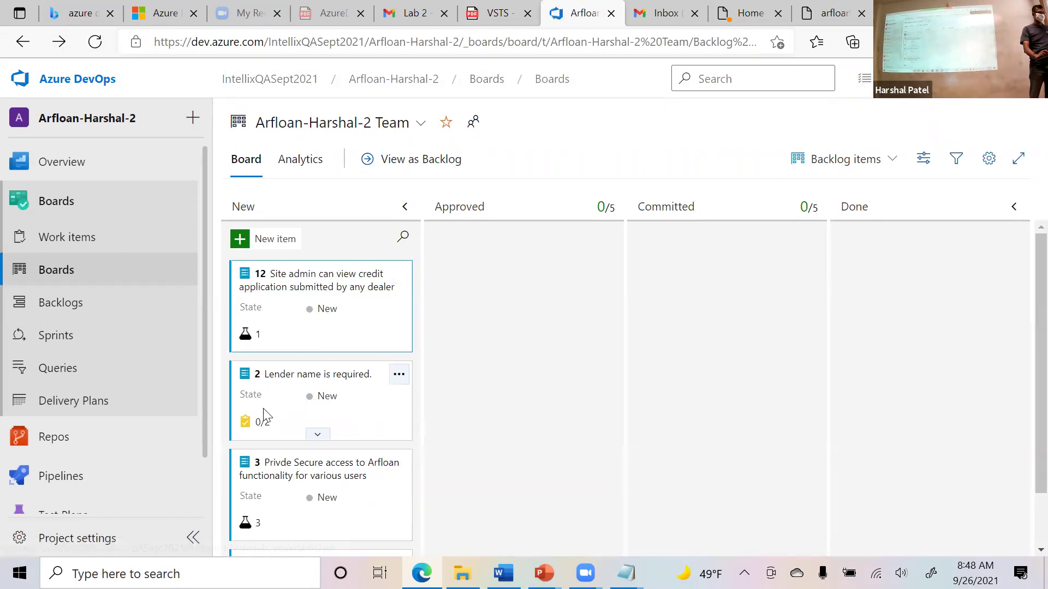
{"action": "left_click", "coordinate": [247, 335]}
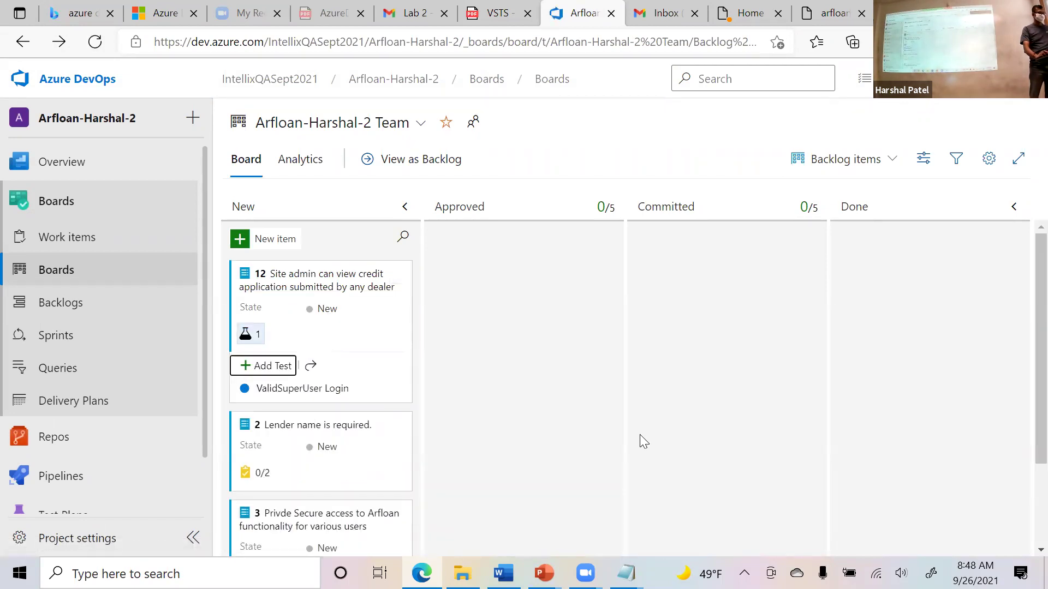
{"action": "scroll", "coordinate": [424, 350], "scroll_direction": "down", "scroll_amount": 2}
{"action": "scroll", "coordinate": [468, 384], "scroll_direction": "up", "scroll_amount": 1}
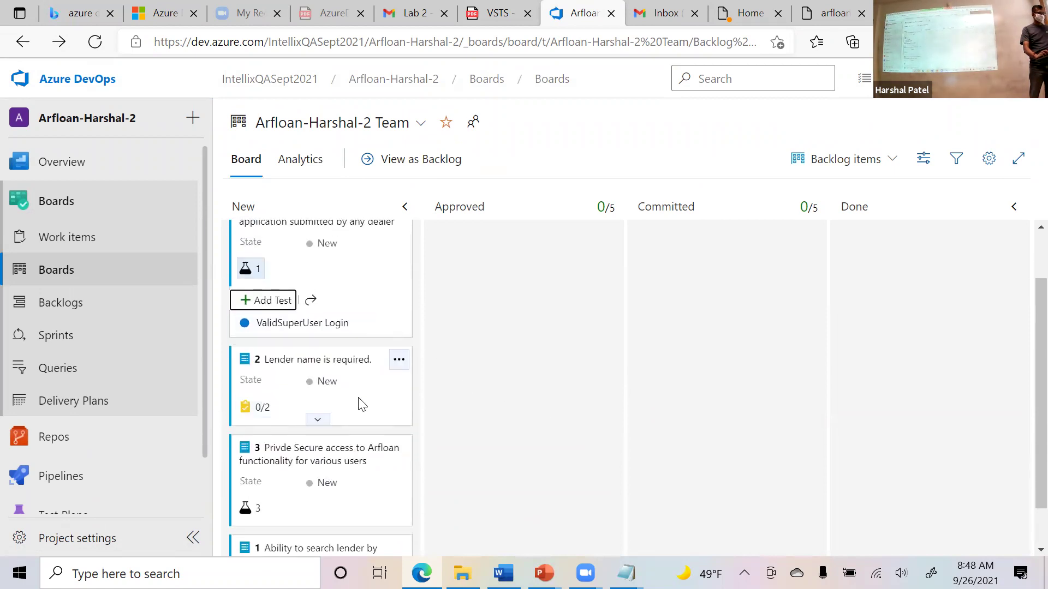
{"action": "scroll", "coordinate": [358, 402], "scroll_direction": "down", "scroll_amount": 1}
{"action": "left_click", "coordinate": [250, 458]}
{"action": "scroll", "coordinate": [520, 415], "scroll_direction": "down", "scroll_amount": 2}
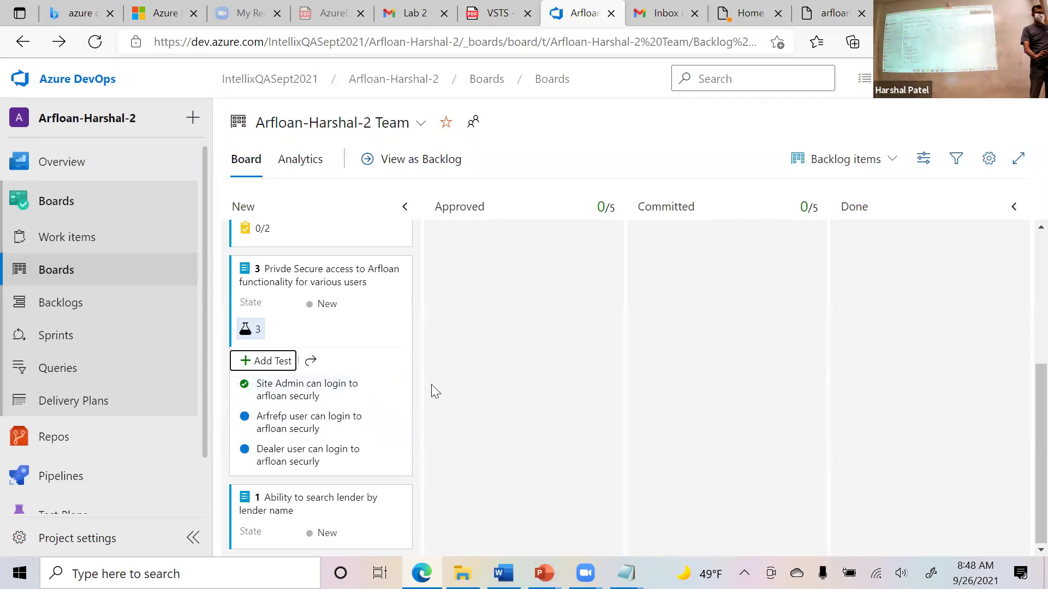
{"action": "left_click", "coordinate": [402, 385]}
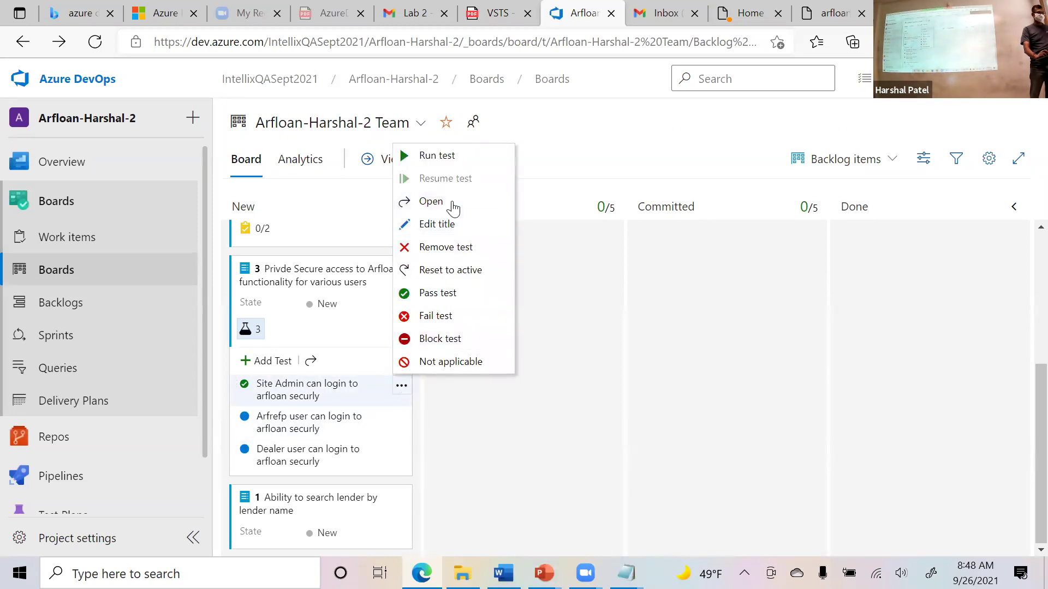
Start a new run of test 6, passing steps 1 and 2 and failing step 3.
{"action": "left_click", "coordinate": [443, 155]}
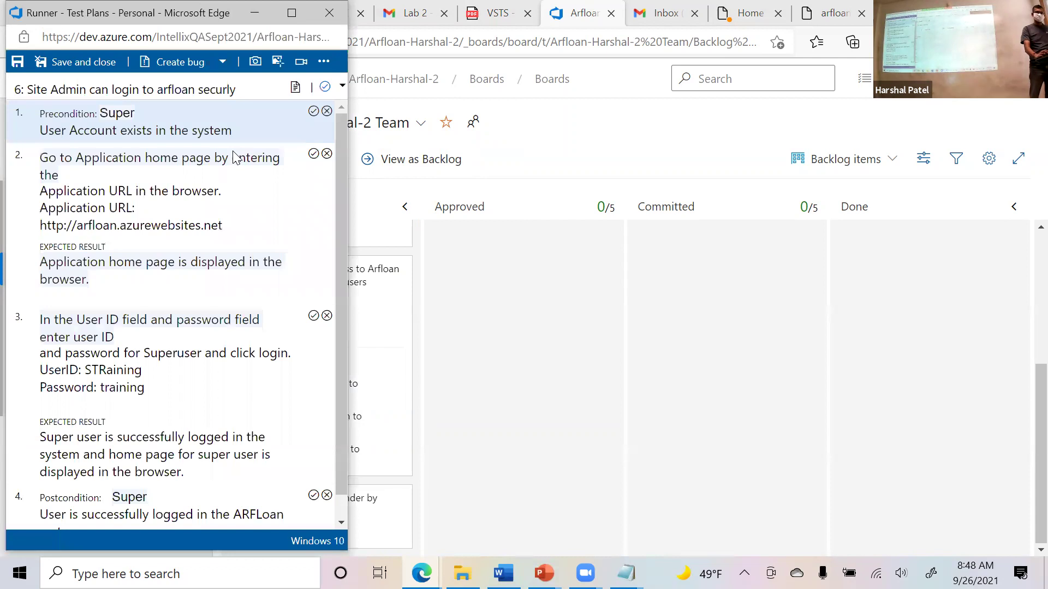
{"action": "left_click", "coordinate": [314, 111]}
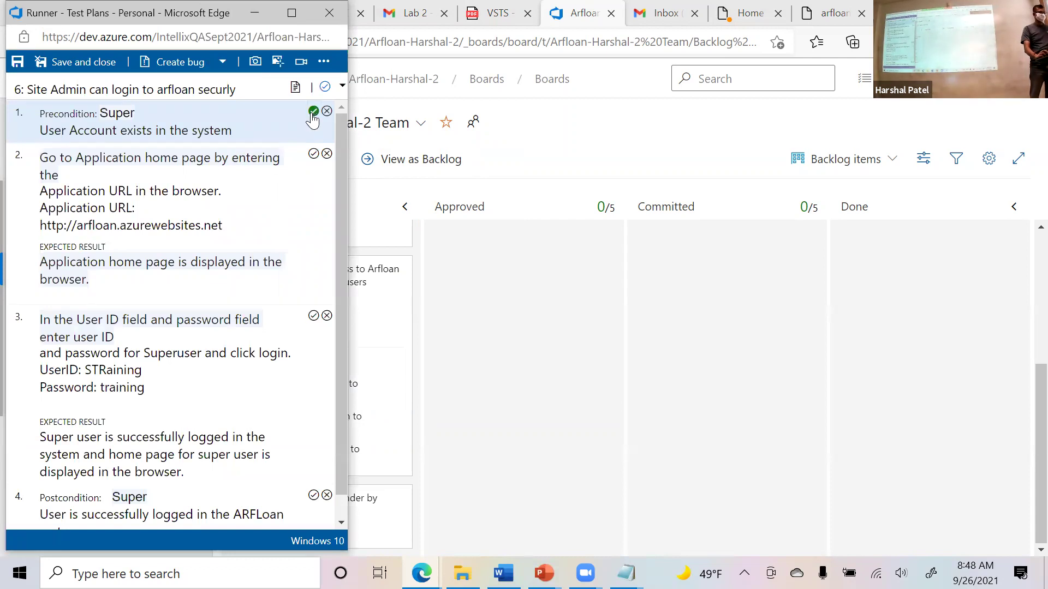
{"action": "left_click", "coordinate": [313, 154]}
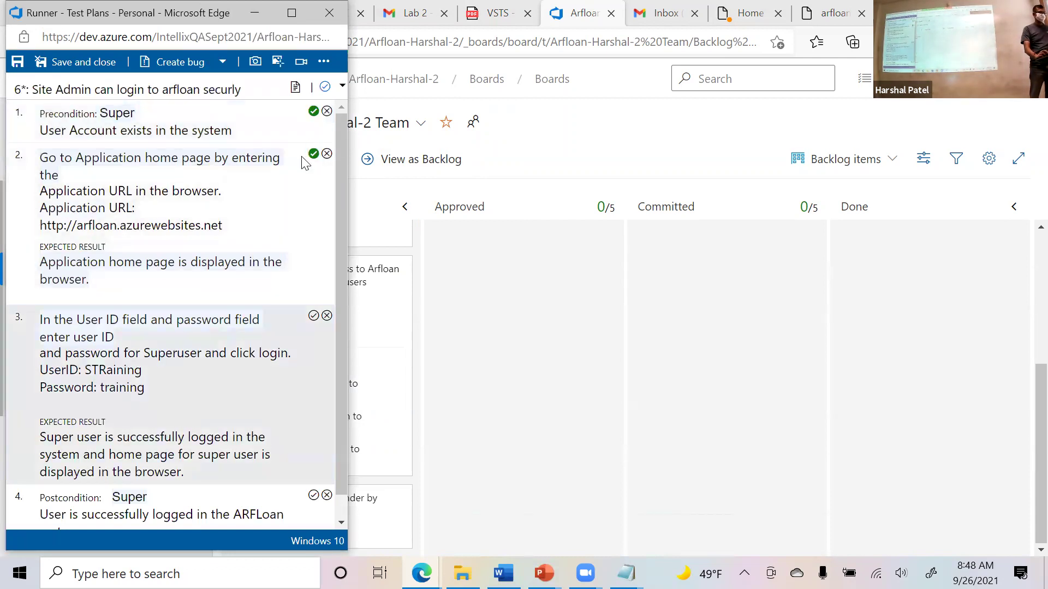
{"action": "left_click", "coordinate": [327, 316]}
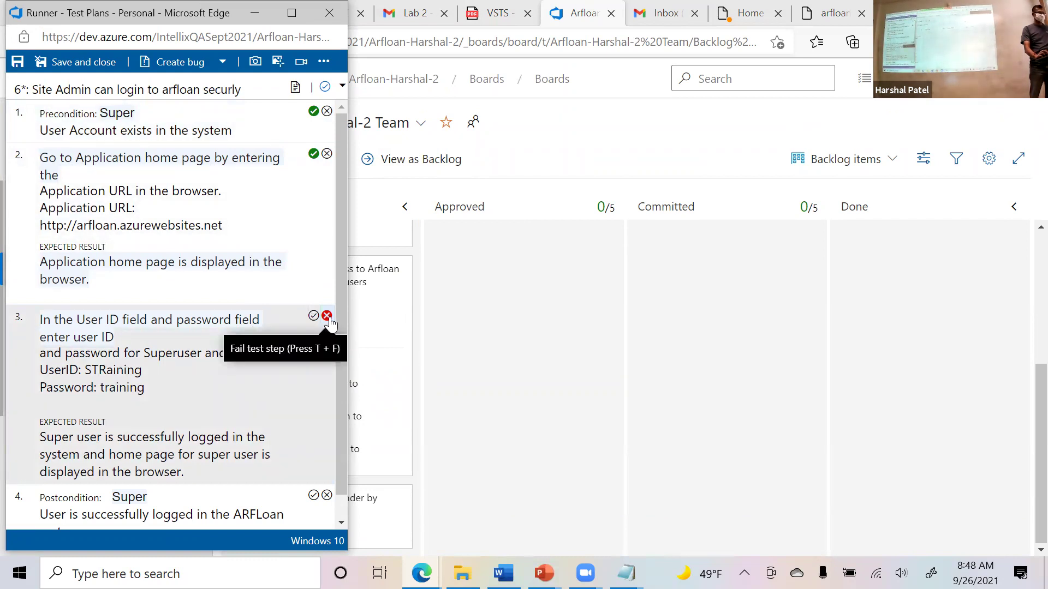
Comment on failed step 3: 'Instead of admin home page, I am on lender home page.'.
{"action": "left_click", "coordinate": [327, 317]}
{"action": "scroll", "coordinate": [280, 314], "scroll_direction": "down", "scroll_amount": 1}
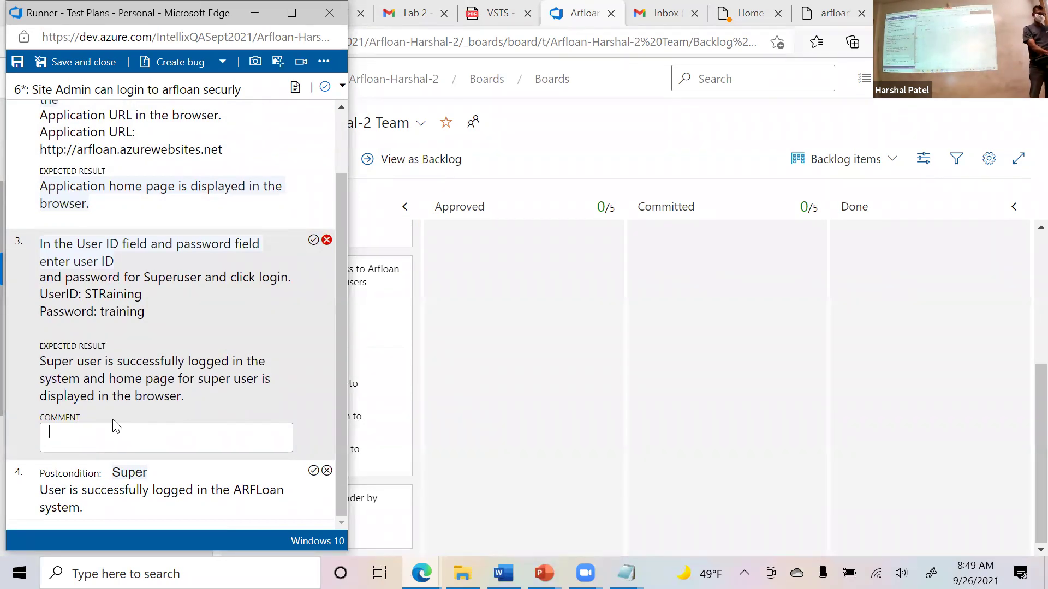
{"action": "type", "text": "Instead of admin home page, I am on lender home page"}
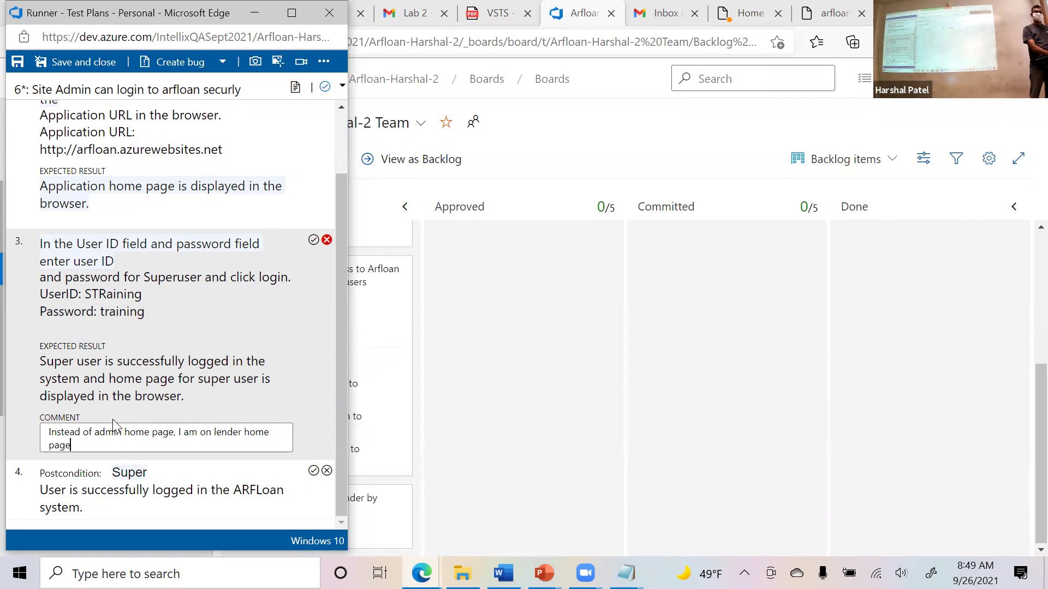
{"action": "type", "text": "."}
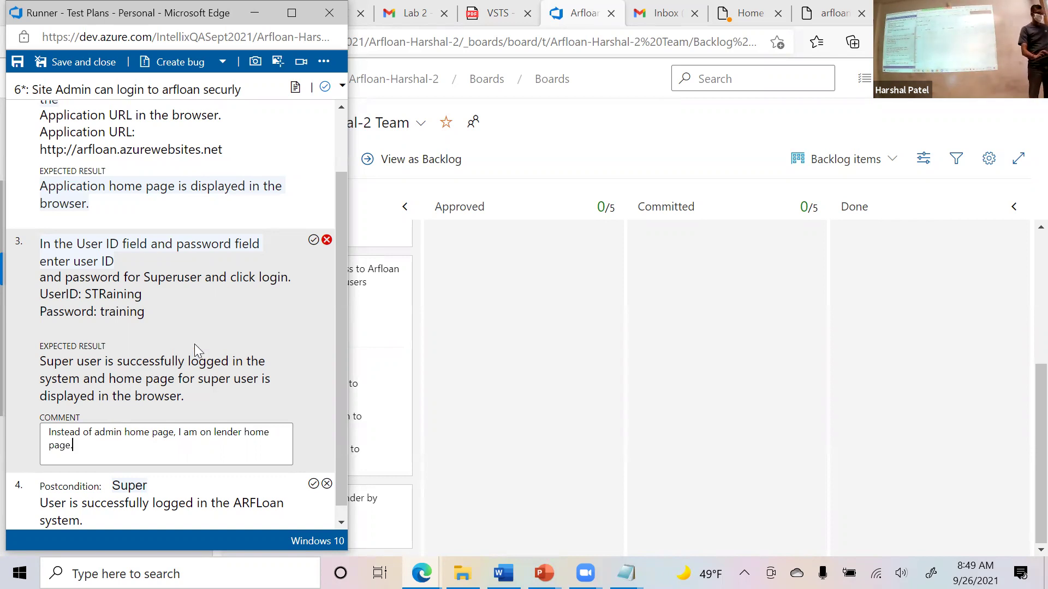
{"action": "left_click", "coordinate": [325, 242]}
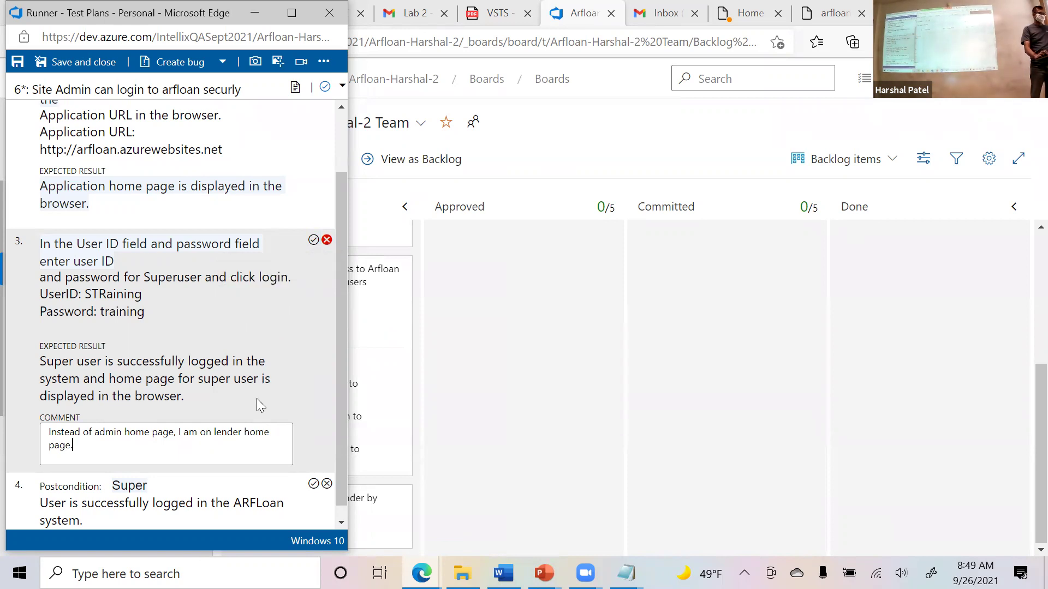
{"action": "scroll", "coordinate": [257, 401], "scroll_direction": "down", "scroll_amount": 1}
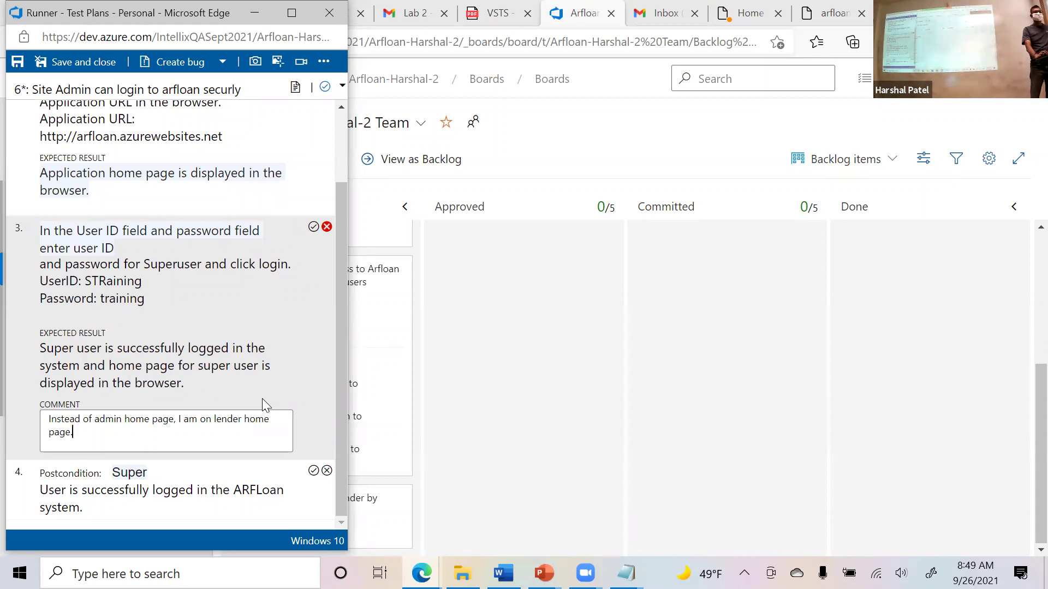
{"action": "scroll", "coordinate": [261, 398], "scroll_direction": "up", "scroll_amount": 2}
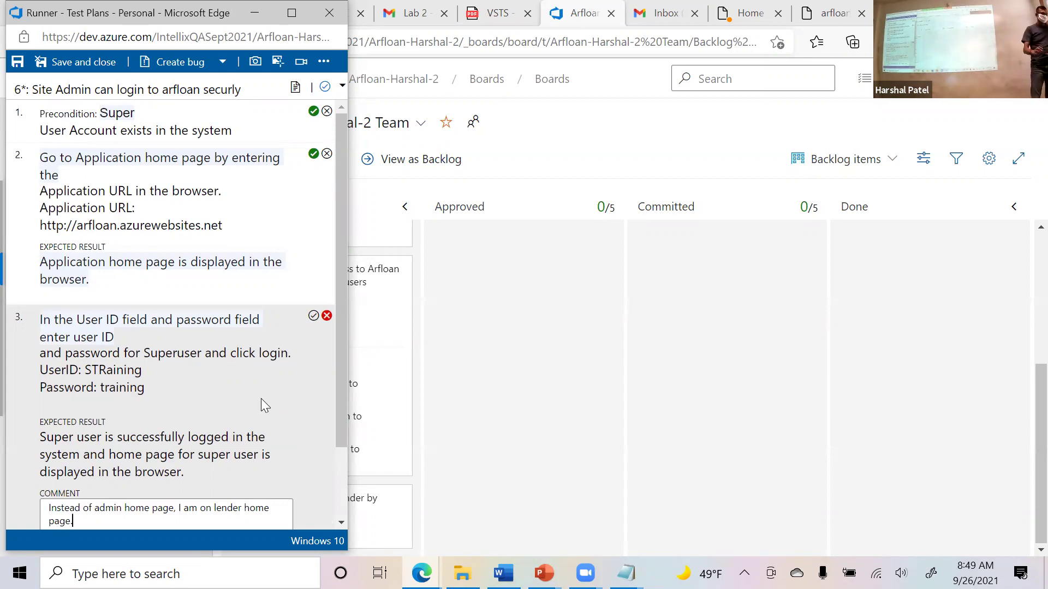
{"action": "left_click", "coordinate": [318, 324]}
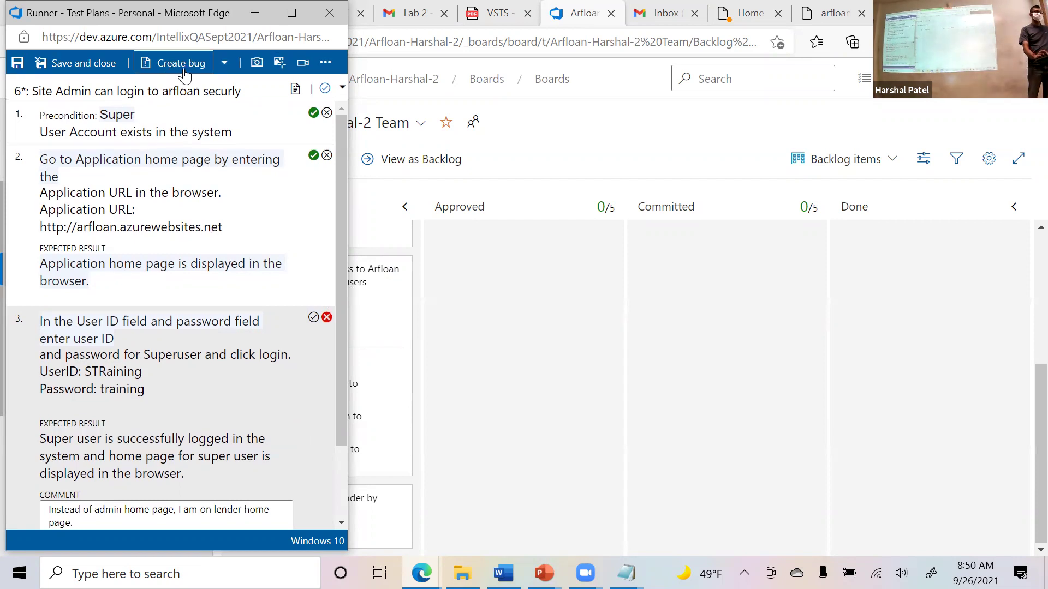
Create a new bug from the failed test run.
{"action": "left_click", "coordinate": [223, 66]}
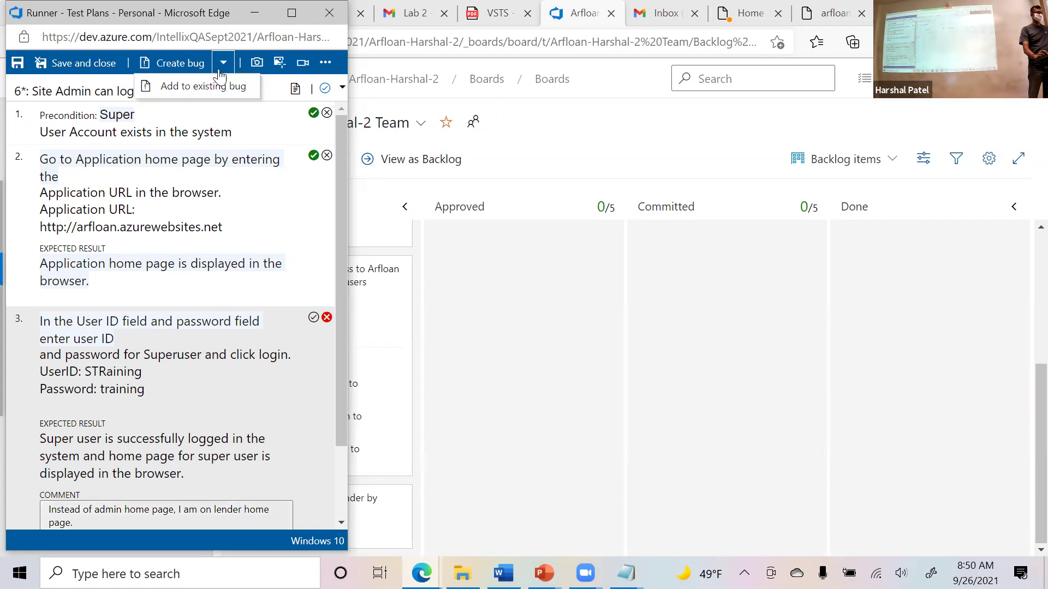
{"action": "left_click", "coordinate": [181, 69]}
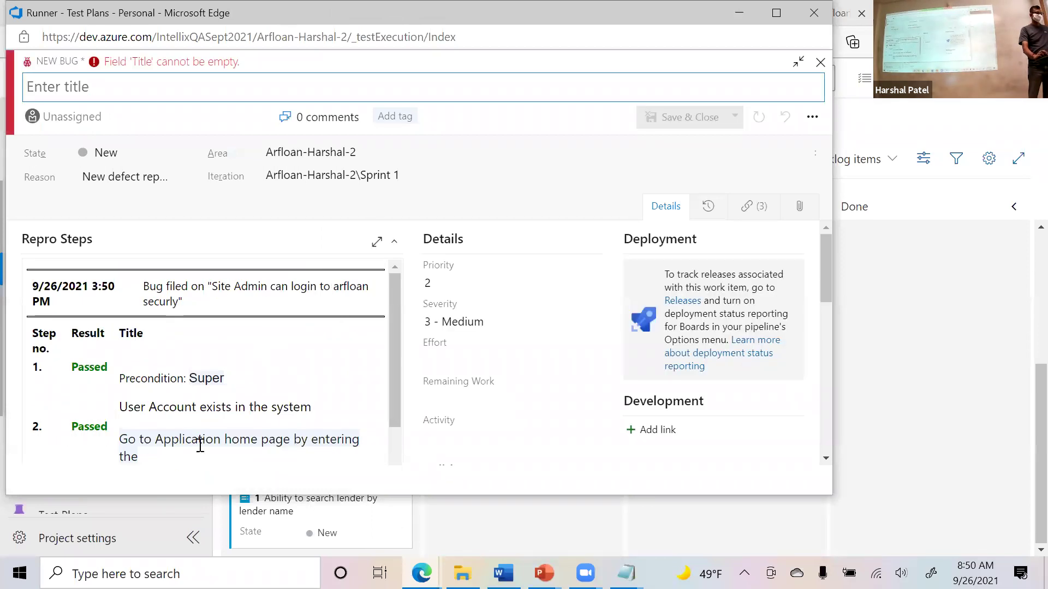
{"action": "scroll", "coordinate": [248, 370], "scroll_direction": "down", "scroll_amount": 3}
{"action": "scroll", "coordinate": [249, 370], "scroll_direction": "down", "scroll_amount": 1}
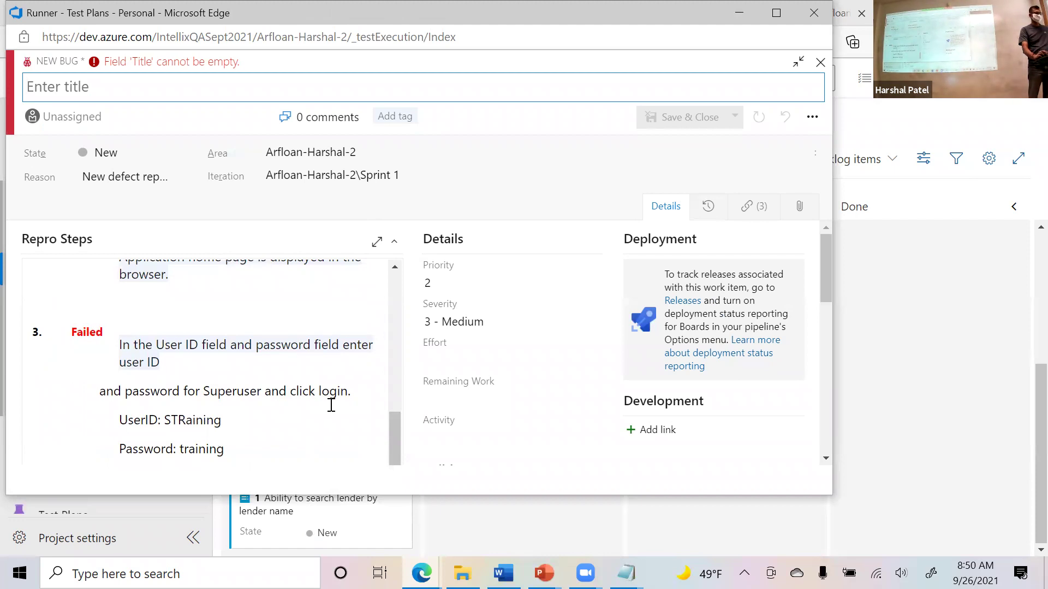
{"action": "scroll", "coordinate": [328, 403], "scroll_direction": "down", "scroll_amount": 2}
{"action": "scroll", "coordinate": [154, 395], "scroll_direction": "down", "scroll_amount": 3}
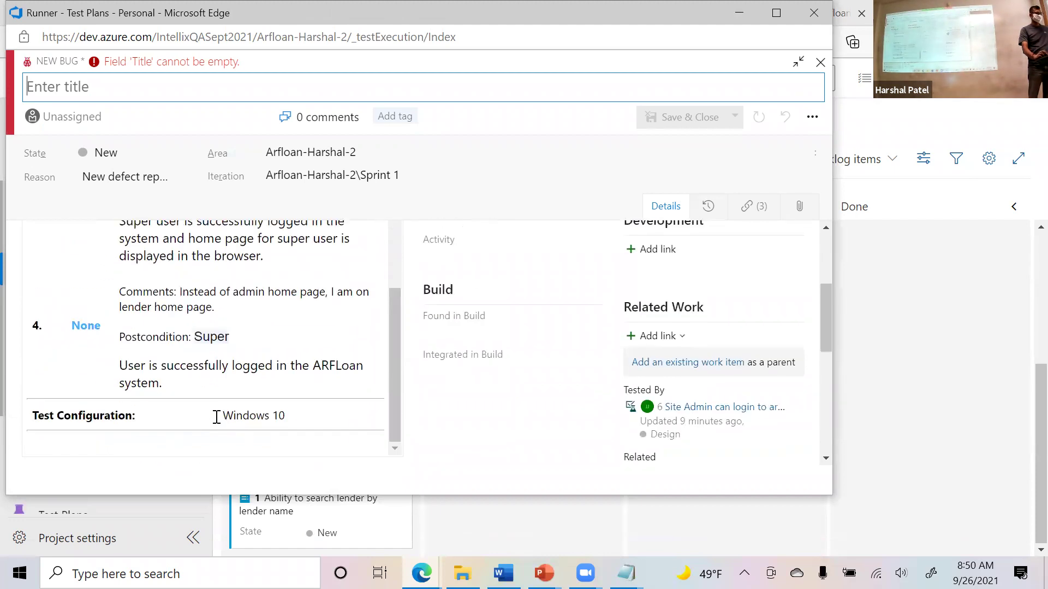
{"action": "scroll", "coordinate": [217, 377], "scroll_direction": "up", "scroll_amount": 5}
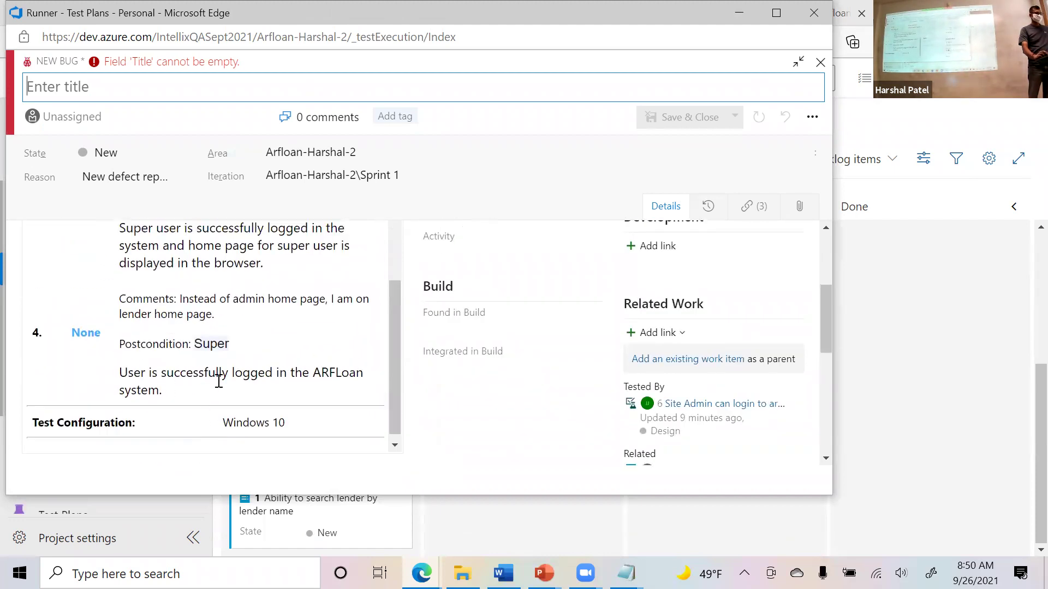
{"action": "scroll", "coordinate": [234, 398], "scroll_direction": "down", "scroll_amount": 5}
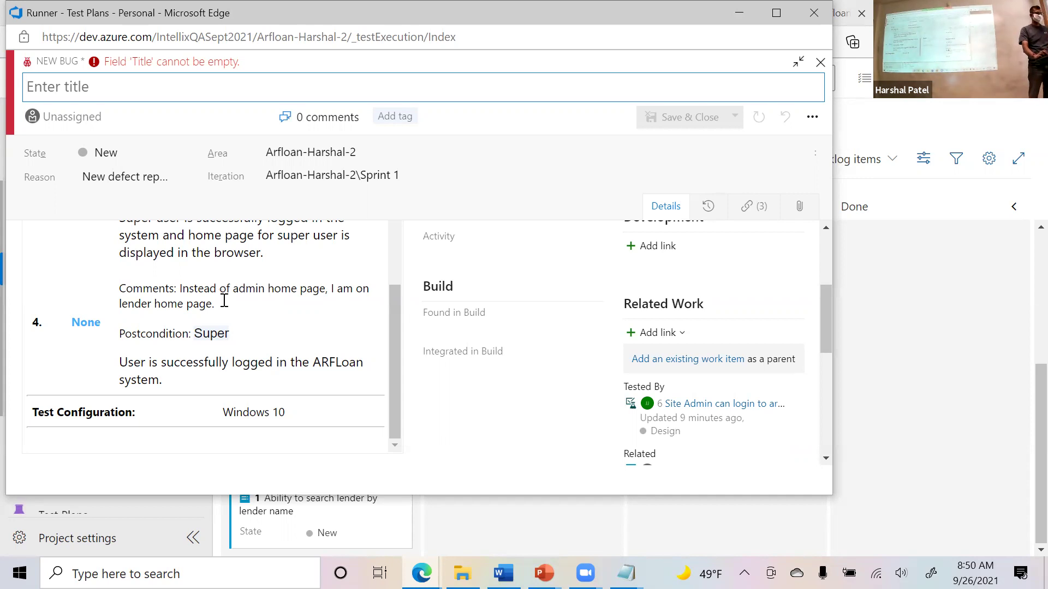
{"action": "scroll", "coordinate": [224, 300], "scroll_direction": "up", "scroll_amount": 4}
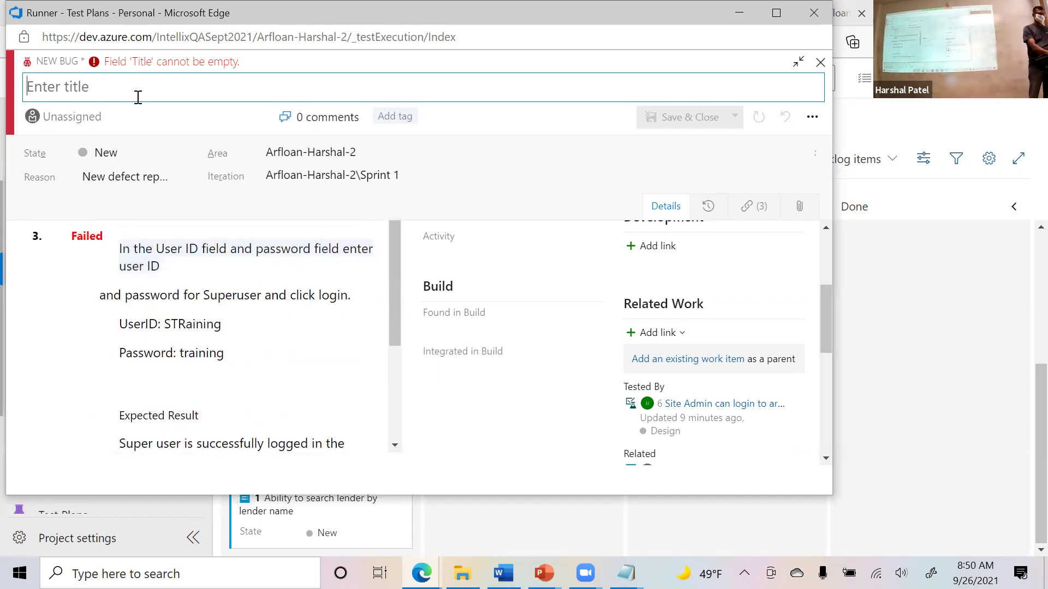
Title the bug 'Incorrect home page is displayed for Admin user' and save it.
{"action": "type", "text": "Incorrect home page is displayed for Admn"}
{"action": "key", "text": "BackSpace"}
{"action": "key", "text": "BackSpace"}
{"action": "type", "text": "in user"}
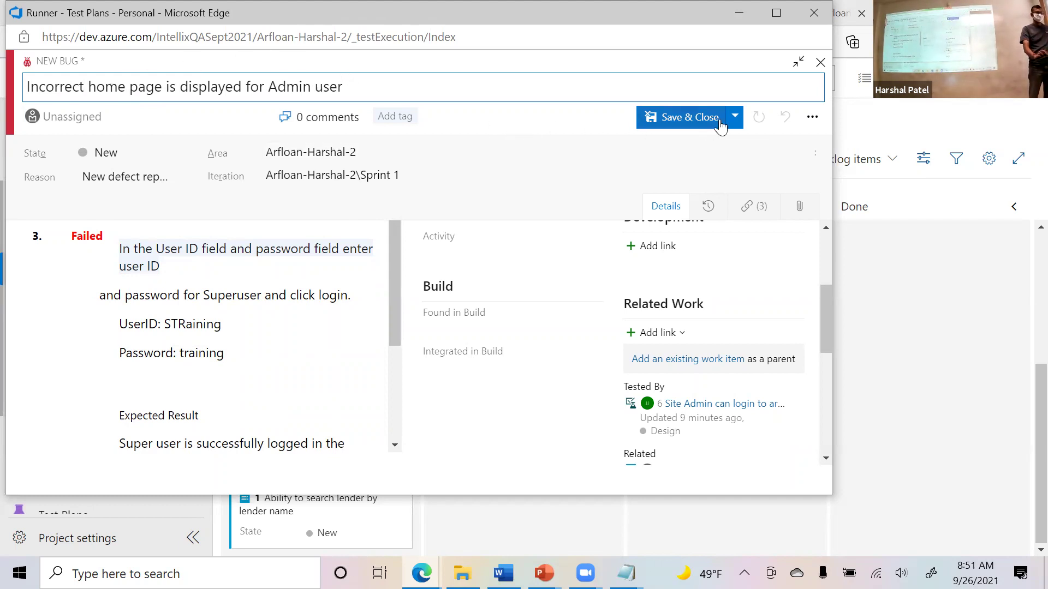
{"action": "left_click", "coordinate": [690, 121]}
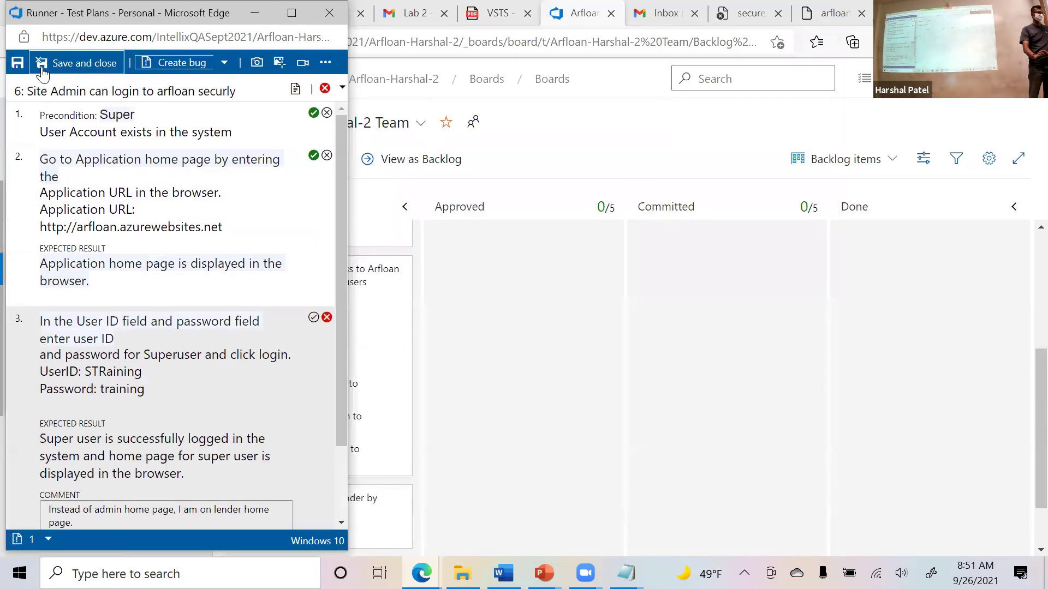
Save and close the test run, then reload the board.
{"action": "left_click", "coordinate": [82, 63]}
{"action": "scroll", "coordinate": [288, 342], "scroll_direction": "down", "scroll_amount": 2}
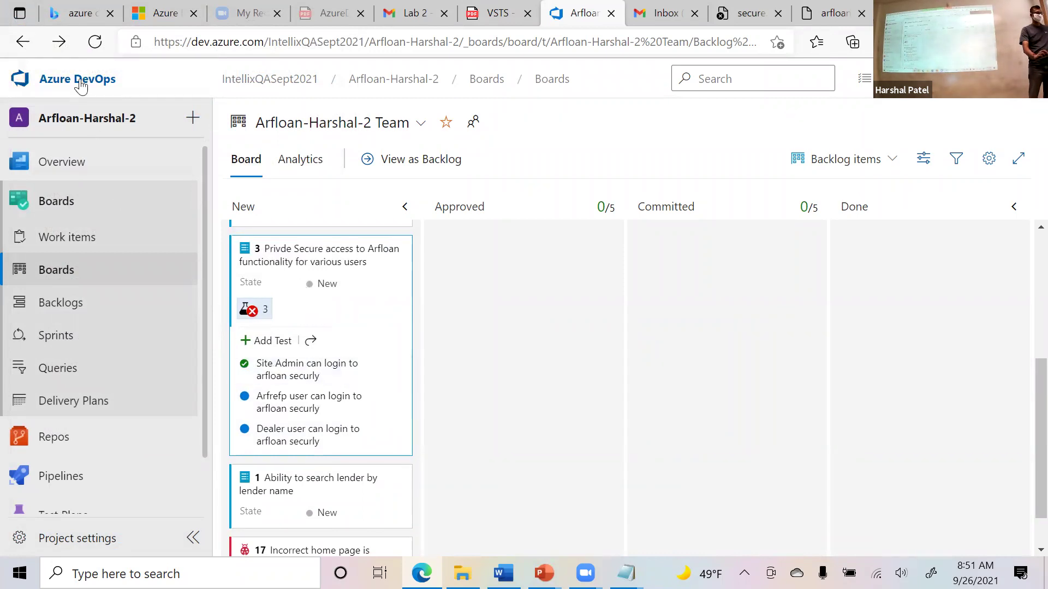
{"action": "left_click", "coordinate": [95, 42]}
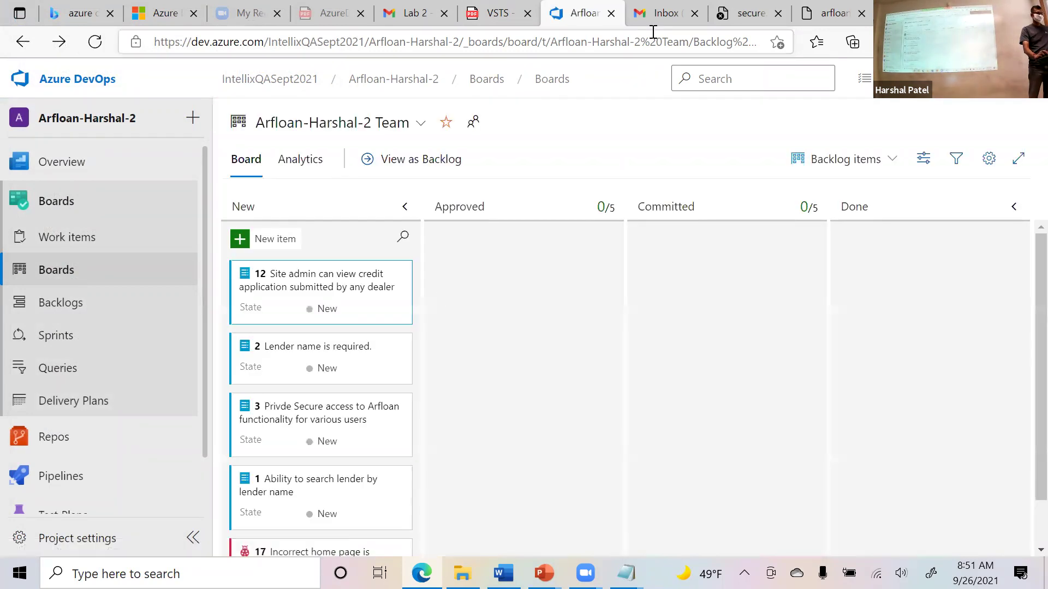
Expand card 3's tests to confirm the Site Admin login test failed and bug 17 appears.
{"action": "scroll", "coordinate": [328, 355], "scroll_direction": "down", "scroll_amount": 2}
{"action": "left_click", "coordinate": [250, 386]}
{"action": "scroll", "coordinate": [522, 405], "scroll_direction": "down", "scroll_amount": 2}
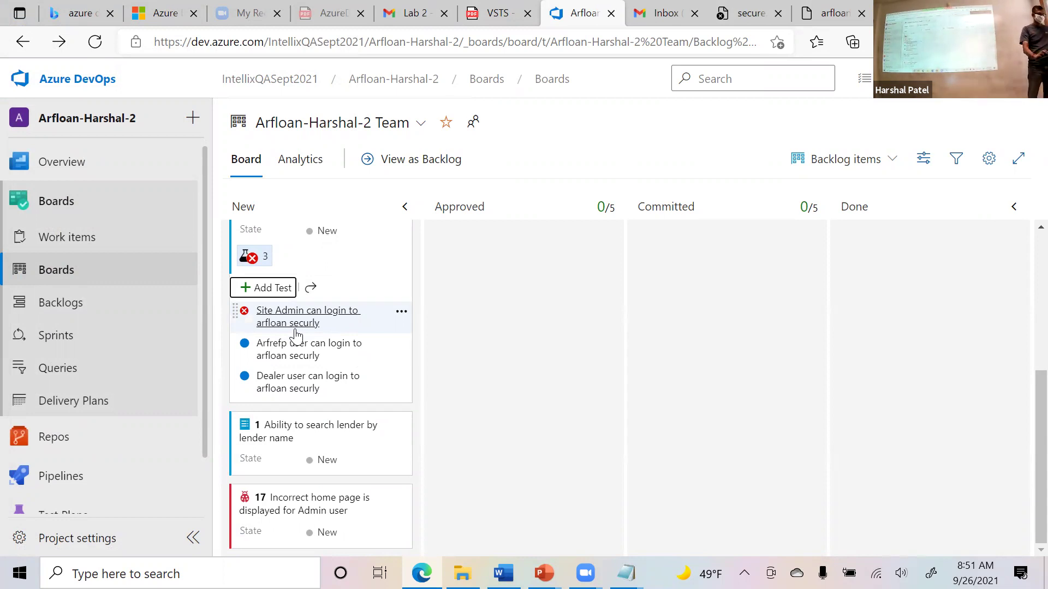
{"action": "scroll", "coordinate": [538, 382], "scroll_direction": "up", "scroll_amount": 3}
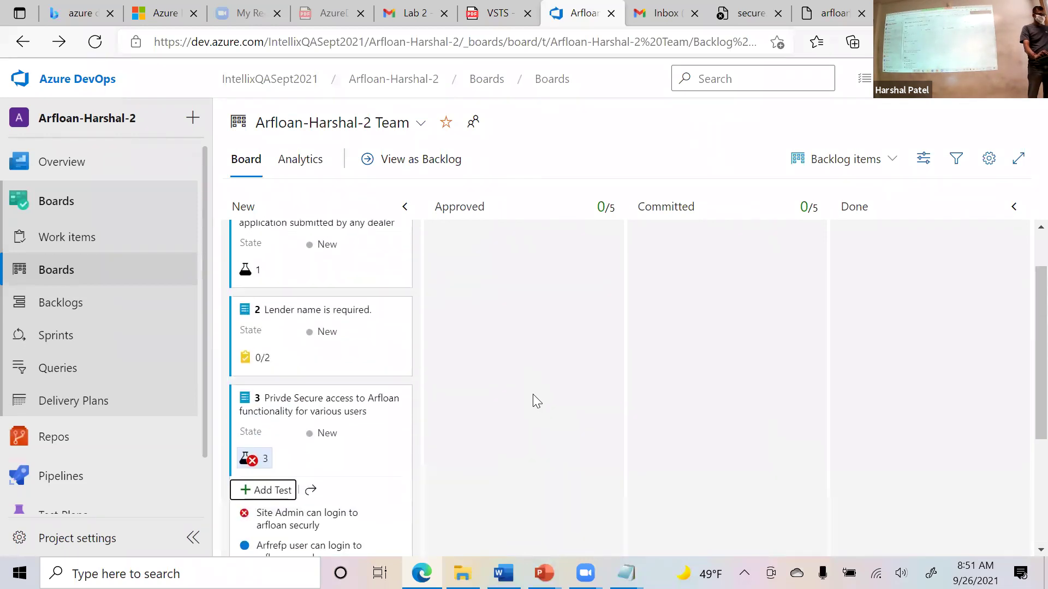
{"action": "scroll", "coordinate": [531, 400], "scroll_direction": "down", "scroll_amount": 3}
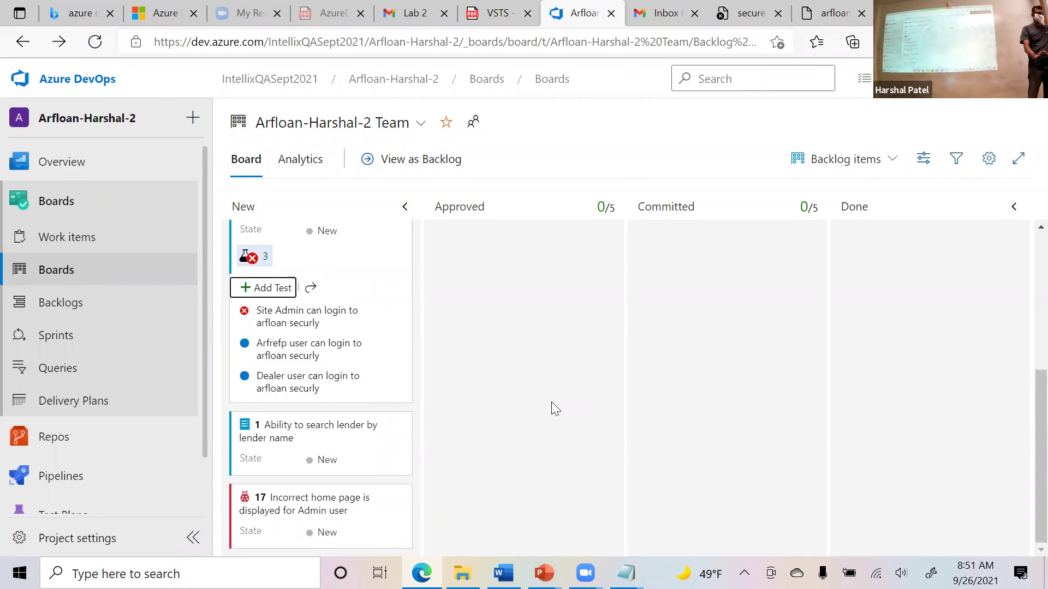
{"action": "scroll", "coordinate": [551, 402], "scroll_direction": "up", "scroll_amount": 2}
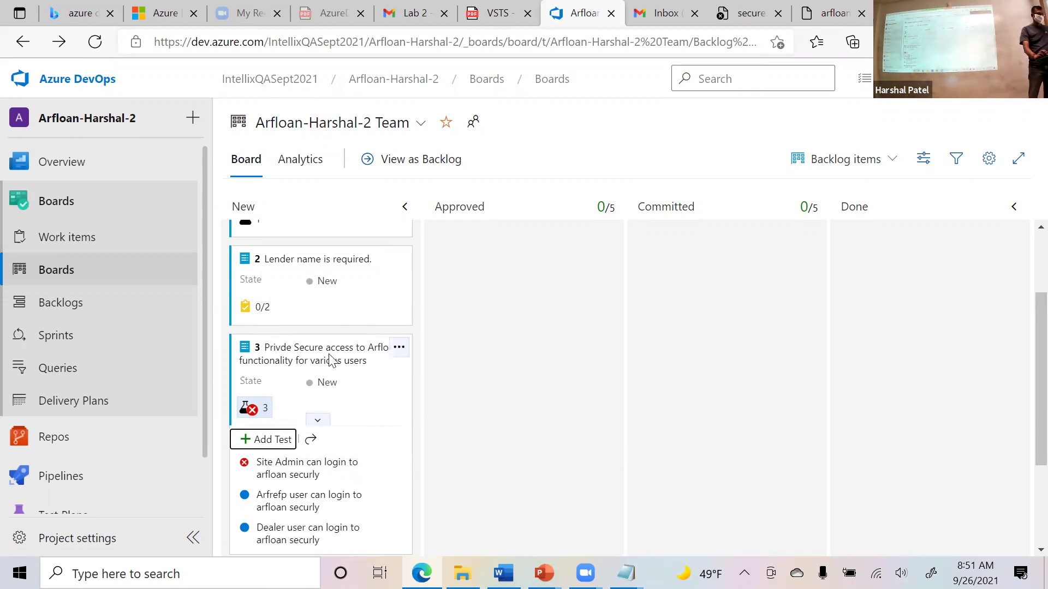
{"action": "scroll", "coordinate": [328, 403], "scroll_direction": "down", "scroll_amount": 3}
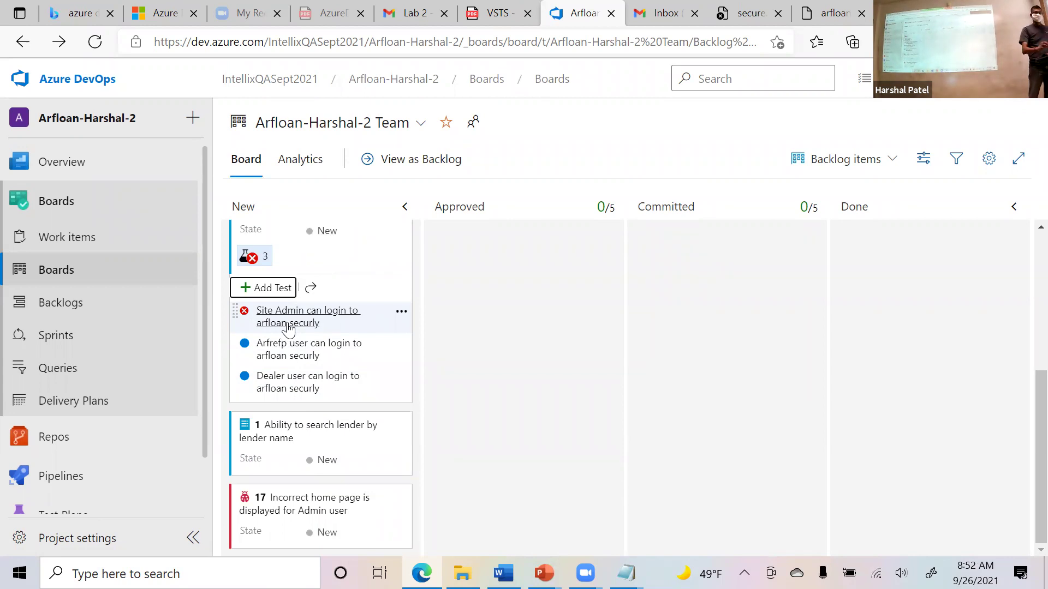
{"action": "scroll", "coordinate": [304, 354], "scroll_direction": "up", "scroll_amount": 5}
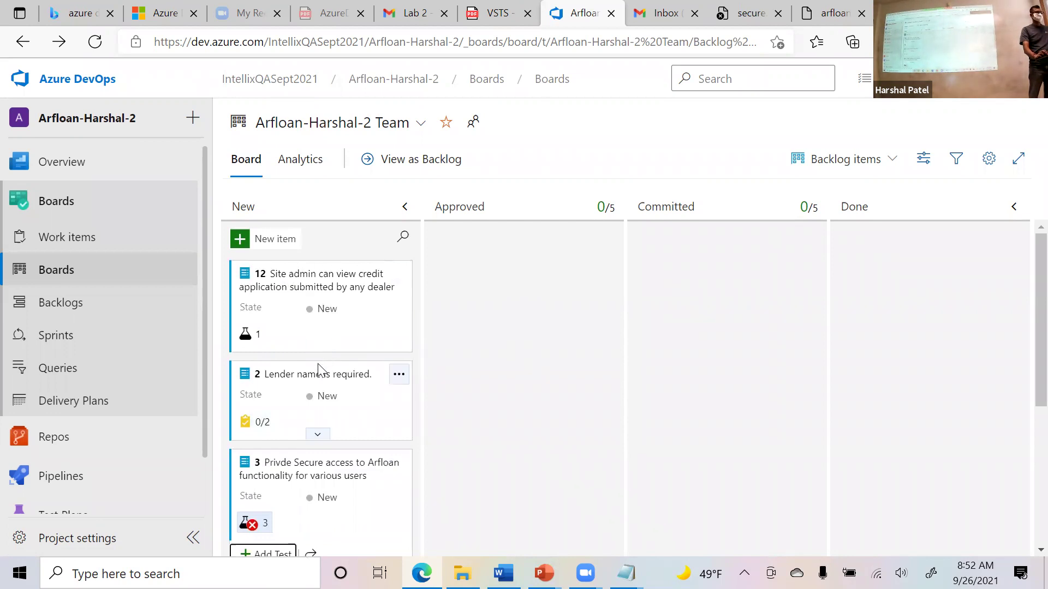
Open bug 17 from the backlog and assign it to the team member.
{"action": "left_click", "coordinate": [95, 311]}
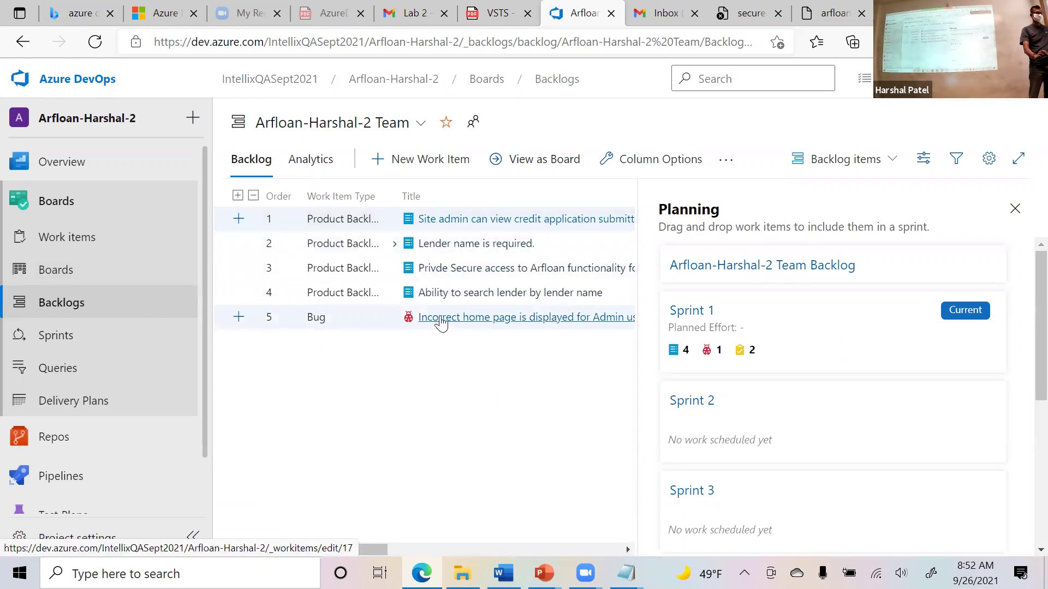
{"action": "left_click", "coordinate": [441, 321]}
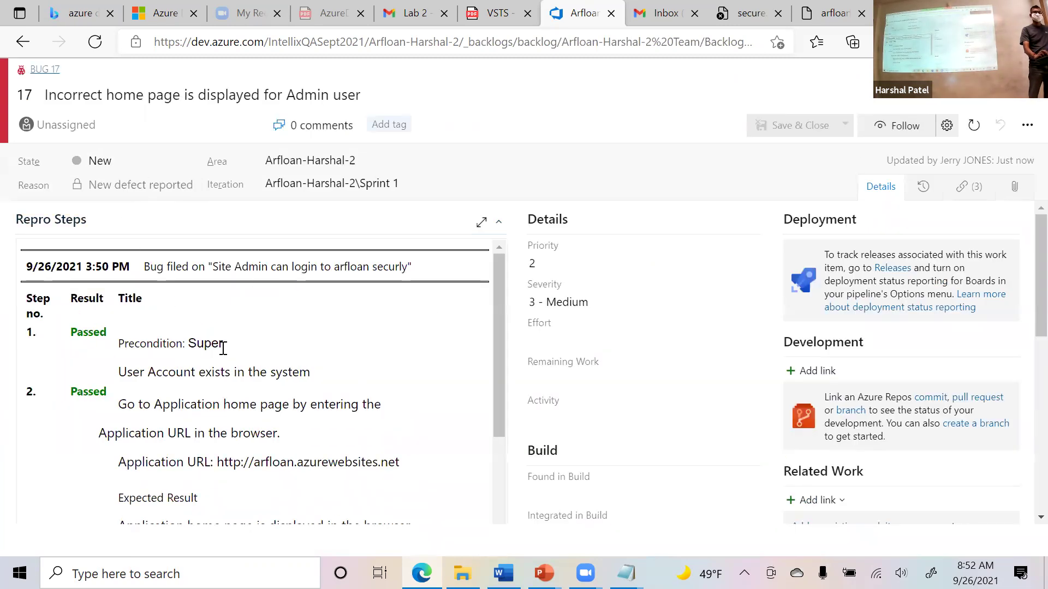
{"action": "scroll", "coordinate": [238, 372], "scroll_direction": "down", "scroll_amount": 5}
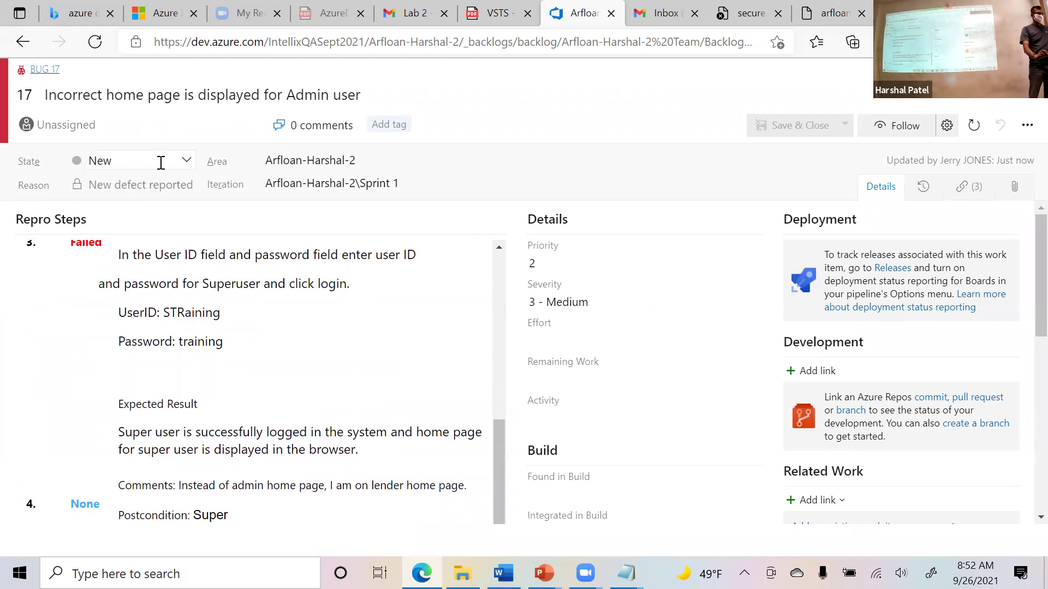
{"action": "left_click", "coordinate": [255, 129]}
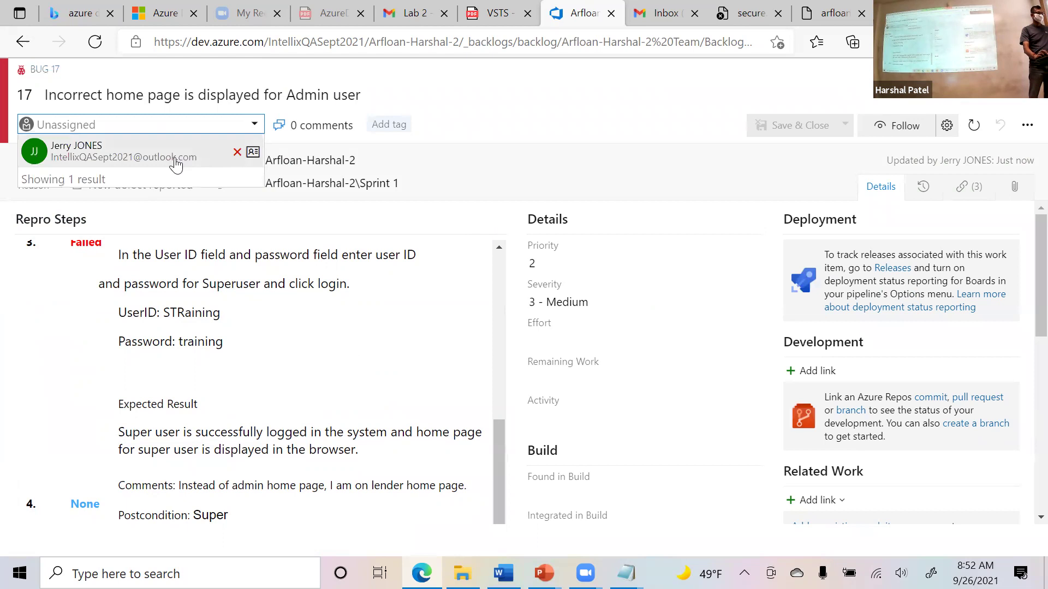
{"action": "left_click", "coordinate": [91, 155]}
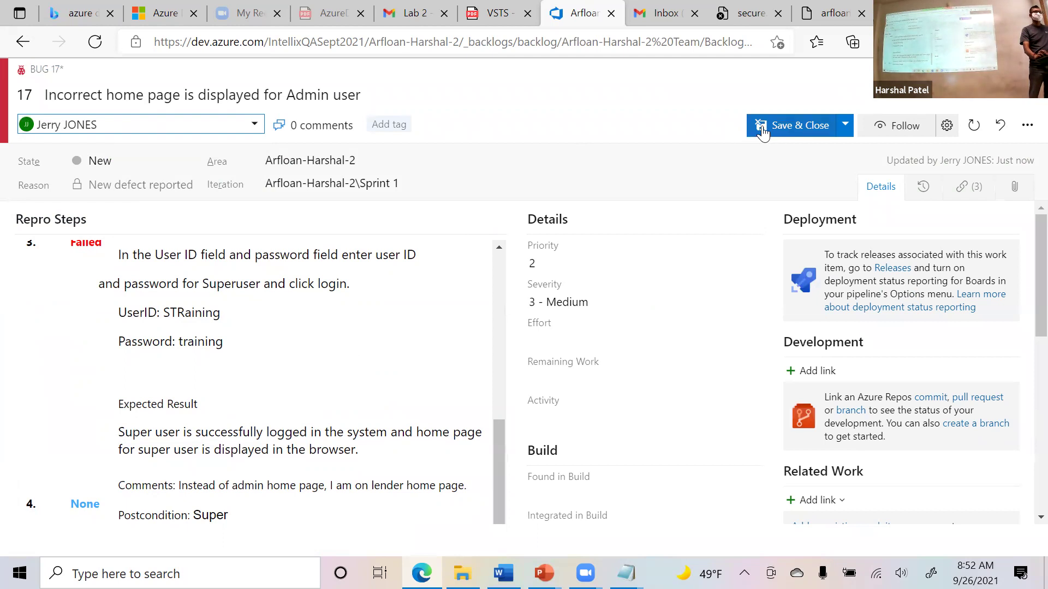
Save and close bug 17, then return to the Kanban board via Sprints.
{"action": "left_click", "coordinate": [255, 124]}
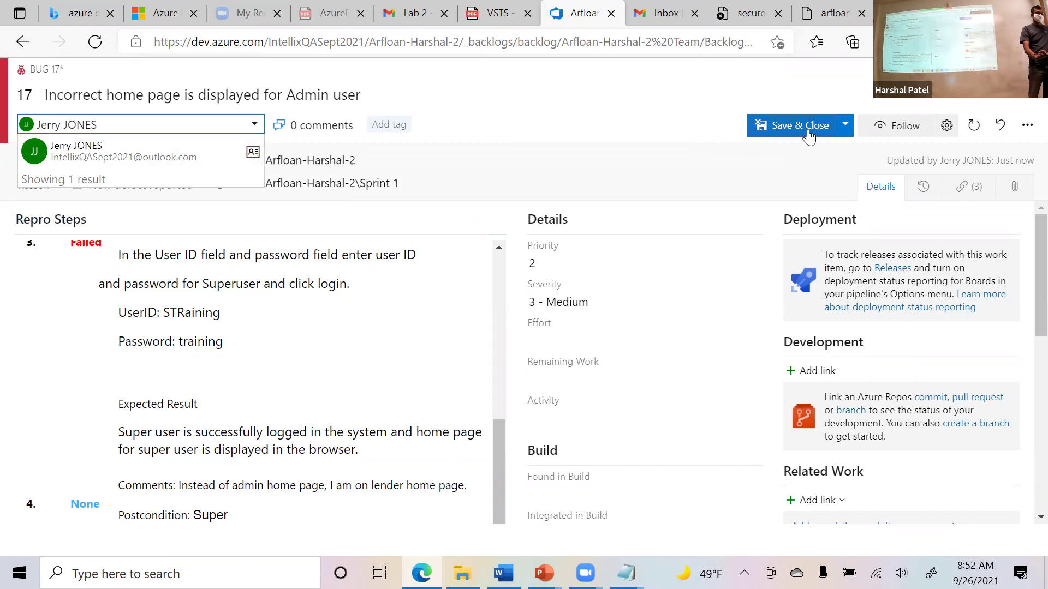
{"action": "key", "text": "Escape"}
{"action": "key", "text": "Escape"}
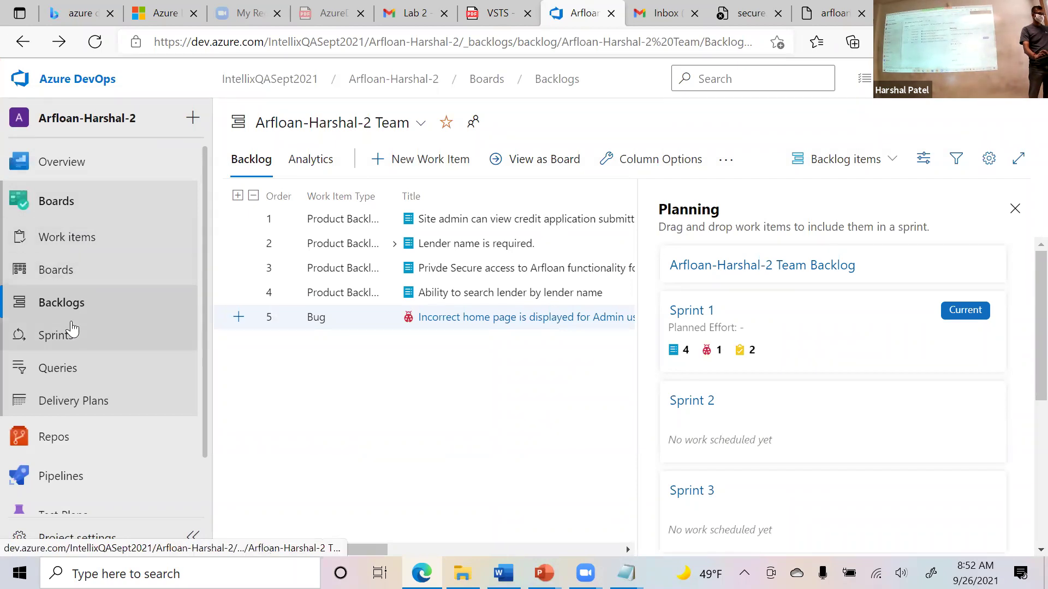
{"action": "left_click", "coordinate": [103, 335]}
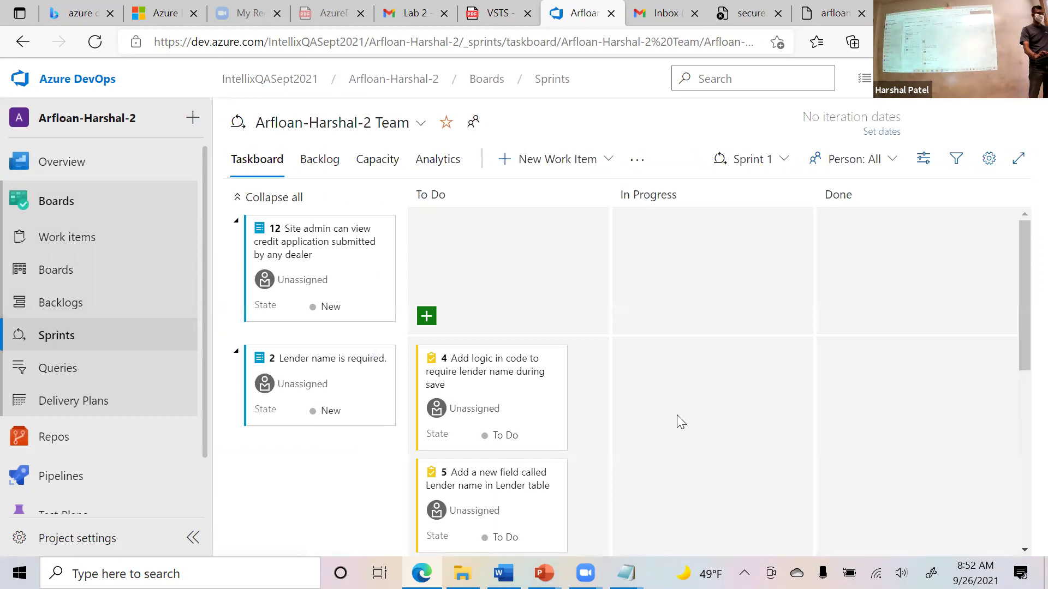
{"action": "left_click", "coordinate": [67, 275]}
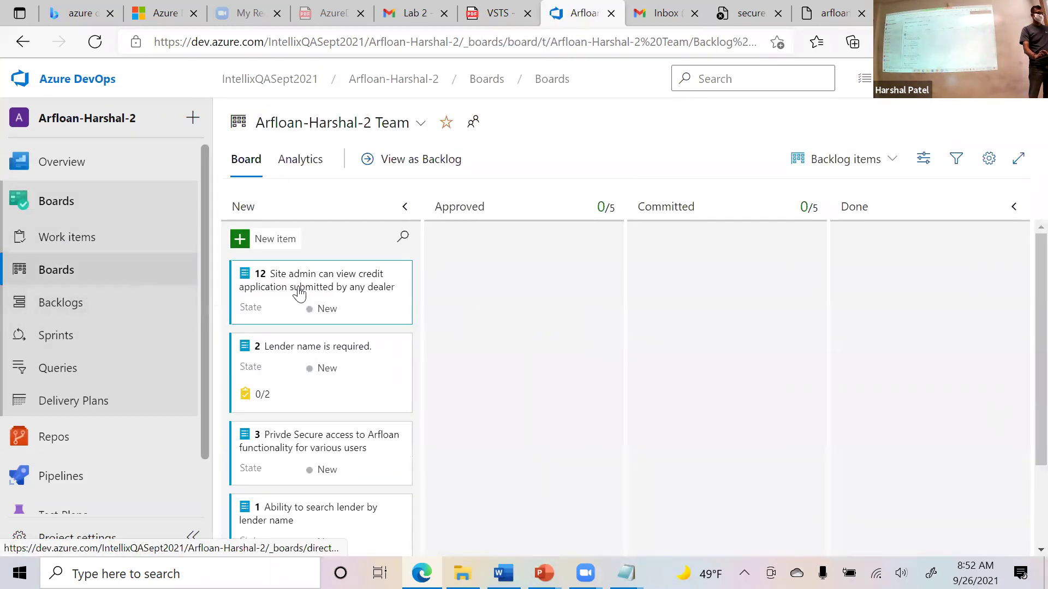
{"action": "left_click", "coordinate": [93, 344]}
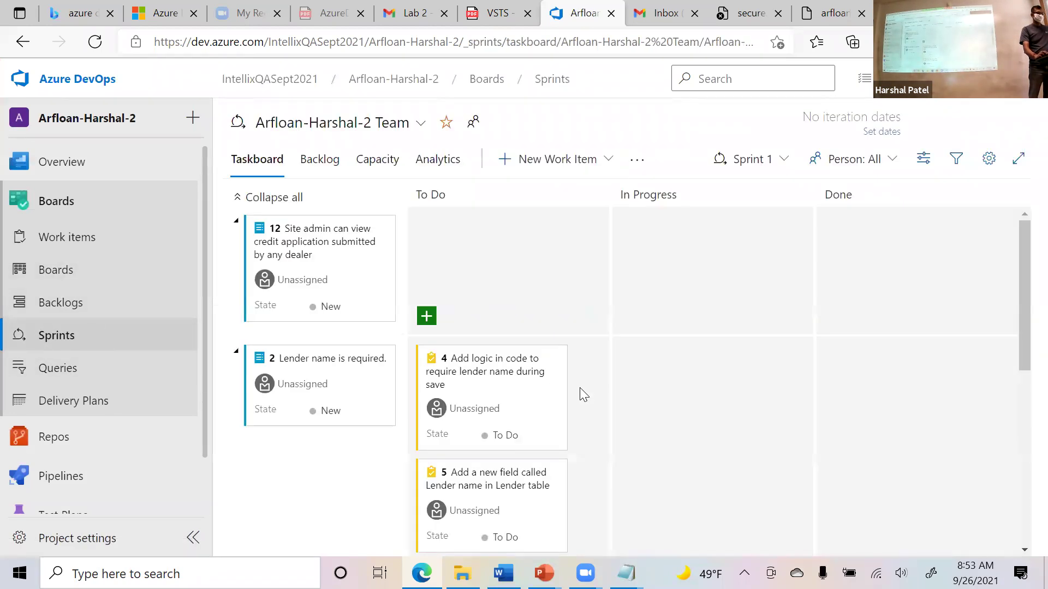
{"action": "scroll", "coordinate": [580, 388], "scroll_direction": "down", "scroll_amount": 3}
{"action": "scroll", "coordinate": [580, 387], "scroll_direction": "down", "scroll_amount": 3}
{"action": "scroll", "coordinate": [581, 375], "scroll_direction": "up", "scroll_amount": 6}
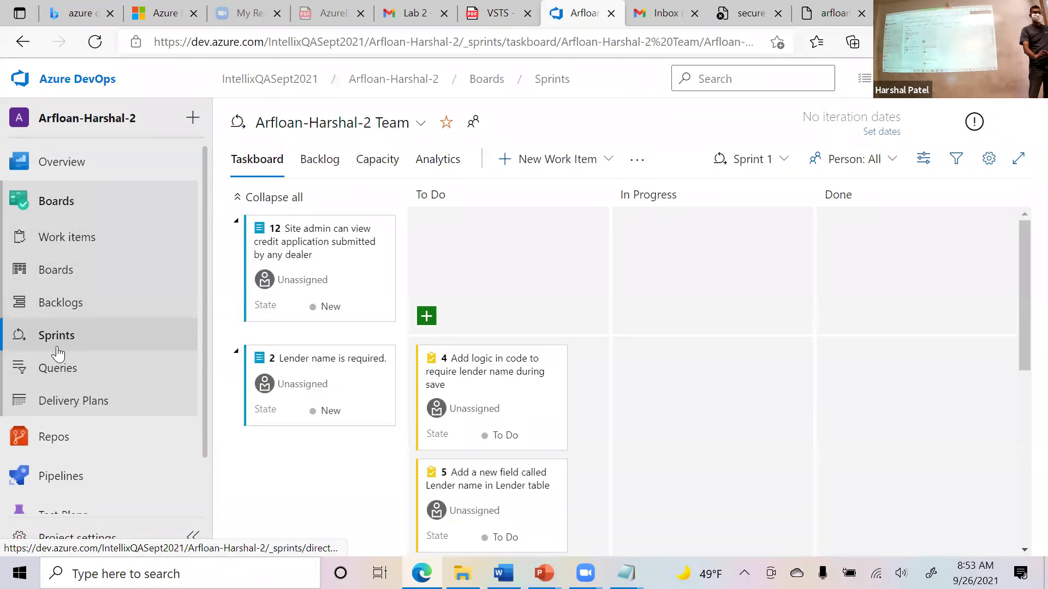
{"action": "left_click", "coordinate": [37, 270]}
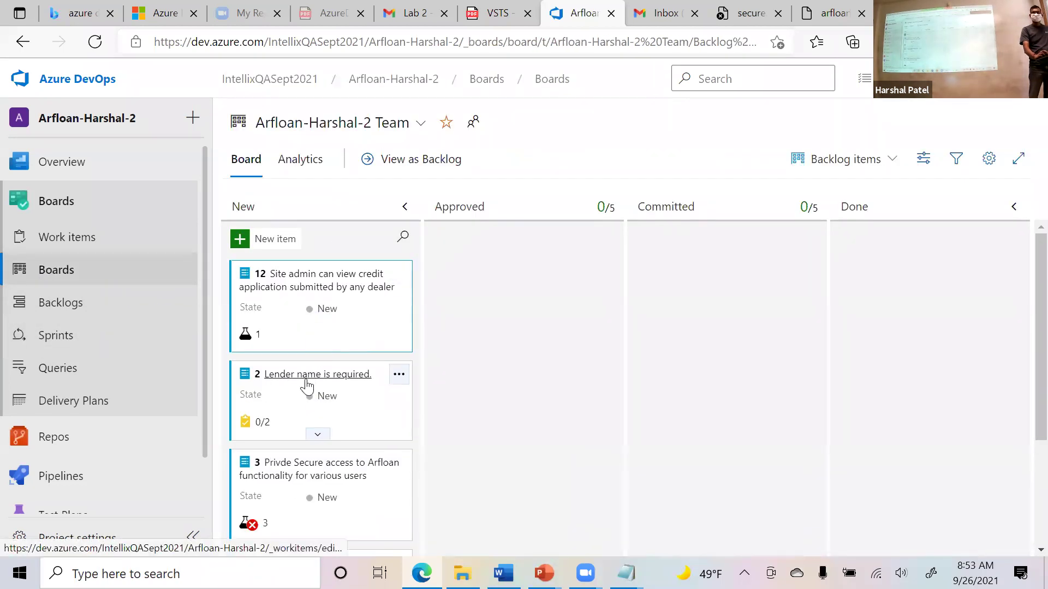
{"action": "scroll", "coordinate": [307, 386], "scroll_direction": "down", "scroll_amount": 3}
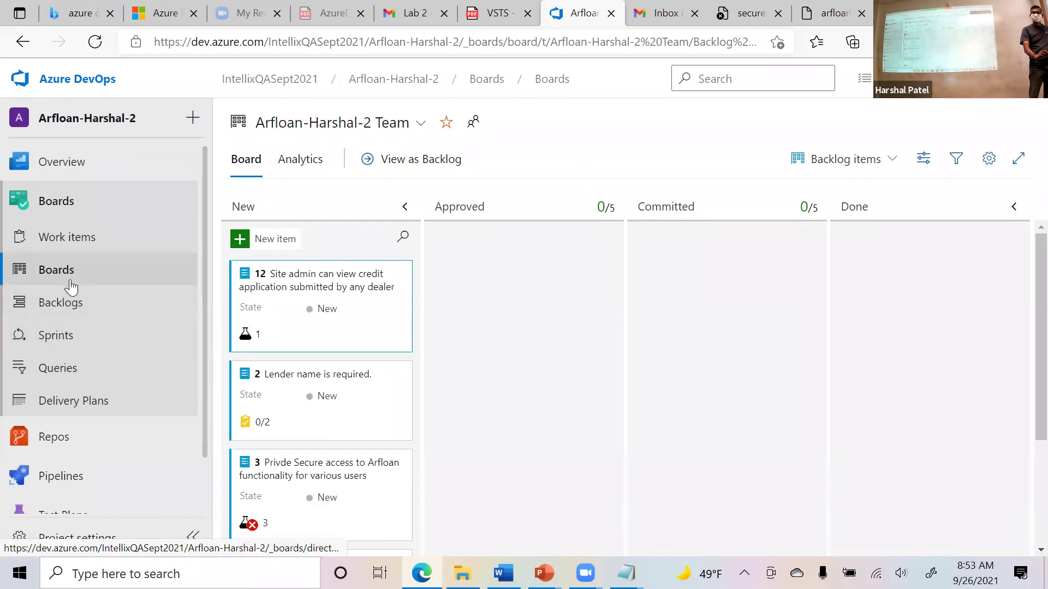
{"action": "left_click", "coordinate": [74, 335]}
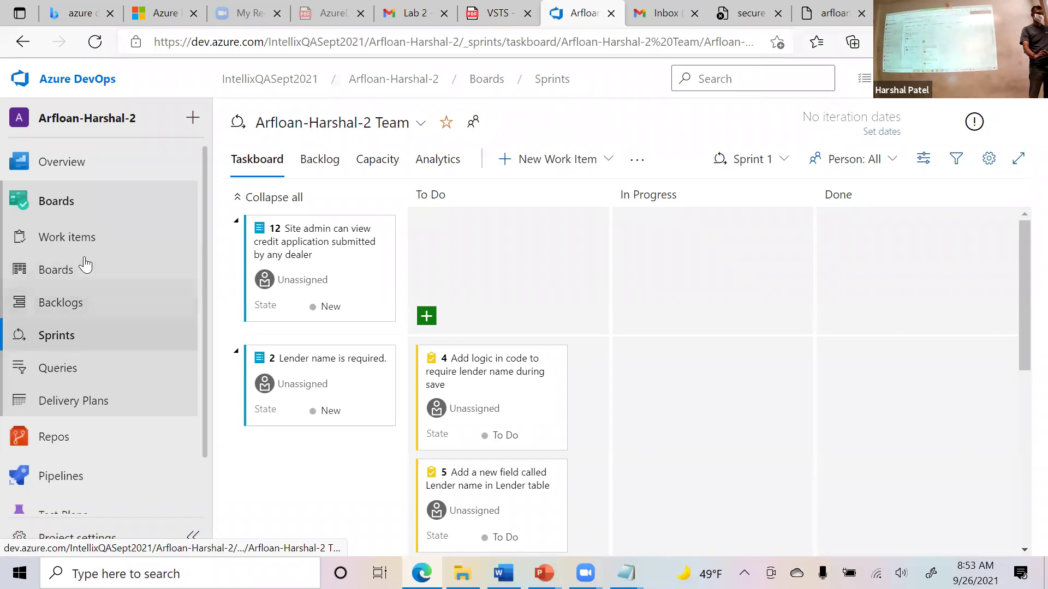
{"action": "left_click", "coordinate": [85, 299]}
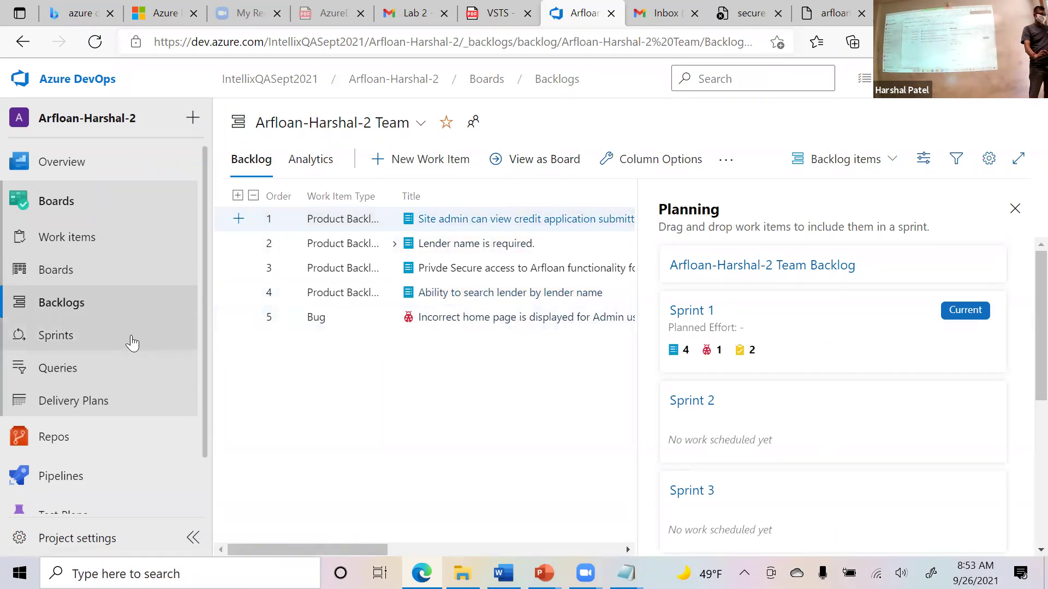
{"action": "left_click", "coordinate": [95, 345]}
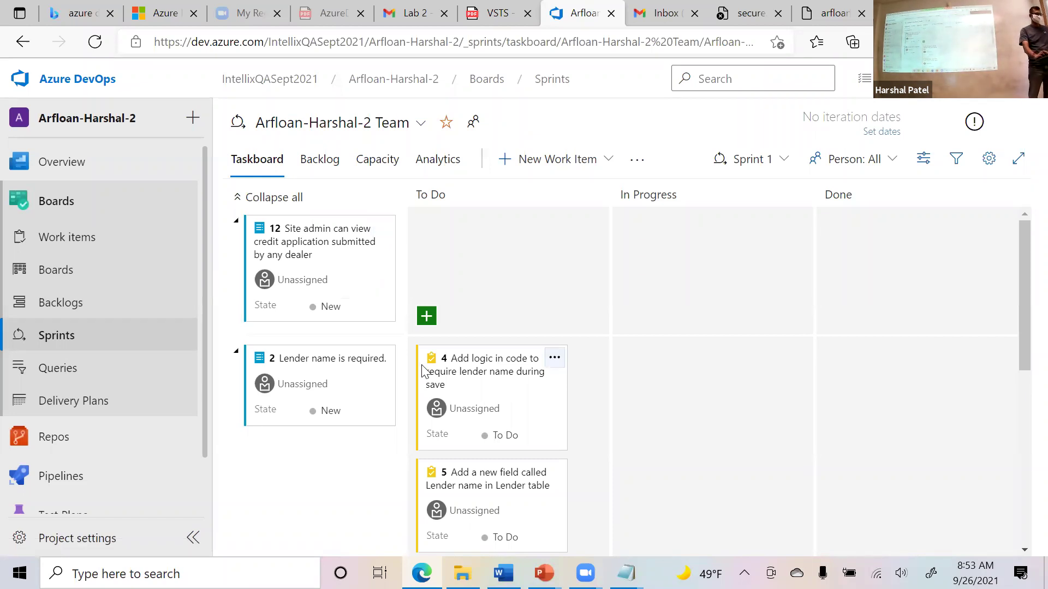
{"action": "scroll", "coordinate": [410, 333], "scroll_direction": "down", "scroll_amount": 4}
{"action": "scroll", "coordinate": [330, 322], "scroll_direction": "up", "scroll_amount": 4}
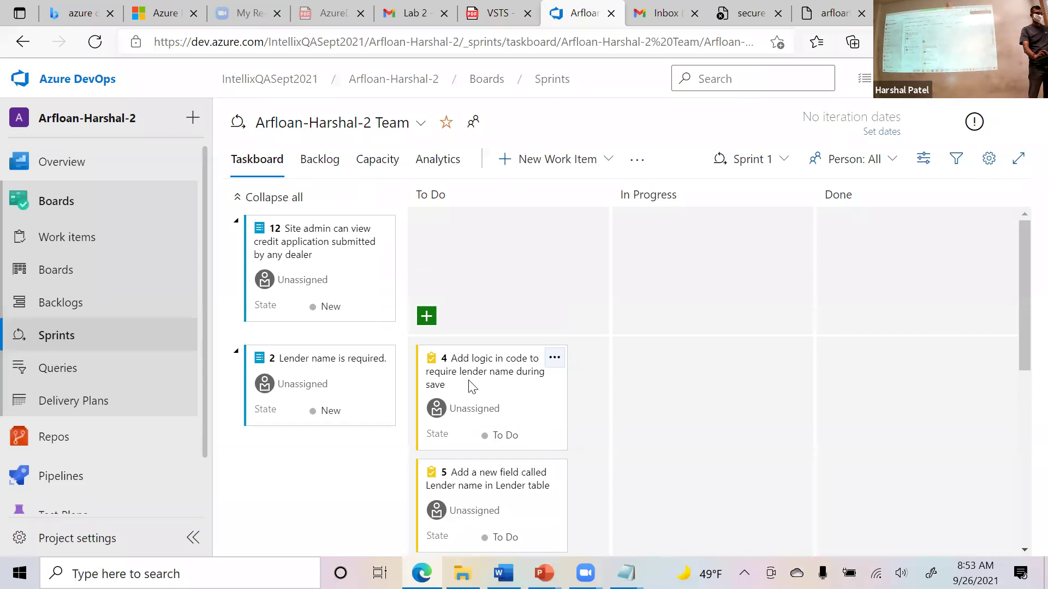
{"action": "left_click_drag", "start_coordinate": [467, 374], "coordinate": [431, 393]}
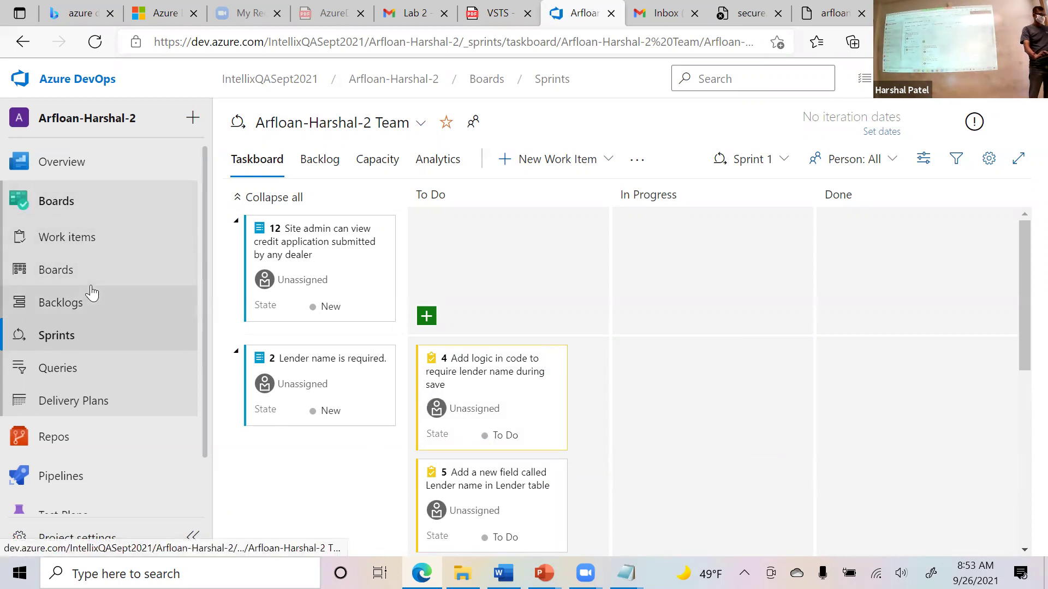
{"action": "scroll", "coordinate": [76, 262], "scroll_direction": "down", "scroll_amount": 1}
{"action": "scroll", "coordinate": [68, 218], "scroll_direction": "up", "scroll_amount": 1}
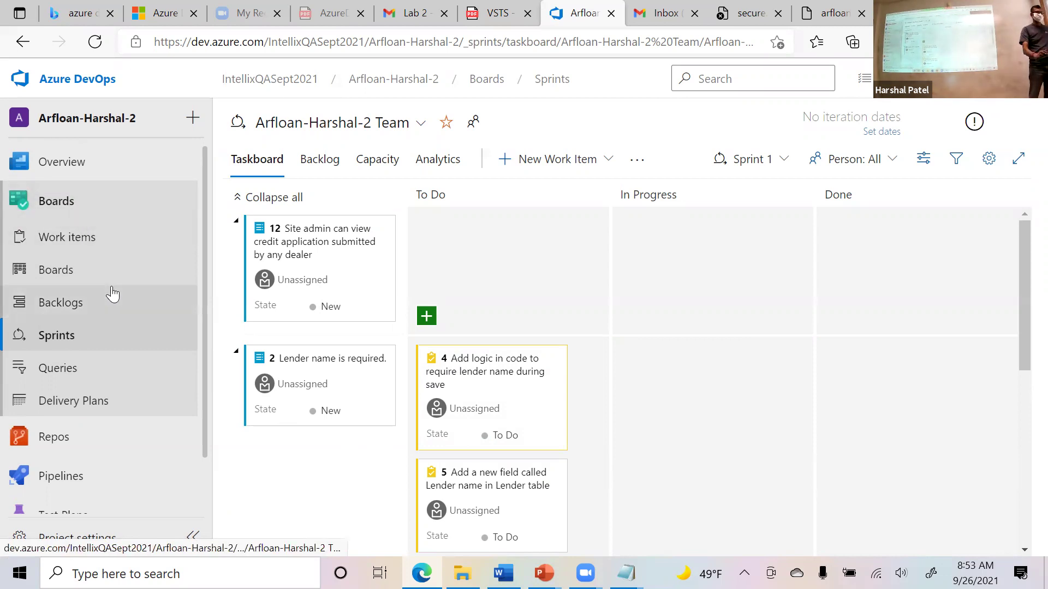
{"action": "scroll", "coordinate": [130, 319], "scroll_direction": "down", "scroll_amount": 1}
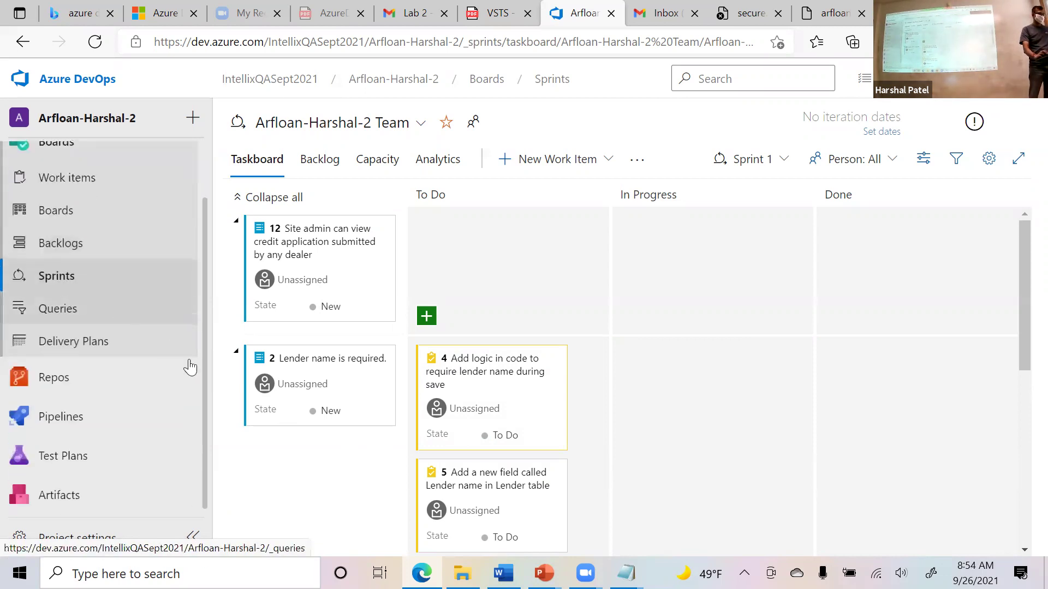
{"action": "mouse_move", "coordinate": [131, 386]}
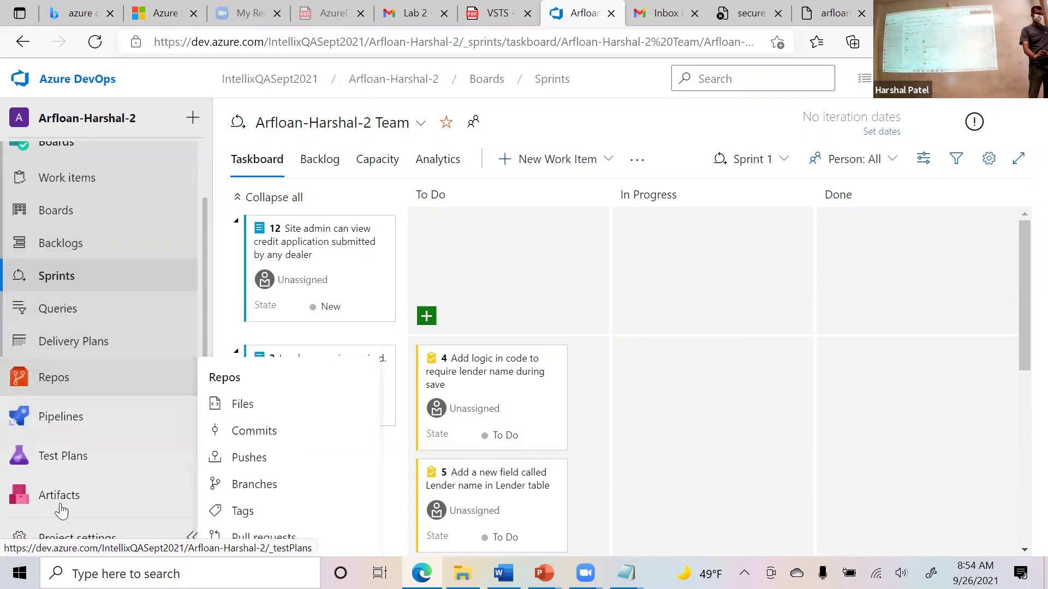
{"action": "mouse_move", "coordinate": [77, 463]}
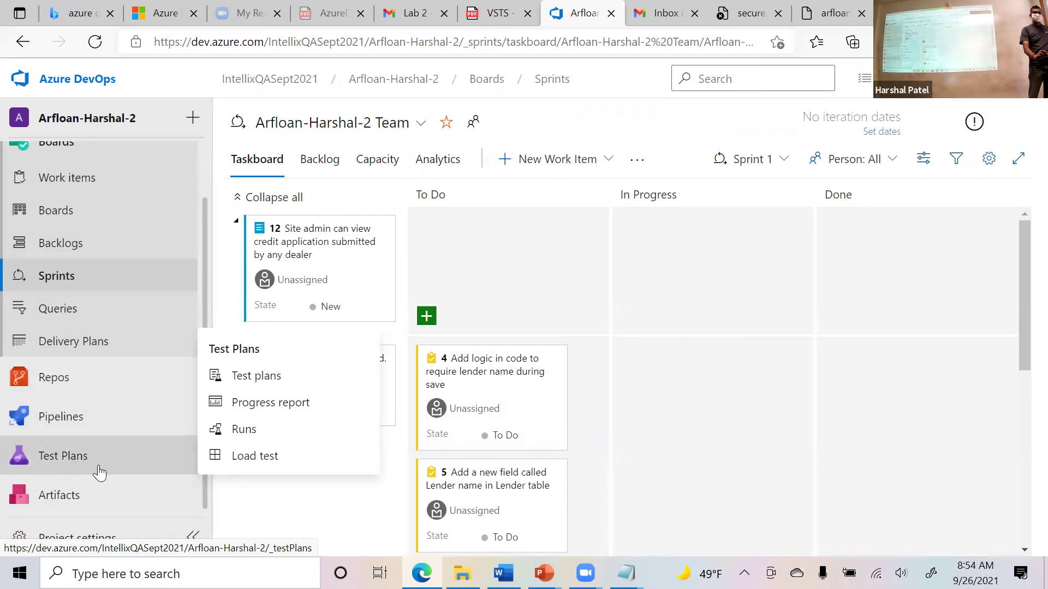
Open Test Plans and view the recent runs, 8 (Needs investigation) and 6 (Completed).
{"action": "left_click", "coordinate": [109, 465]}
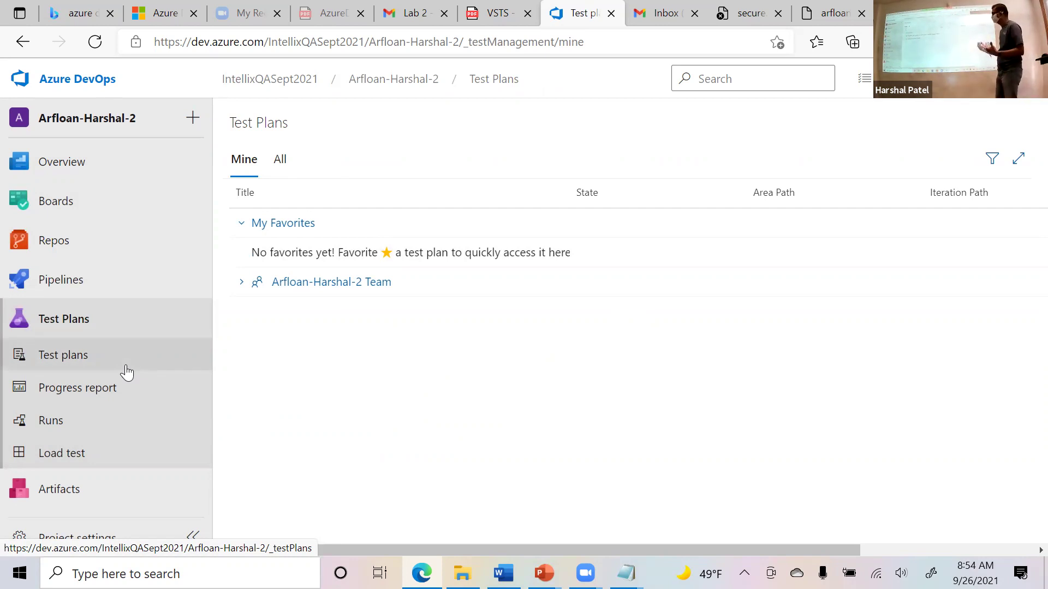
{"action": "left_click", "coordinate": [126, 367]}
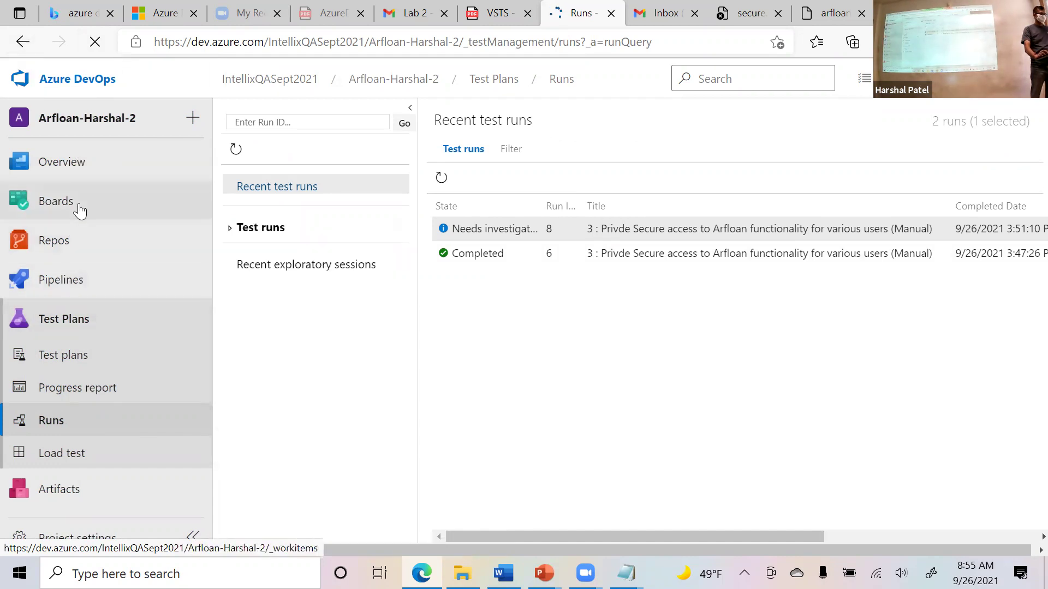
{"action": "mouse_move", "coordinate": [135, 208]}
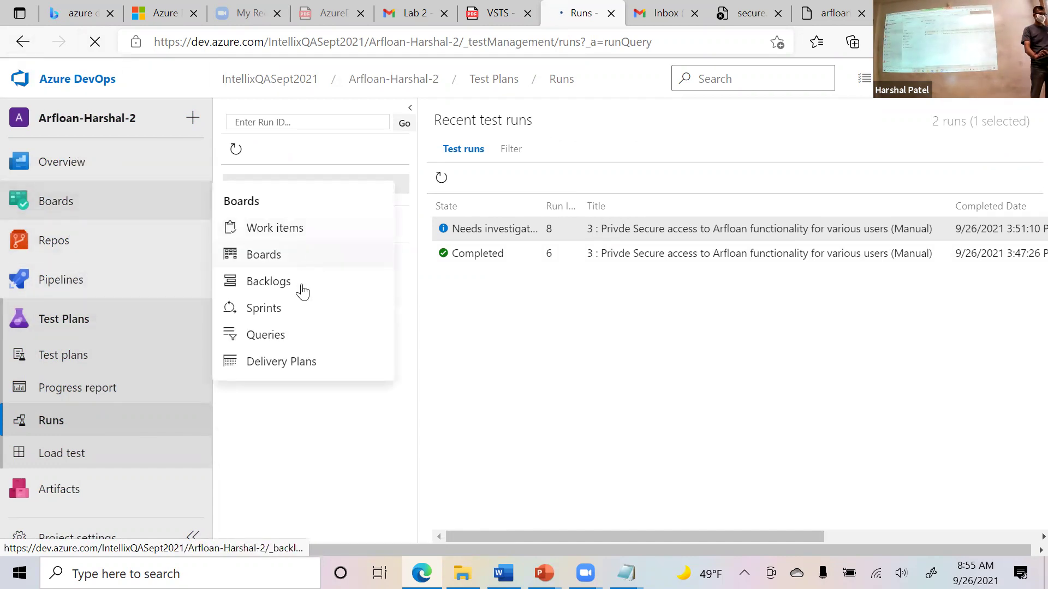
Return to the team's Kanban board and check the test result icons on cards 3 and 12.
{"action": "left_click", "coordinate": [305, 261]}
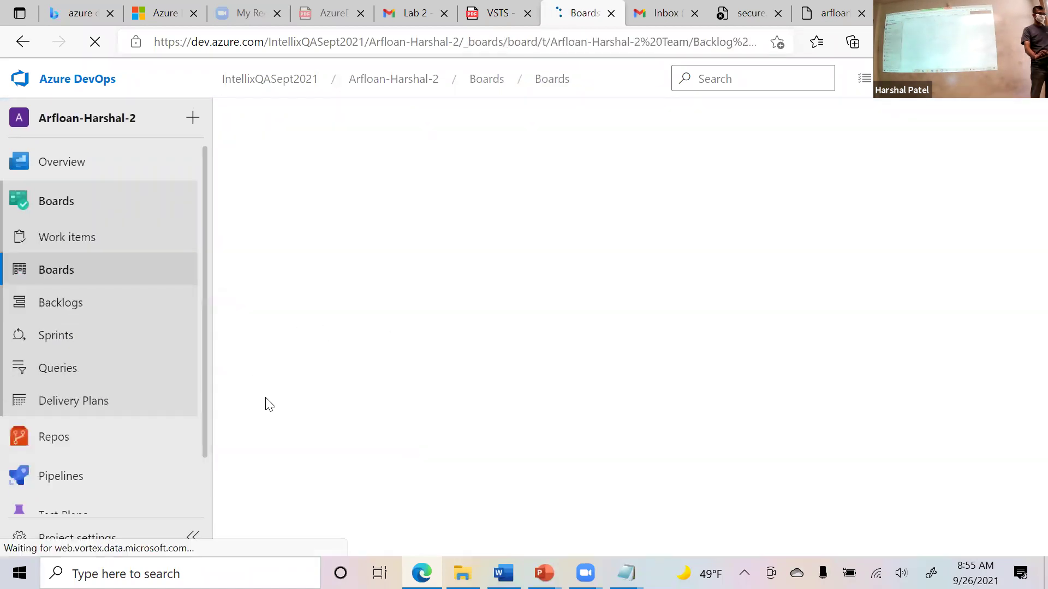
{"action": "scroll", "coordinate": [445, 361], "scroll_direction": "down", "scroll_amount": 3}
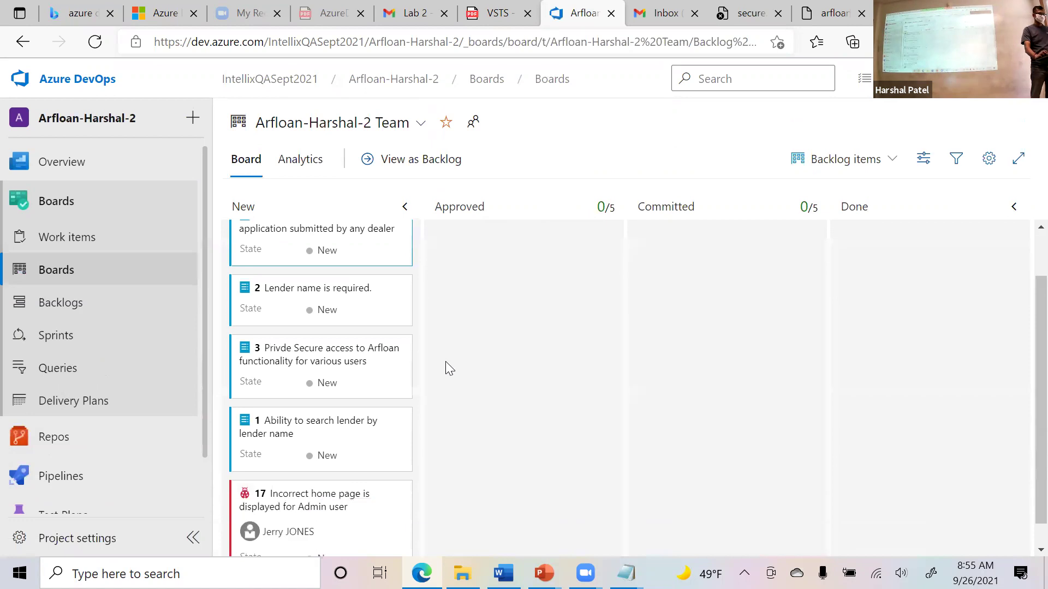
{"action": "scroll", "coordinate": [453, 414], "scroll_direction": "down", "scroll_amount": 1}
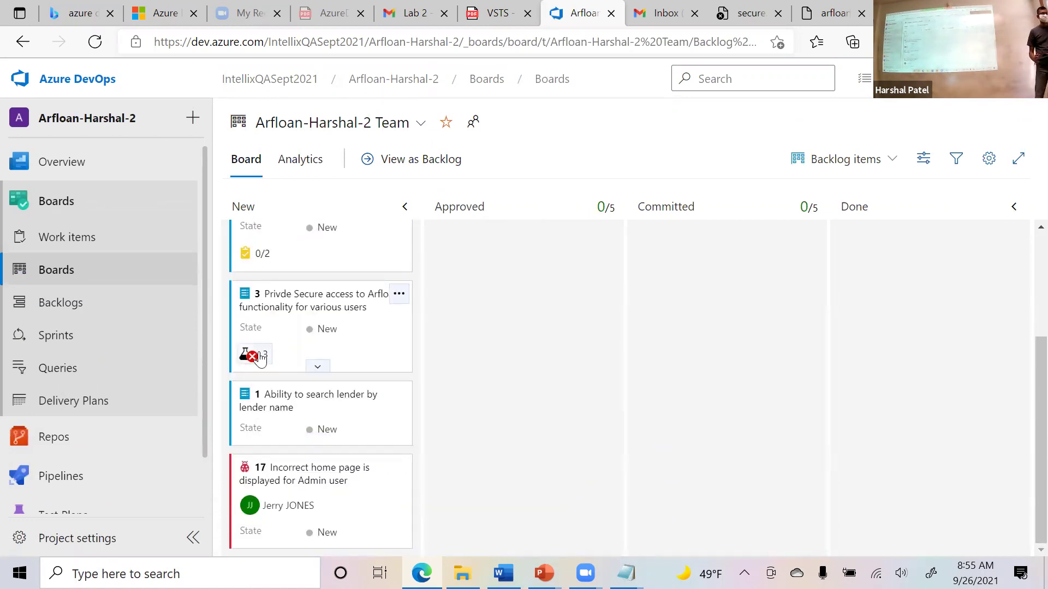
{"action": "mouse_move", "coordinate": [259, 358]}
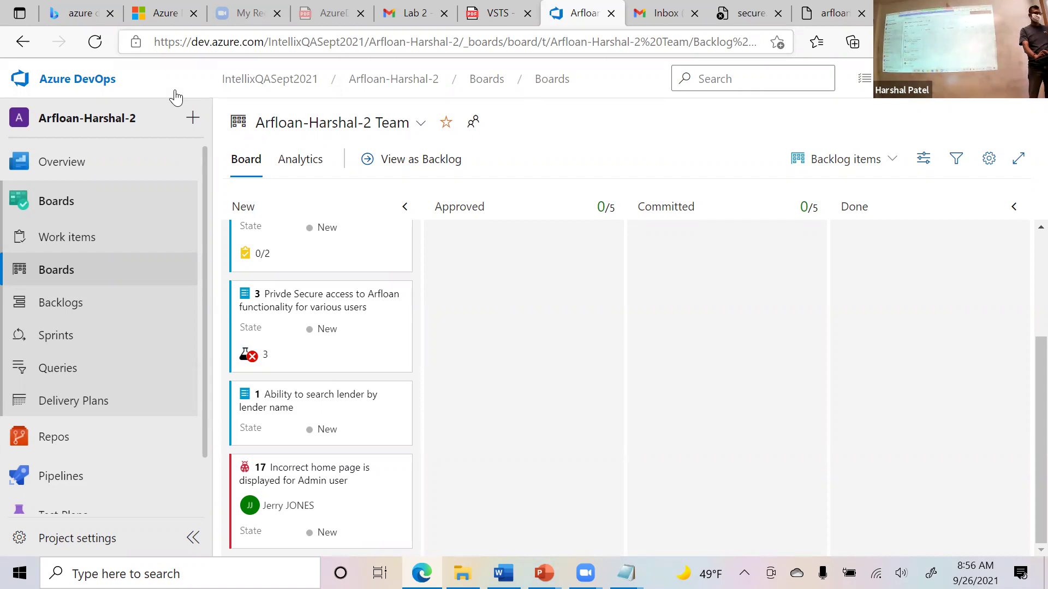
{"action": "left_click", "coordinate": [742, 42]}
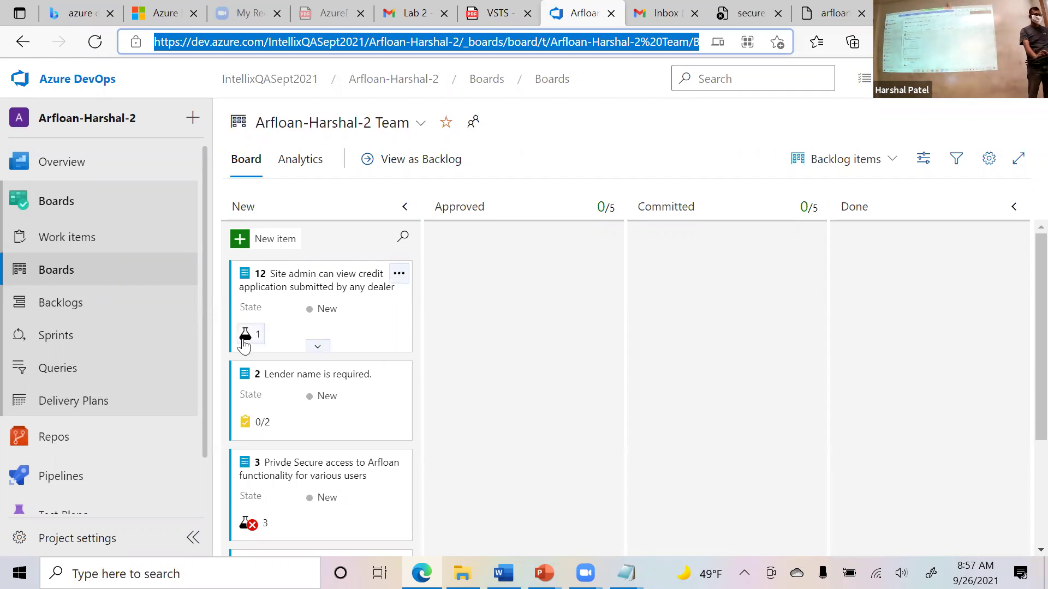
{"action": "mouse_move", "coordinate": [256, 341]}
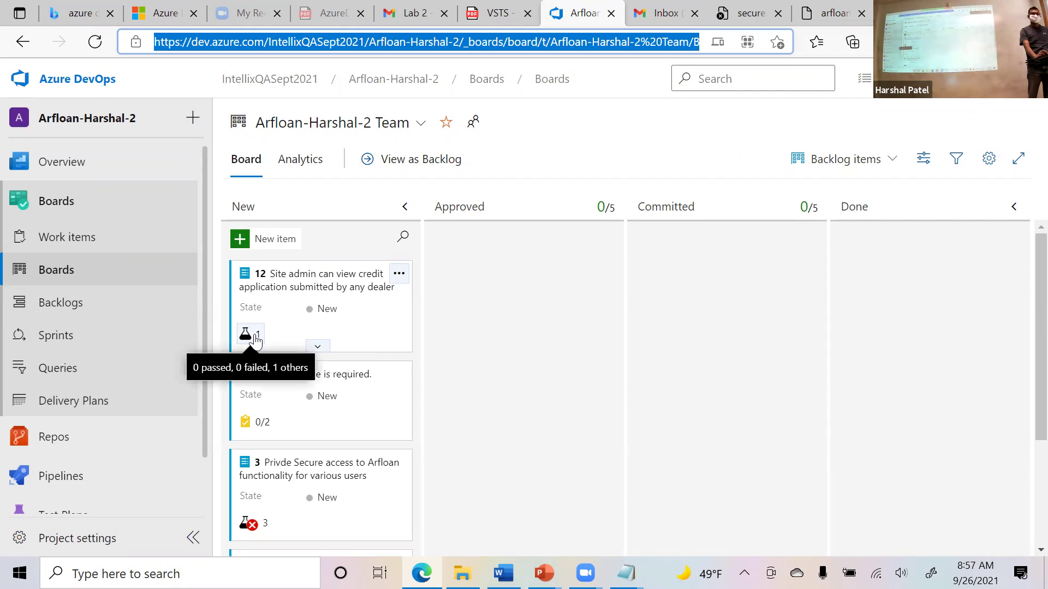
Open the Sprint 1 taskboard and try dragging item 12 to Done, leaving it in New.
{"action": "left_click", "coordinate": [77, 335]}
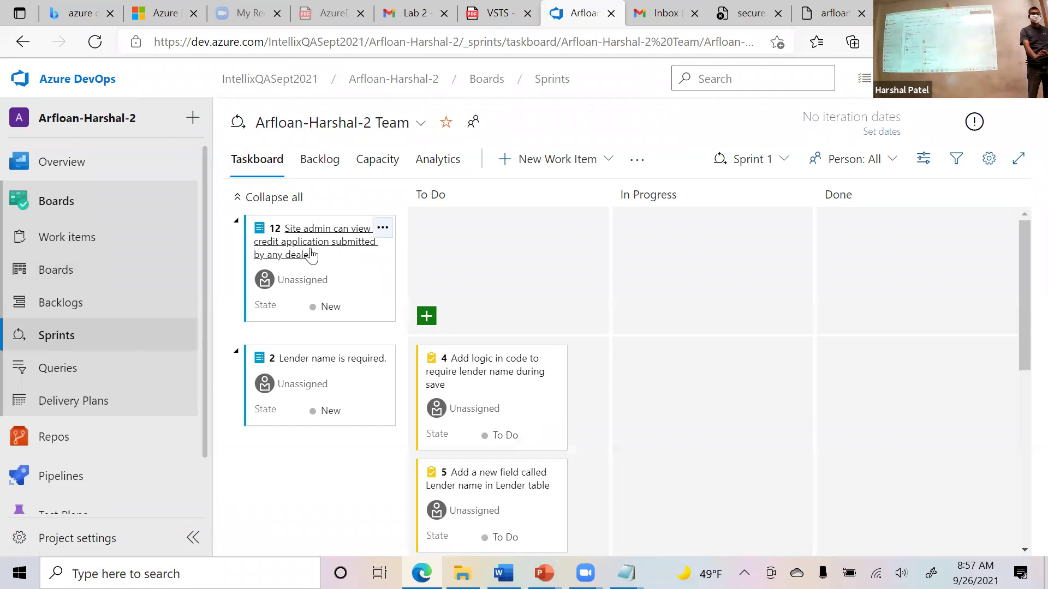
{"action": "left_click_drag", "start_coordinate": [321, 241], "coordinate": [864, 241]}
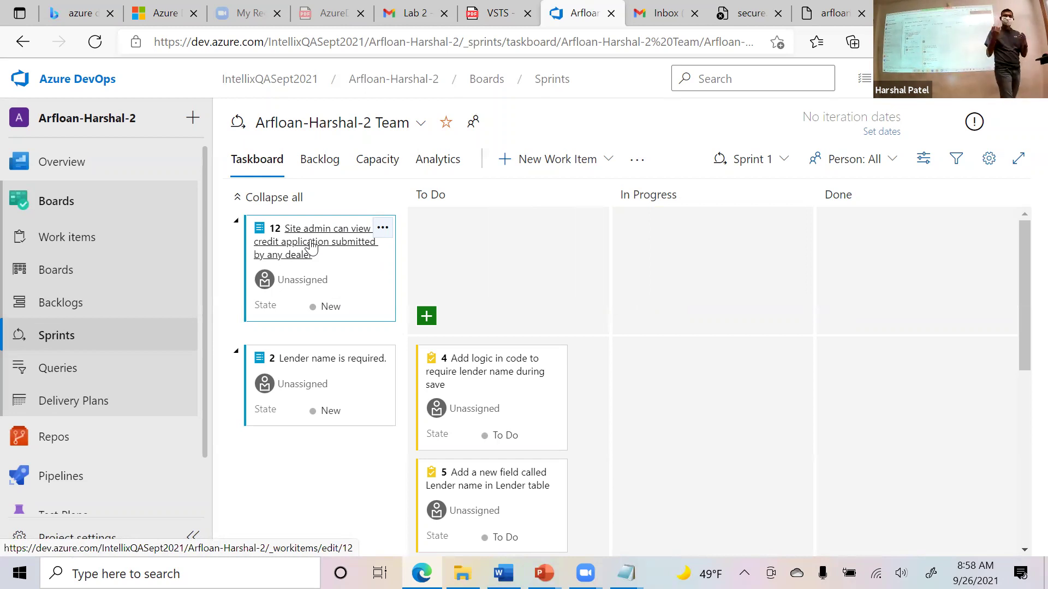
Review the project's permission groups in Project settings.
{"action": "left_click", "coordinate": [94, 542]}
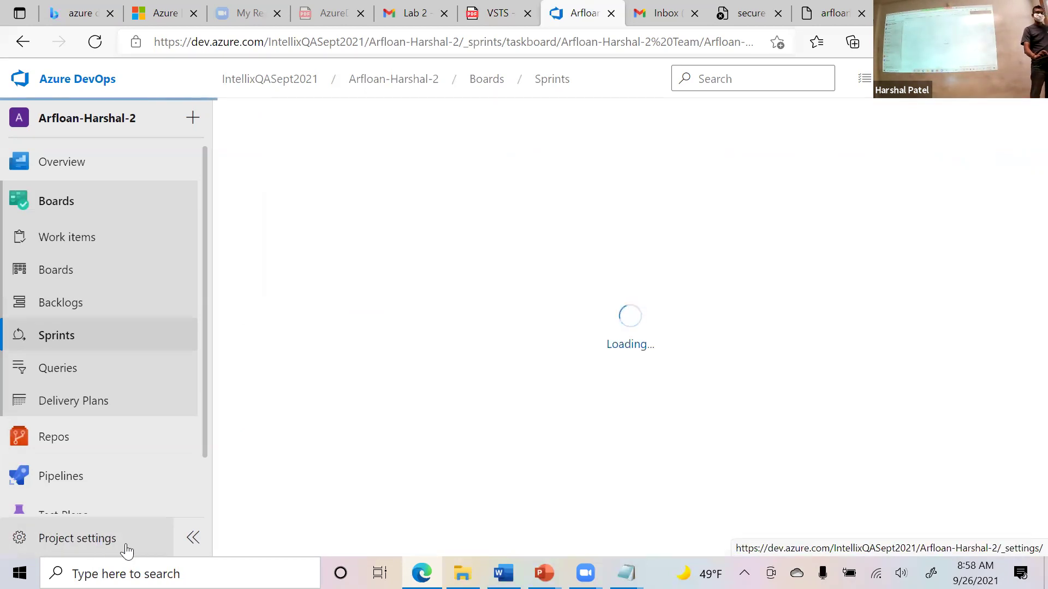
{"action": "left_click", "coordinate": [164, 540]}
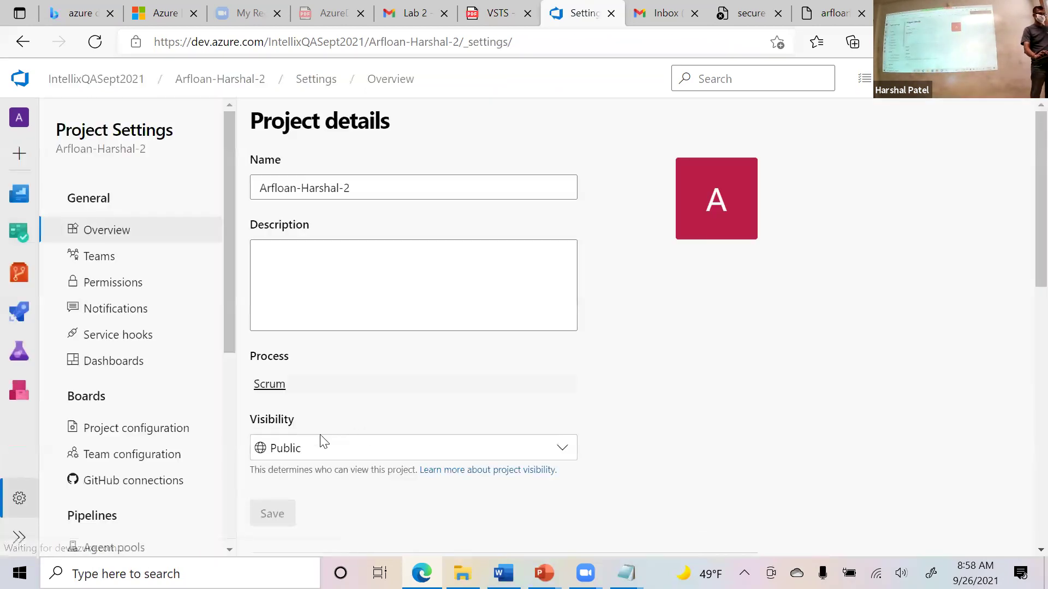
{"action": "left_click", "coordinate": [111, 285]}
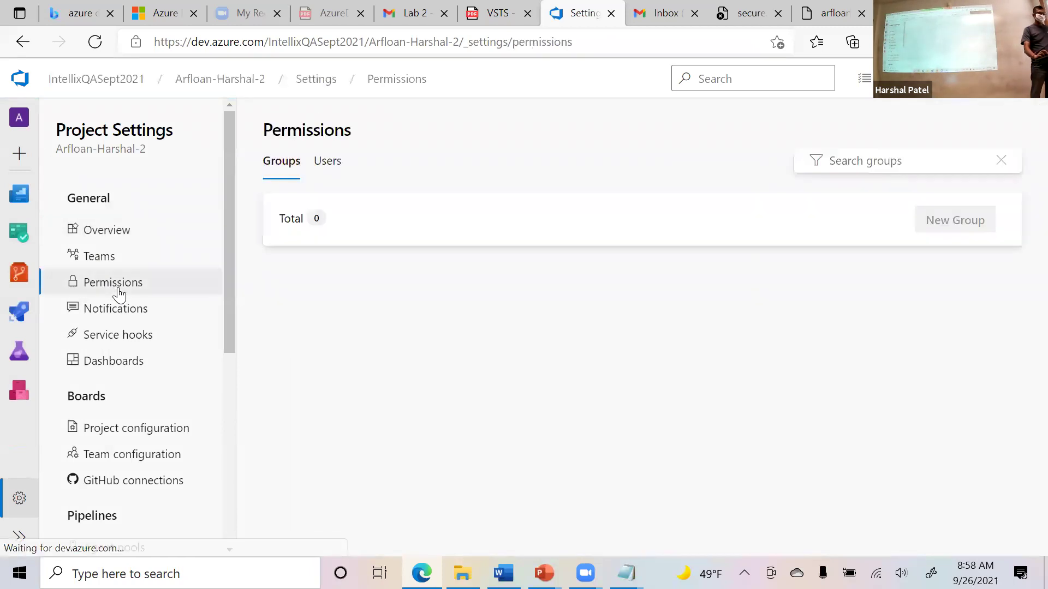
{"action": "scroll", "coordinate": [584, 454], "scroll_direction": "down", "scroll_amount": 1}
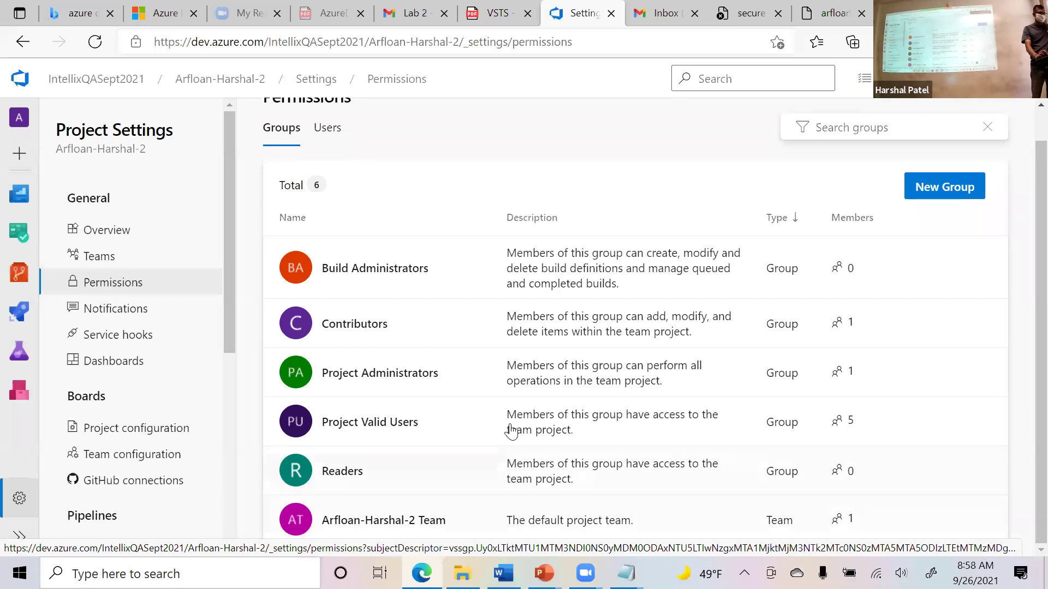
{"action": "scroll", "coordinate": [538, 294], "scroll_direction": "up", "scroll_amount": 1}
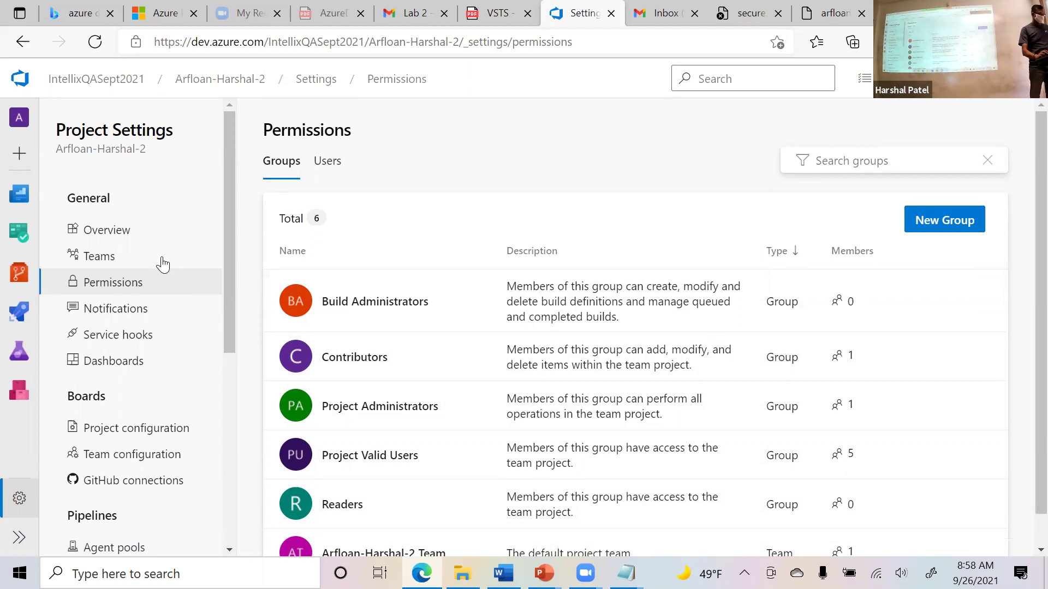
Go back and return to the team's Kanban board, with items 12, 2, 3 and 1 in New.
{"action": "left_click", "coordinate": [16, 46]}
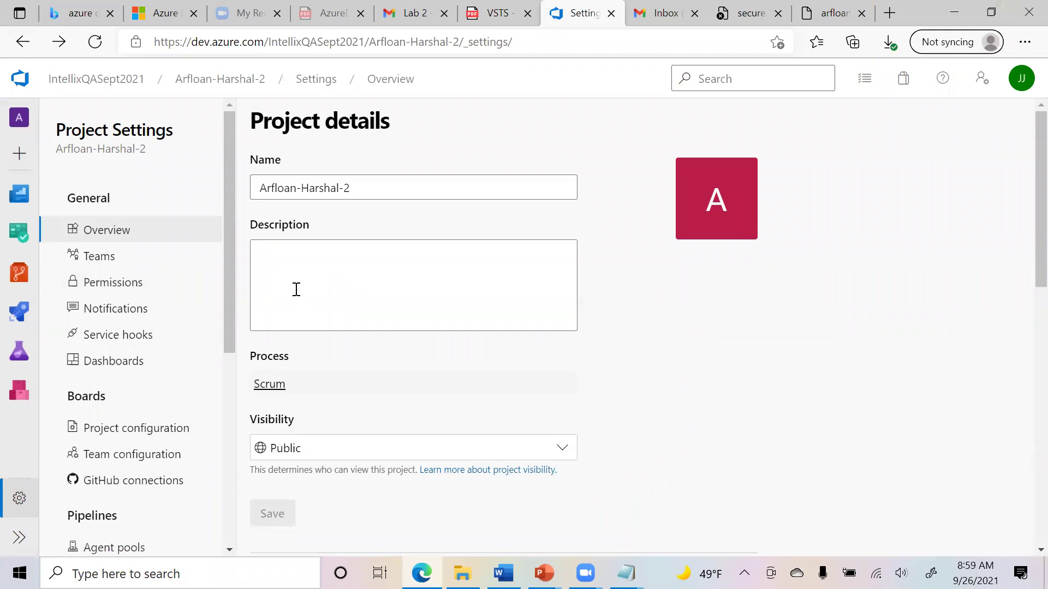
{"action": "mouse_move", "coordinate": [25, 233]}
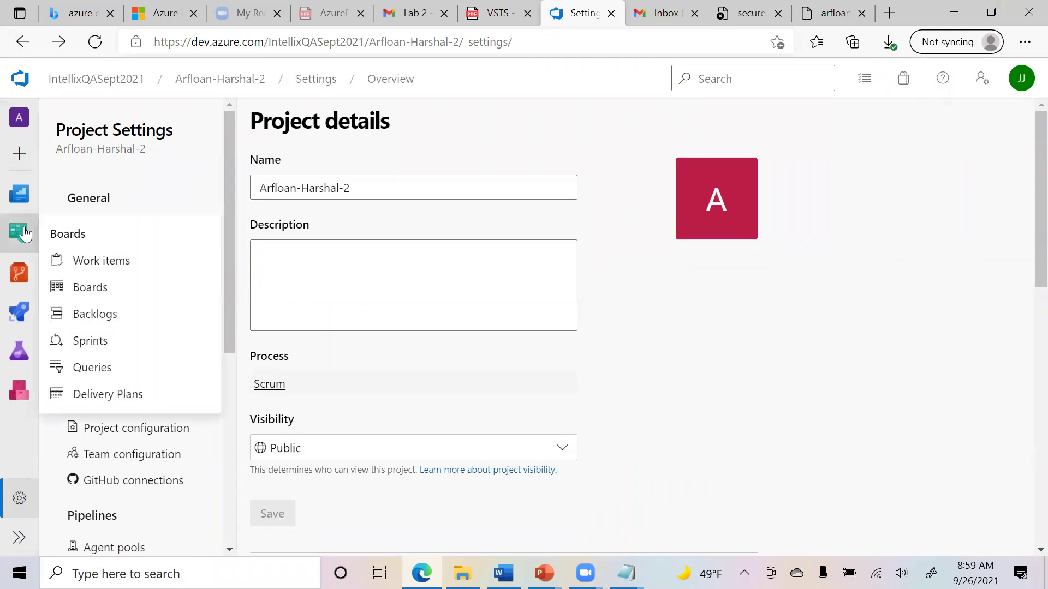
{"action": "left_click", "coordinate": [95, 293]}
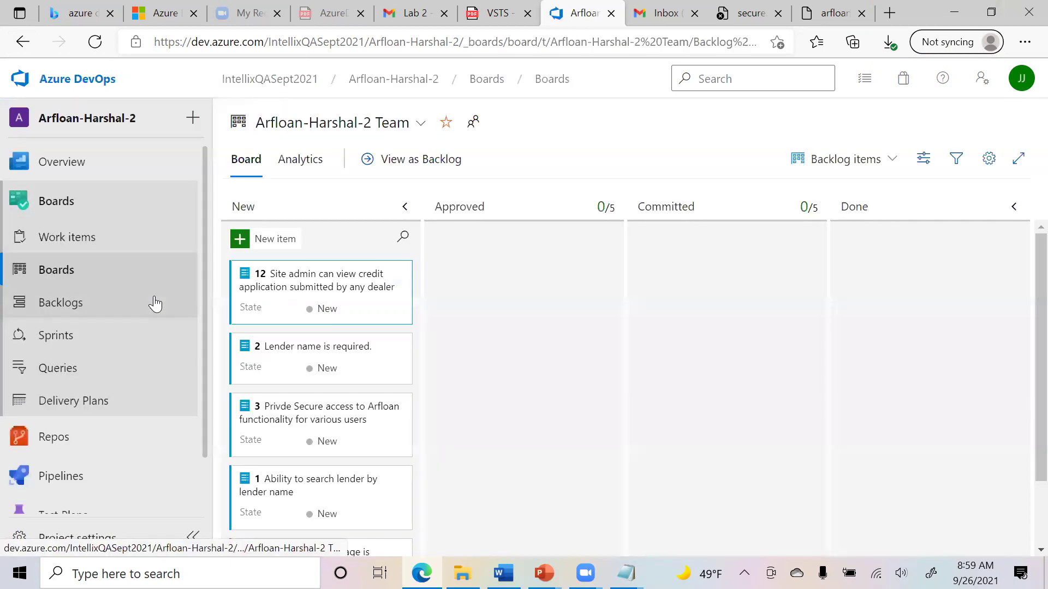
On the Sprint 1 taskboard, toggle the swimlanes and try moving item 12 to In Progress or To Do.
{"action": "left_click", "coordinate": [113, 333]}
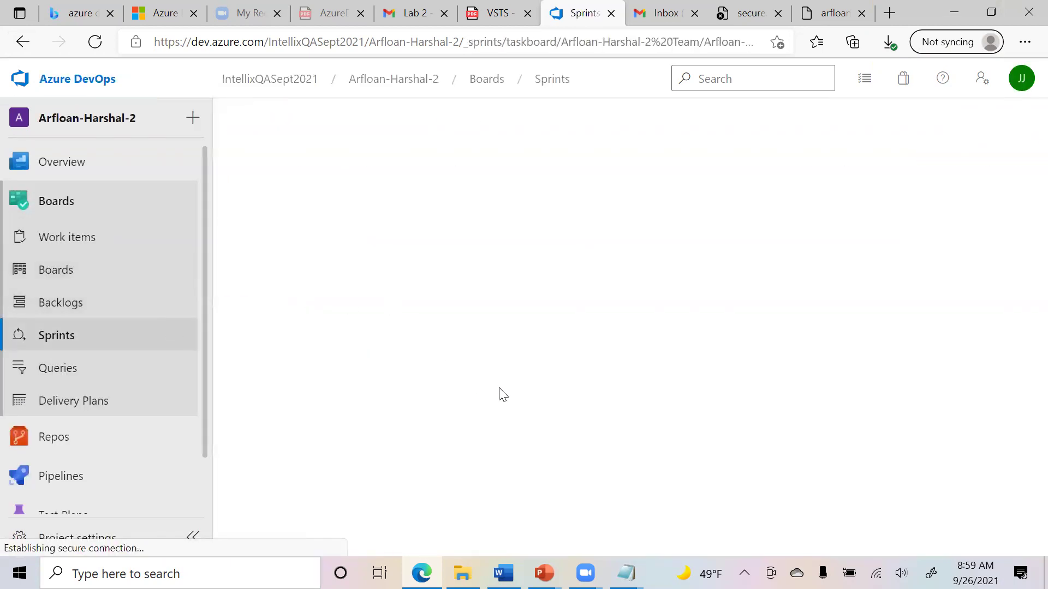
{"action": "scroll", "coordinate": [649, 431], "scroll_direction": "down", "scroll_amount": 8}
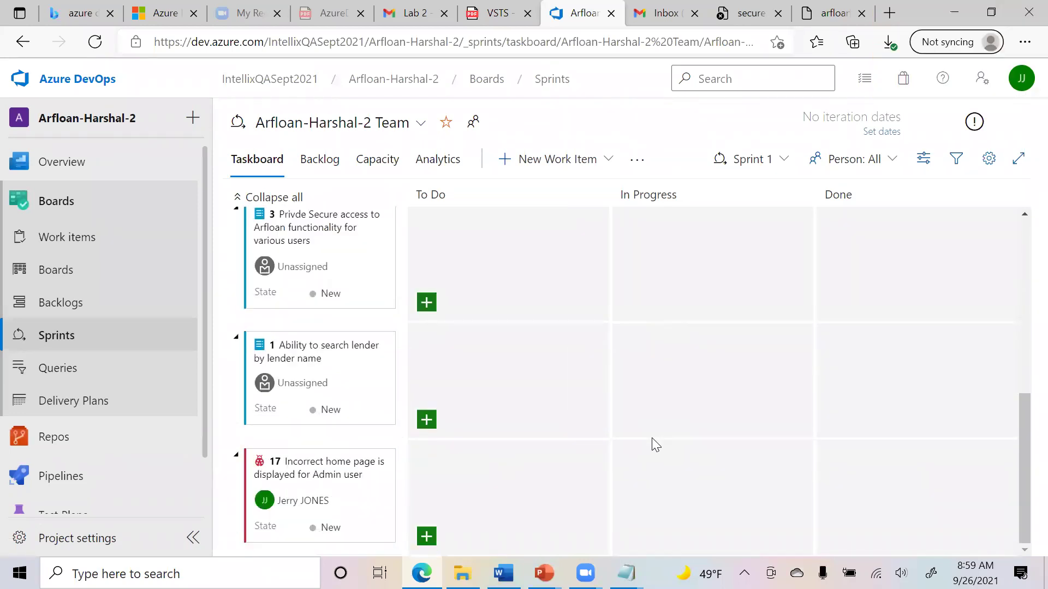
{"action": "scroll", "coordinate": [652, 438], "scroll_direction": "up", "scroll_amount": 8}
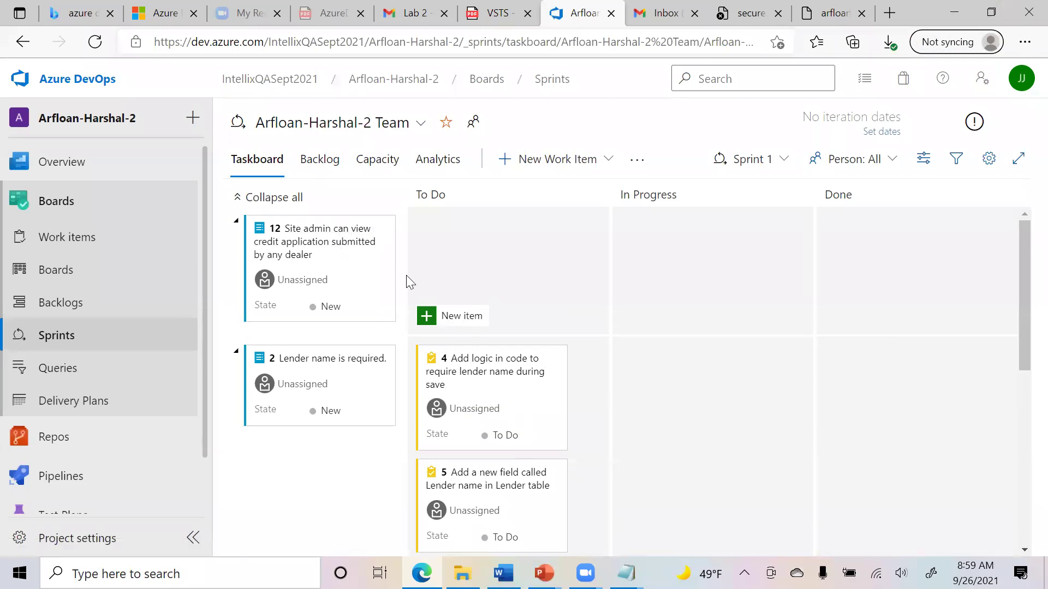
{"action": "left_click", "coordinate": [236, 200]}
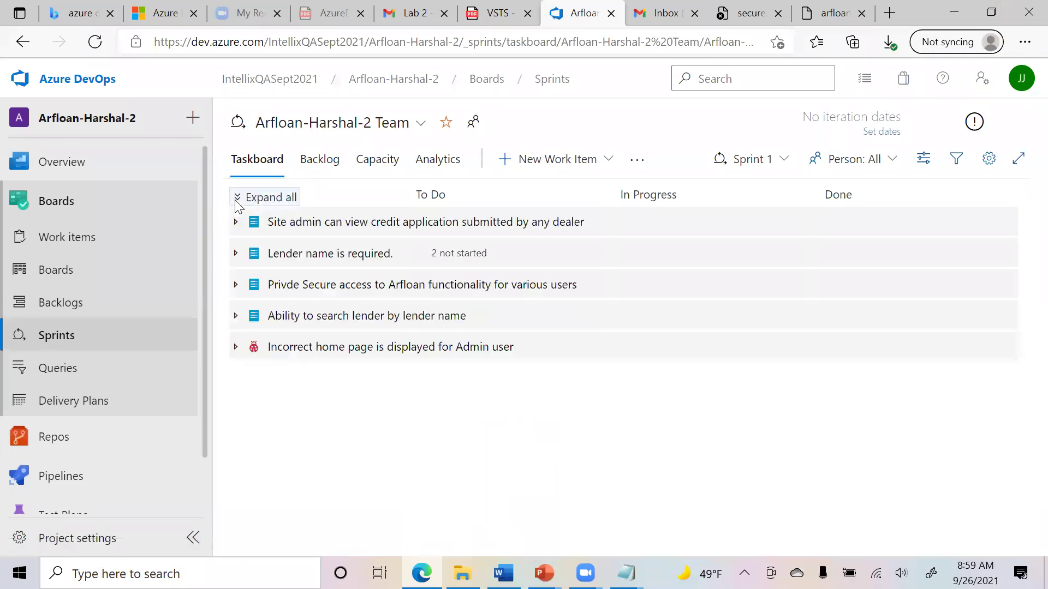
{"action": "left_click", "coordinate": [237, 202]}
{"action": "left_click_drag", "start_coordinate": [308, 261], "coordinate": [505, 253]}
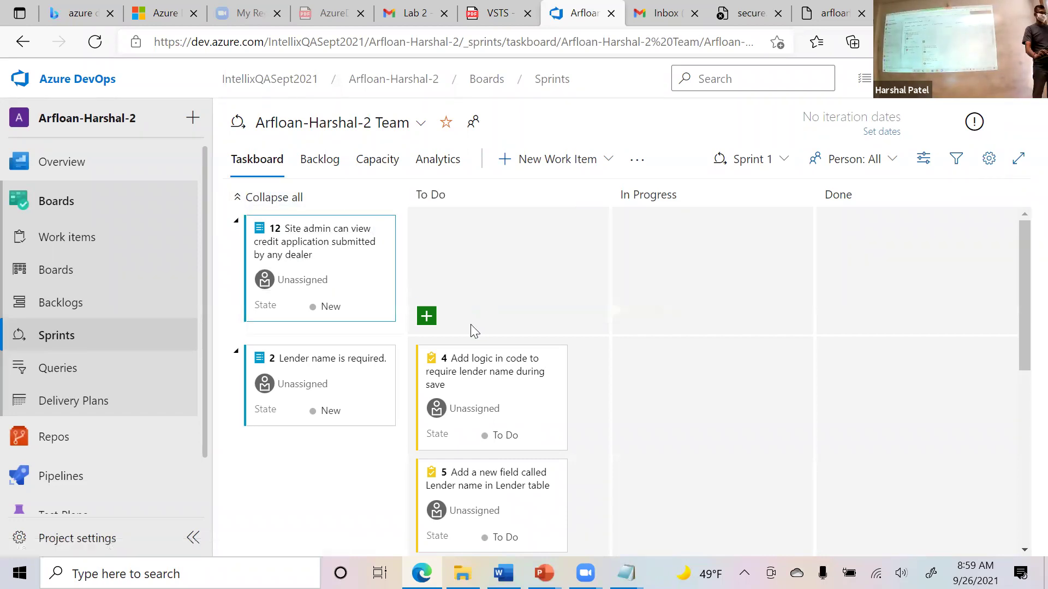
{"action": "mouse_move", "coordinate": [304, 241]}
{"action": "left_mouse_down"}
{"action": "mouse_move", "coordinate": [480, 273]}
{"action": "mouse_move", "coordinate": [301, 248]}
{"action": "left_mouse_up"}
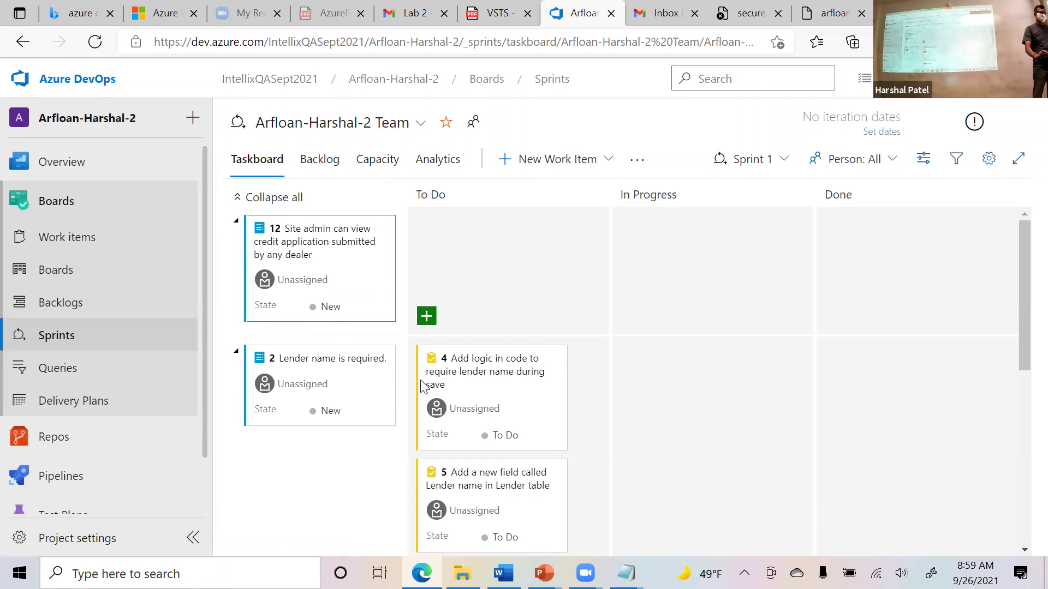
Move tasks 4 and 5 into the Done column.
{"action": "left_click_drag", "start_coordinate": [468, 367], "coordinate": [474, 414]}
{"action": "left_click_drag", "start_coordinate": [319, 369], "coordinate": [837, 421]}
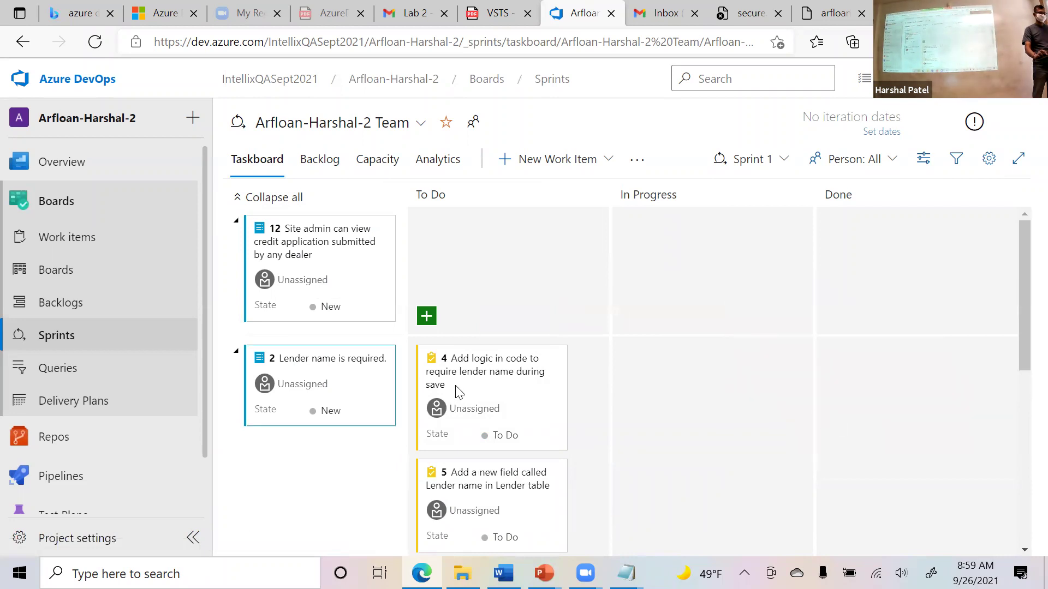
{"action": "left_click_drag", "start_coordinate": [339, 251], "coordinate": [495, 282]}
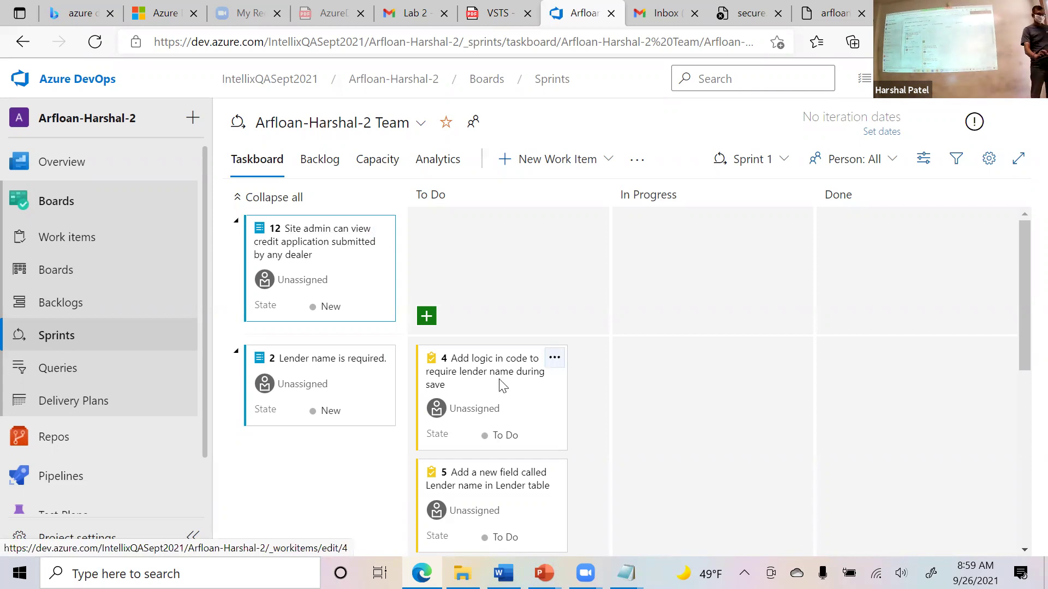
{"action": "left_click_drag", "start_coordinate": [527, 378], "coordinate": [891, 410]}
{"action": "left_click_drag", "start_coordinate": [475, 371], "coordinate": [891, 389]}
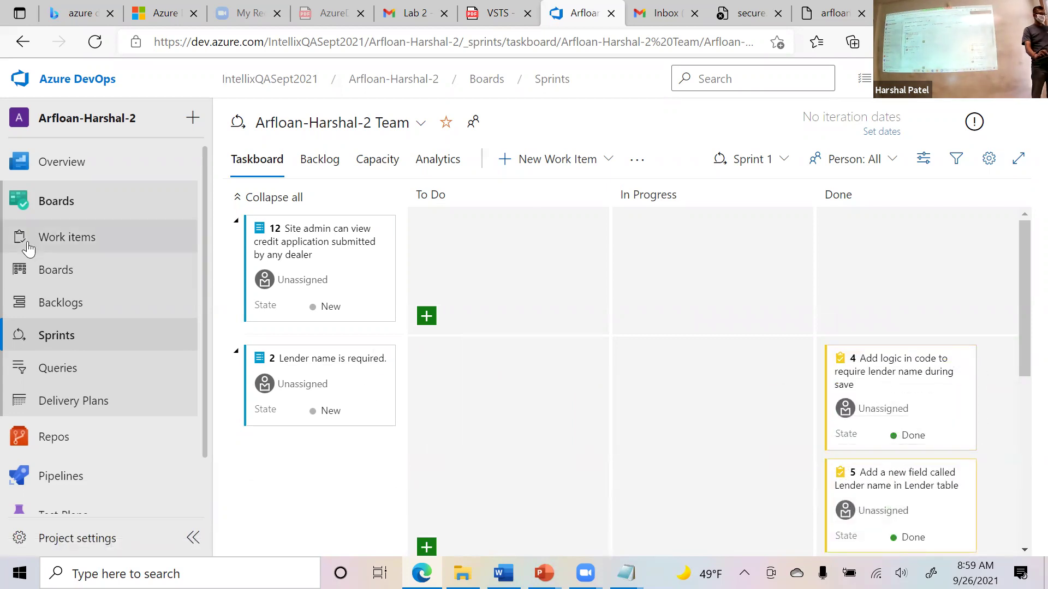
On the Kanban board, try moving item 12 into Approved and Committed.
{"action": "left_click", "coordinate": [68, 274]}
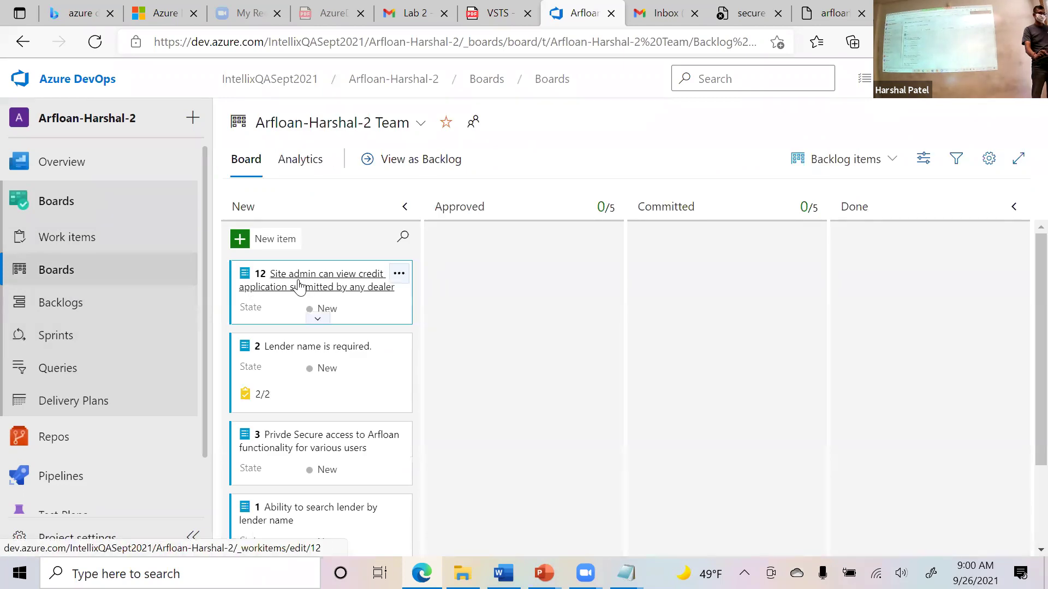
{"action": "left_click_drag", "start_coordinate": [298, 285], "coordinate": [493, 271]}
{"action": "left_click_drag", "start_coordinate": [589, 306], "coordinate": [307, 291]}
Back on the taskboard, inspect item 2's actions menu without choosing one, then revisit the Kanban board.
{"action": "left_click", "coordinate": [113, 344]}
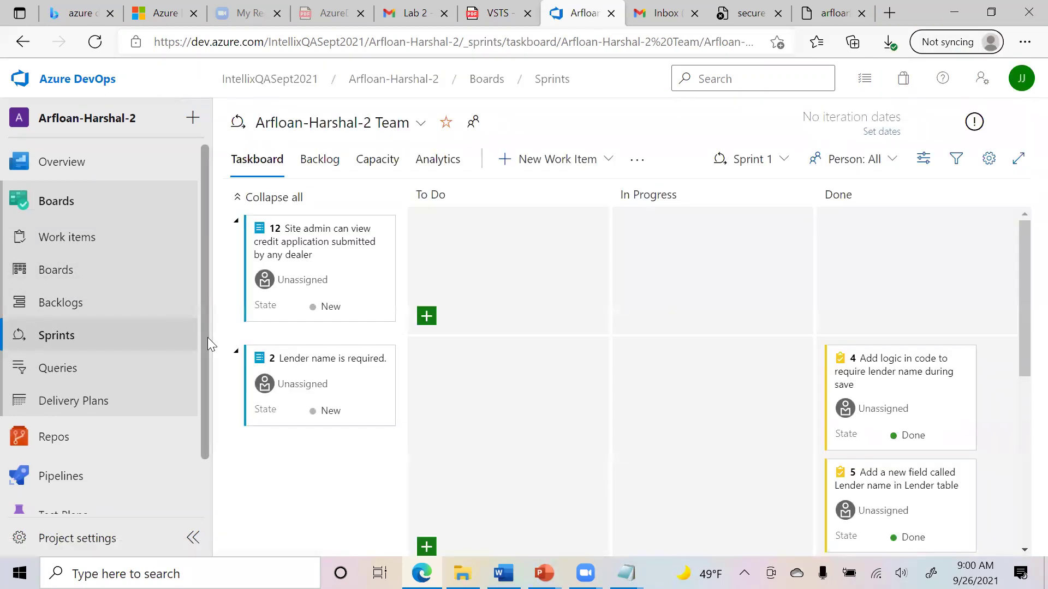
{"action": "scroll", "coordinate": [317, 371], "scroll_direction": "down", "scroll_amount": 2}
{"action": "left_click", "coordinate": [383, 253]}
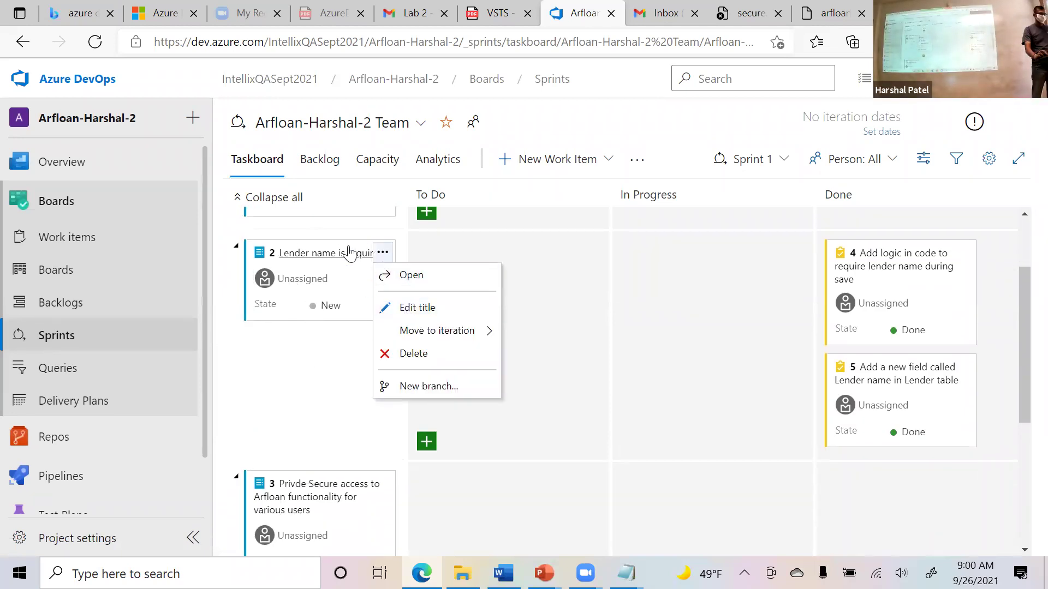
{"action": "left_click", "coordinate": [279, 371]}
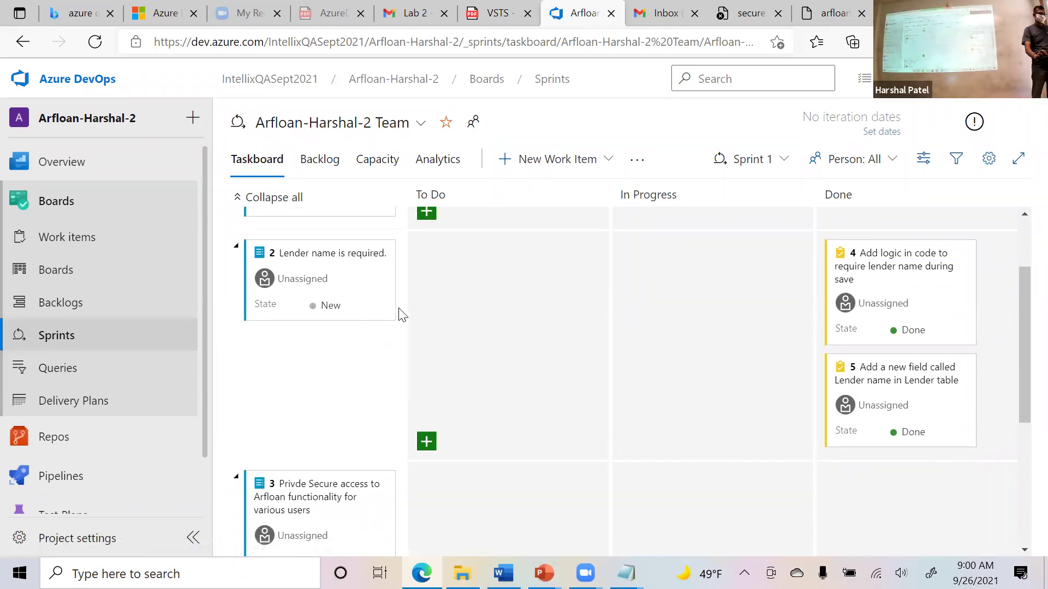
{"action": "left_click", "coordinate": [41, 273]}
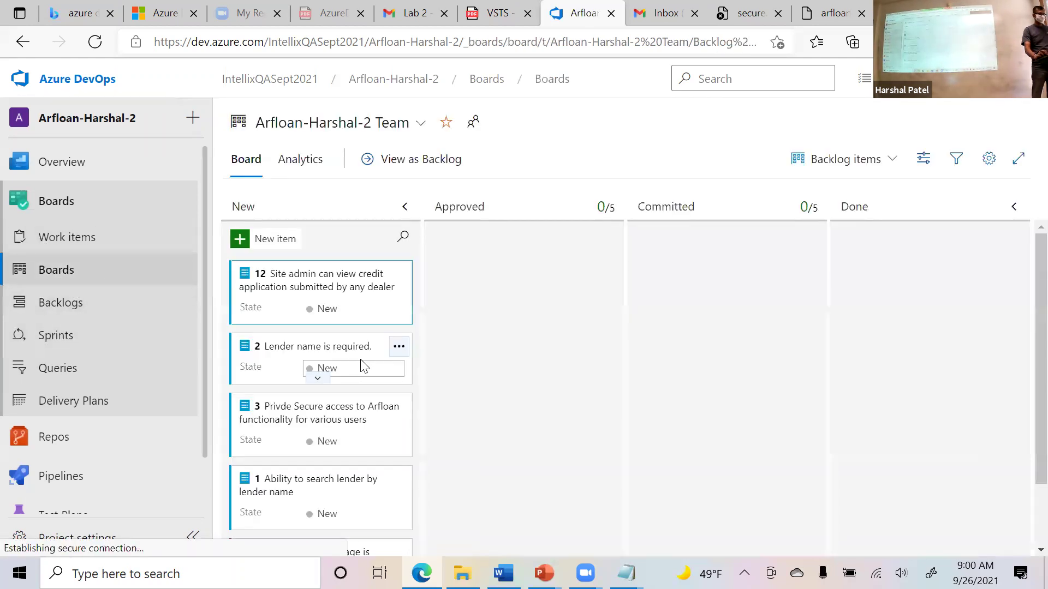
{"action": "left_click", "coordinate": [399, 273]}
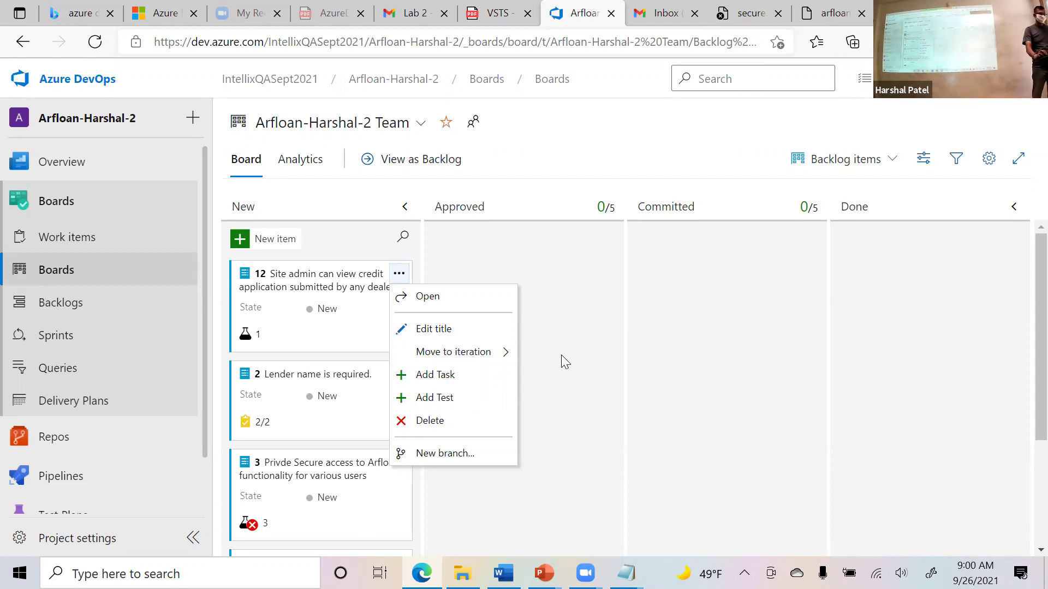
{"action": "left_click", "coordinate": [561, 355]}
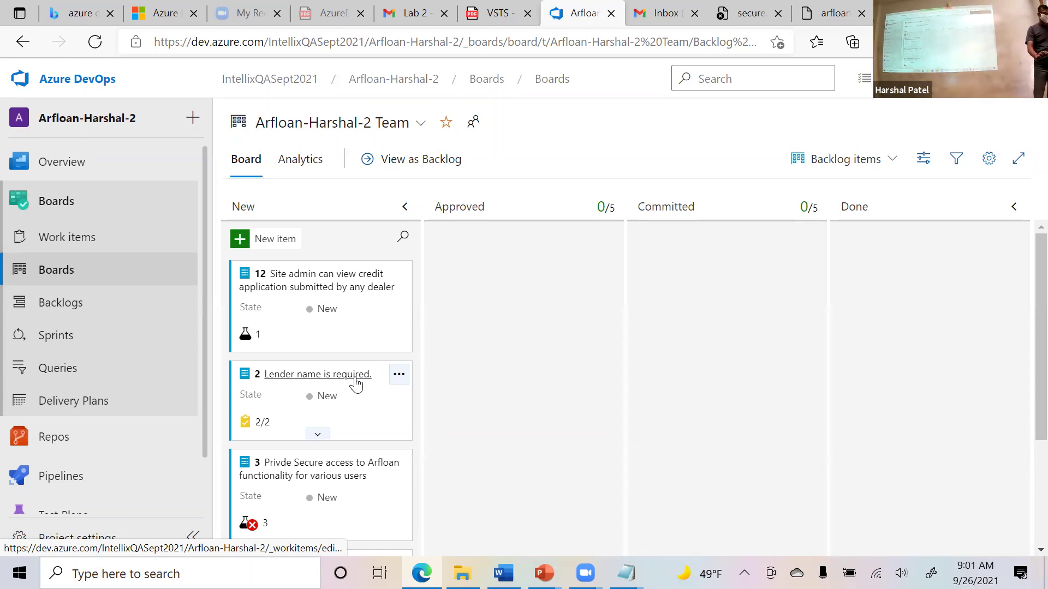
{"action": "scroll", "coordinate": [352, 387], "scroll_direction": "down", "scroll_amount": 2}
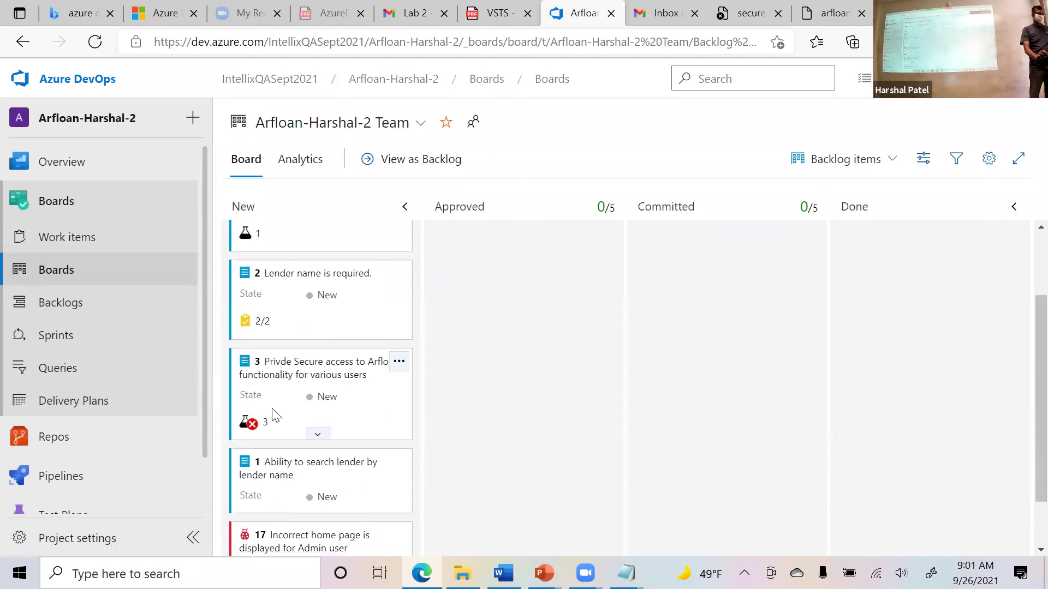
{"action": "scroll", "coordinate": [382, 445], "scroll_direction": "up", "scroll_amount": 1}
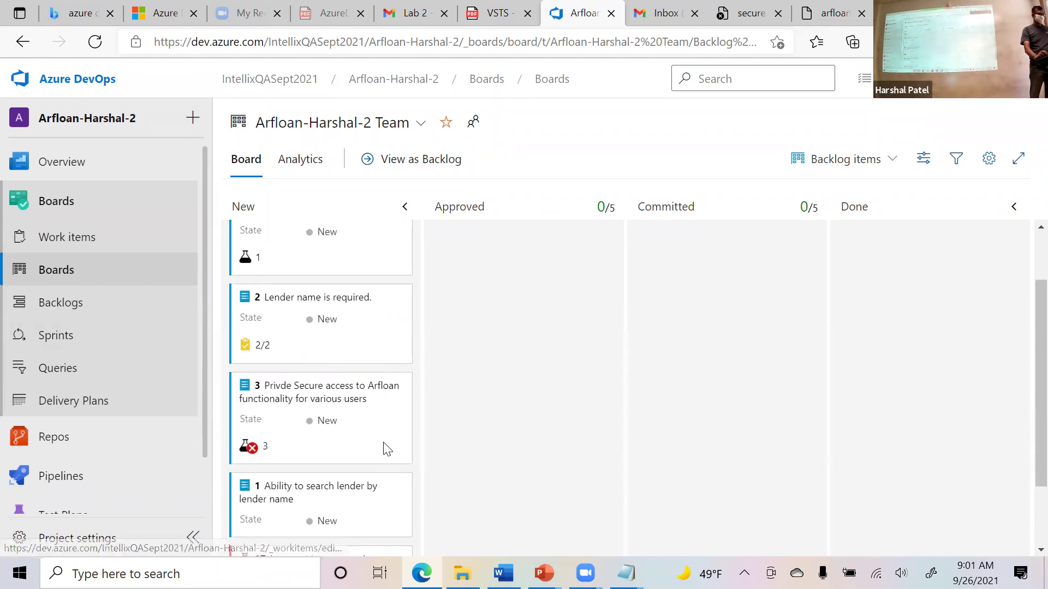
{"action": "scroll", "coordinate": [386, 448], "scroll_direction": "up", "scroll_amount": 2}
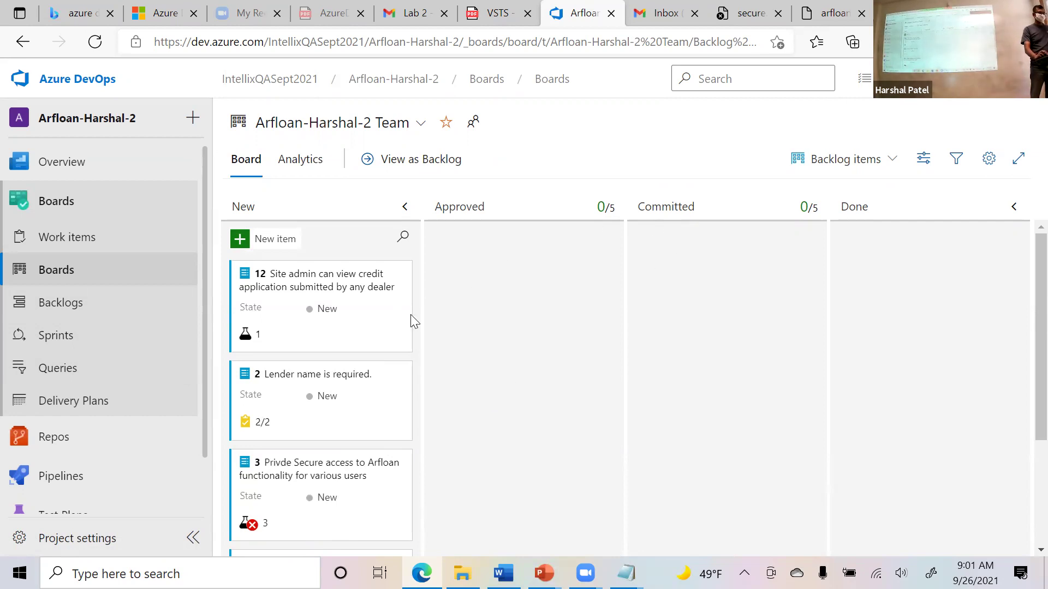
Drag card 12 from New through Approved and Committed into the Done column.
{"action": "left_click_drag", "start_coordinate": [344, 293], "coordinate": [573, 288]}
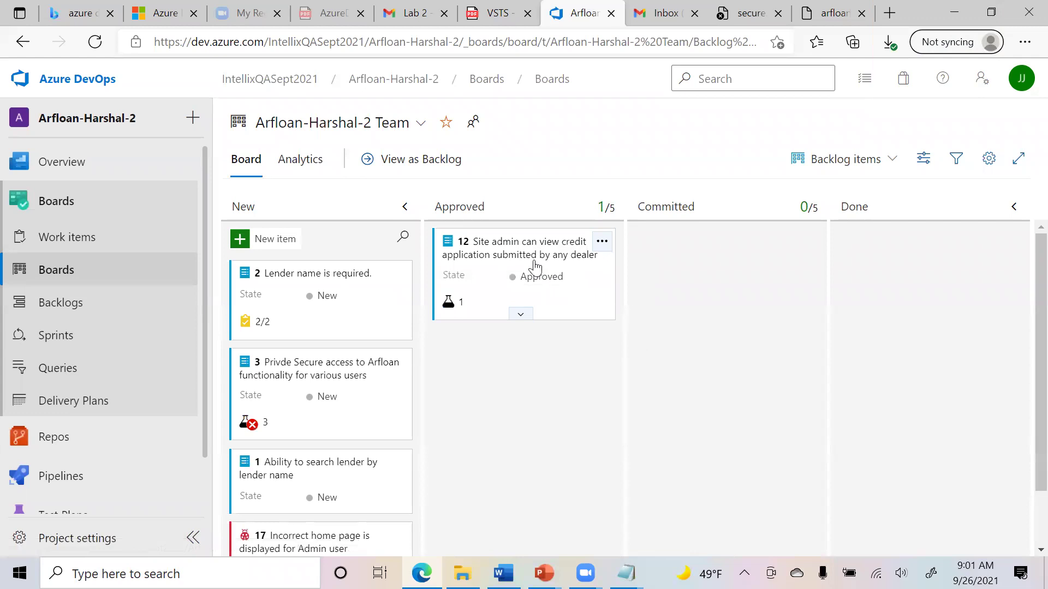
{"action": "left_click_drag", "start_coordinate": [539, 254], "coordinate": [739, 275]}
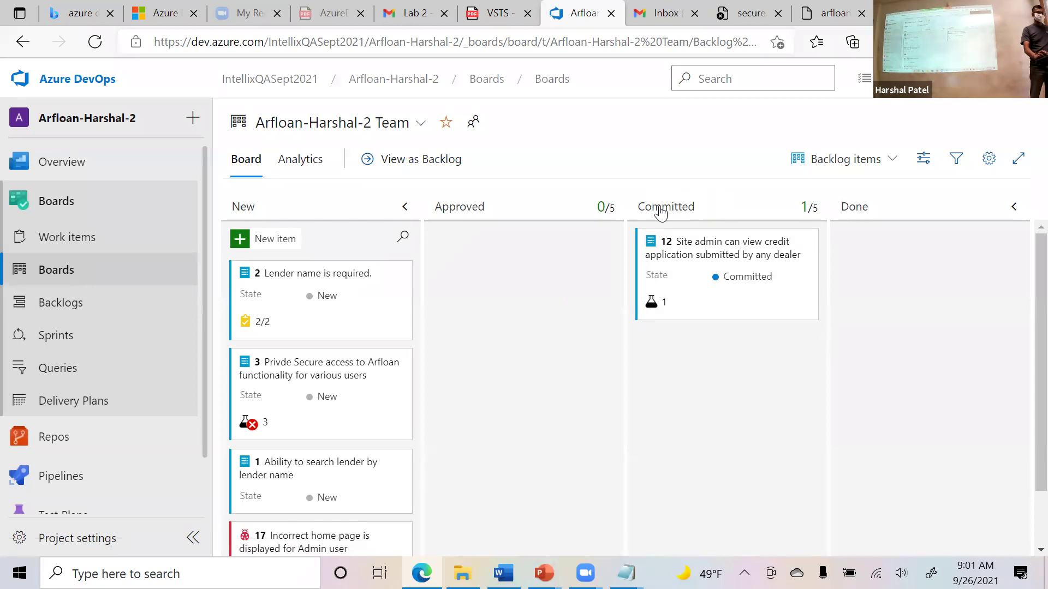
{"action": "left_click_drag", "start_coordinate": [757, 248], "coordinate": [577, 274]}
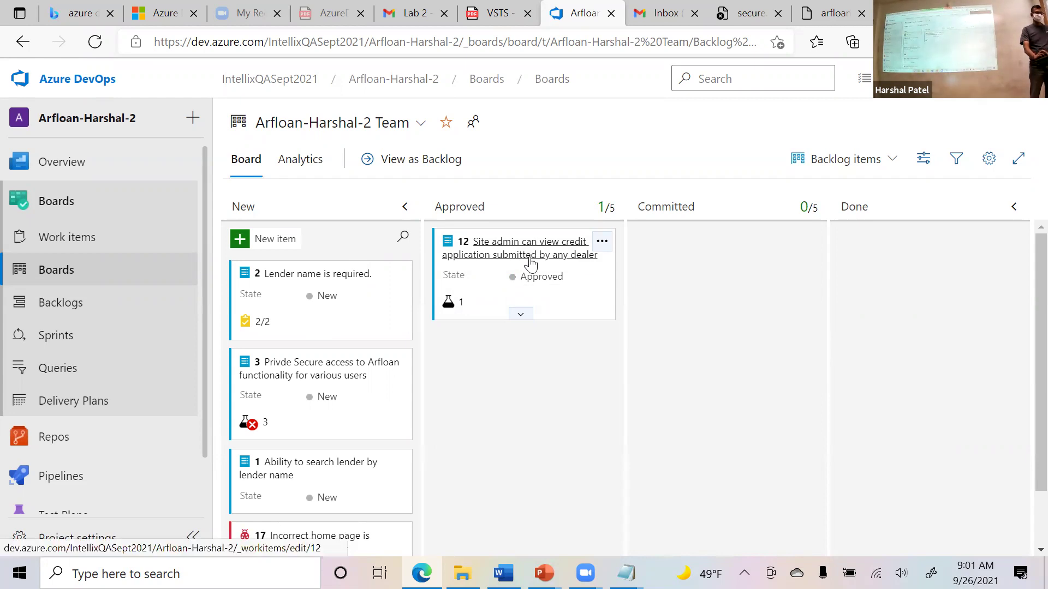
{"action": "left_click_drag", "start_coordinate": [527, 273], "coordinate": [932, 279]}
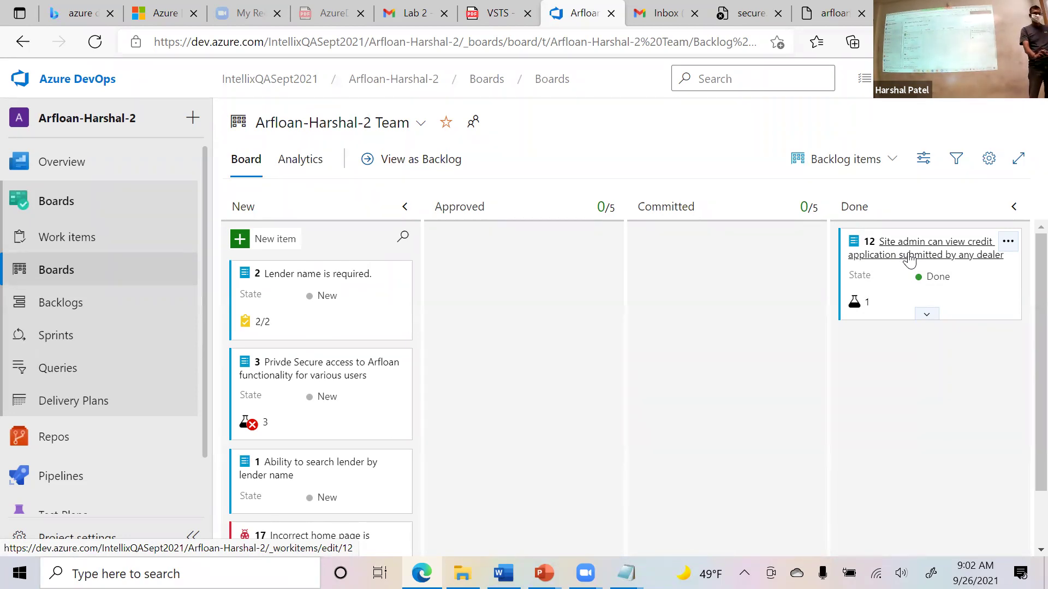
{"action": "left_click", "coordinate": [909, 260]}
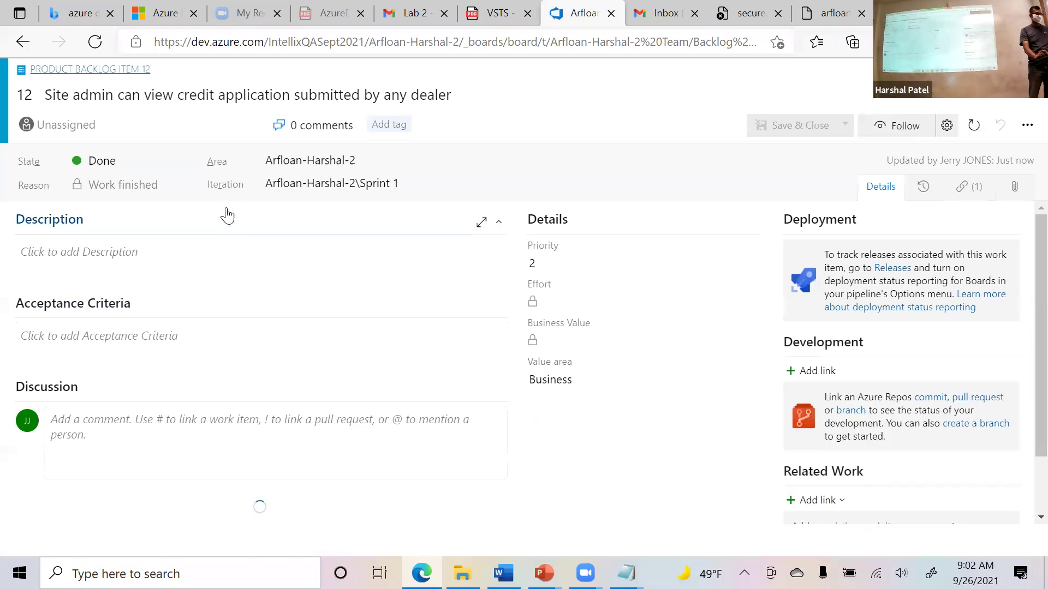
{"action": "left_click_drag", "start_coordinate": [458, 93], "coordinate": [43, 94]}
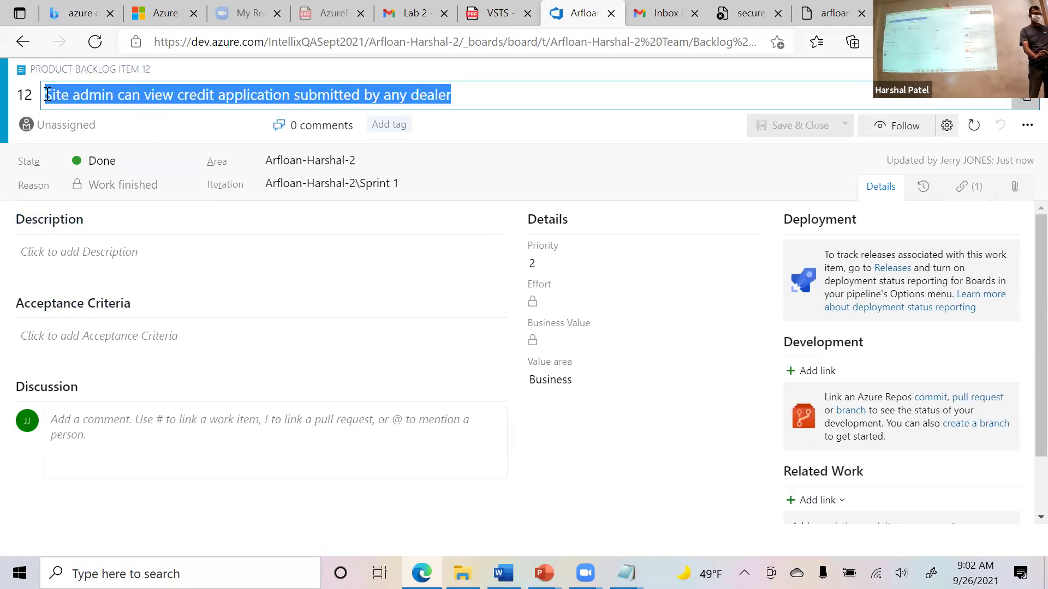
{"action": "left_click", "coordinate": [100, 255]}
{"action": "type", "text": "sdfsdf"}
{"action": "key", "text": "Return"}
{"action": "key", "text": "Return"}
{"action": "type", "text": "sdf"}
{"action": "key", "text": "Return"}
{"action": "key", "text": "Return"}
{"action": "type", "text": "sdf"}
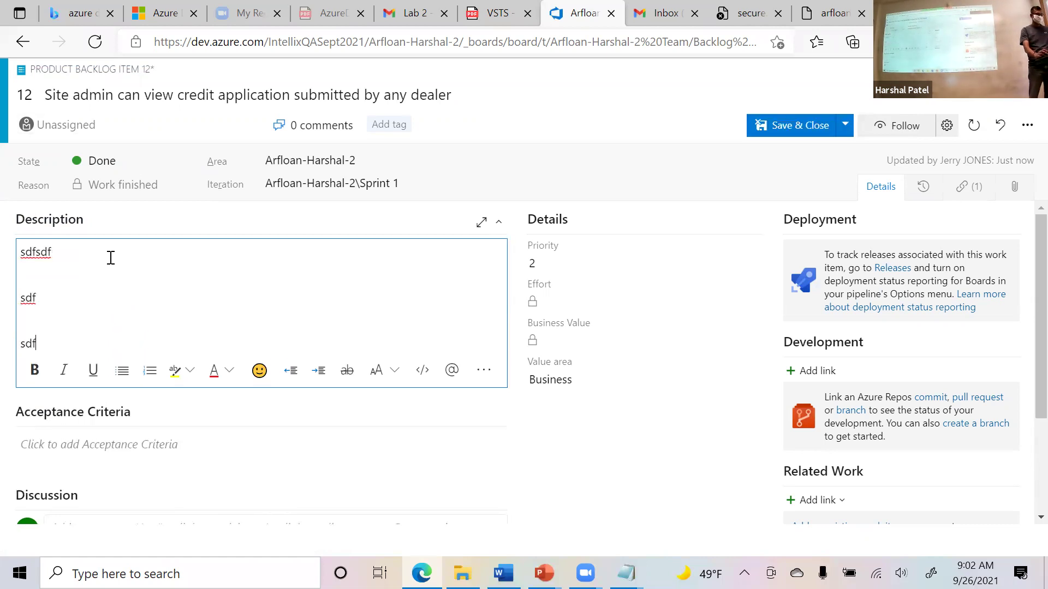
{"action": "key", "text": "Return"}
{"action": "key", "text": "Return"}
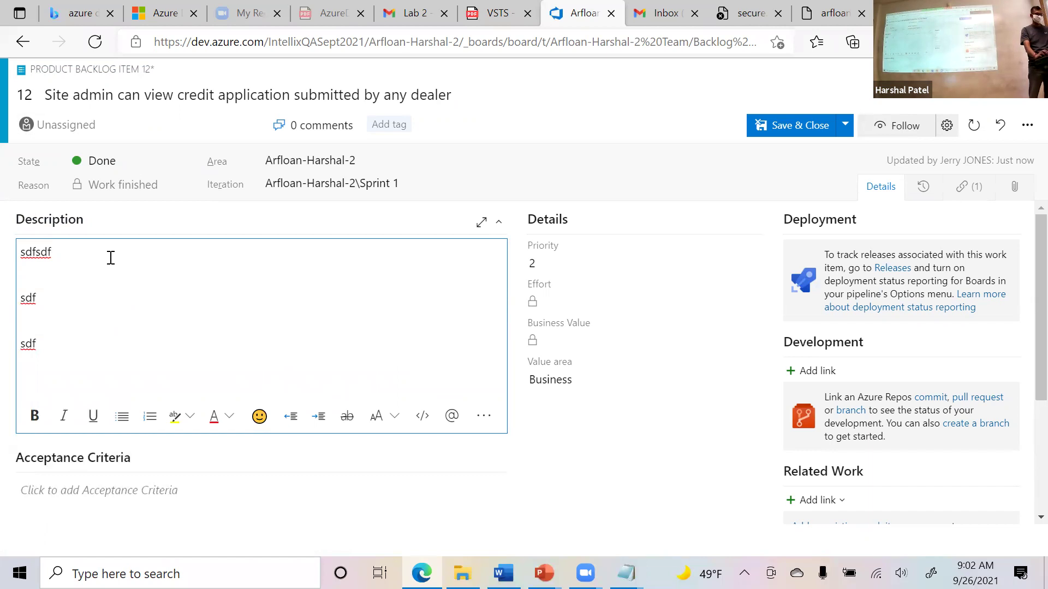
{"action": "left_click", "coordinate": [23, 42]}
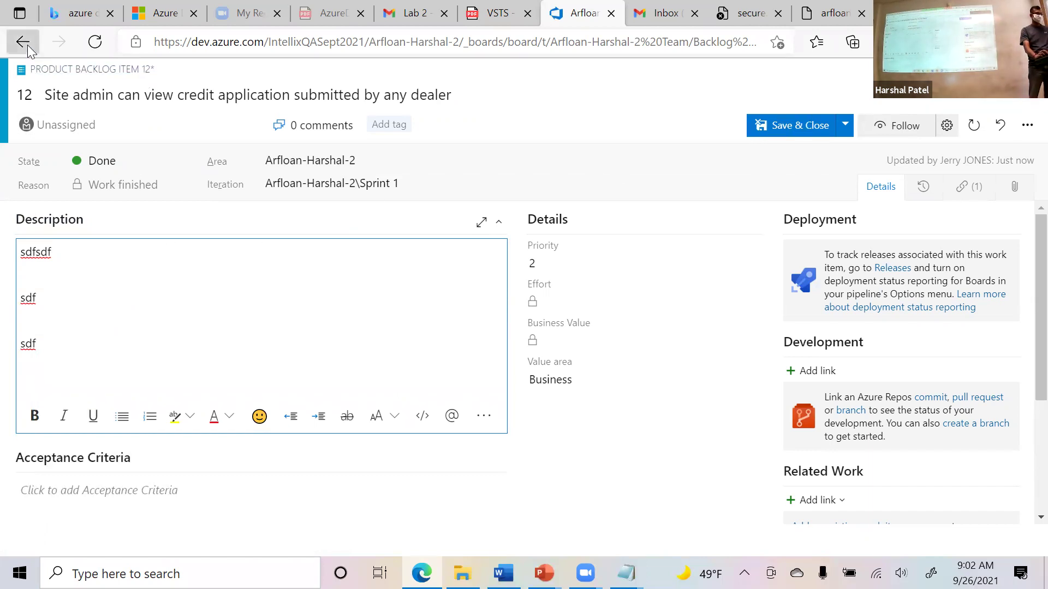
{"action": "left_click", "coordinate": [551, 360]}
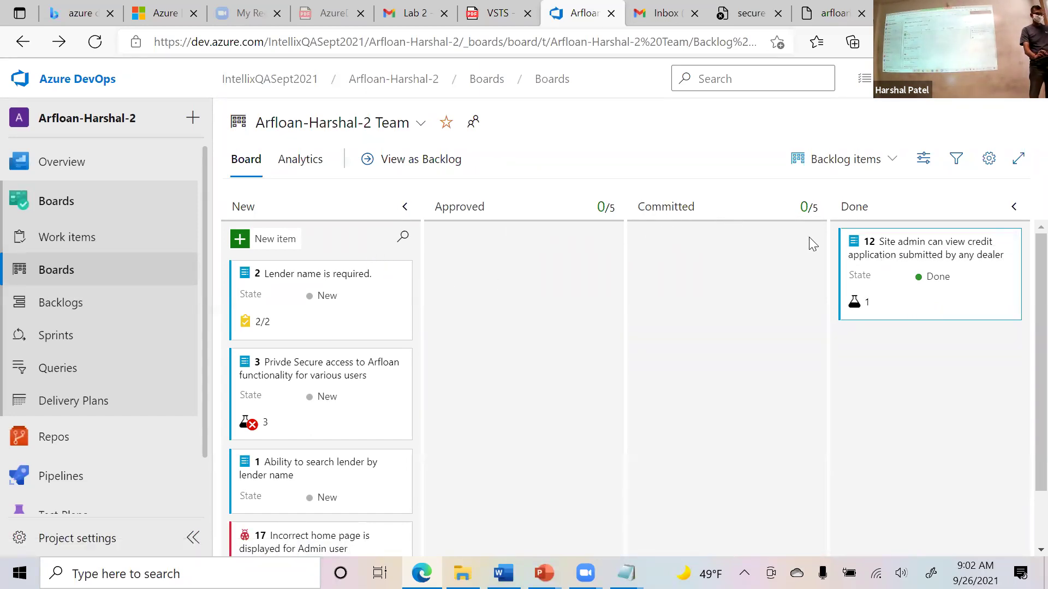
{"action": "left_click_drag", "start_coordinate": [905, 259], "coordinate": [338, 273]}
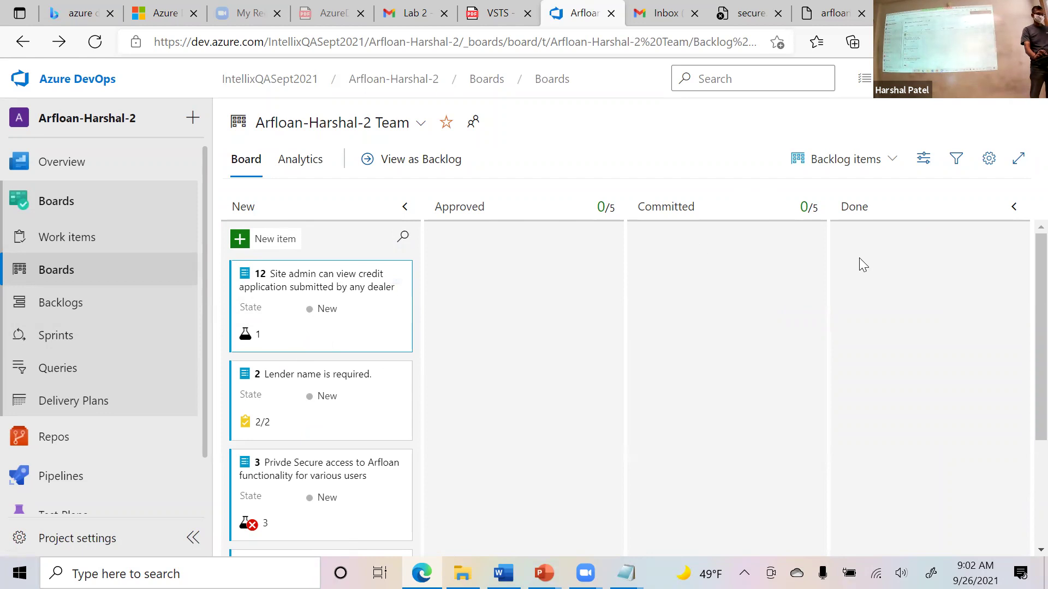
{"action": "left_click", "coordinate": [103, 341]}
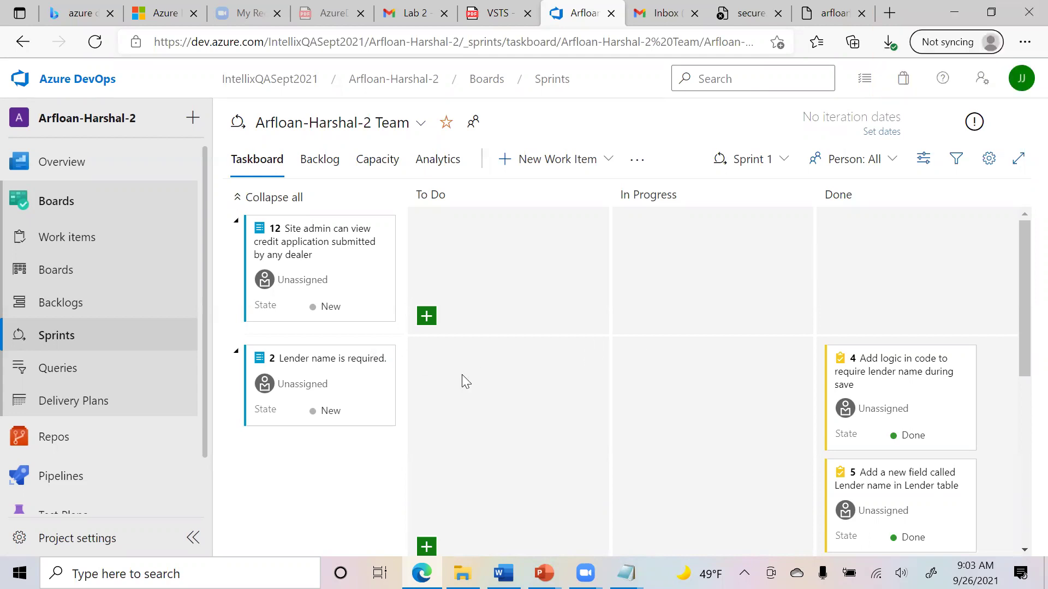
On the Arfloan tab, trim the address to arfloan.azurewebsites.net and dismiss the session-expiry alert.
{"action": "left_click", "coordinate": [735, 26]}
{"action": "key", "text": "ctrl+Tab"}
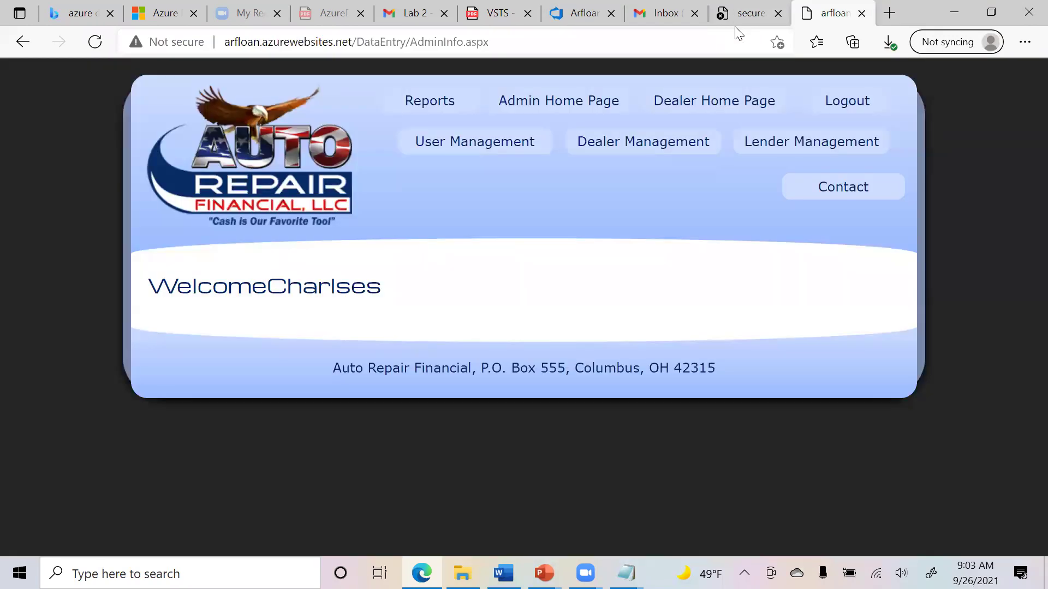
{"action": "left_click_drag", "start_coordinate": [350, 42], "coordinate": [218, 39]}
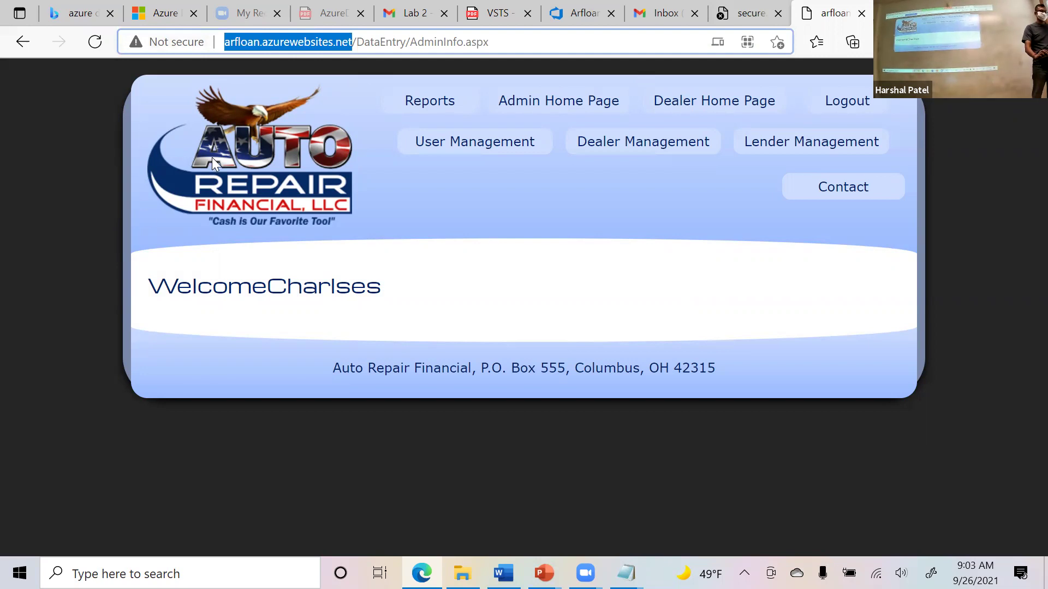
{"action": "left_click_drag", "start_coordinate": [351, 40], "coordinate": [526, 36]}
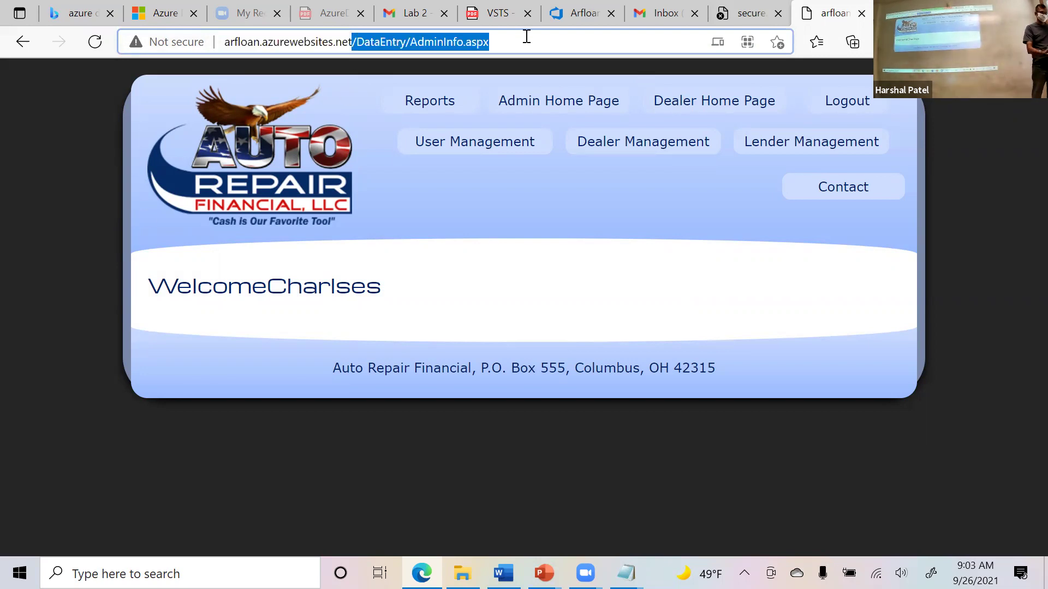
{"action": "key", "text": "BackSpace"}
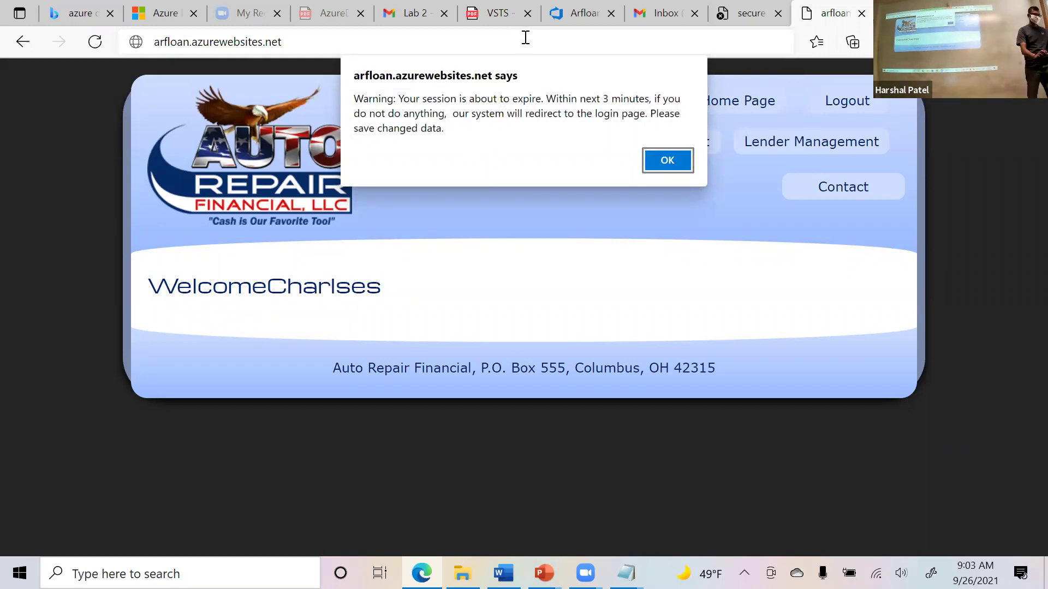
{"action": "left_click", "coordinate": [688, 166]}
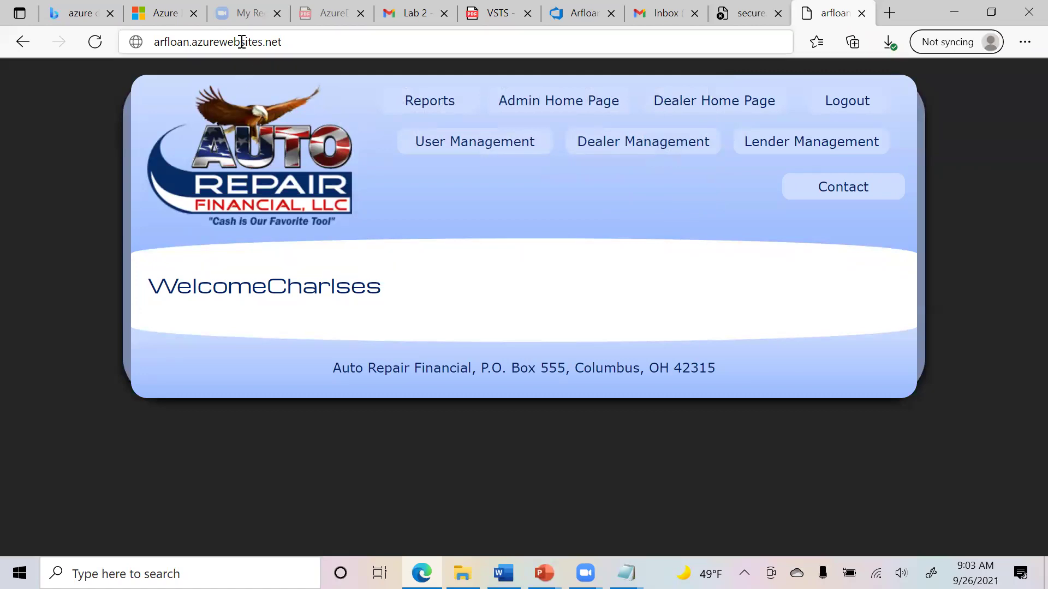
Restore the browser to a smaller window and return to the Azure DevOps Sprint 1 taskboard.
{"action": "left_click", "coordinate": [241, 41]}
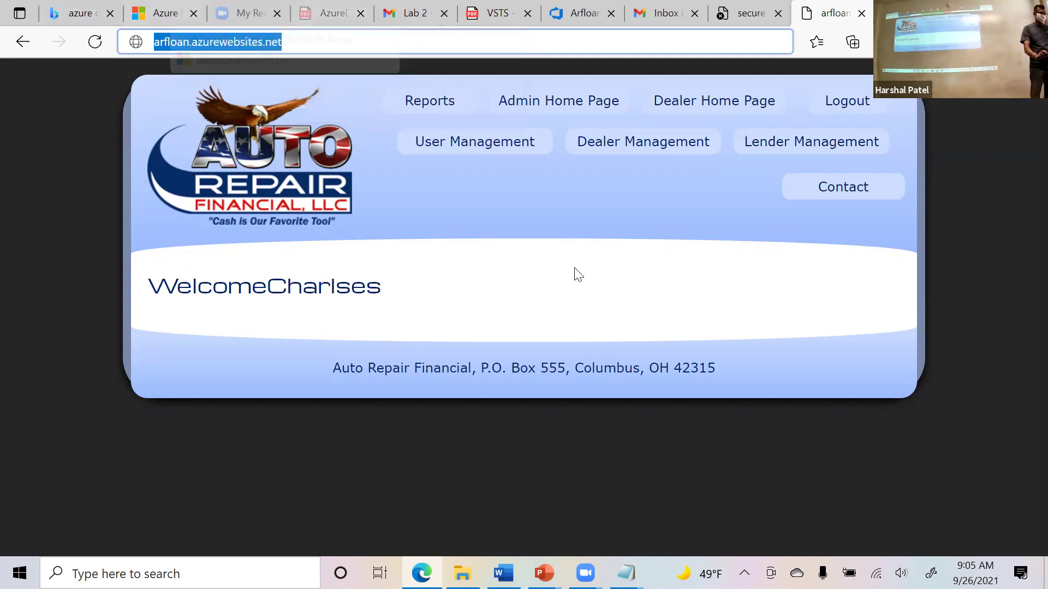
{"action": "left_click", "coordinate": [473, 226]}
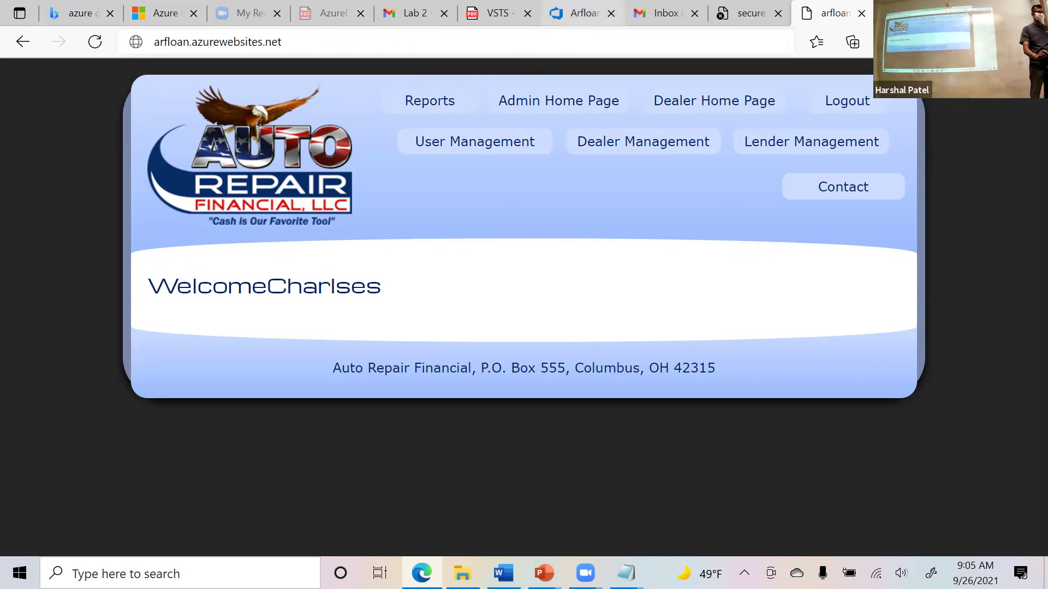
{"action": "left_click_drag", "start_coordinate": [584, 13], "coordinate": [567, 69]}
{"action": "left_click", "coordinate": [499, 46]}
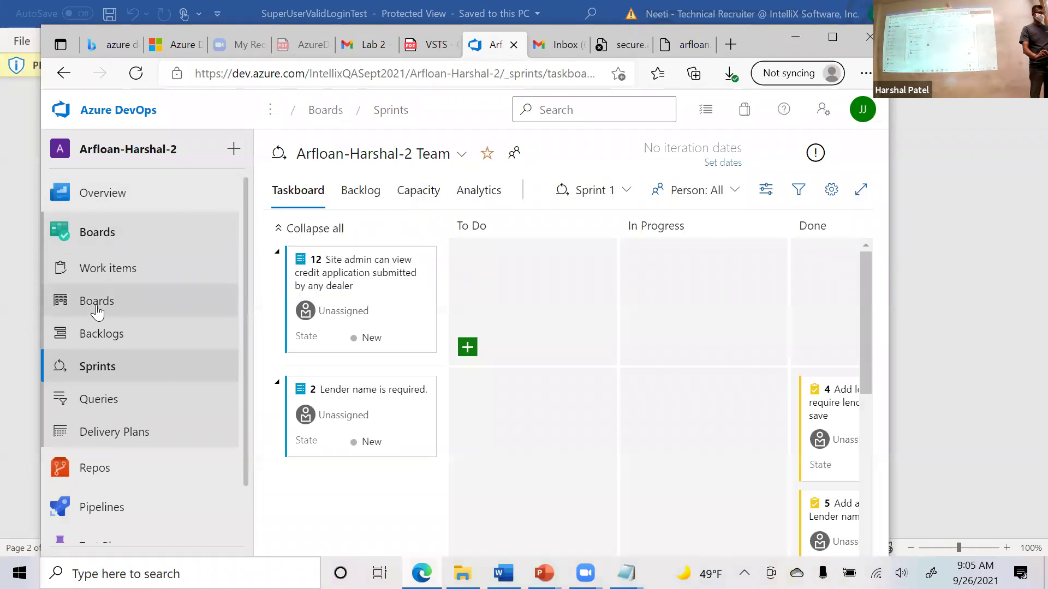
Switch to the Arfloan-Harshal-2 Team's Kanban board and scroll down its New column.
{"action": "left_click", "coordinate": [103, 309]}
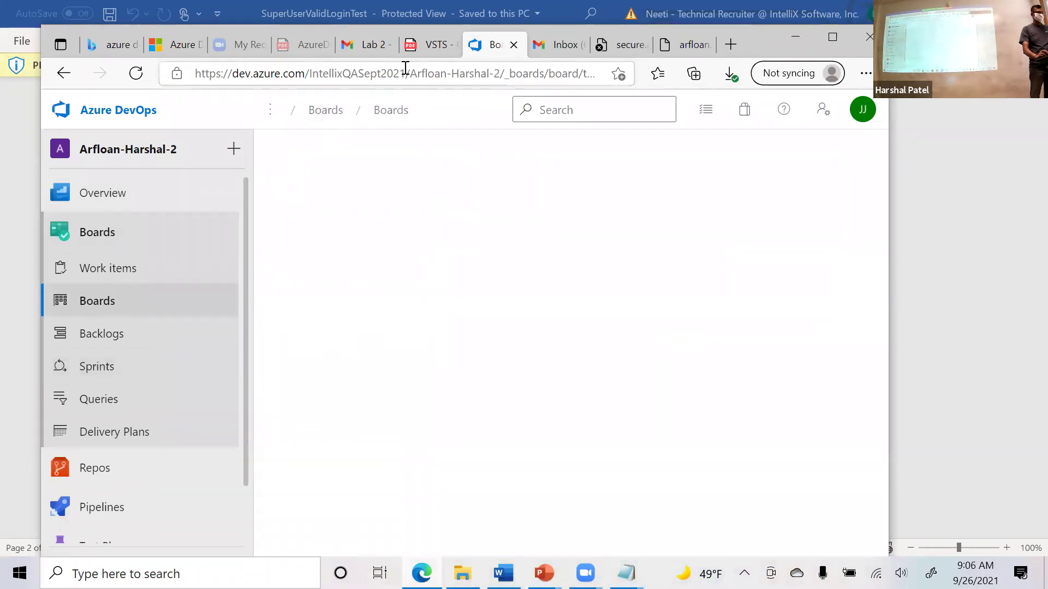
{"action": "left_click", "coordinate": [410, 73]}
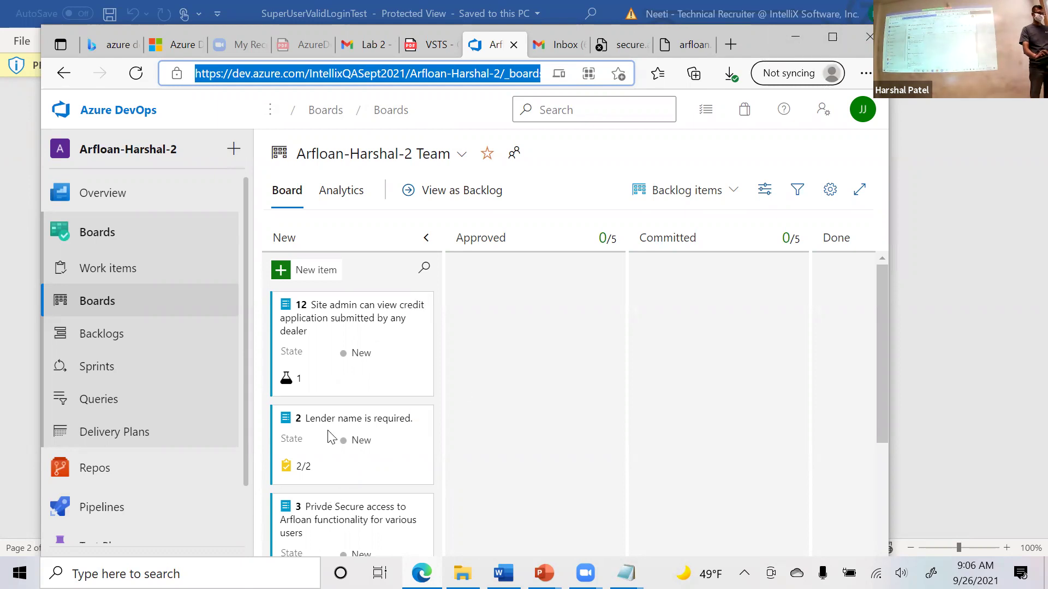
{"action": "scroll", "coordinate": [382, 474], "scroll_direction": "down", "scroll_amount": 3}
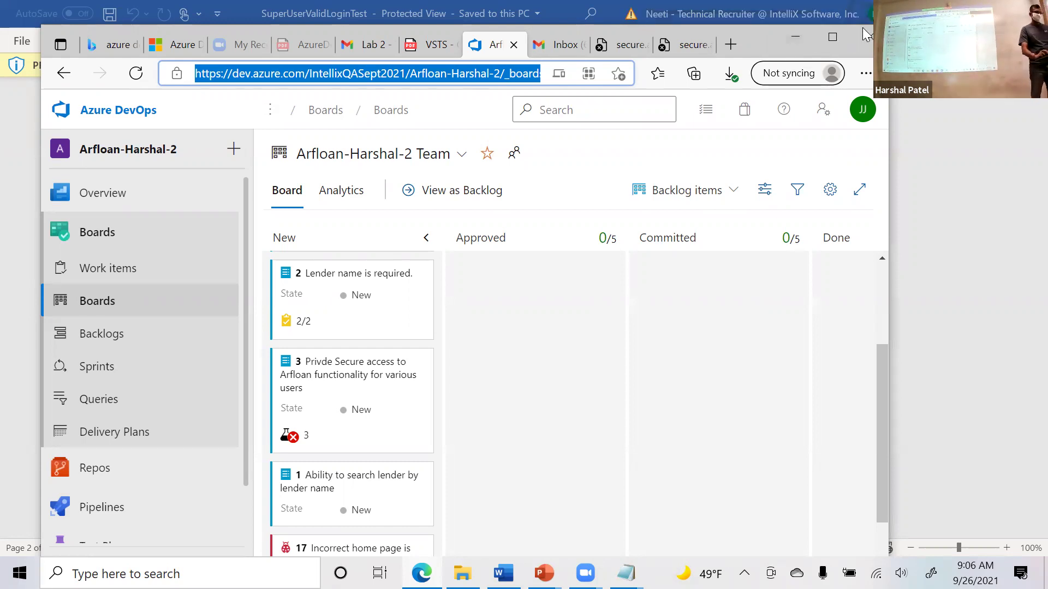
Maximize the browser, expand backlog item 3's tests and open 'Site Admin can login to arfloan securly'.
{"action": "left_click", "coordinate": [831, 40]}
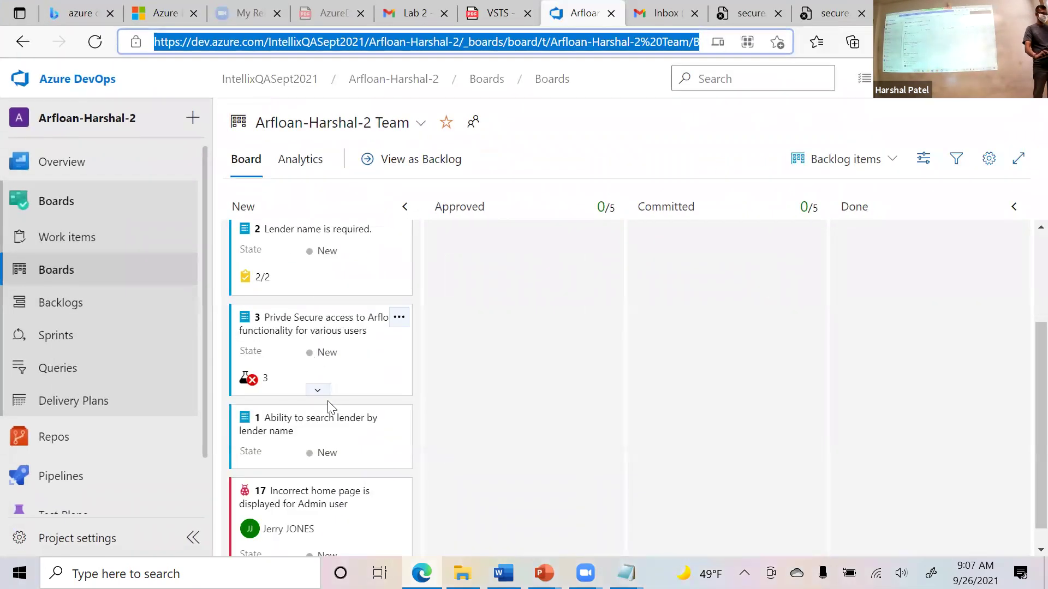
{"action": "scroll", "coordinate": [272, 362], "scroll_direction": "down", "scroll_amount": 1}
{"action": "left_click", "coordinate": [270, 358]}
{"action": "scroll", "coordinate": [318, 327], "scroll_direction": "down", "scroll_amount": 2}
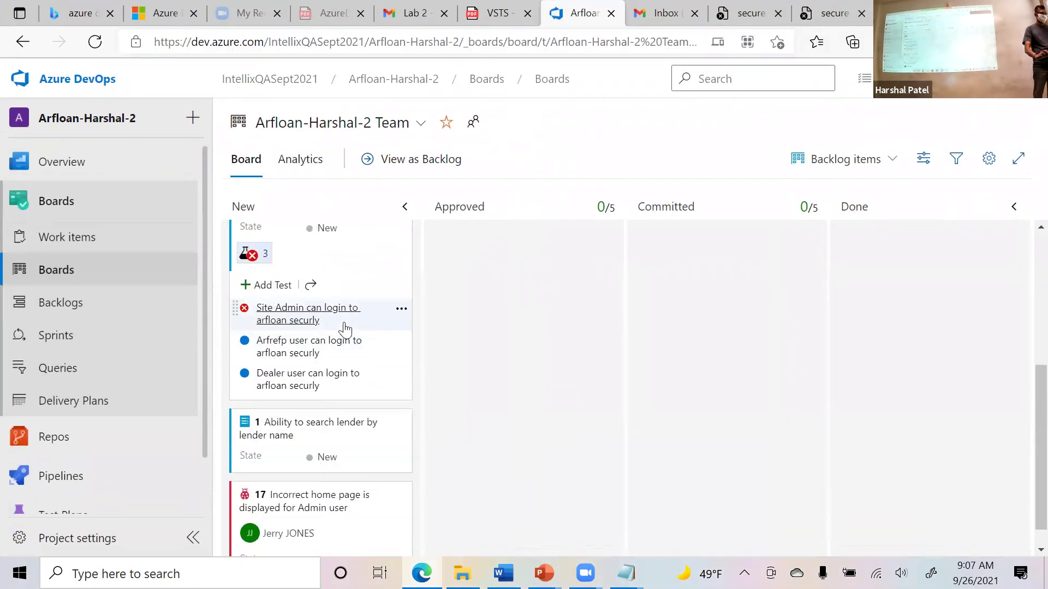
{"action": "left_click", "coordinate": [316, 321]}
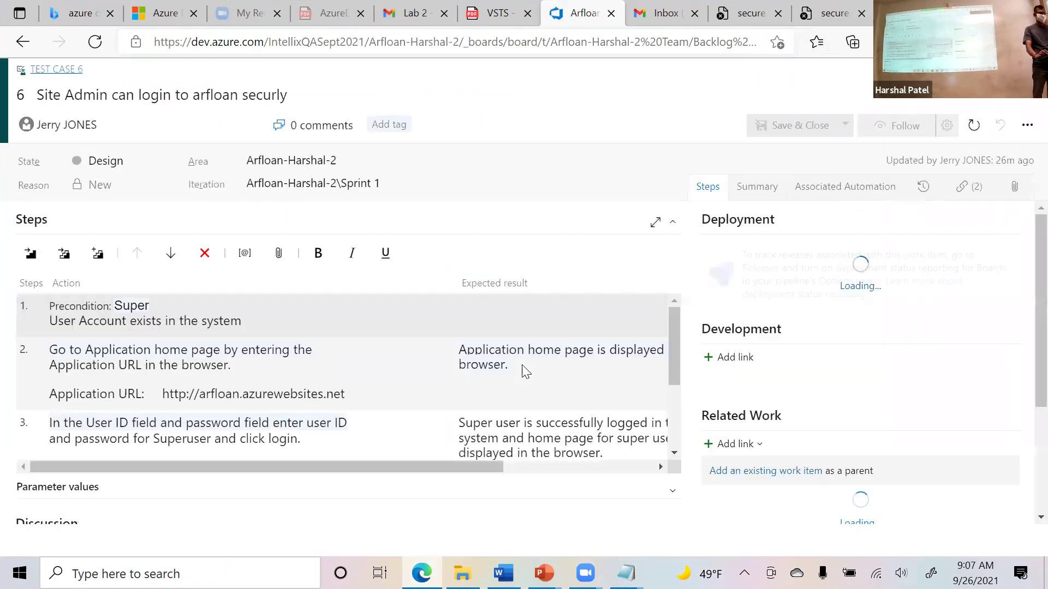
Review step 2's application URL and step 3's user ID and password lines.
{"action": "left_click", "coordinate": [229, 399]}
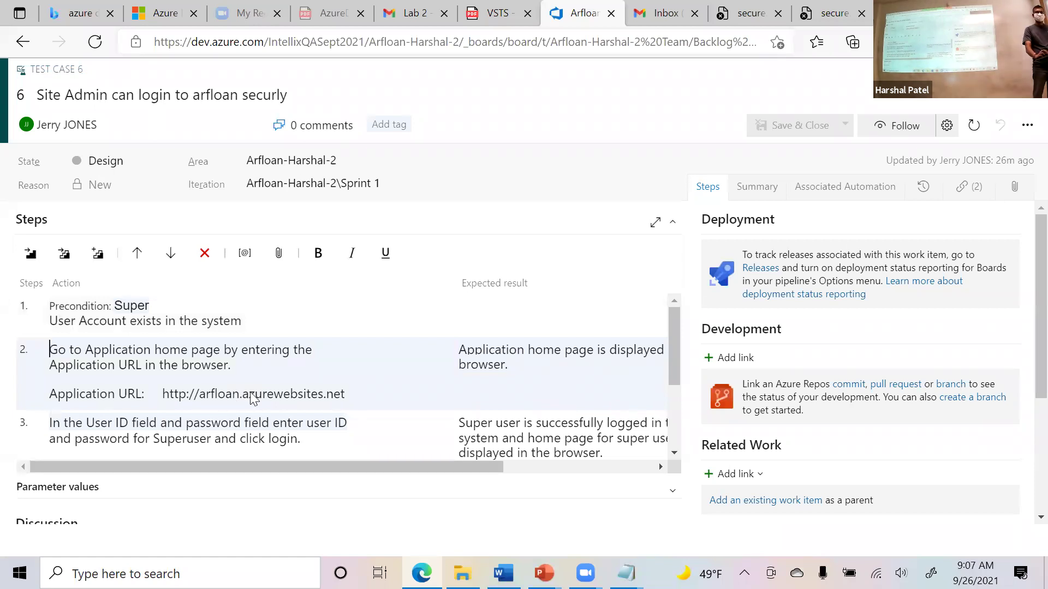
{"action": "left_click", "coordinate": [219, 397]}
{"action": "double_click", "coordinate": [219, 398]}
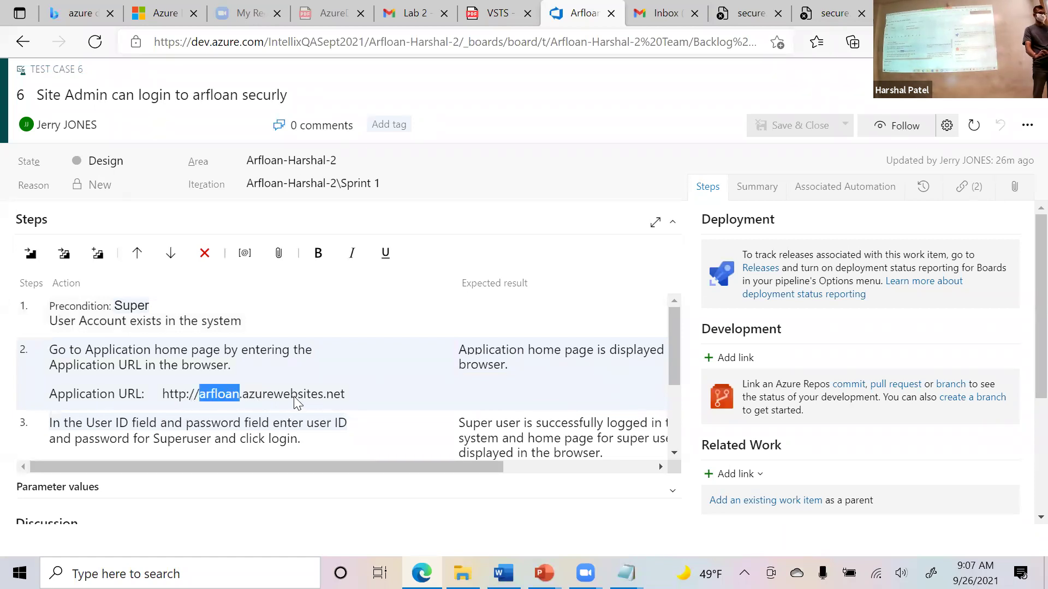
{"action": "left_click_drag", "start_coordinate": [345, 395], "coordinate": [167, 392]}
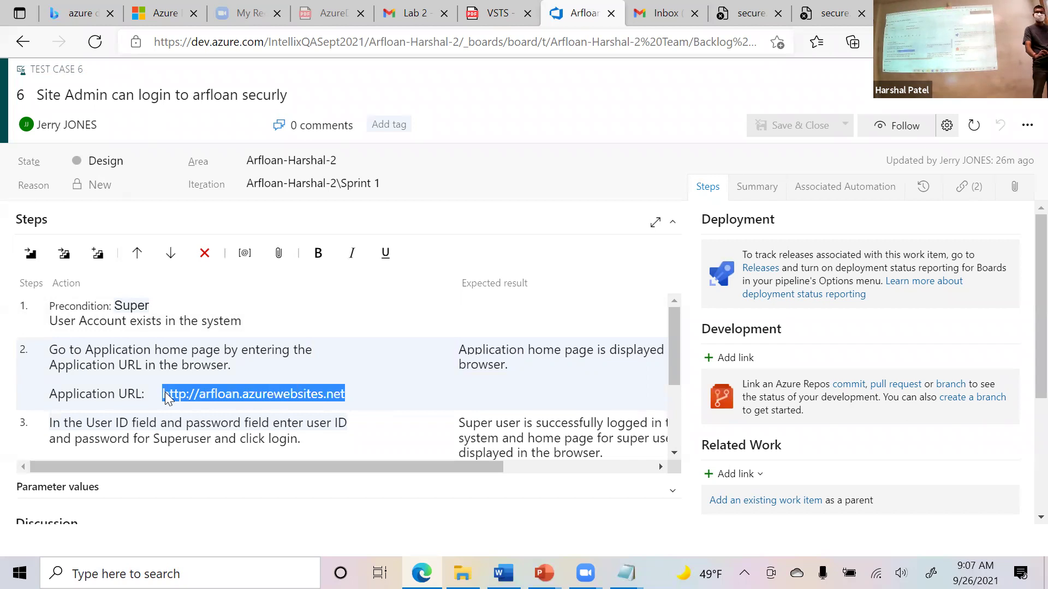
{"action": "scroll", "coordinate": [281, 373], "scroll_direction": "down", "scroll_amount": 1}
{"action": "left_click_drag", "start_coordinate": [160, 409], "coordinate": [51, 393]}
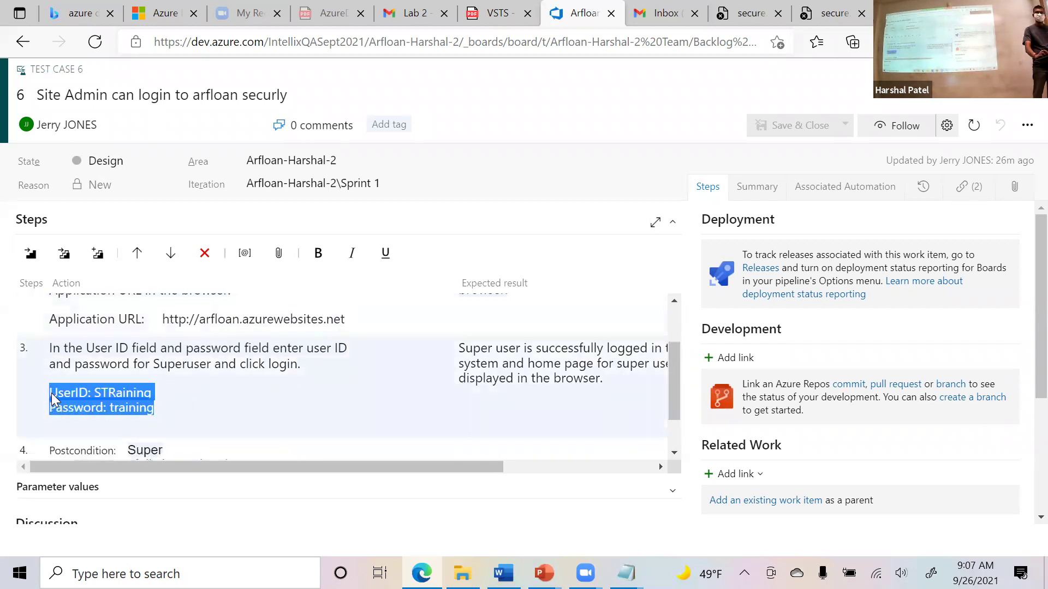
{"action": "scroll", "coordinate": [288, 401], "scroll_direction": "up", "scroll_amount": 1}
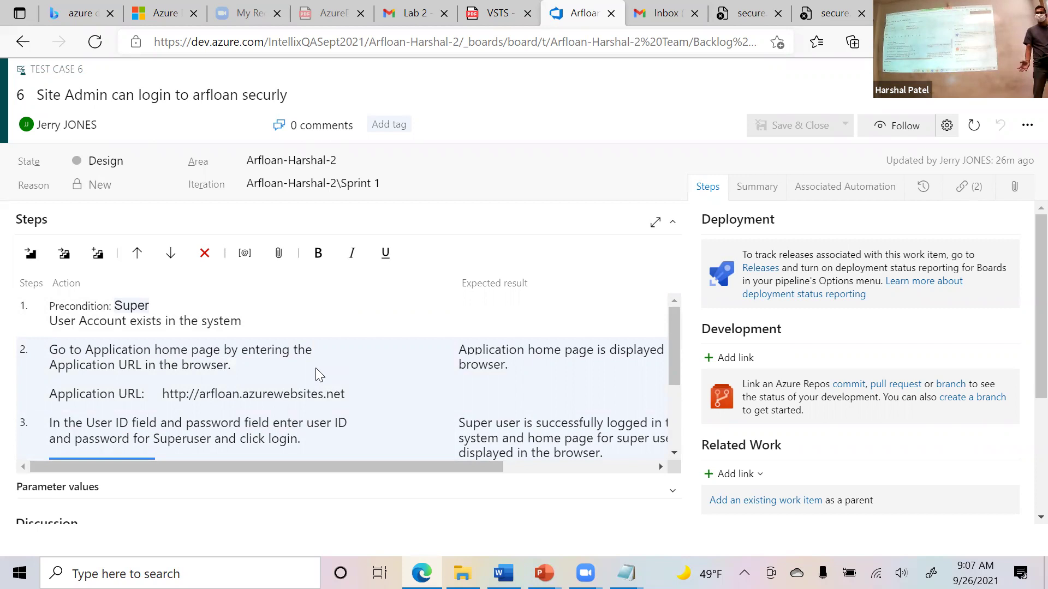
{"action": "left_click", "coordinate": [359, 361]}
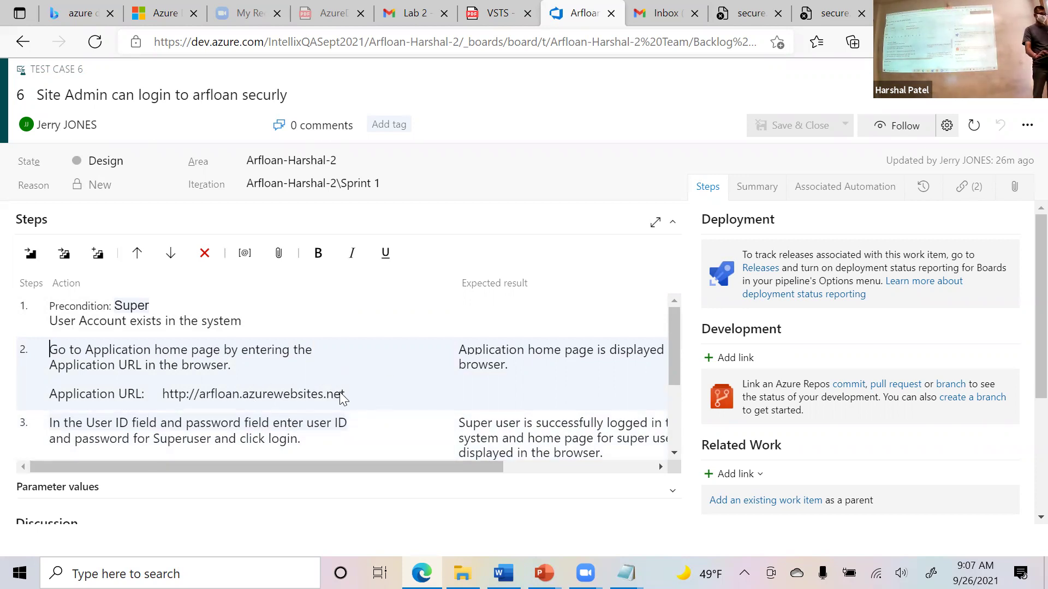
{"action": "scroll", "coordinate": [335, 374], "scroll_direction": "down", "scroll_amount": 1}
{"action": "left_click", "coordinate": [339, 370]}
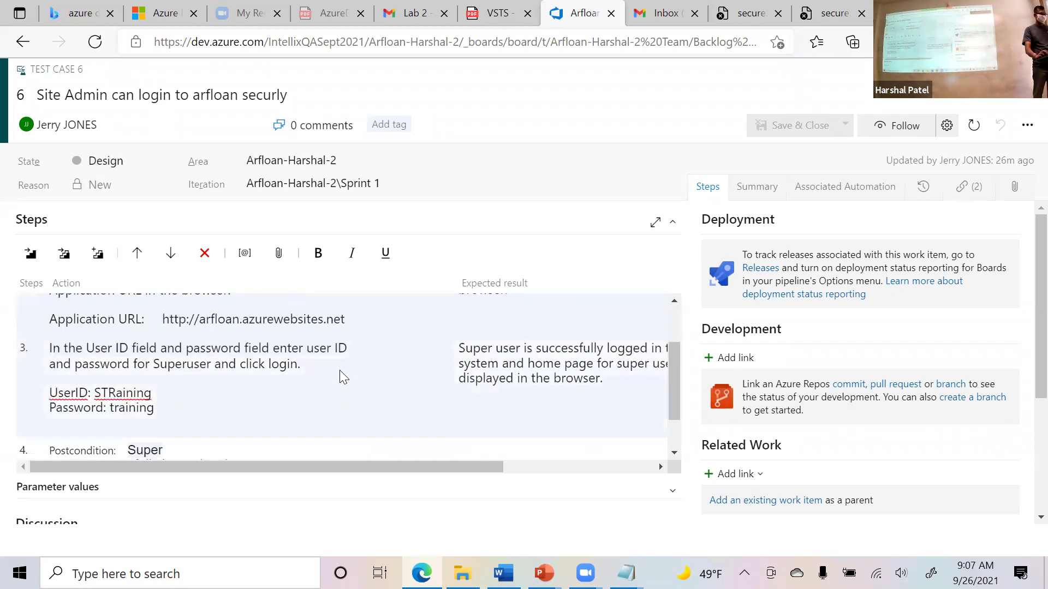
{"action": "right_click", "coordinate": [307, 372]}
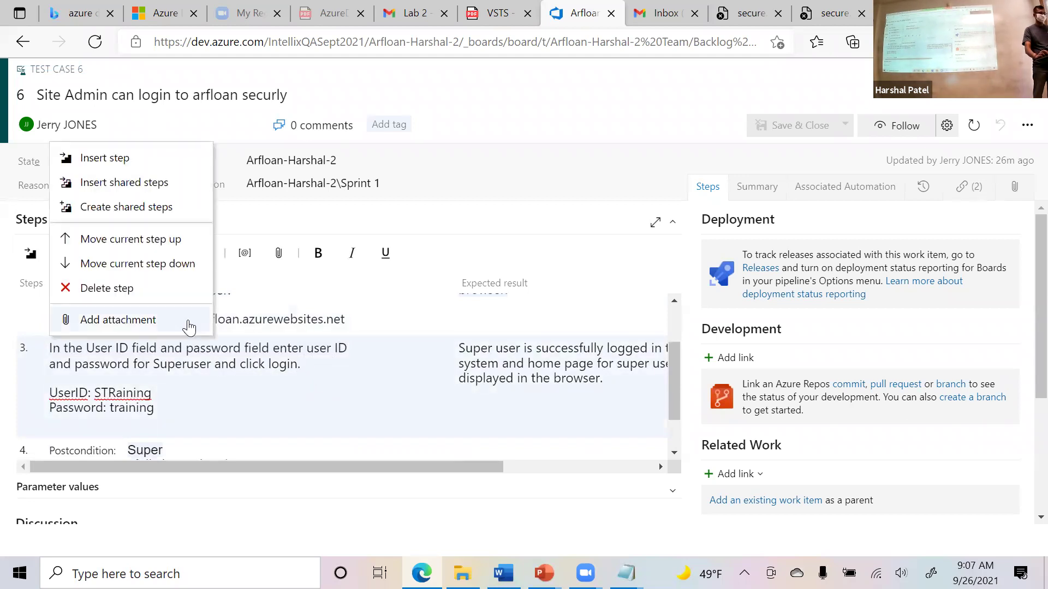
{"action": "left_click", "coordinate": [188, 324]}
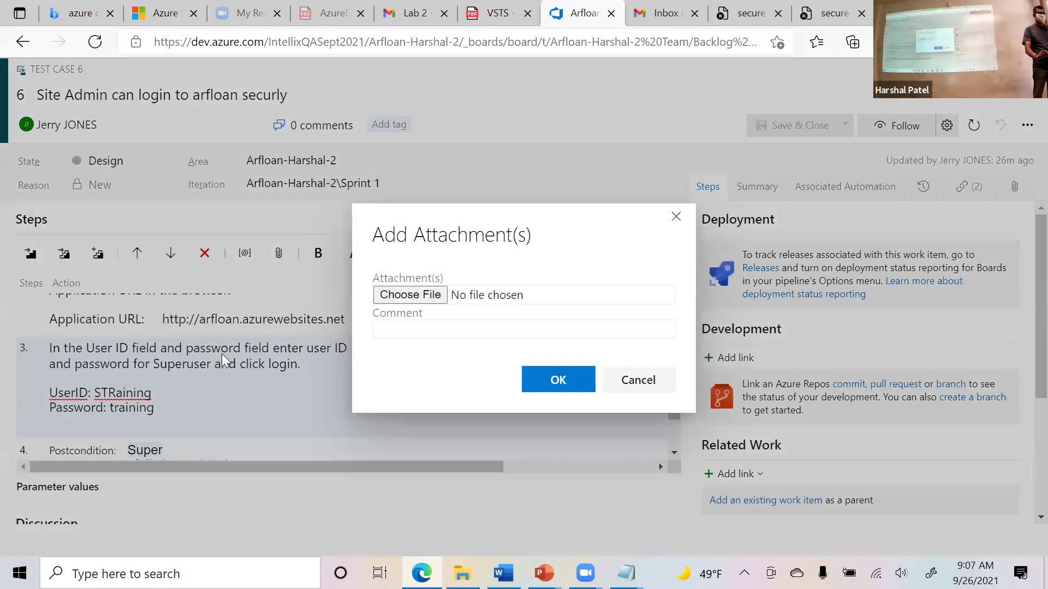
{"action": "left_click", "coordinate": [399, 297]}
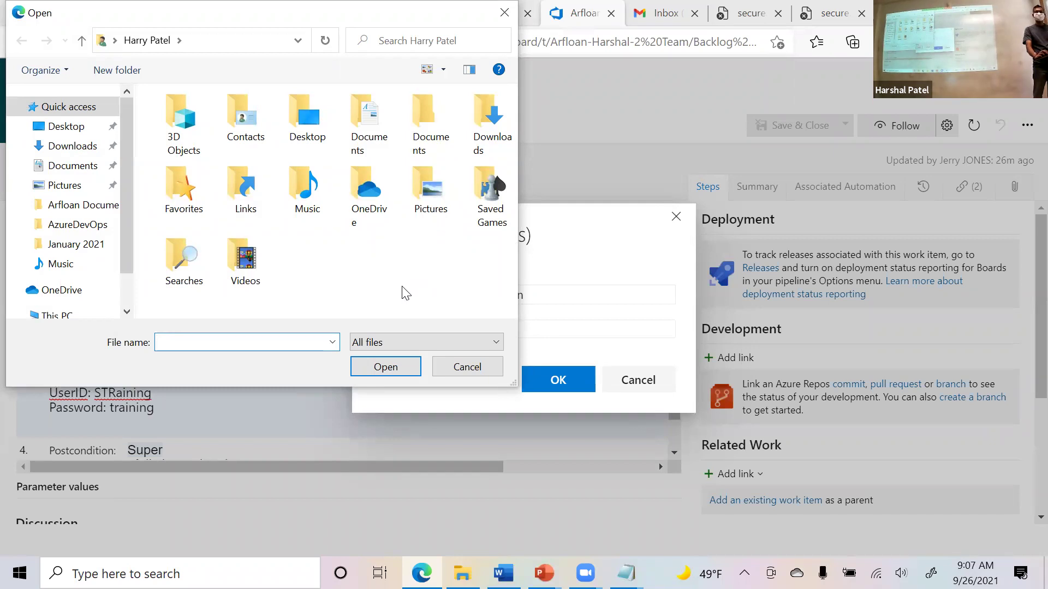
{"action": "left_click", "coordinate": [468, 371]}
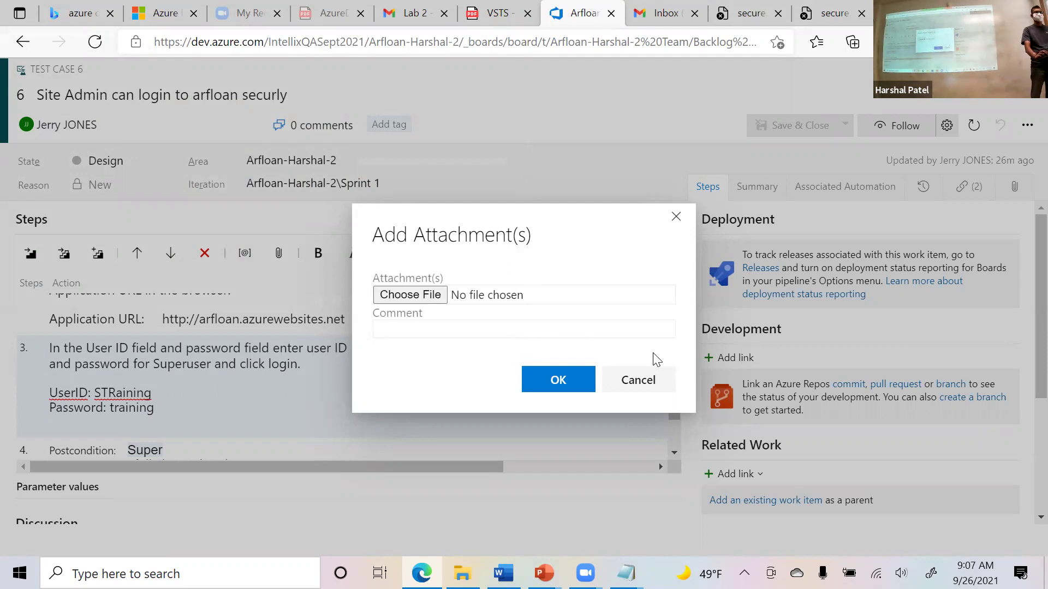
{"action": "left_click", "coordinate": [660, 388]}
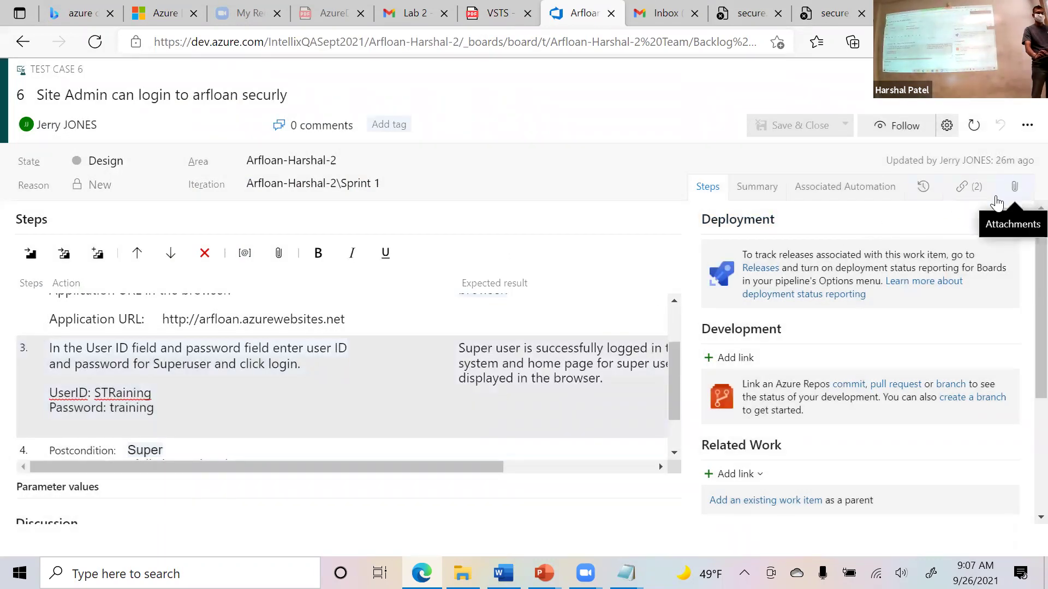
Open test case 6's attachments and start adding a file from this PC.
{"action": "left_click", "coordinate": [1014, 187]}
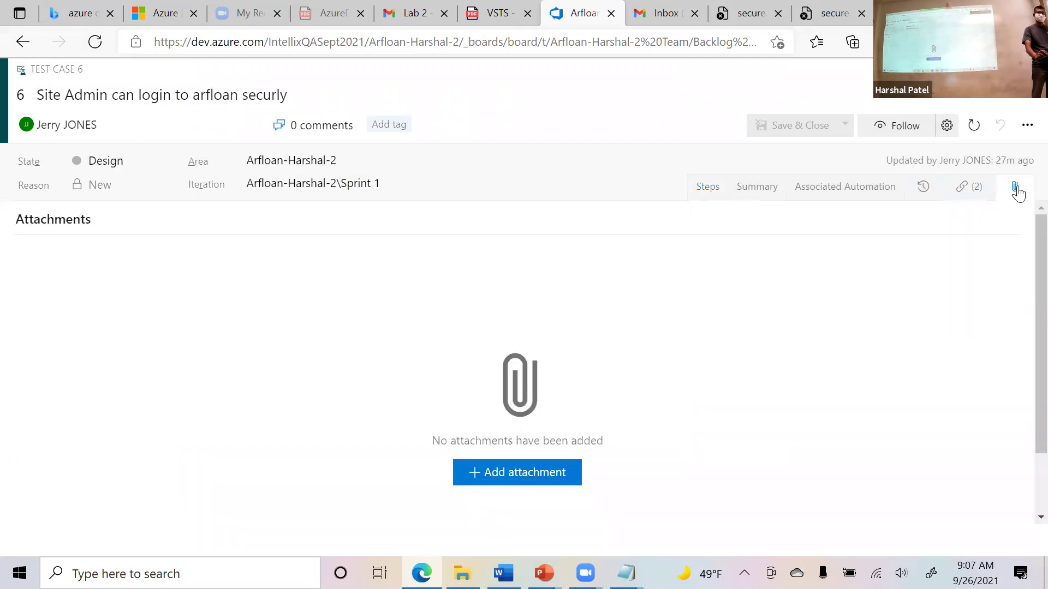
{"action": "left_click", "coordinate": [532, 479]}
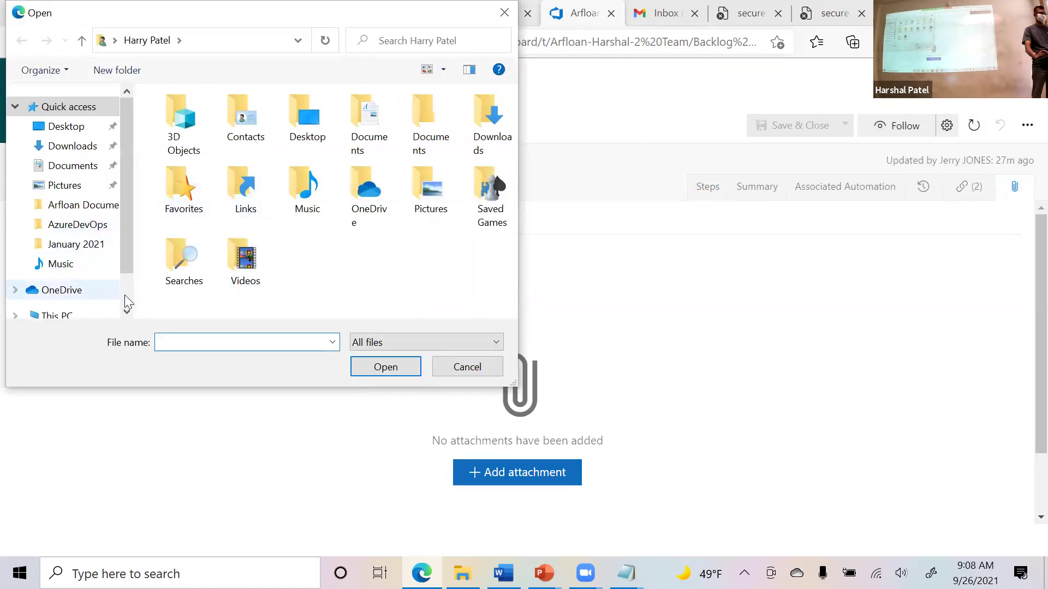
{"action": "scroll", "coordinate": [126, 303], "scroll_direction": "down", "scroll_amount": 1}
{"action": "left_click", "coordinate": [55, 264]}
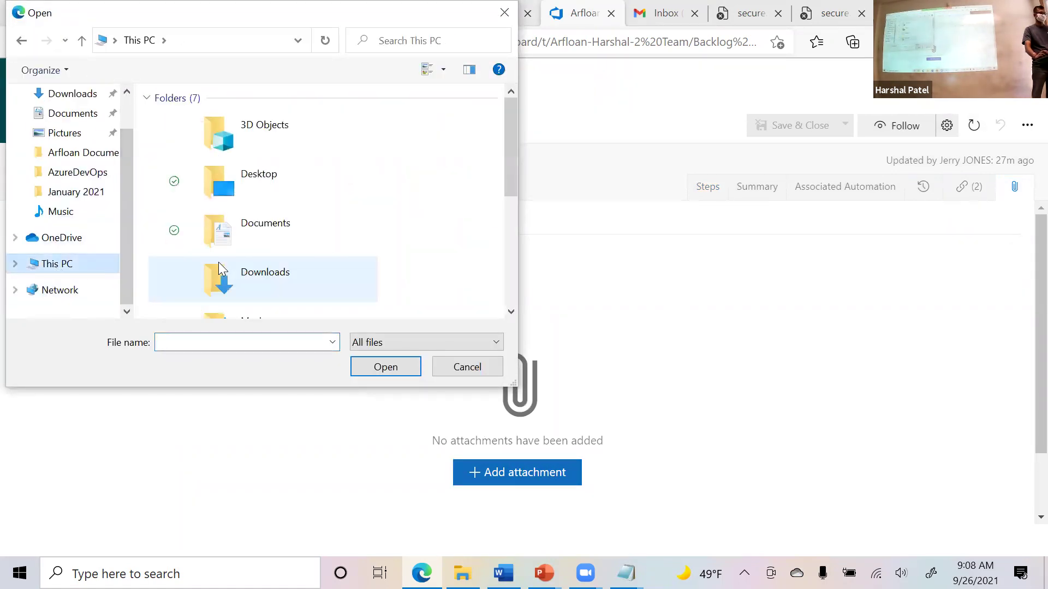
Attach QAActivities.xlsx from C:\Training\SQA Training to the test case.
{"action": "scroll", "coordinate": [218, 262], "scroll_direction": "down", "scroll_amount": 3}
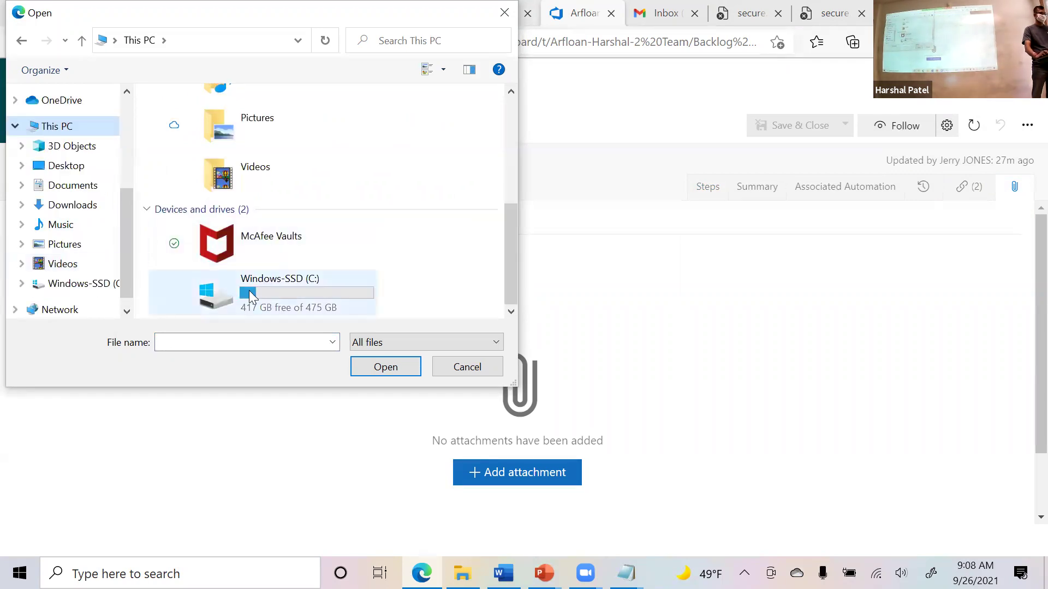
{"action": "double_click", "coordinate": [258, 294]}
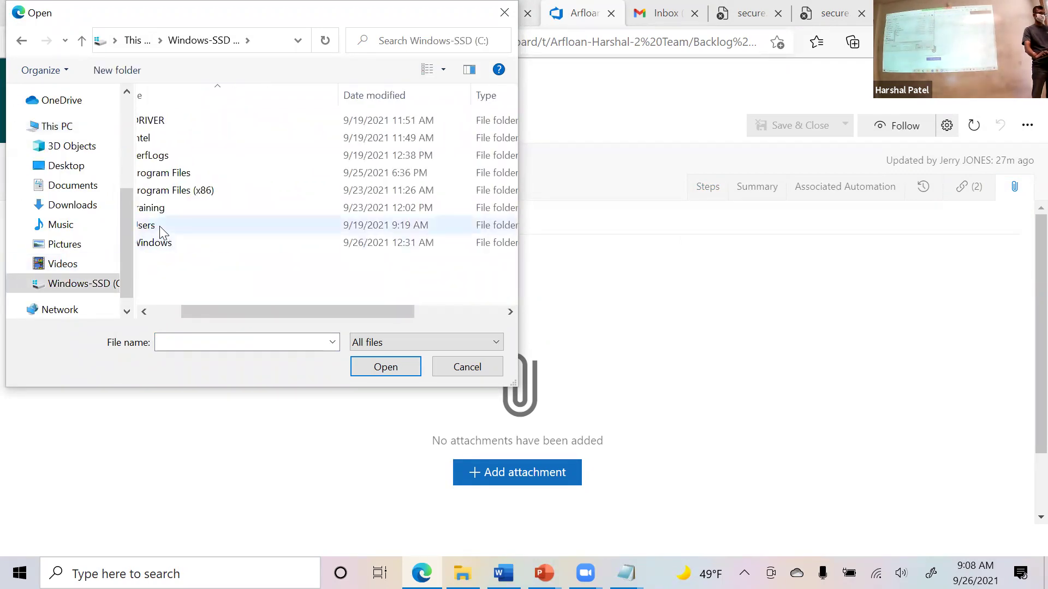
{"action": "left_click", "coordinate": [186, 210]}
{"action": "double_click", "coordinate": [187, 213]}
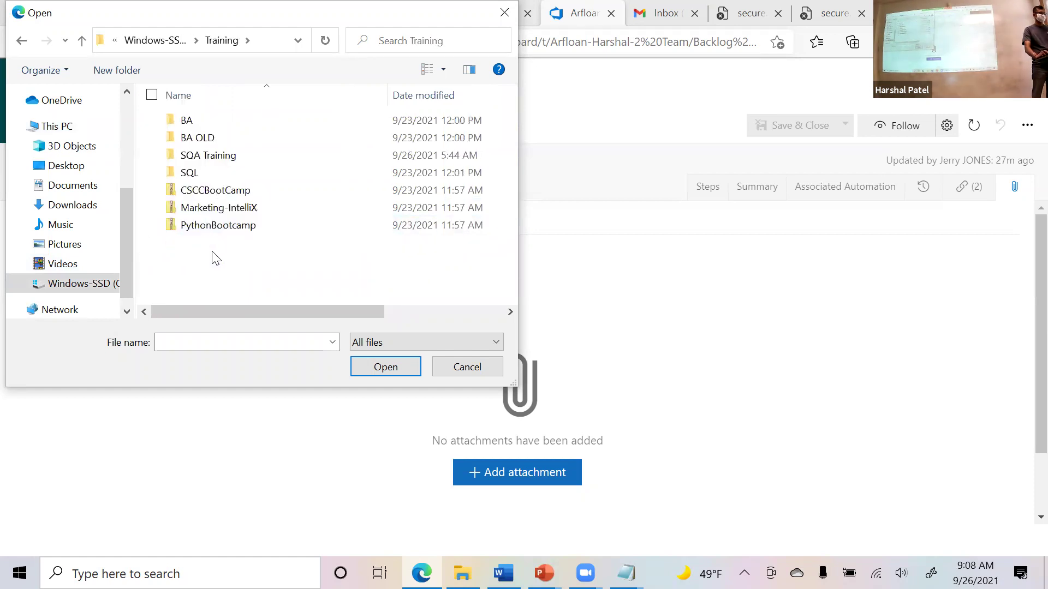
{"action": "double_click", "coordinate": [209, 154]}
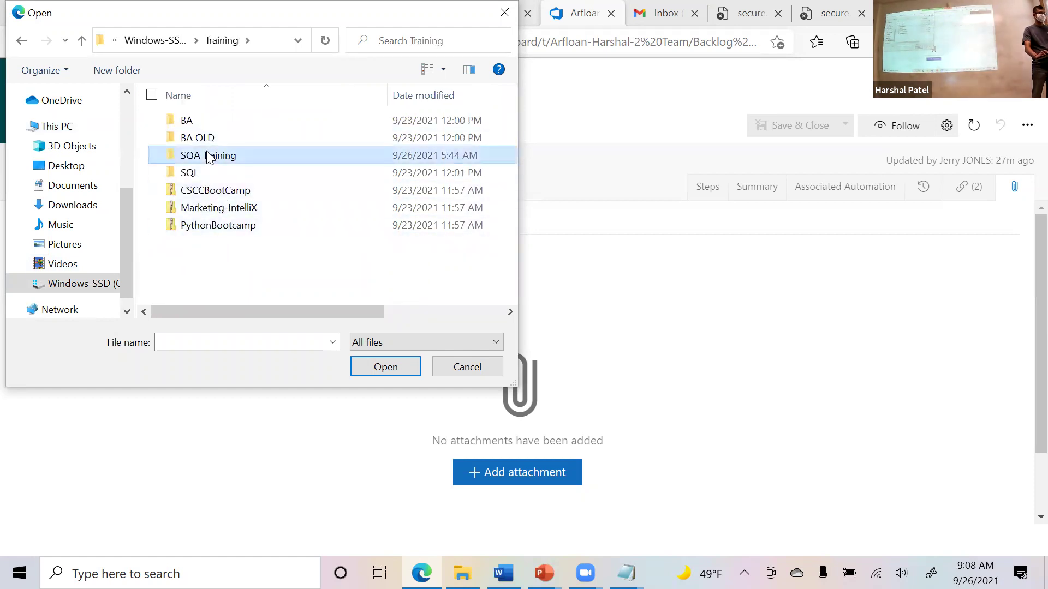
{"action": "scroll", "coordinate": [248, 262], "scroll_direction": "down", "scroll_amount": 4}
{"action": "scroll", "coordinate": [255, 257], "scroll_direction": "down", "scroll_amount": 3}
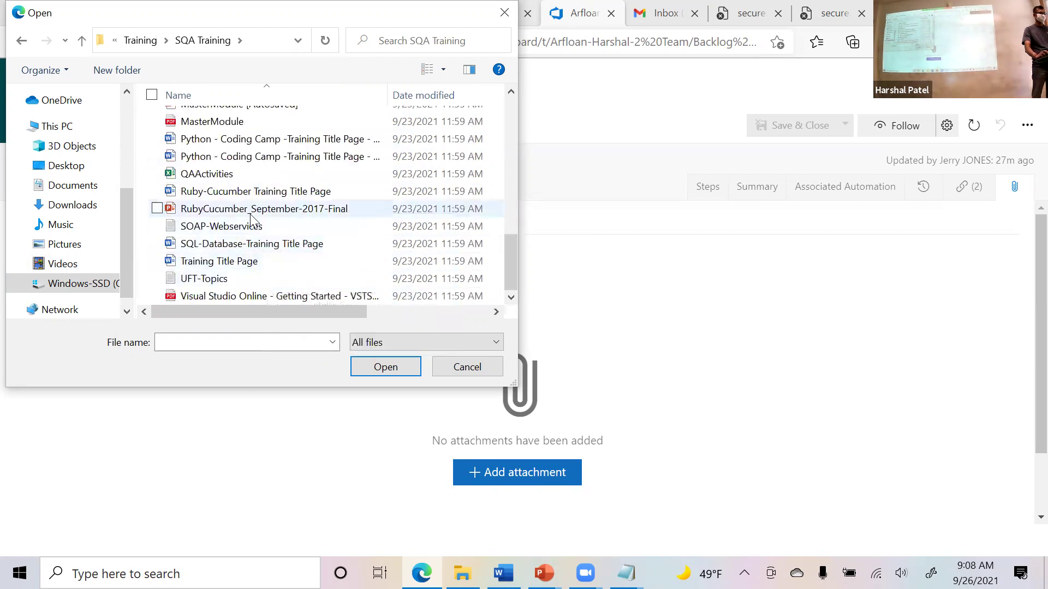
{"action": "scroll", "coordinate": [259, 243], "scroll_direction": "up", "scroll_amount": 4}
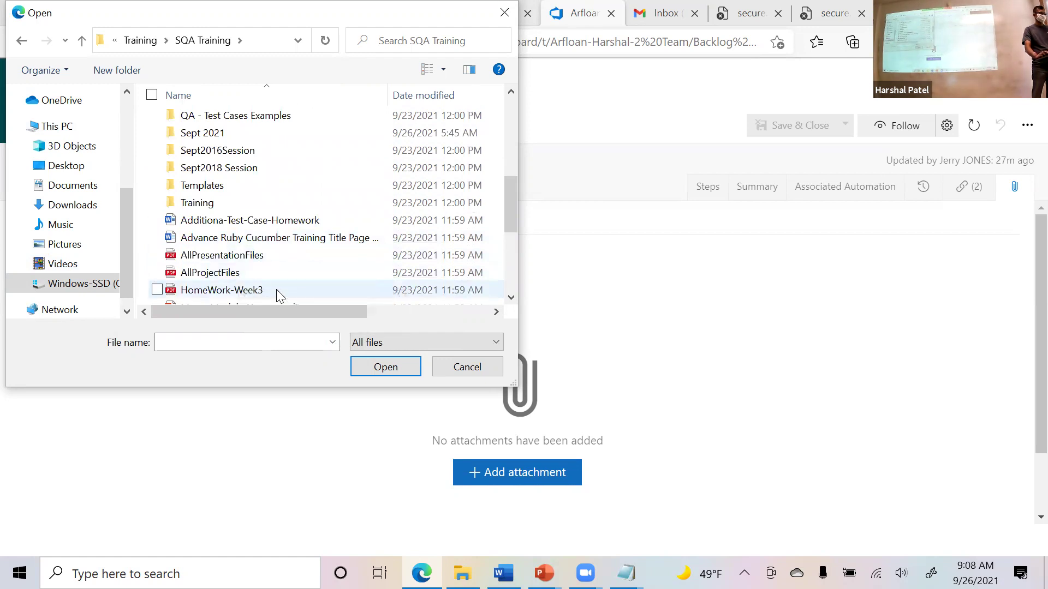
{"action": "scroll", "coordinate": [276, 289], "scroll_direction": "down", "scroll_amount": 3}
{"action": "left_click", "coordinate": [224, 228]}
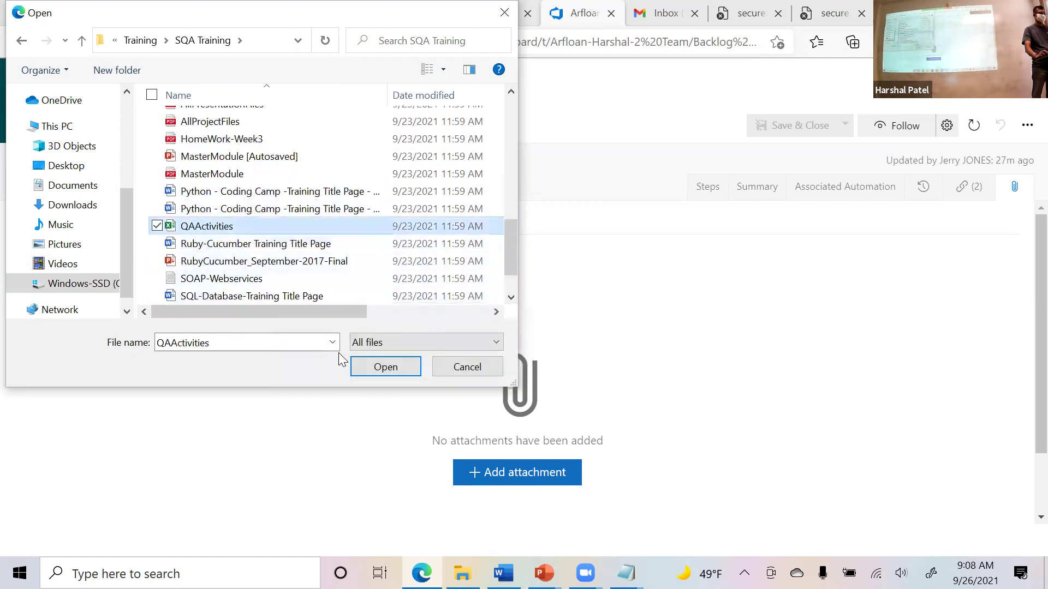
{"action": "left_click", "coordinate": [396, 373]}
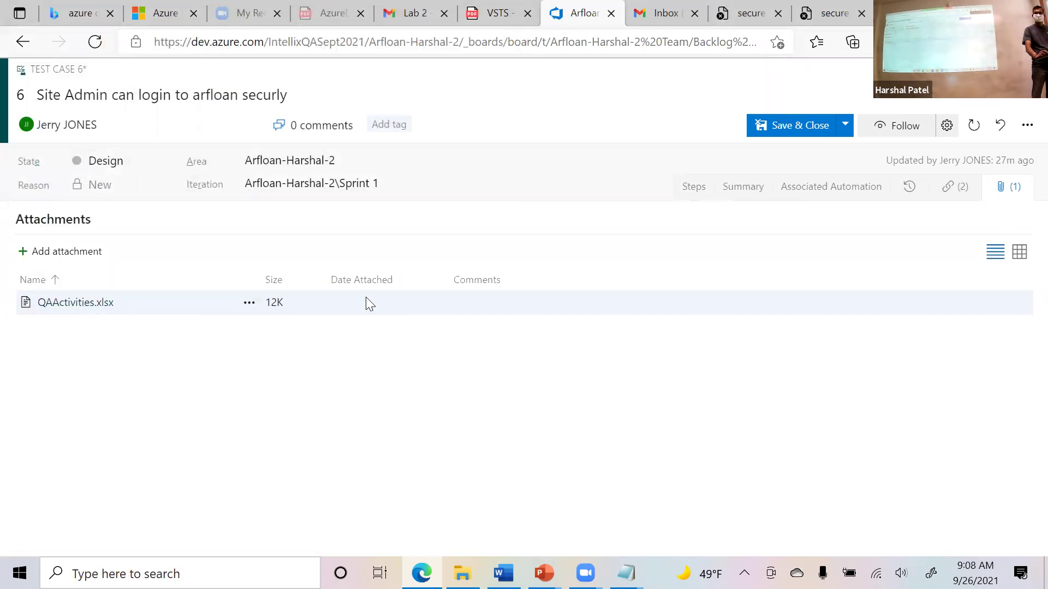
Save test case 6 without closing it and show its steps again.
{"action": "left_click", "coordinate": [844, 125]}
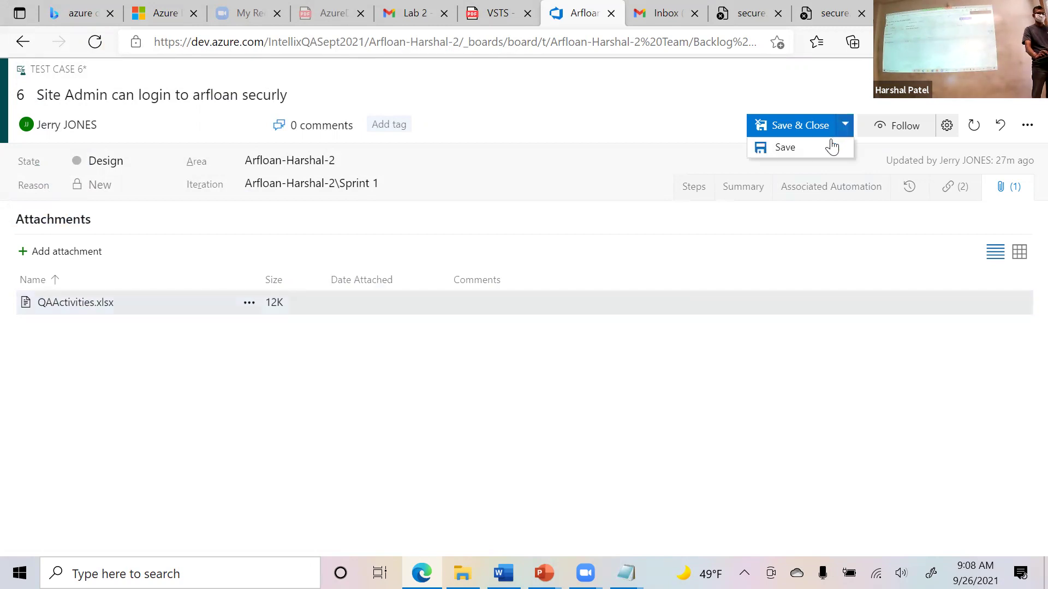
{"action": "left_click", "coordinate": [830, 145]}
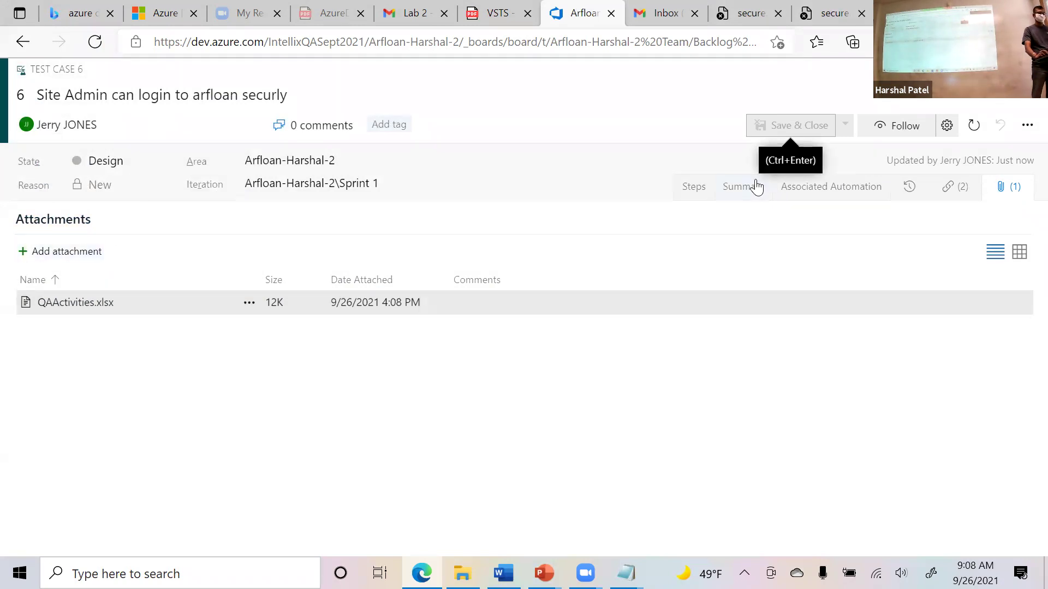
{"action": "left_click", "coordinate": [691, 188]}
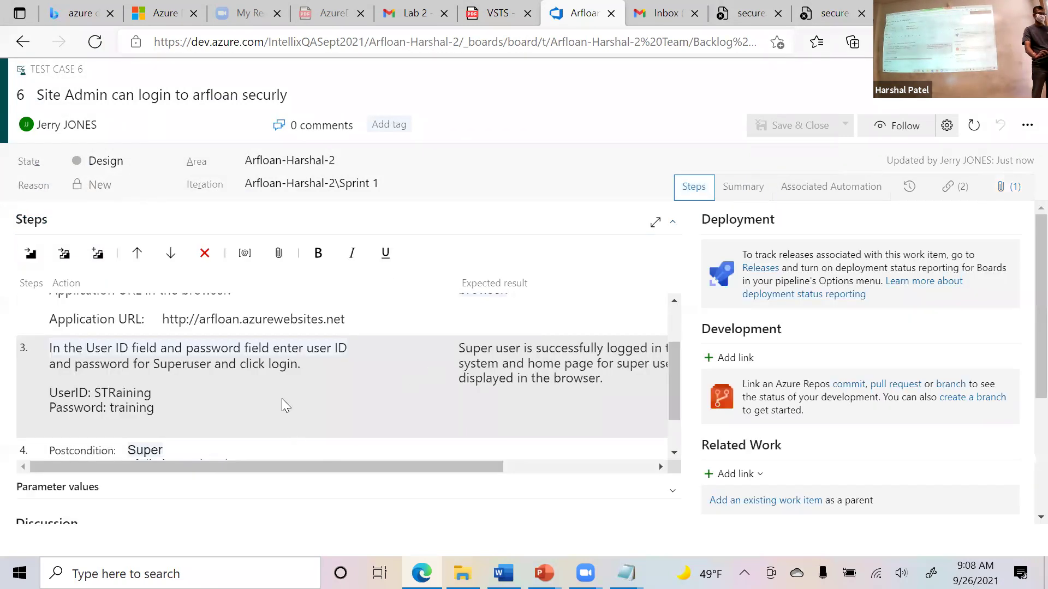
Attach QAActivities.xlsx directly to step 3 and save the test case.
{"action": "right_click", "coordinate": [282, 401]}
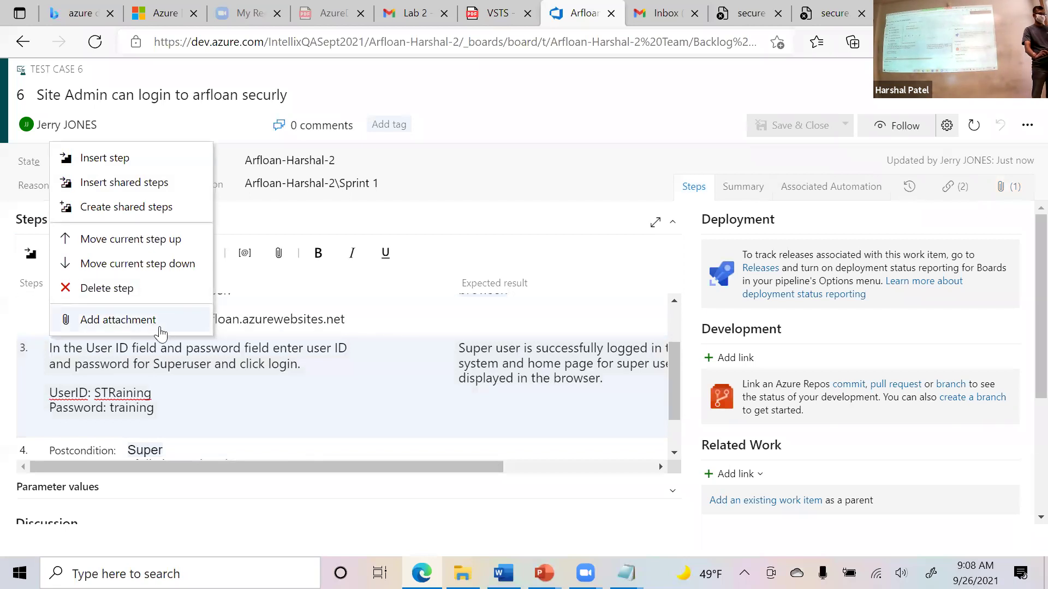
{"action": "left_click", "coordinate": [160, 327]}
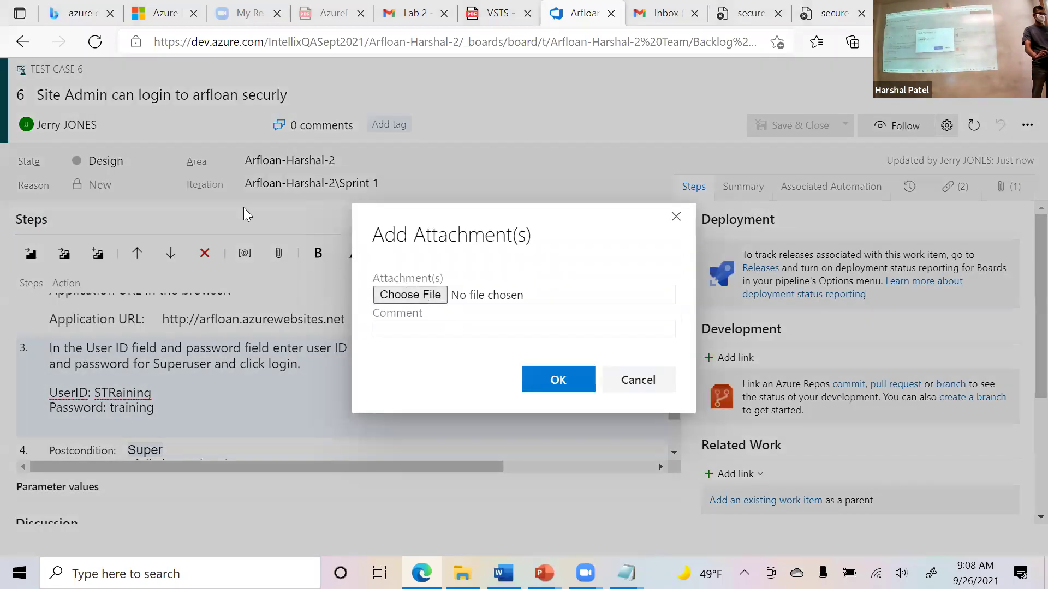
{"action": "scroll", "coordinate": [236, 250], "scroll_direction": "down", "scroll_amount": 12}
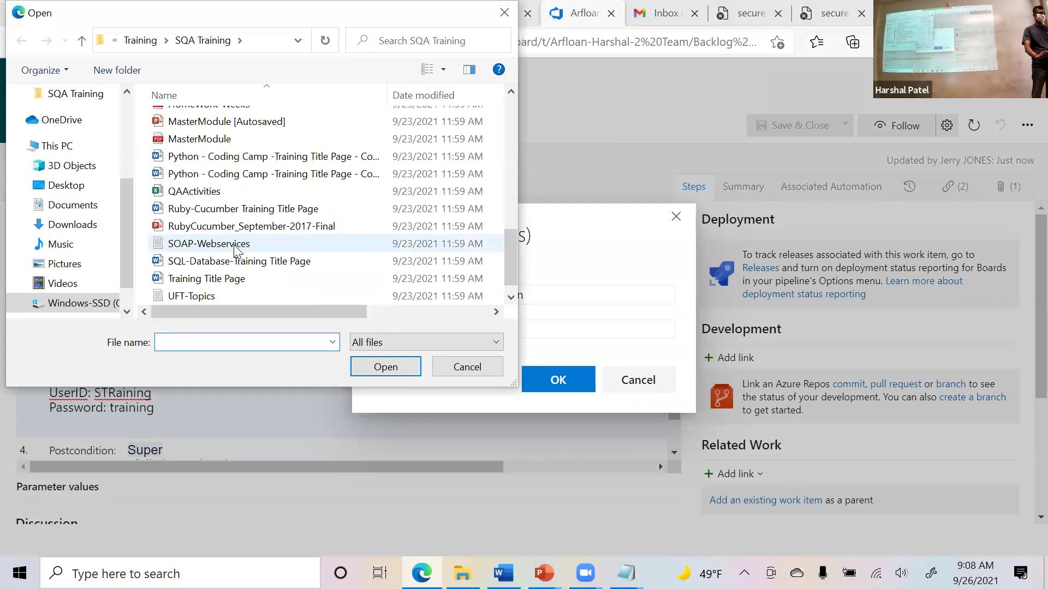
{"action": "double_click", "coordinate": [194, 191]}
{"action": "left_click", "coordinate": [557, 381]}
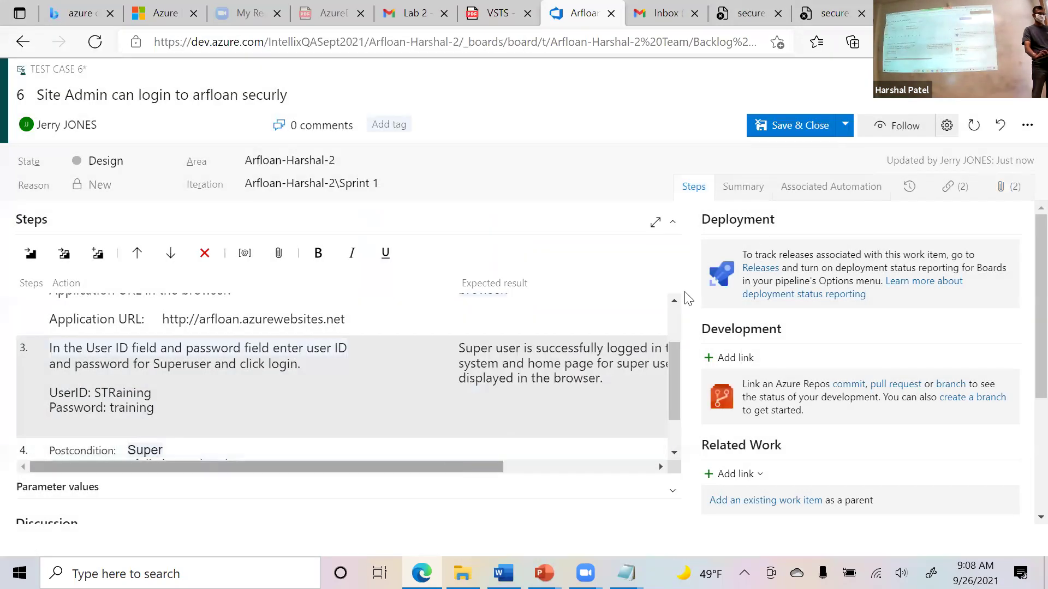
{"action": "left_click", "coordinate": [844, 125]}
{"action": "left_click", "coordinate": [835, 146]}
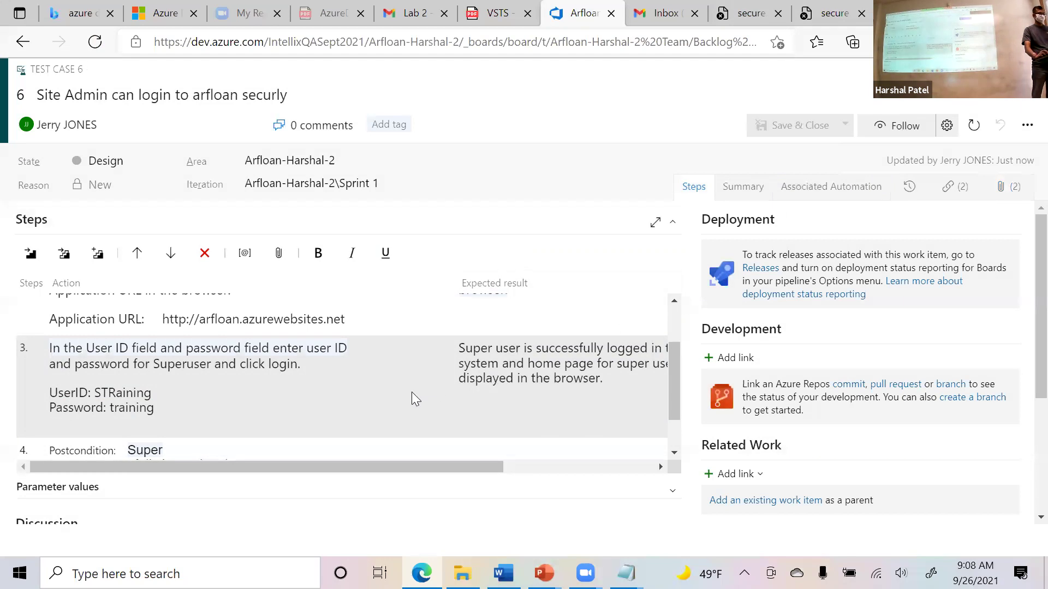
{"action": "left_click_drag", "start_coordinate": [384, 467], "coordinate": [598, 465]}
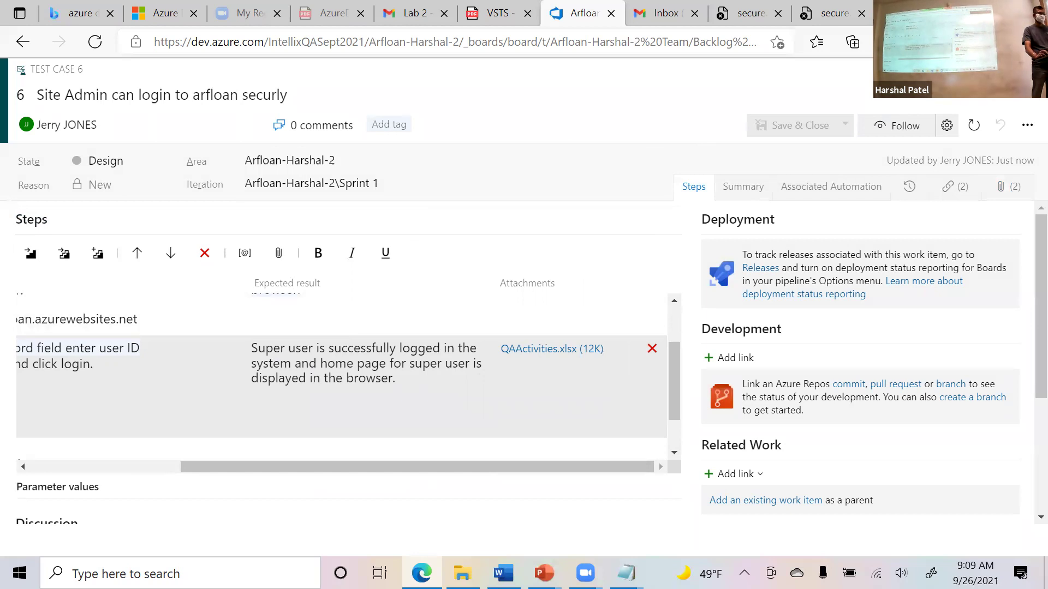
Close the test case and run the Site Admin login test in the Test Plans runner.
{"action": "key", "text": "Escape"}
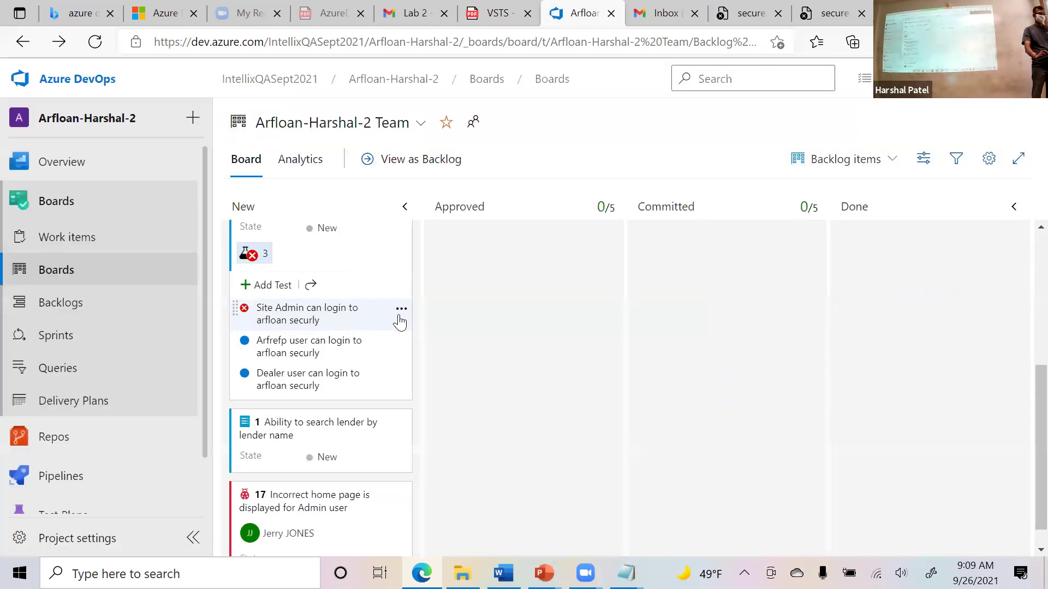
{"action": "left_click", "coordinate": [401, 309]}
{"action": "left_click", "coordinate": [428, 329]}
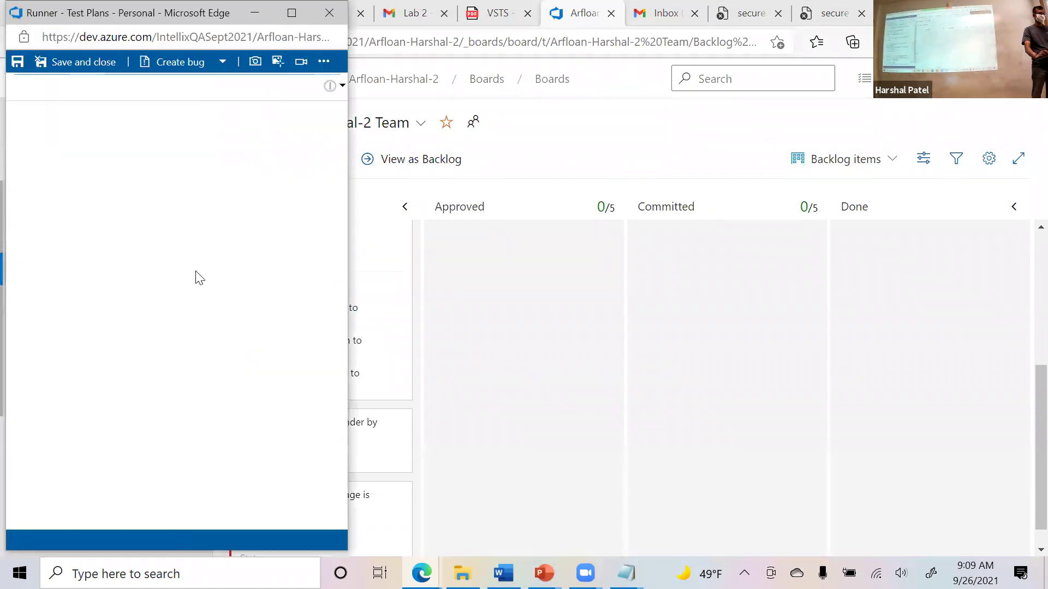
{"action": "scroll", "coordinate": [268, 374], "scroll_direction": "down", "scroll_amount": 1}
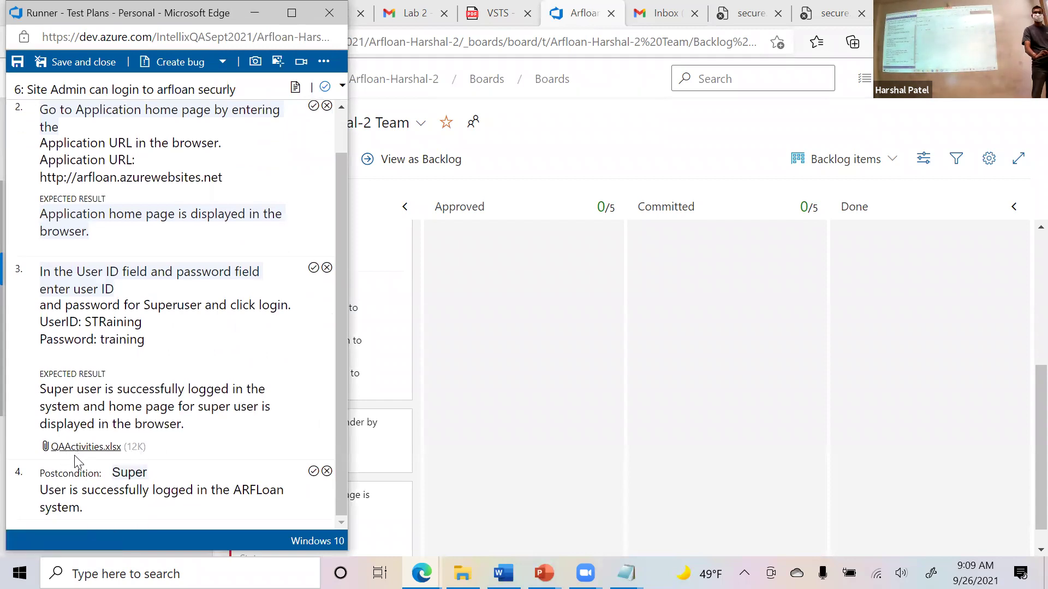
{"action": "left_click_drag", "start_coordinate": [86, 446], "coordinate": [318, 177]}
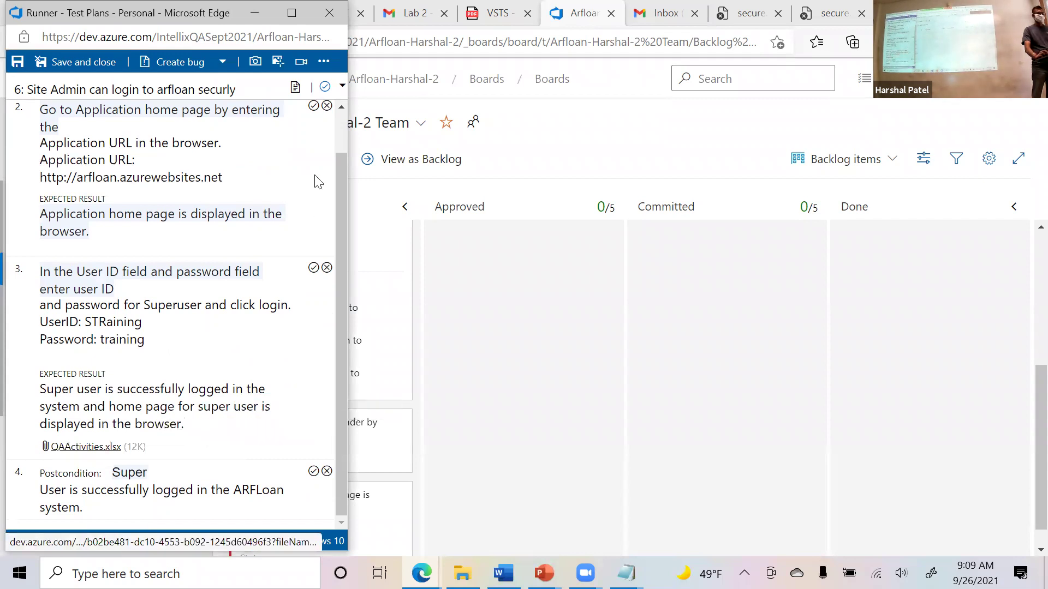
{"action": "left_click", "coordinate": [327, 36]}
{"action": "left_click", "coordinate": [520, 322]}
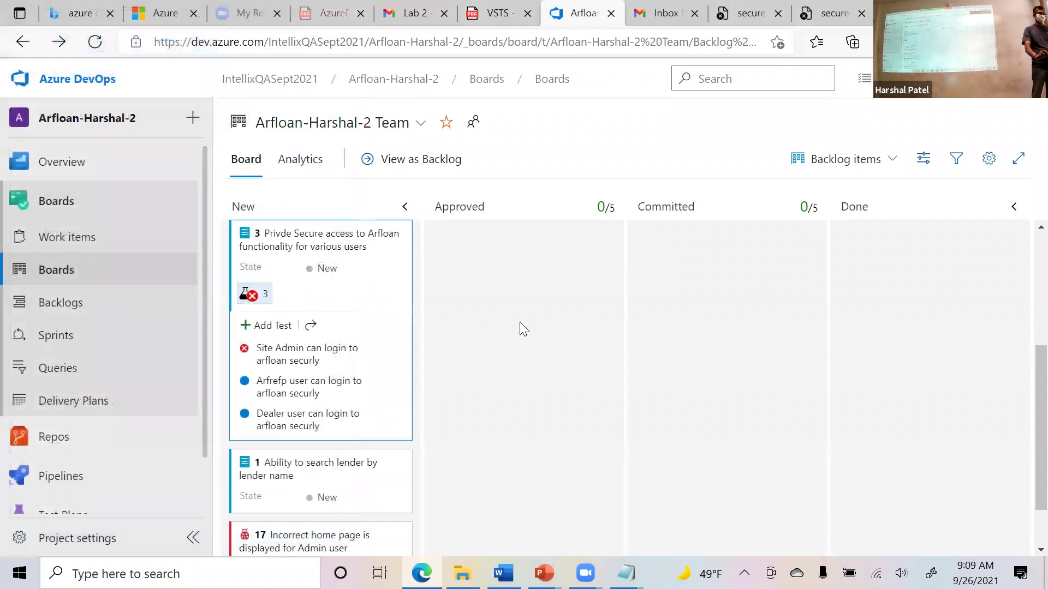